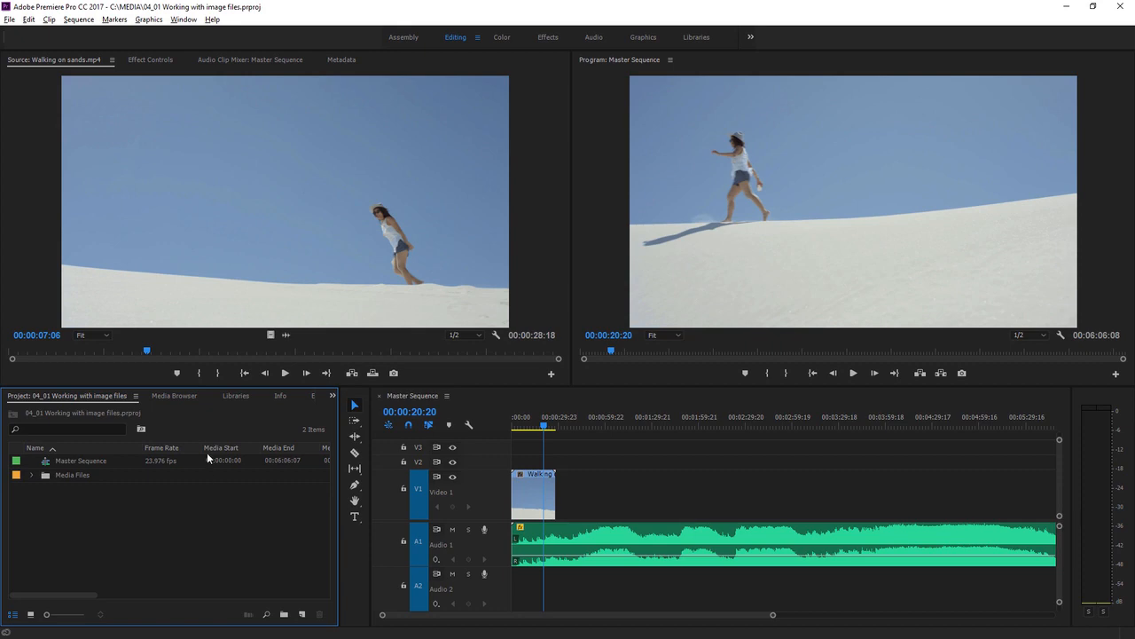
Step: Import Sunset 002 1280x720.jpg from the 1280x720 Photos folder inside Media Files and open it in the Source Monitor
left_click(176, 395)
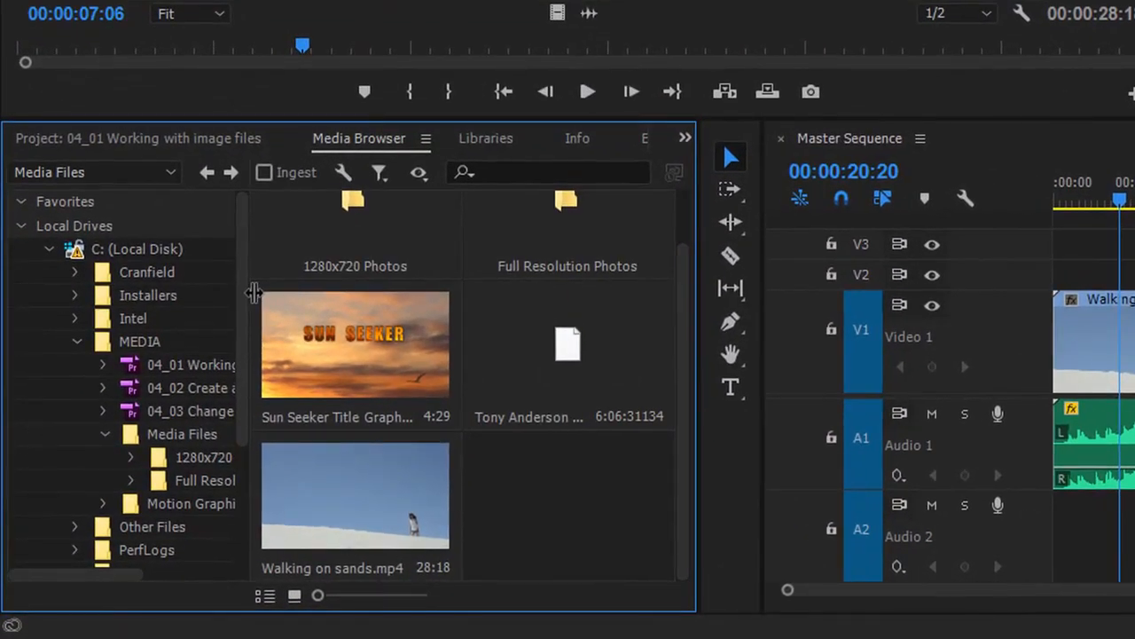
left_click_drag(255, 293, 284, 299)
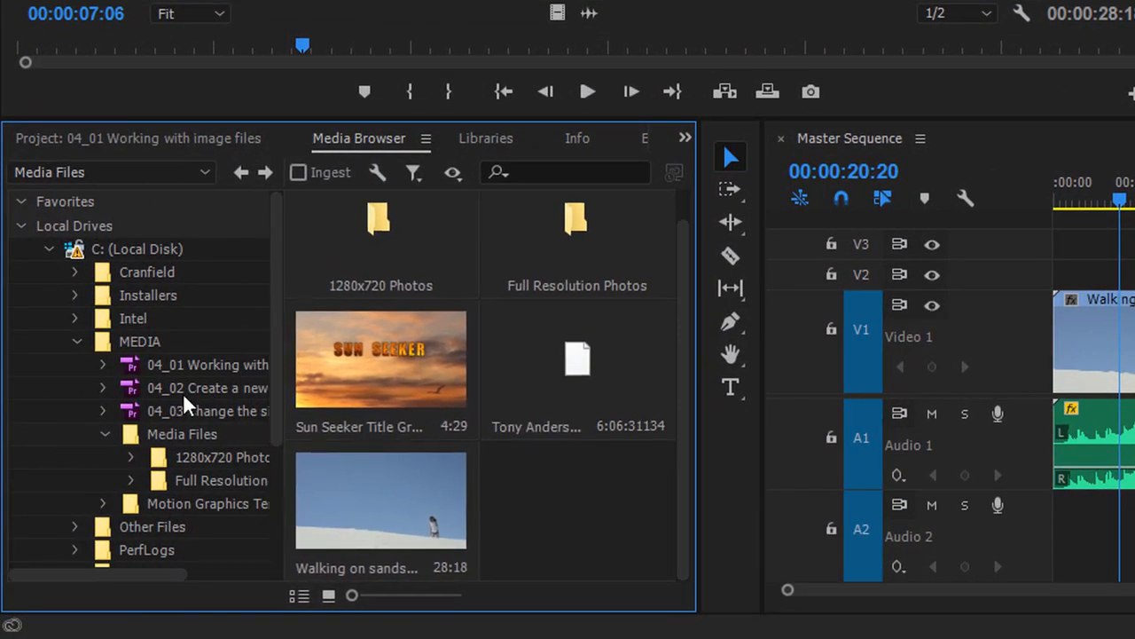
left_click(131, 440)
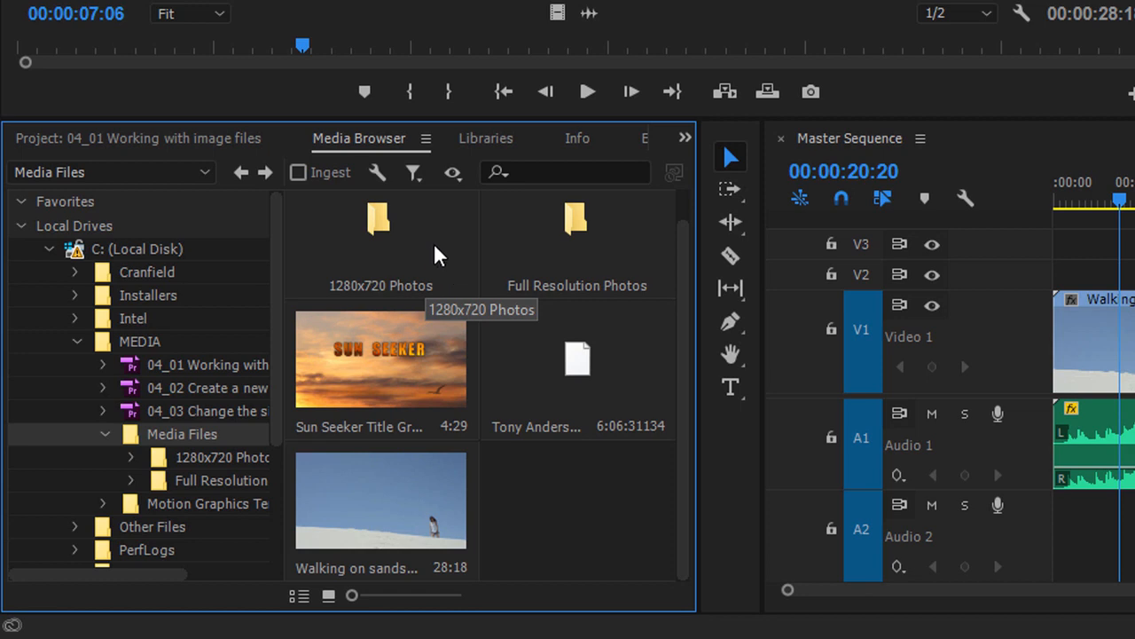
double_click(402, 243)
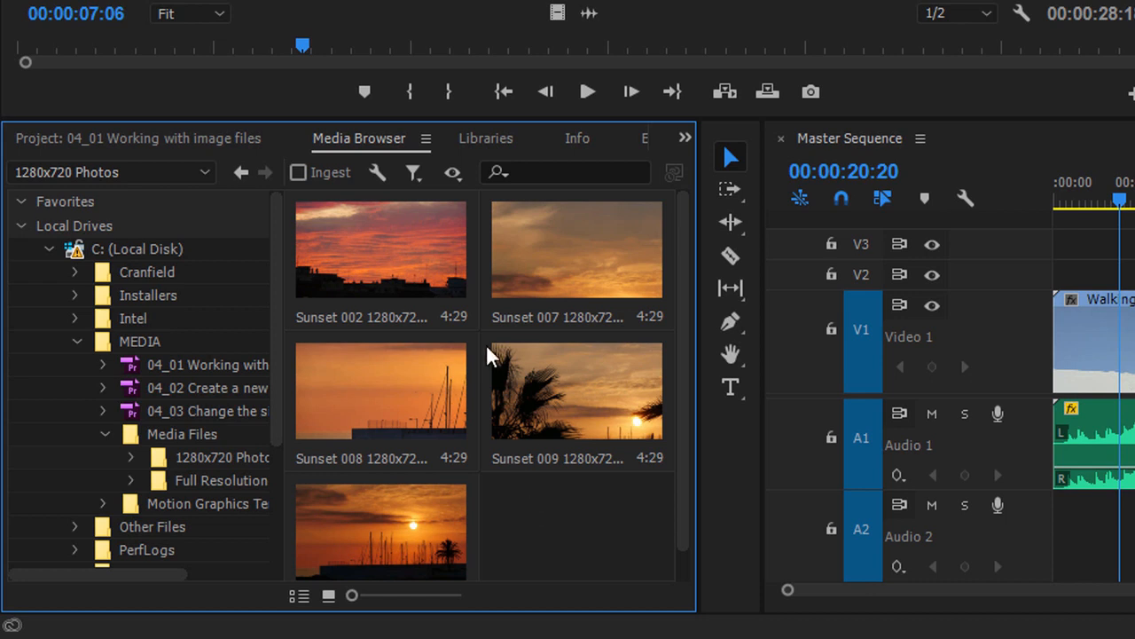
right_click(377, 258)
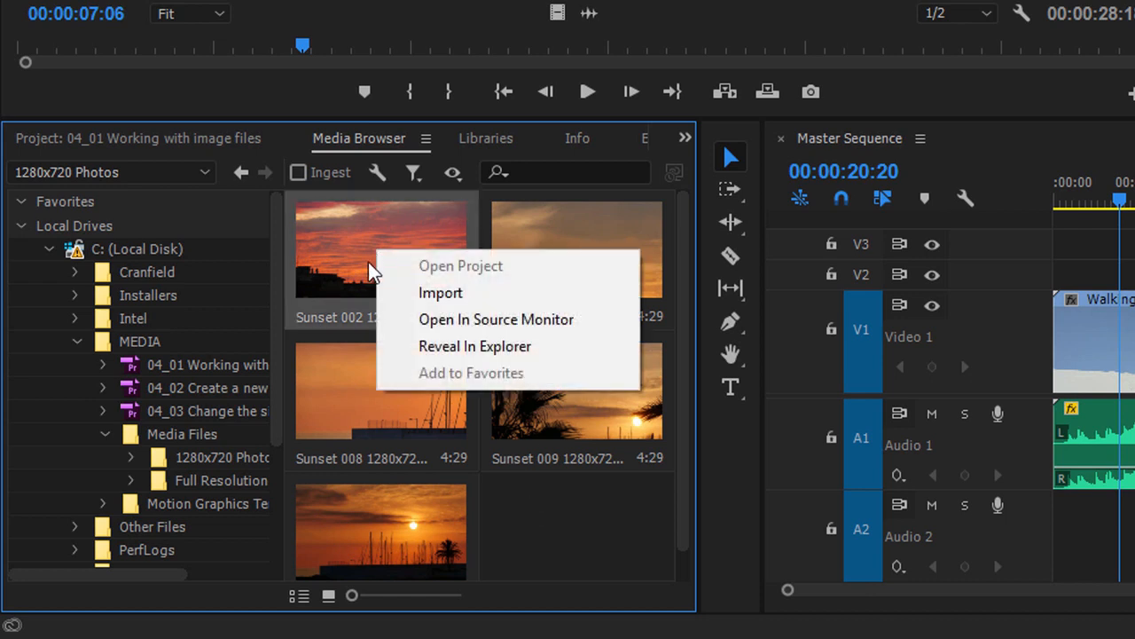
left_click(486, 292)
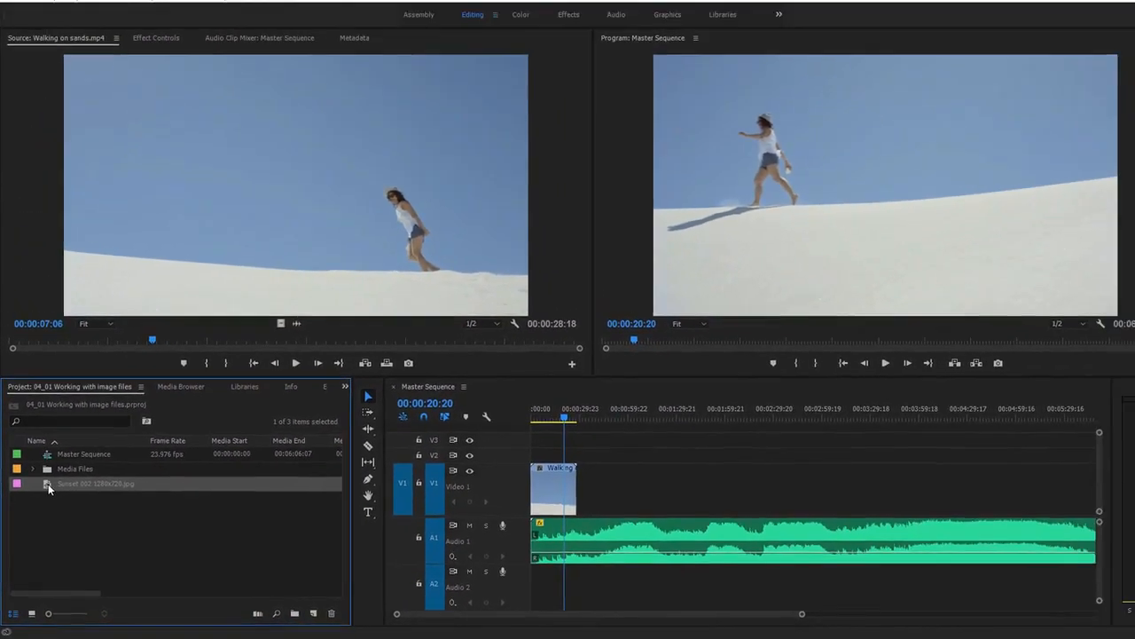
double_click(80, 373)
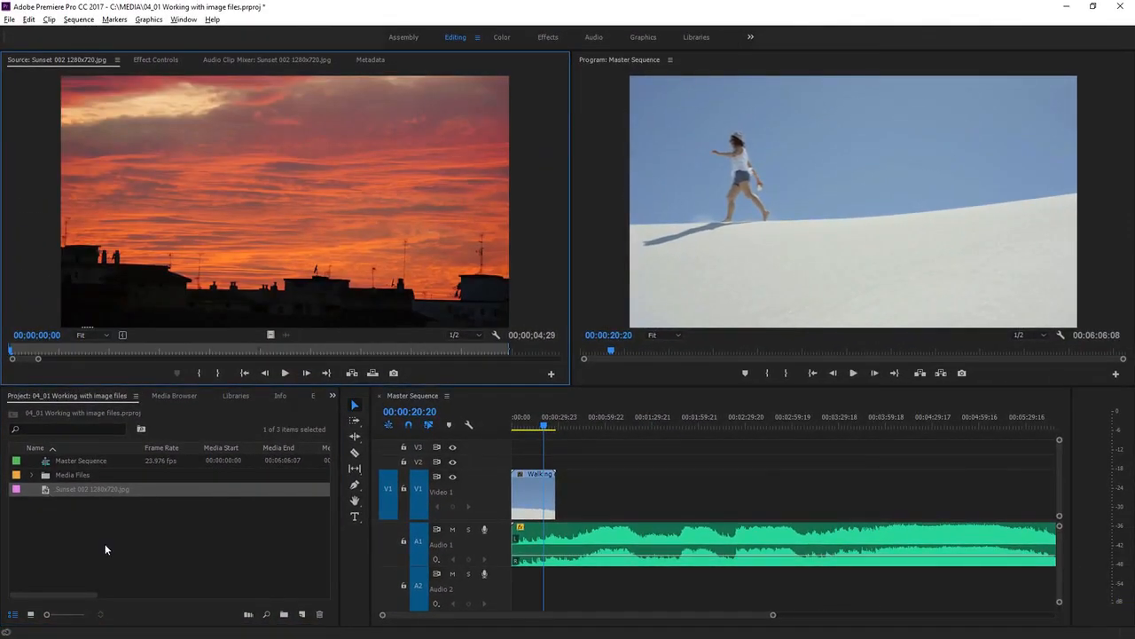
Step: Show the project items as thumbnails and place the Sunset 002 photo on V1 directly after the Walking on sands clip
left_click(31, 614)
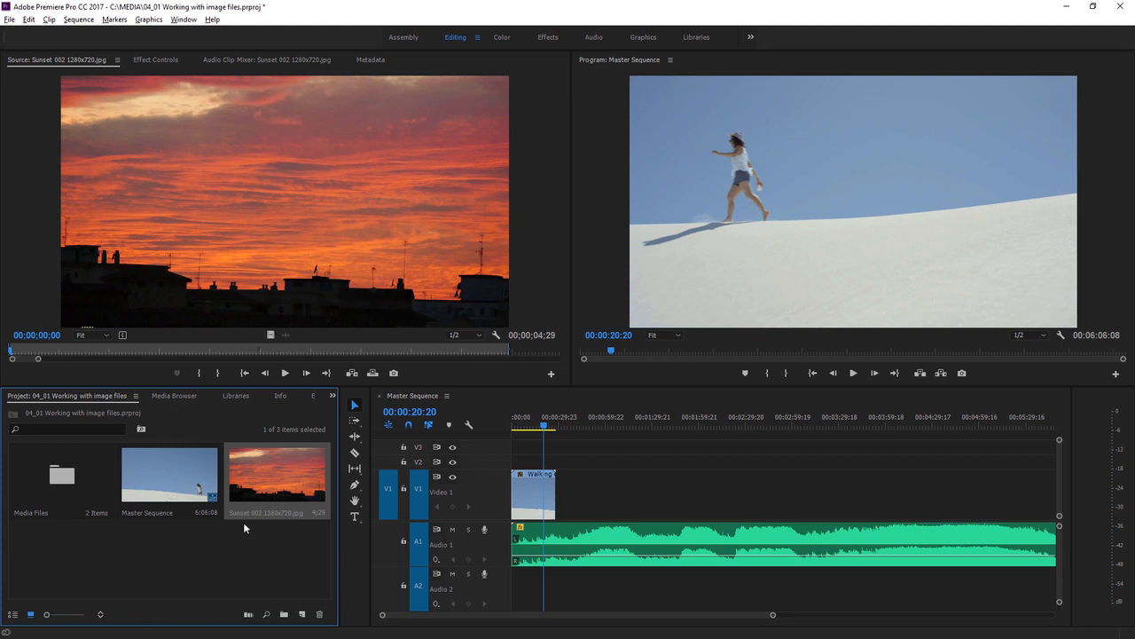
left_click_drag(255, 473, 560, 514)
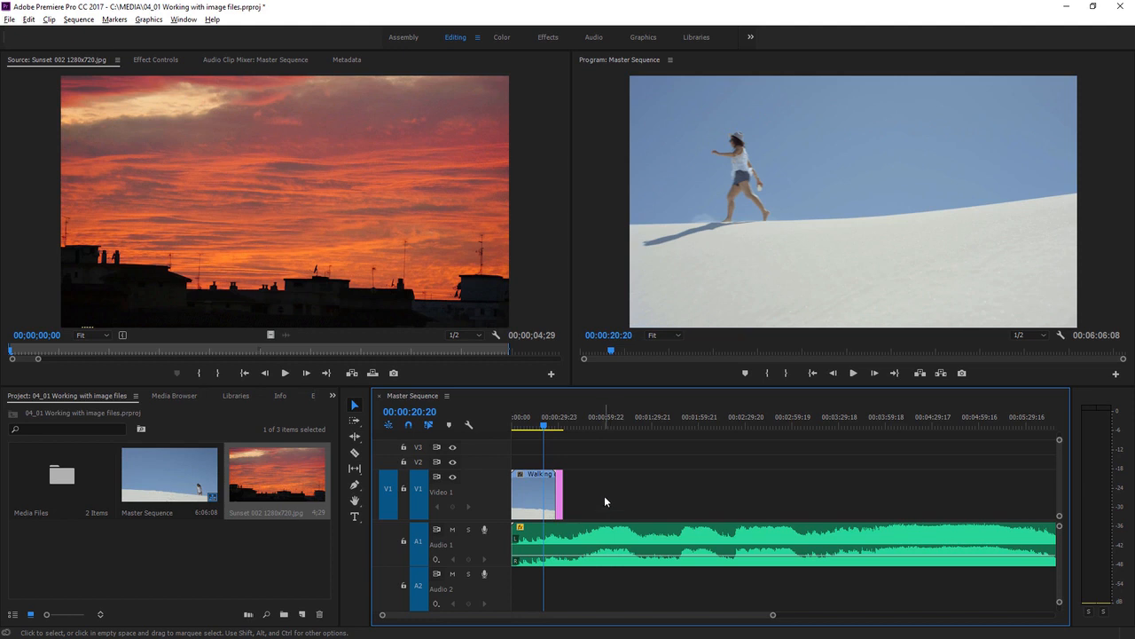
Step: Extend the end of the Sunset 002 clip to a duration of about 00:00:17:22 and move the playhead to 00:00:35:12
left_click_drag(773, 614, 652, 623)
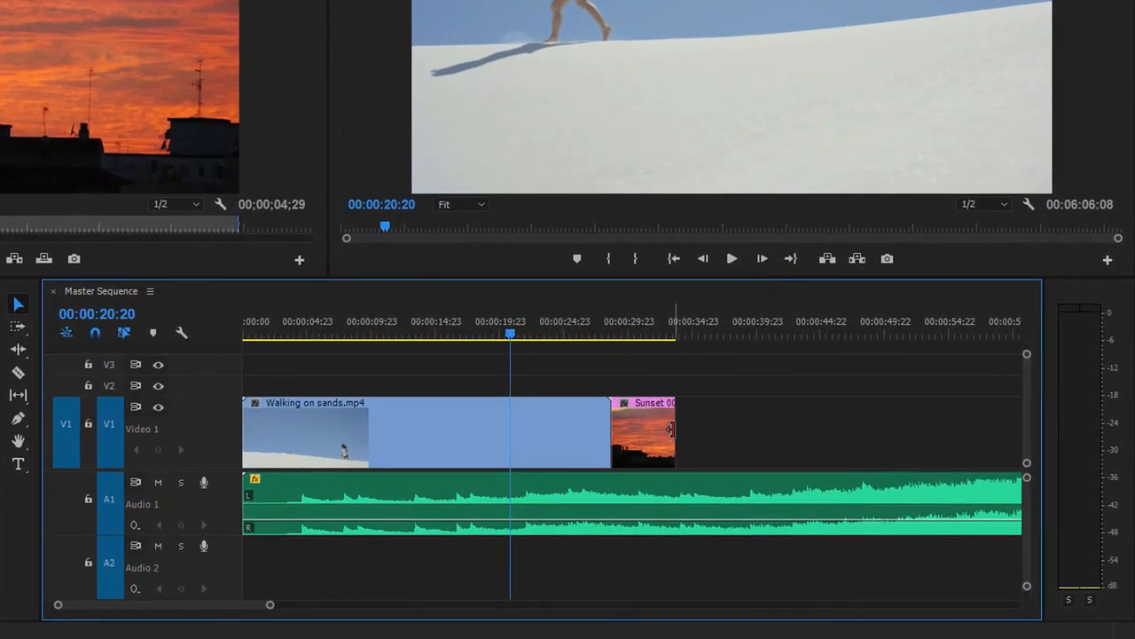
left_click_drag(671, 429, 837, 428)
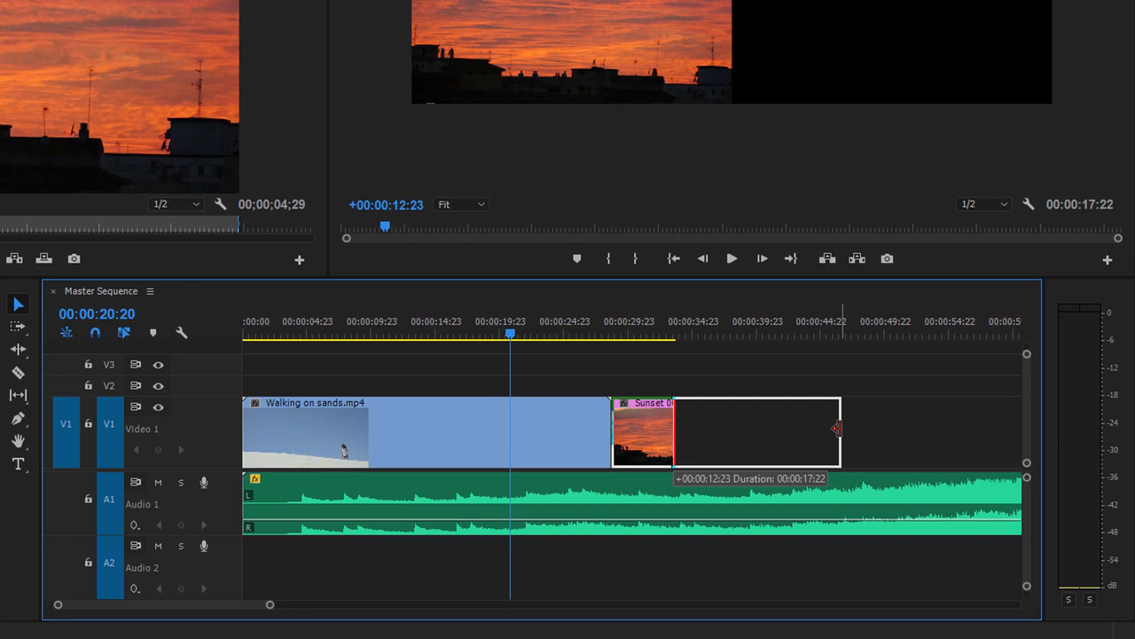
left_click_drag(837, 428, 838, 428)
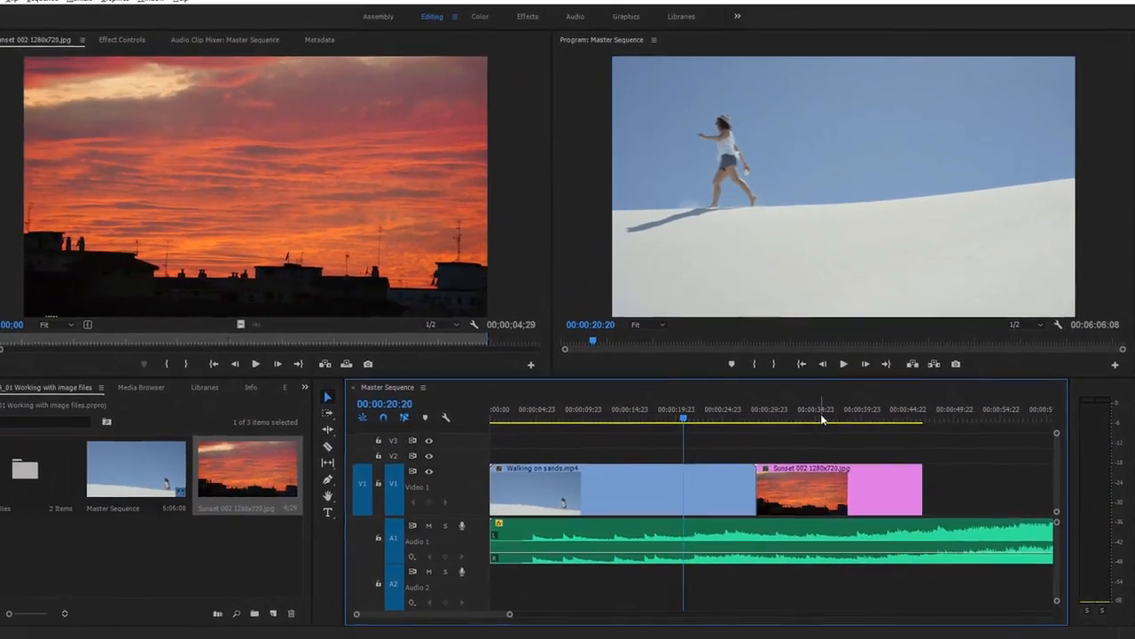
left_click(795, 404)
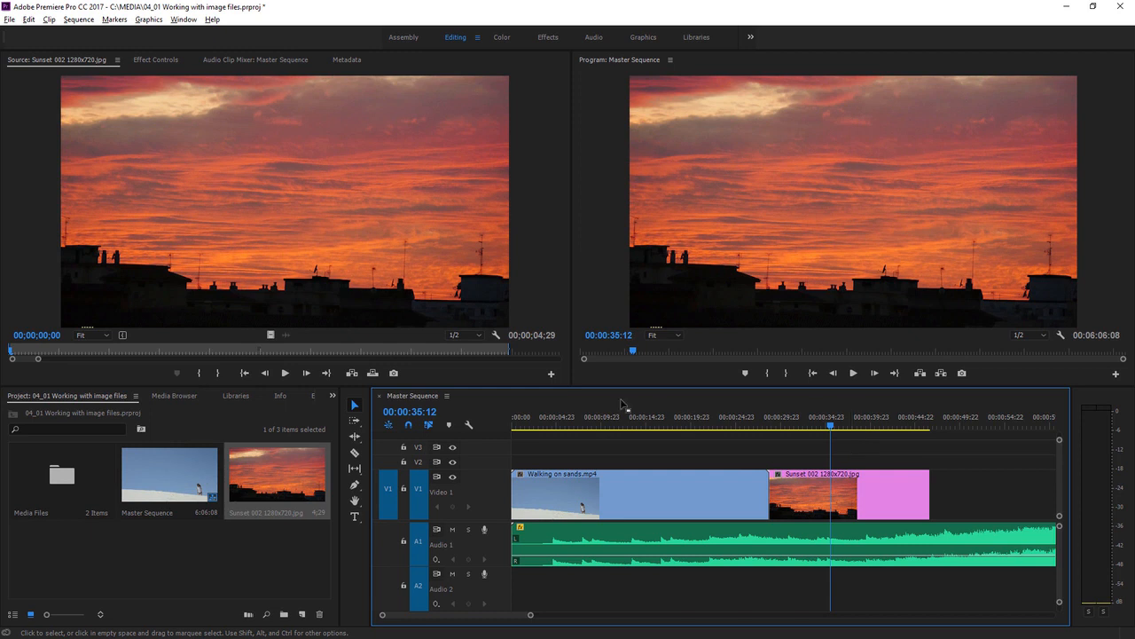
Step: Start importing the layered Sun Seeker Title Graphic file from the Media Files folder
left_click(176, 396)
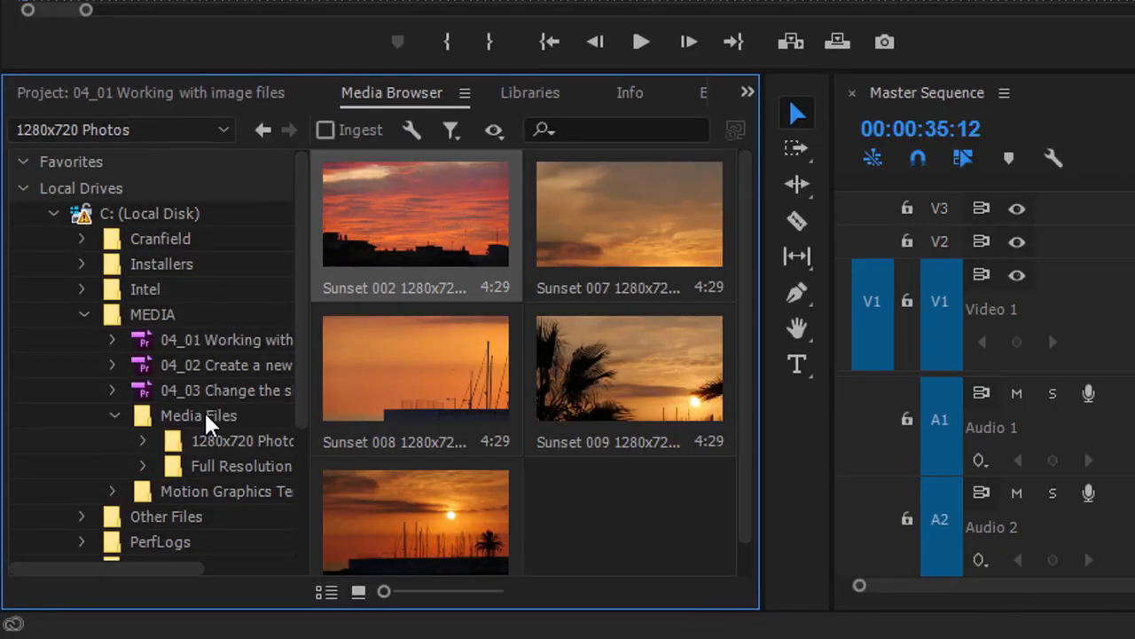
left_click(204, 412)
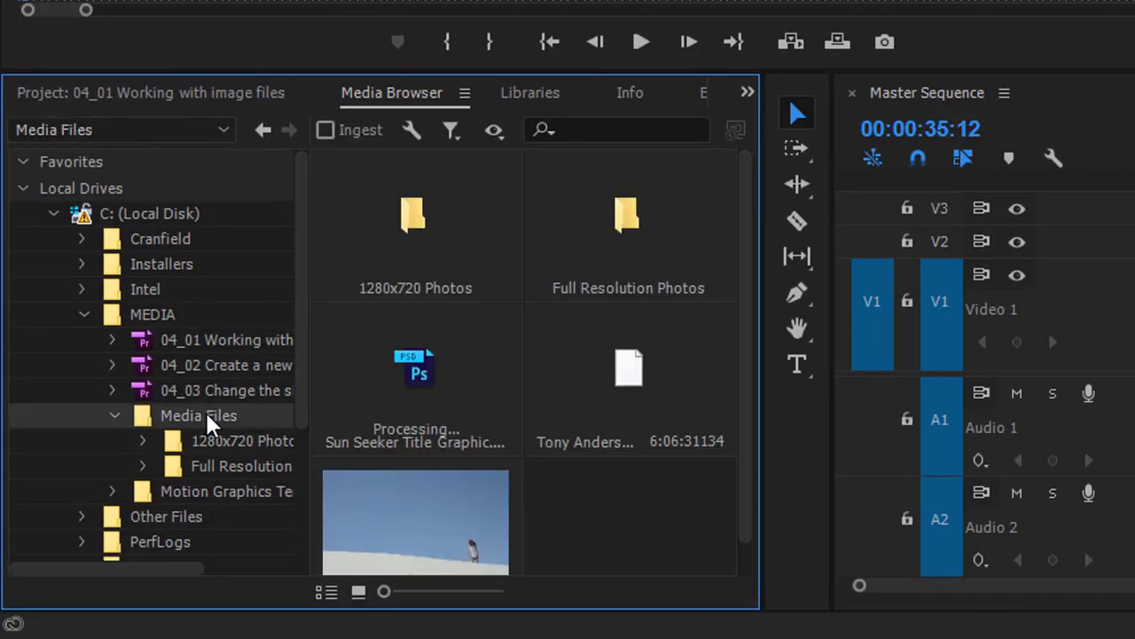
right_click(413, 353)
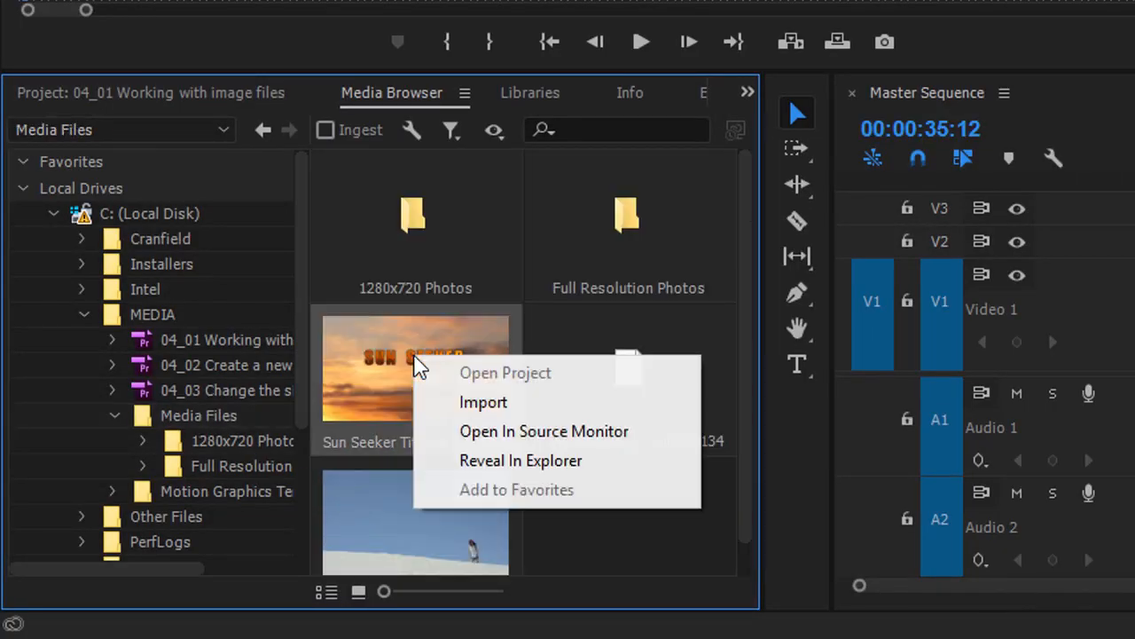
left_click(563, 401)
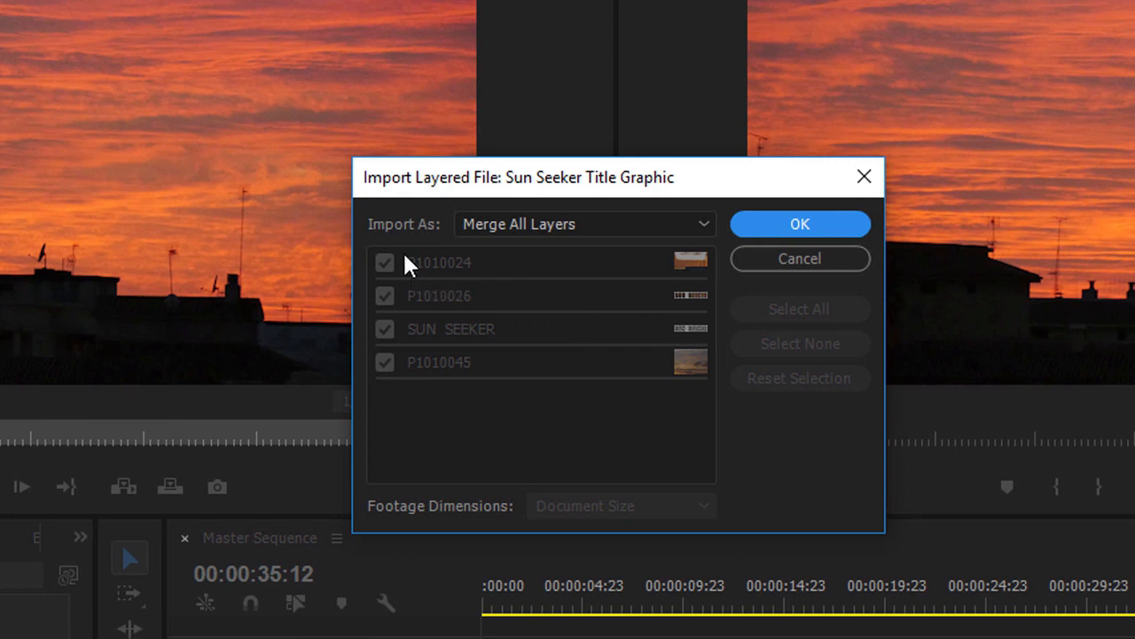
Step: Try the Individual Layers import option for the title graphic, excluding and re-including the P1010045 layer
left_click(539, 225)
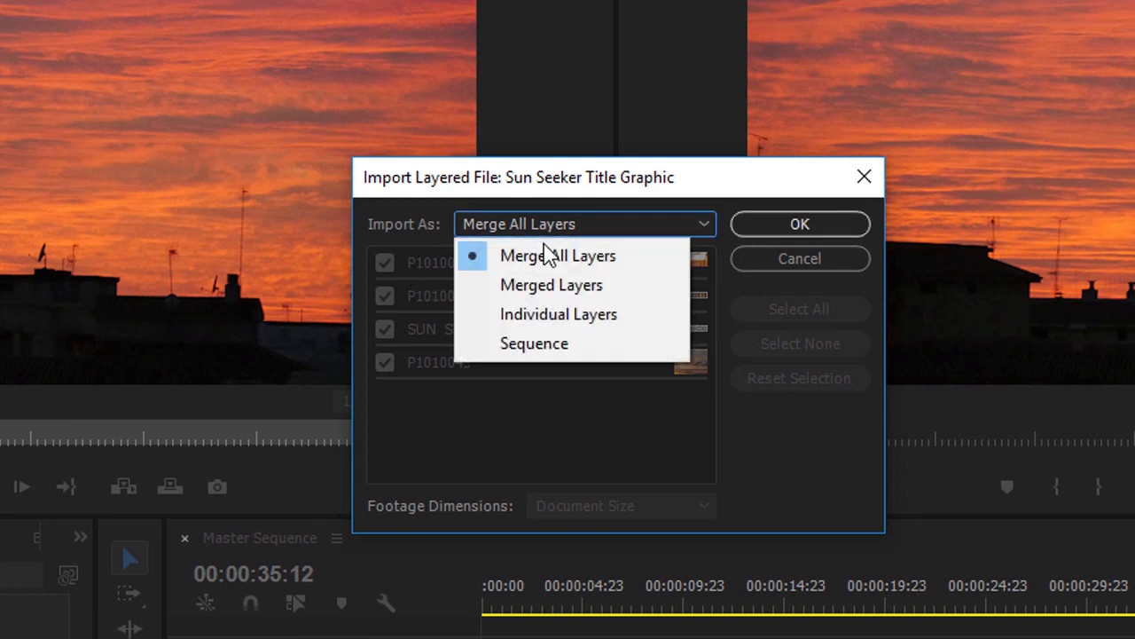
left_click(561, 312)
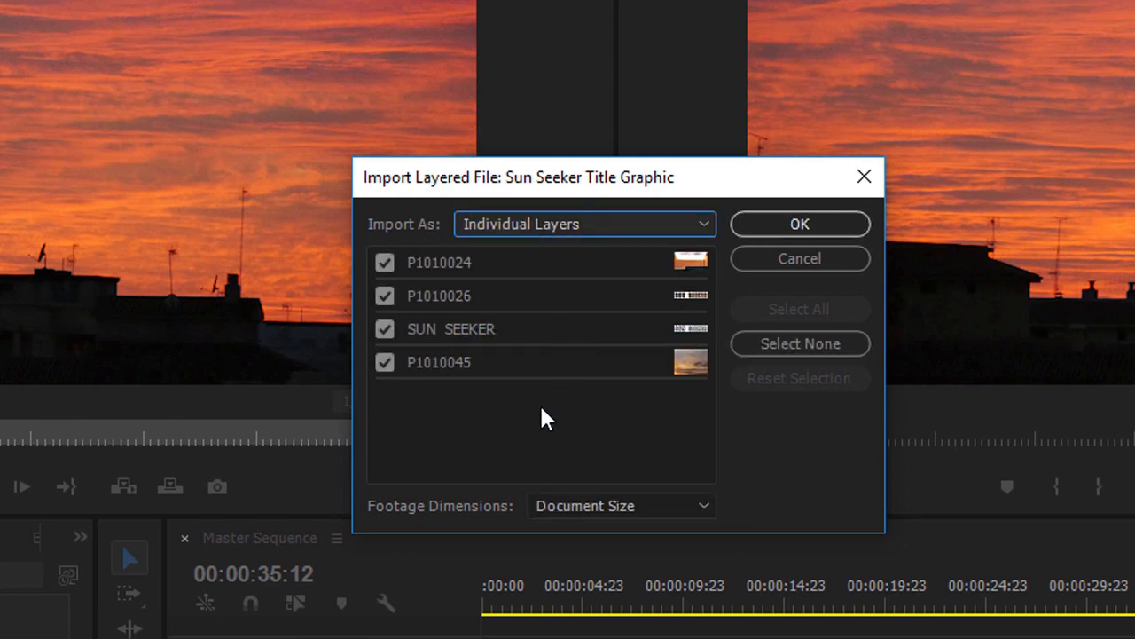
left_click(384, 363)
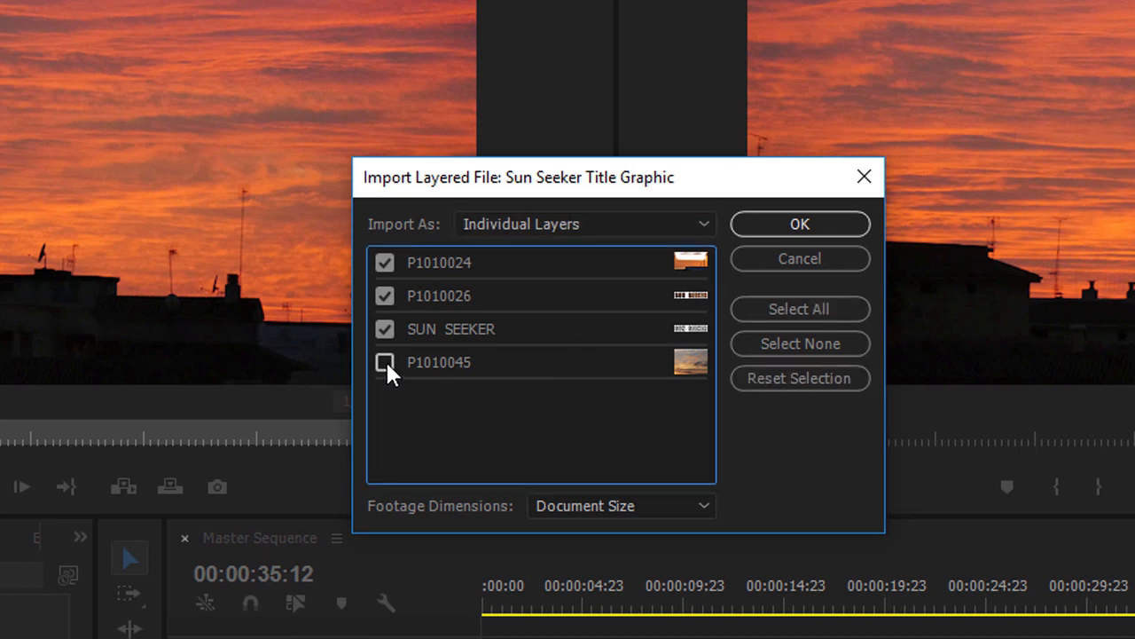
left_click(384, 363)
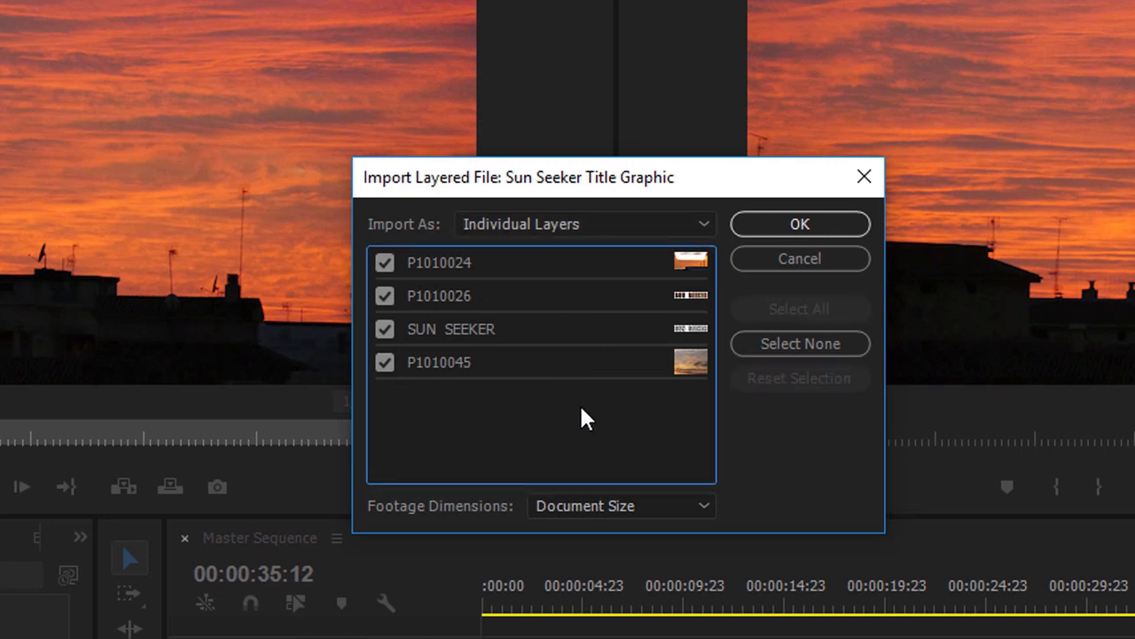
key("shift+Tab")
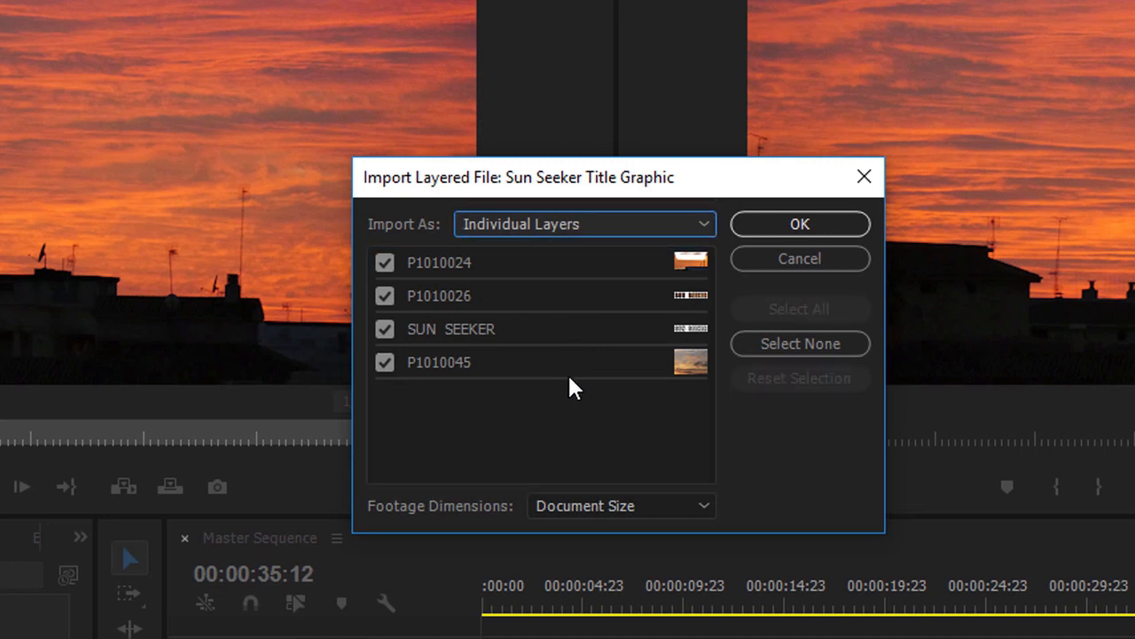
Step: Import the Sun Seeker title graphic with Merge All Layers and open it in the Source Monitor
left_click(576, 226)
left_click(584, 257)
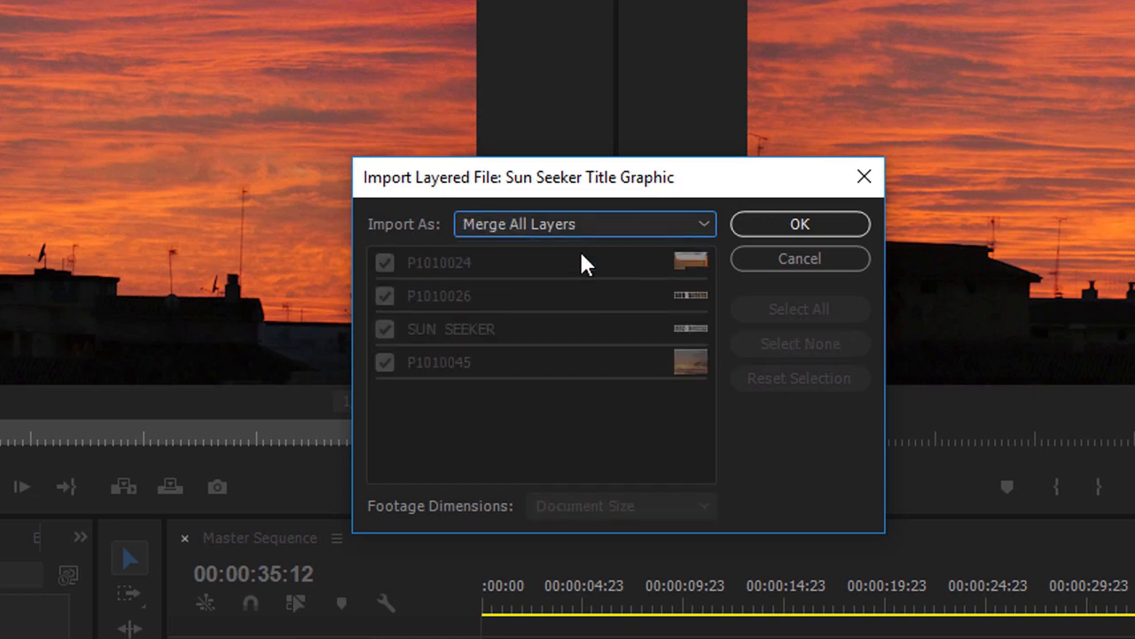
left_click(786, 225)
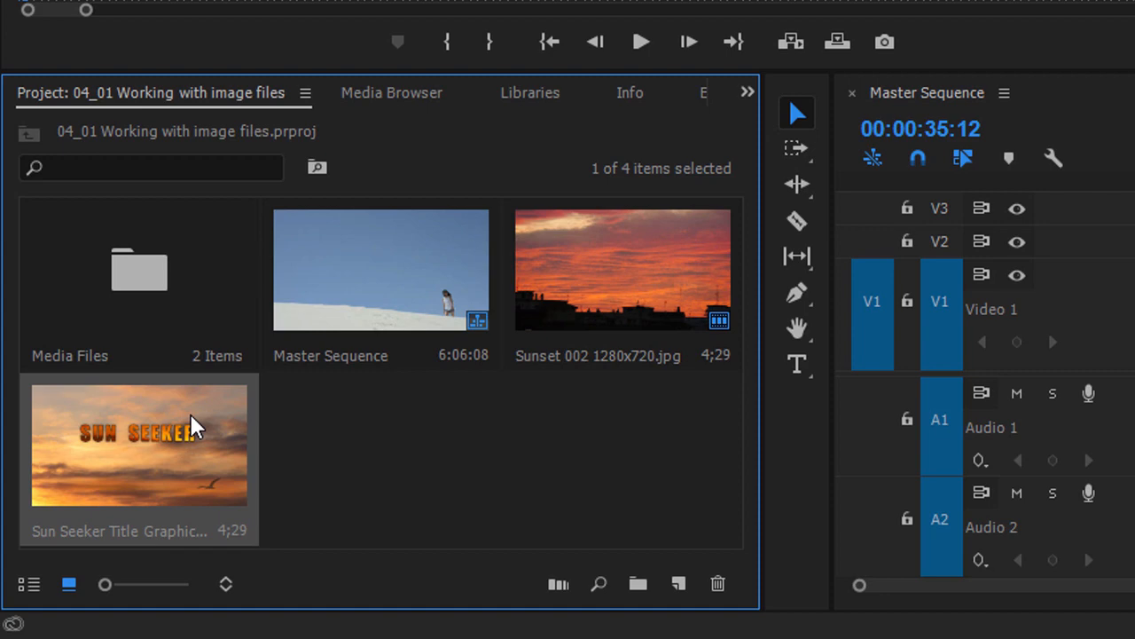
double_click(191, 416)
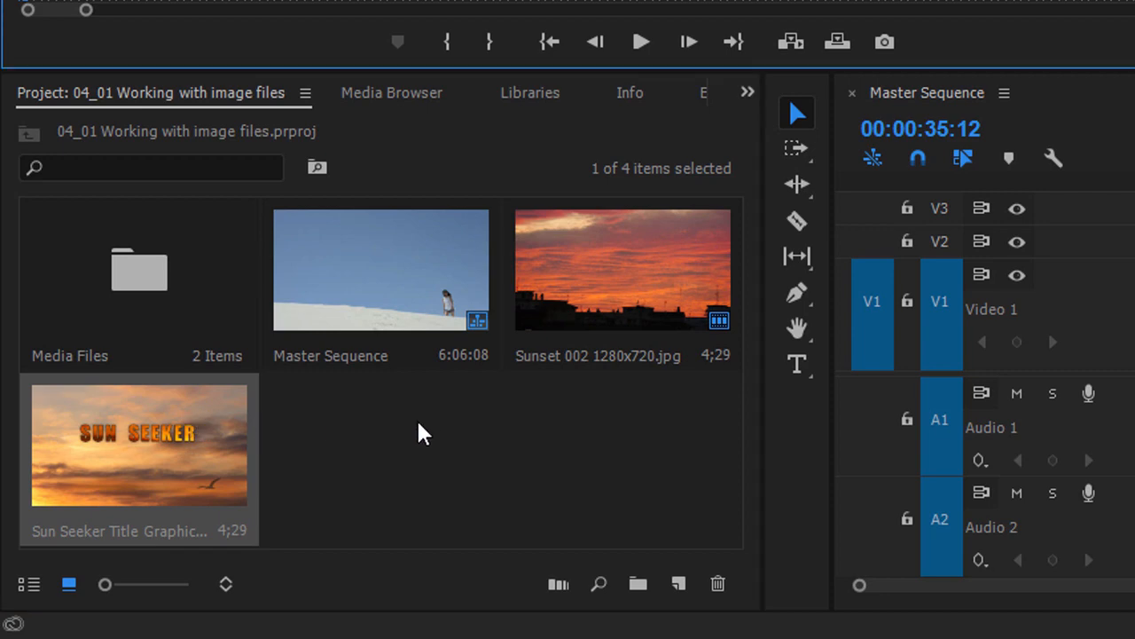
Step: Place the Sun Seeker title graphic on V1 directly after the Sunset 002 clip and move the playhead to 00:00:48:11
left_click_drag(218, 446, 1126, 491)
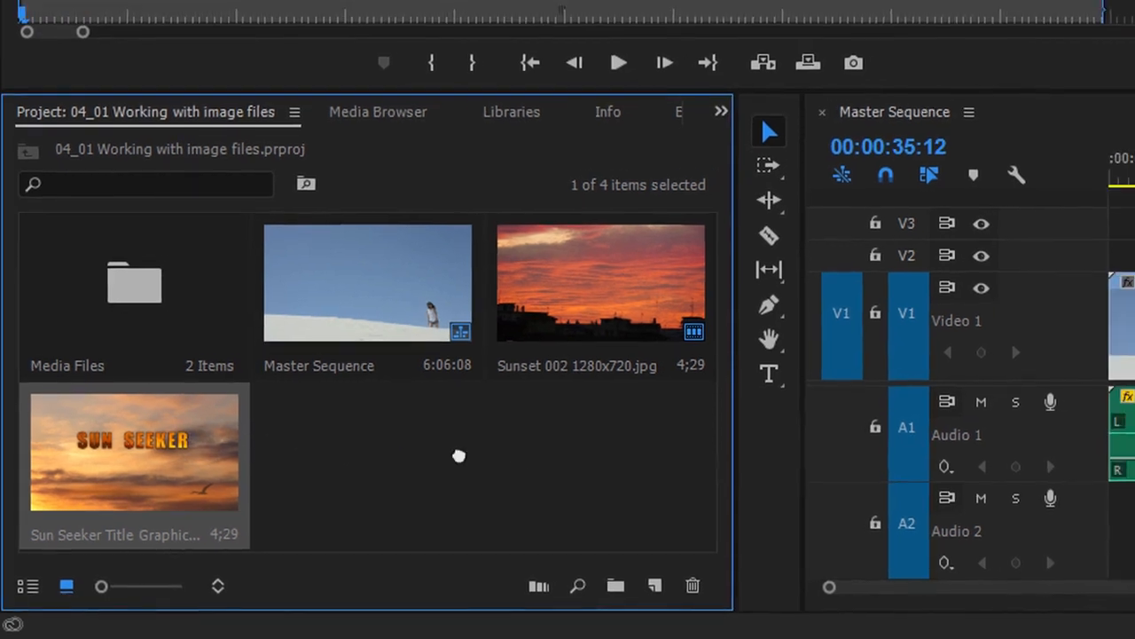
left_click_drag(976, 509, 924, 504)
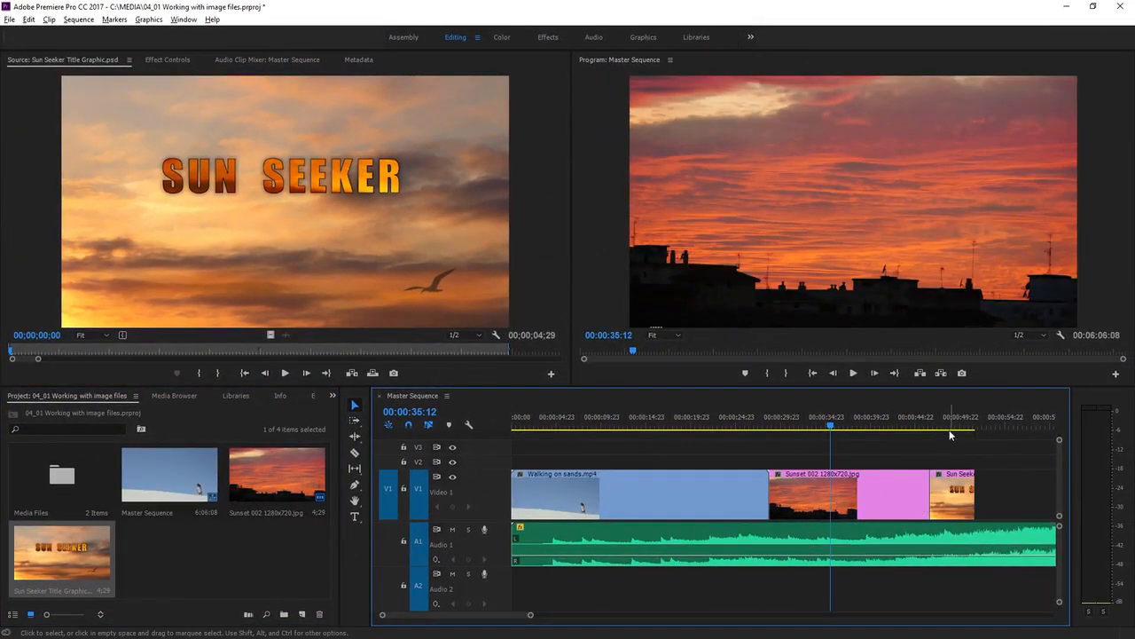
left_click(948, 430)
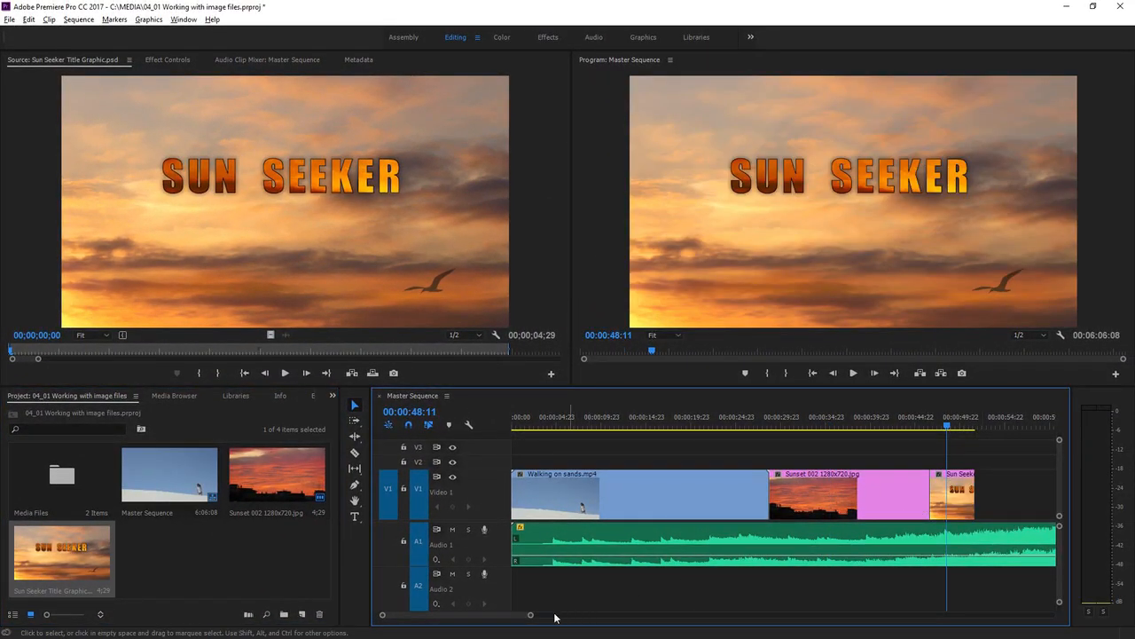
Step: Add Sunset 007, 008, 009 and 010 together from the 1280x720 Photos folder to V1, directly after the title graphic
left_click_drag(519, 618, 545, 621)
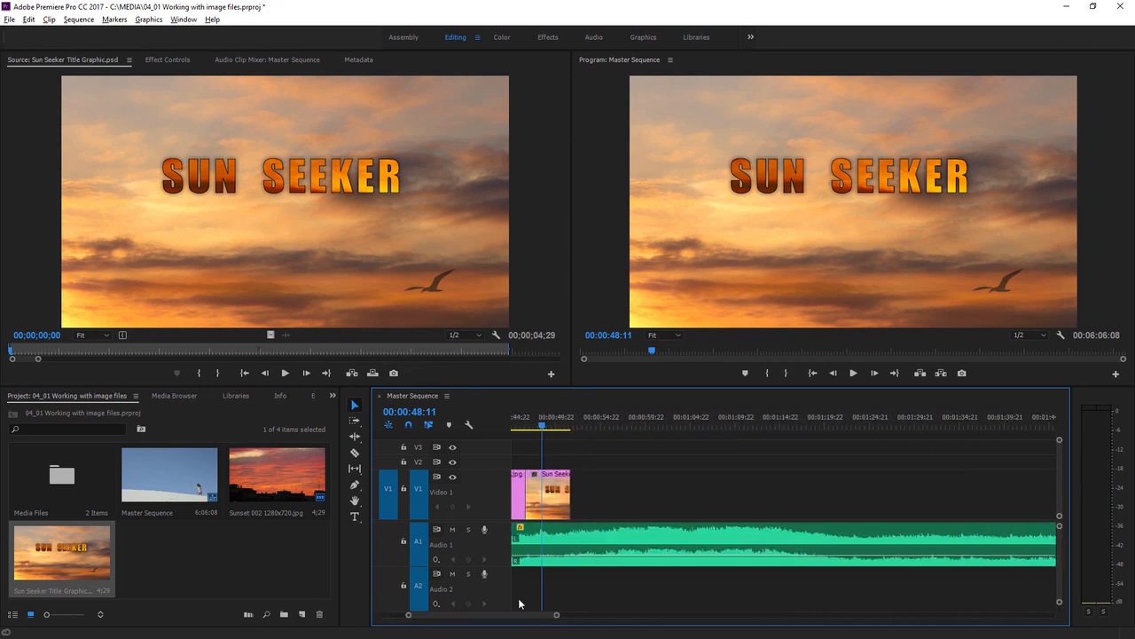
left_click(174, 396)
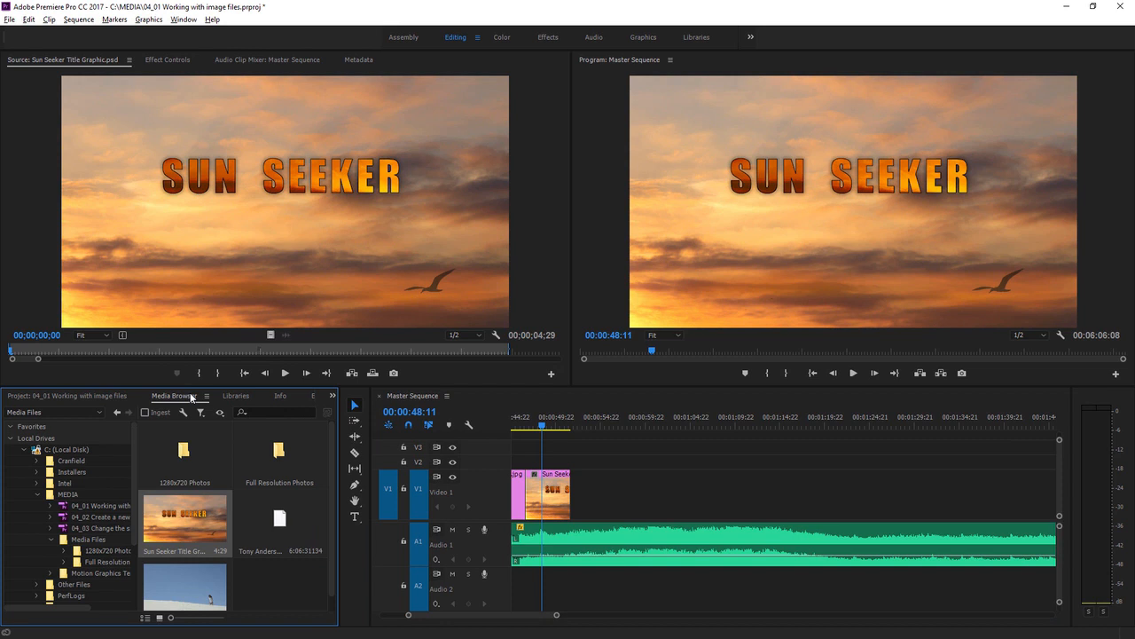
double_click(195, 449)
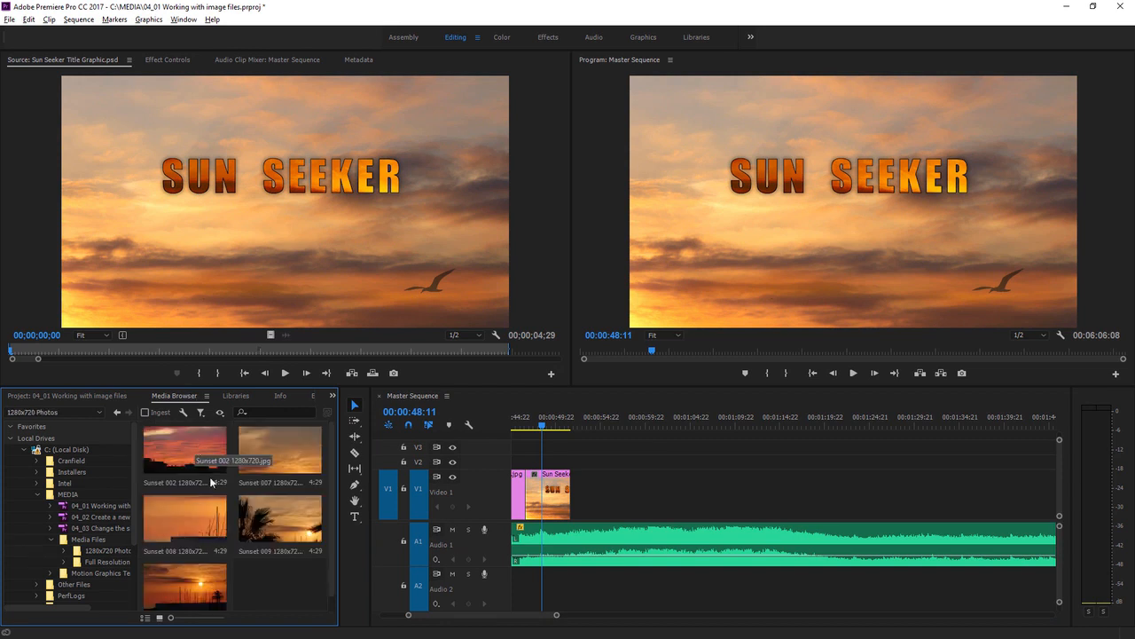
left_click(277, 454)
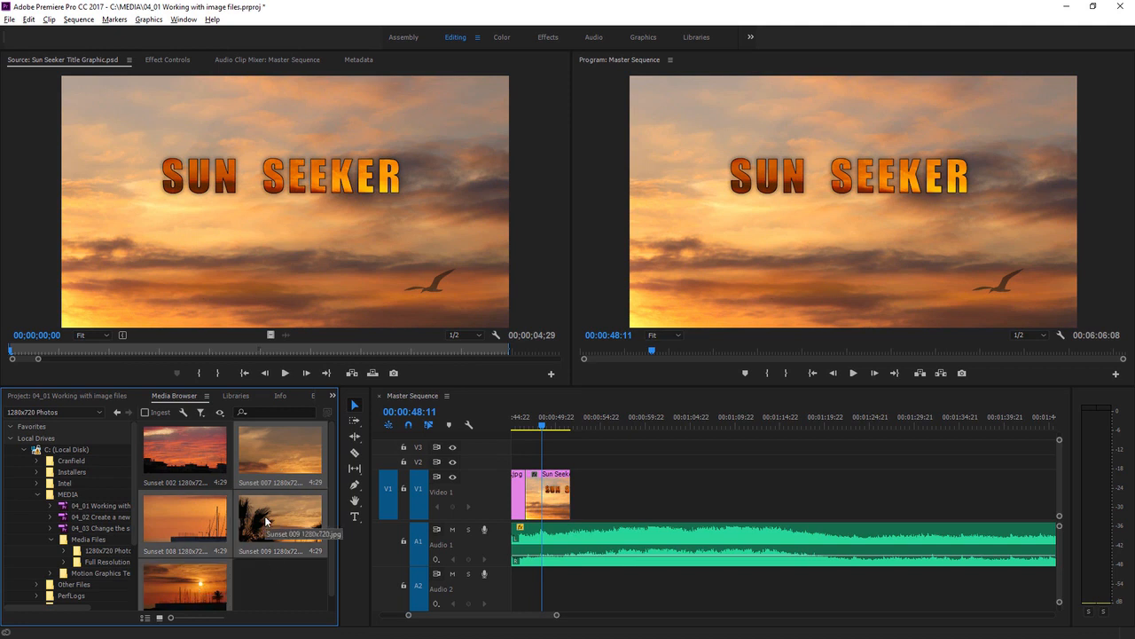
left_click_drag(266, 522, 636, 510)
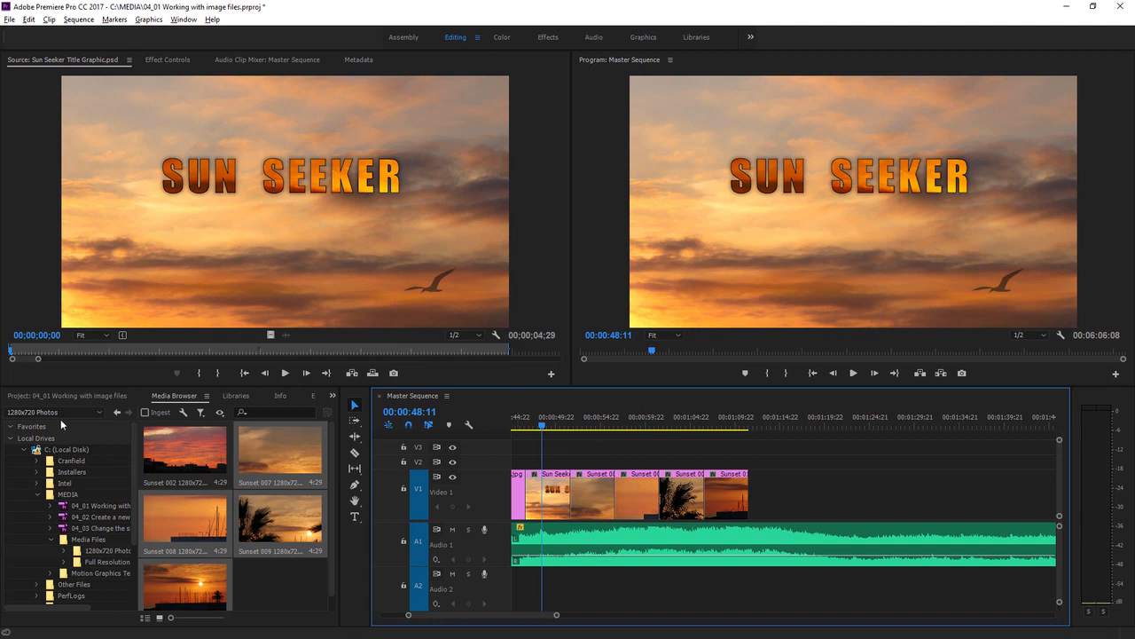
Step: Review the imported photos in the project, and undo the placement of the four sunset photos on the timeline
left_click(64, 395)
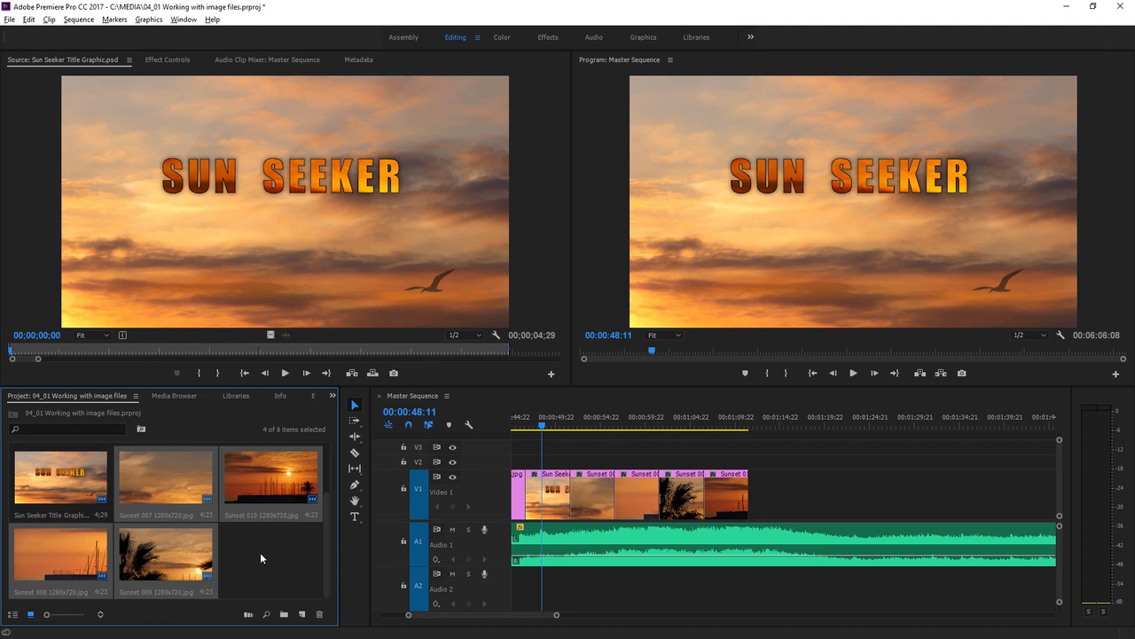
key("ctrl+z")
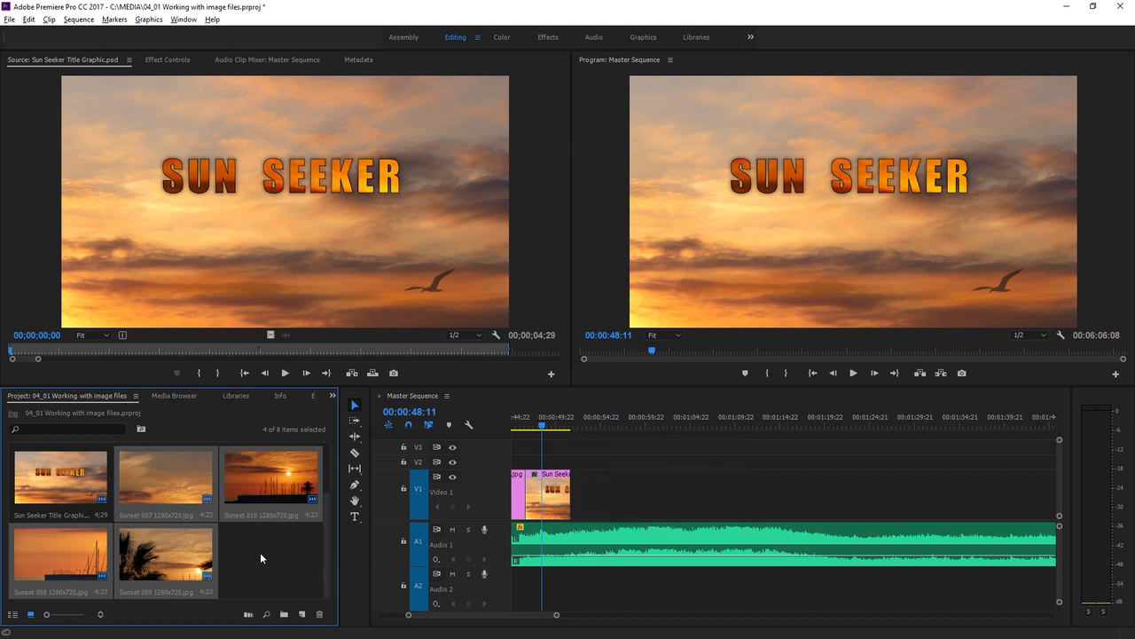
Step: Undo the import of the four sunset photos and set the still image default duration to 2.00 seconds
key("ctrl+z")
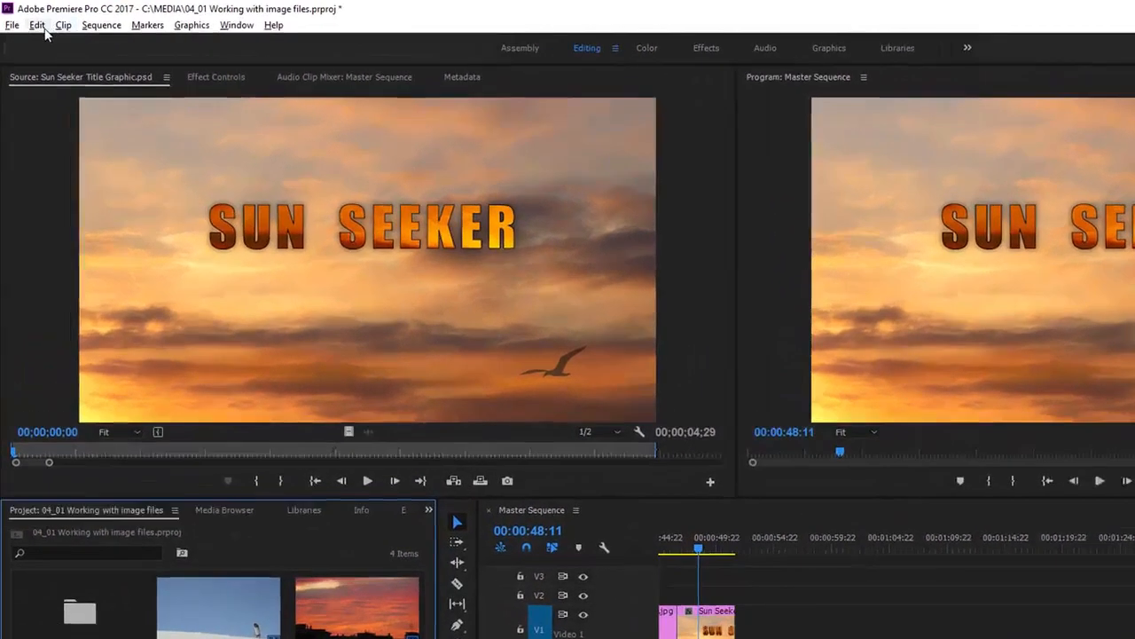
left_click(39, 27)
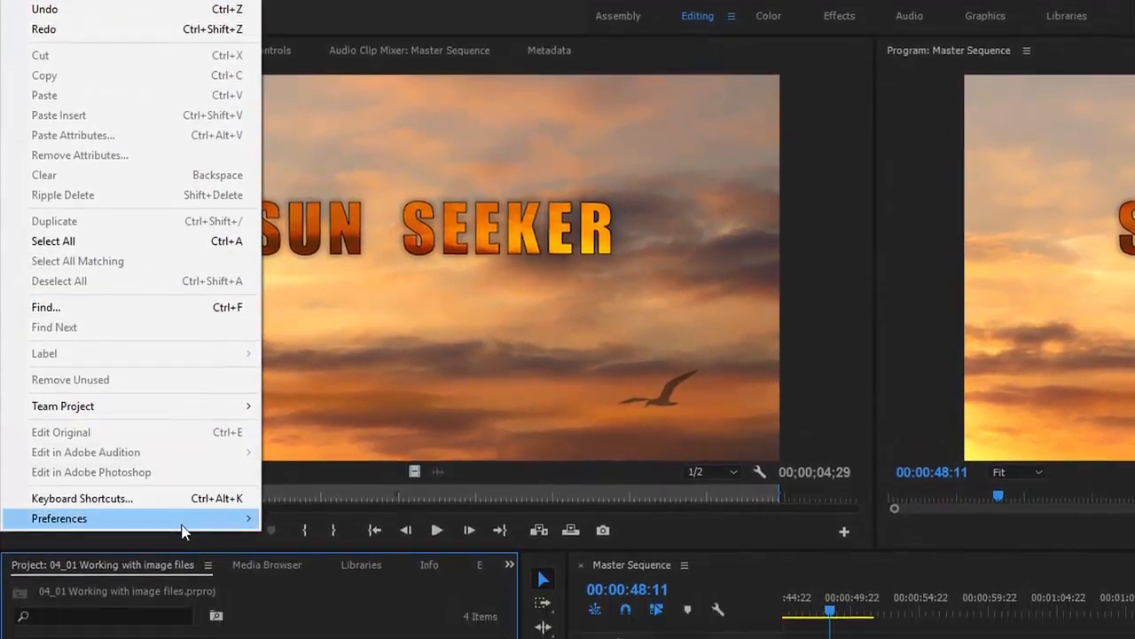
mouse_move(181, 525)
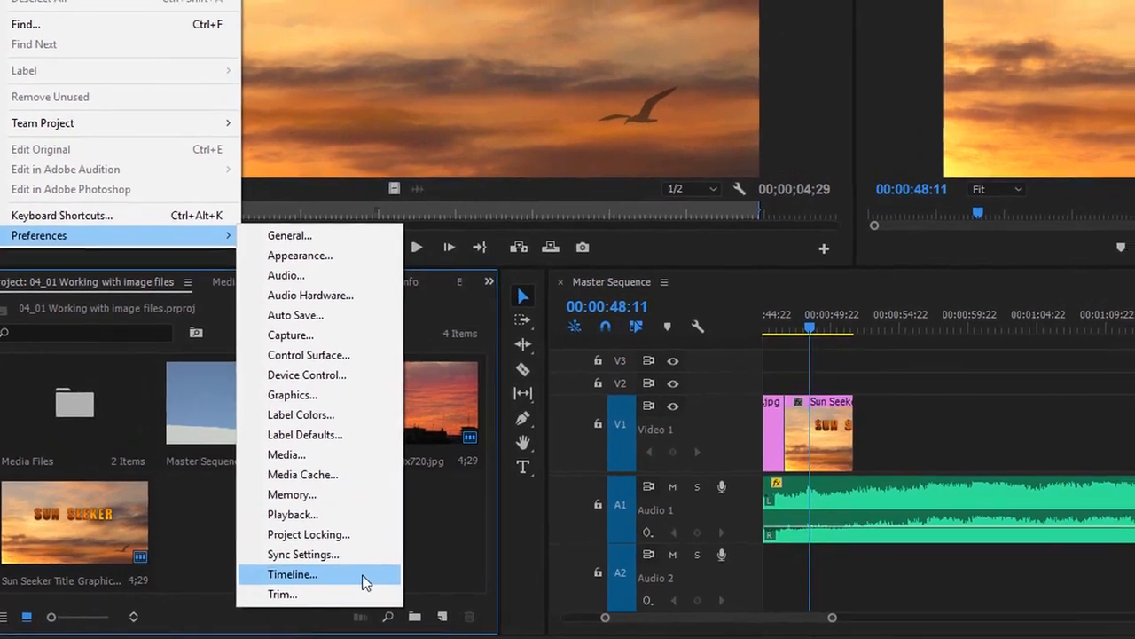
left_click(382, 559)
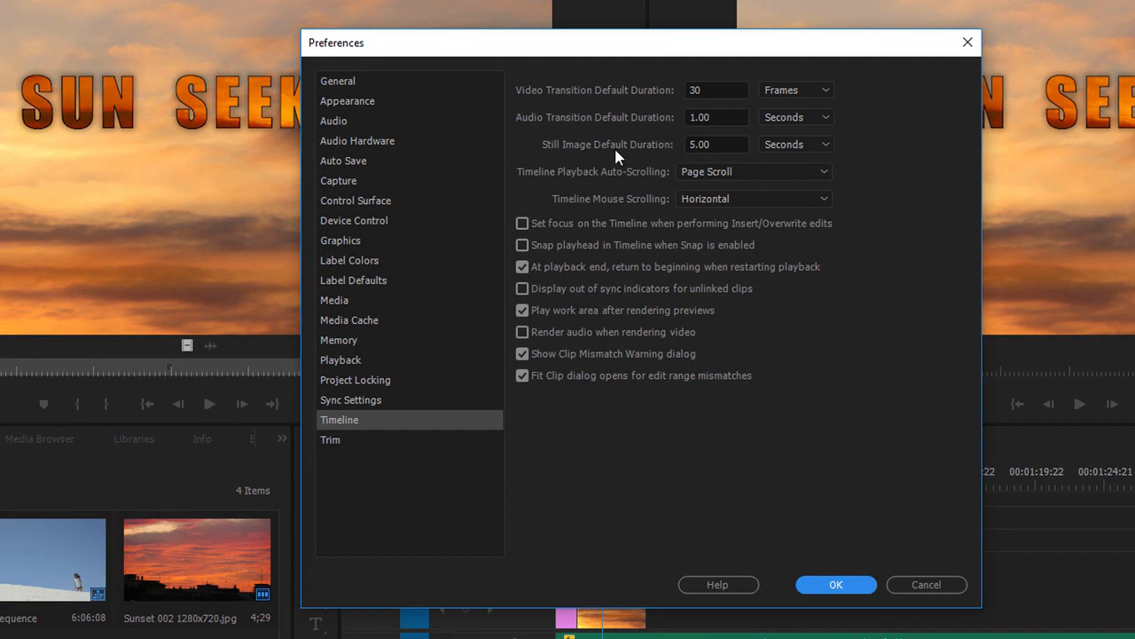
left_click(693, 145)
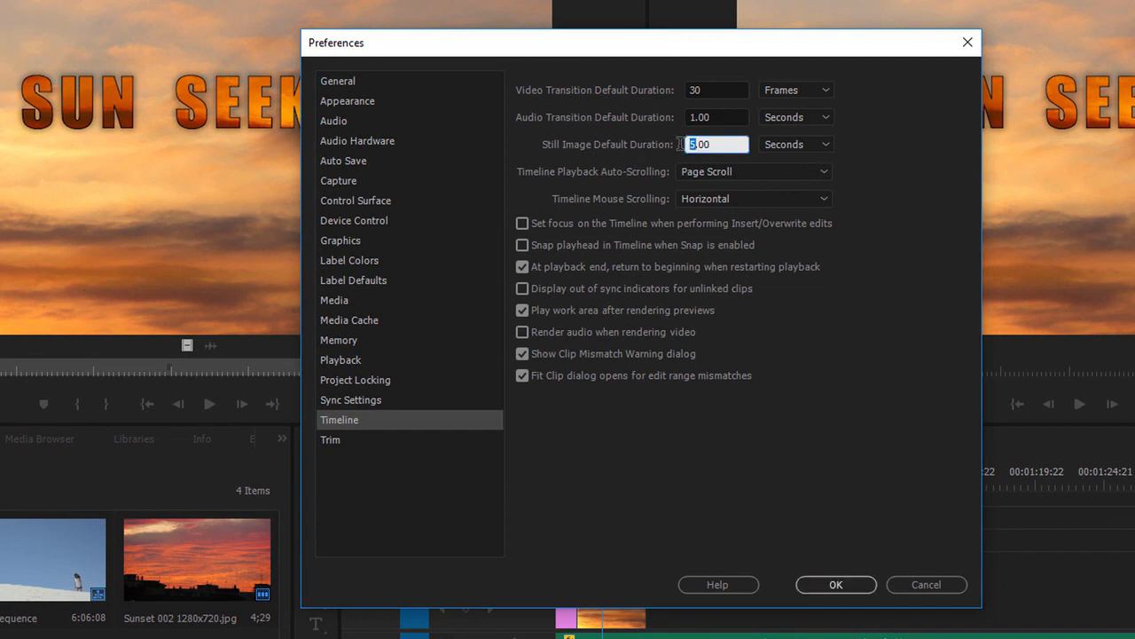
type("2")
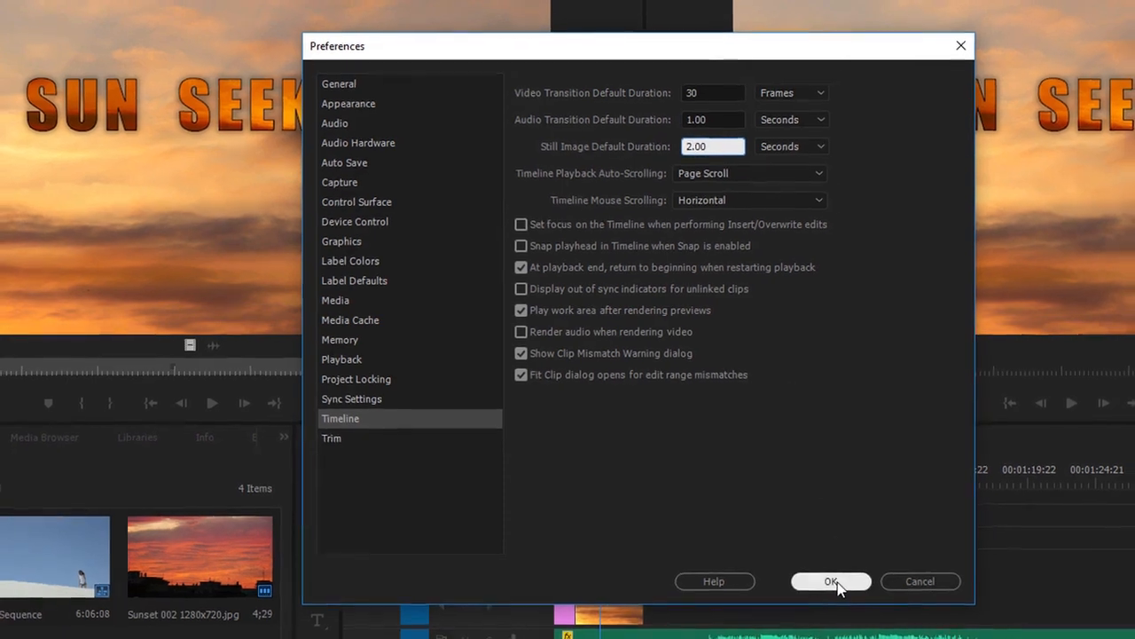
left_click(834, 585)
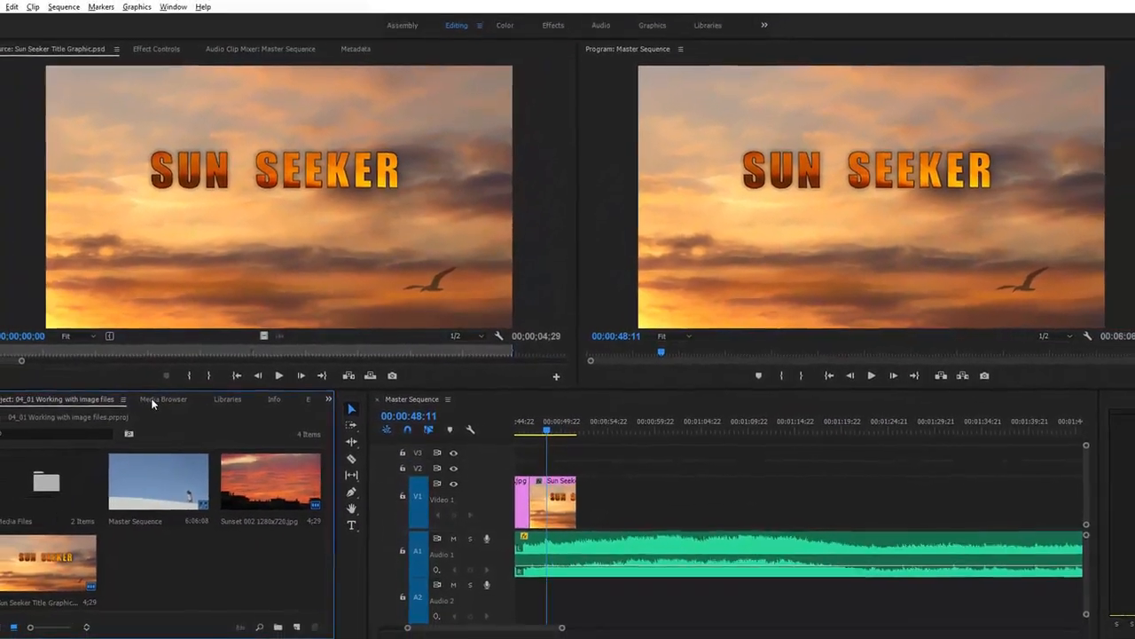
Step: Add the selected Sunset 007, 008, 009 and 010 photos from the 1280x720 Photos folder to V1 after the title graphic again
left_click(137, 407)
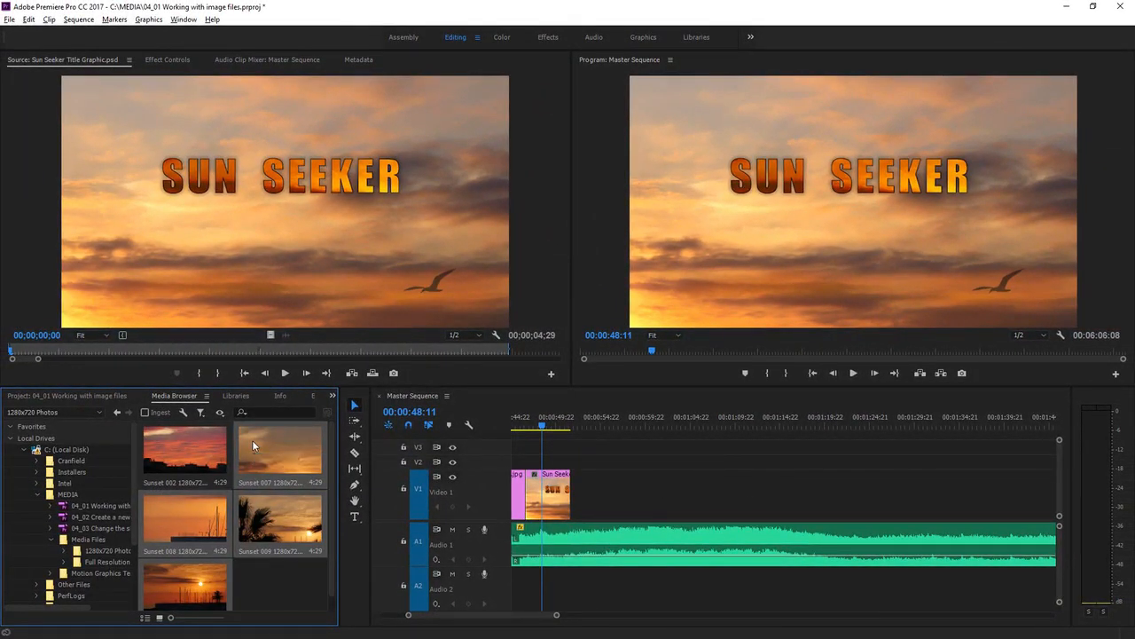
left_click_drag(252, 440, 614, 480)
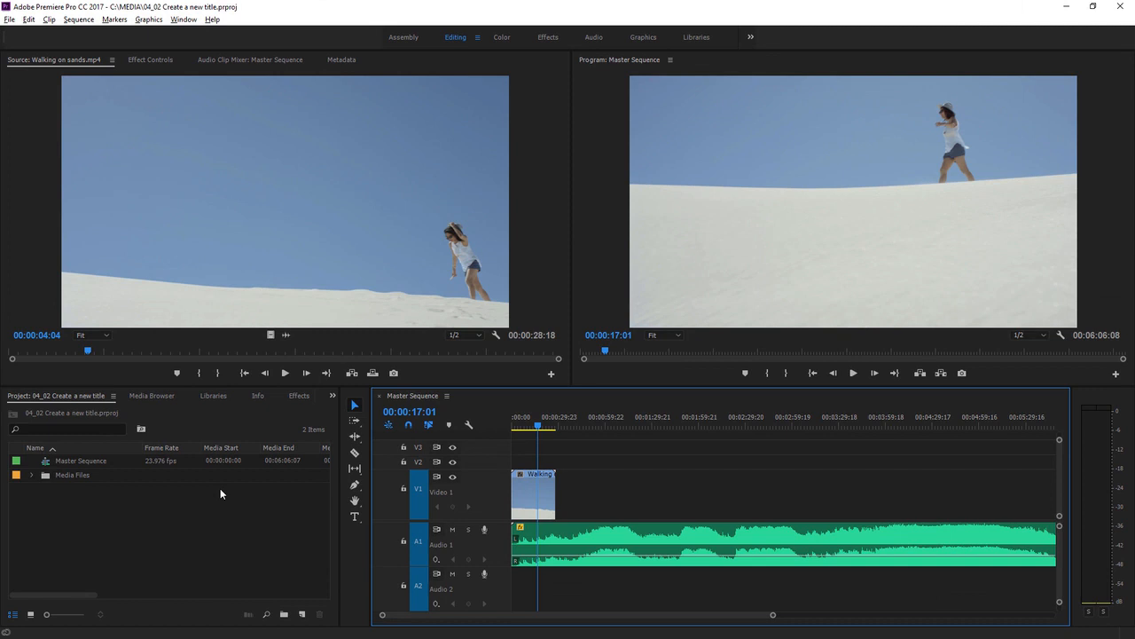
Step: Switch to the Graphics workspace and reset it to its saved layout
left_click(643, 38)
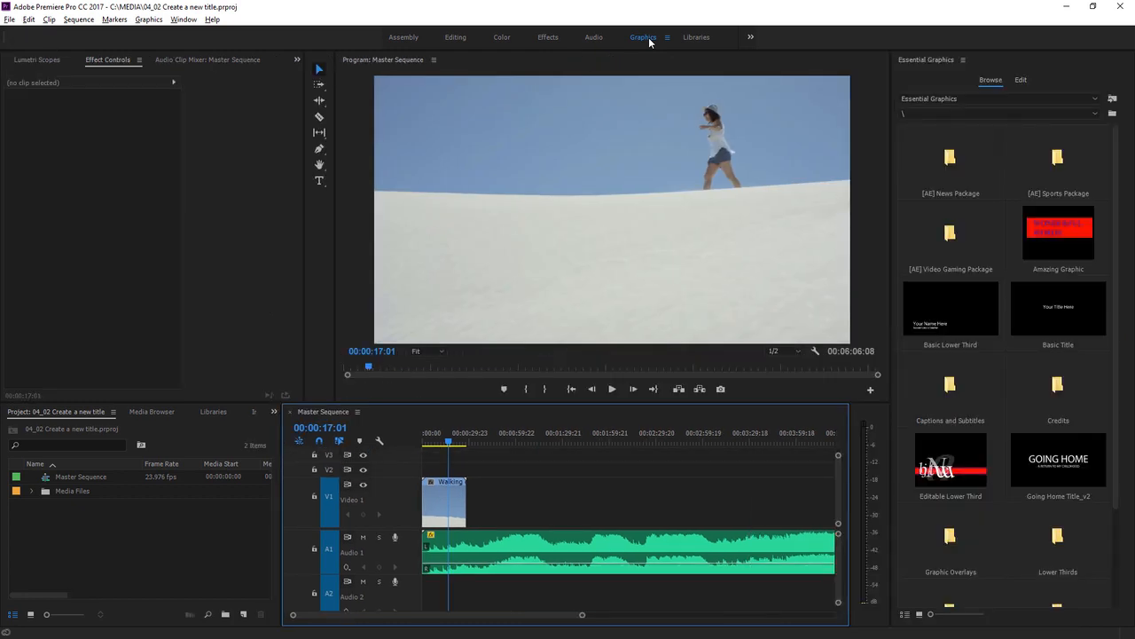
left_click(667, 39)
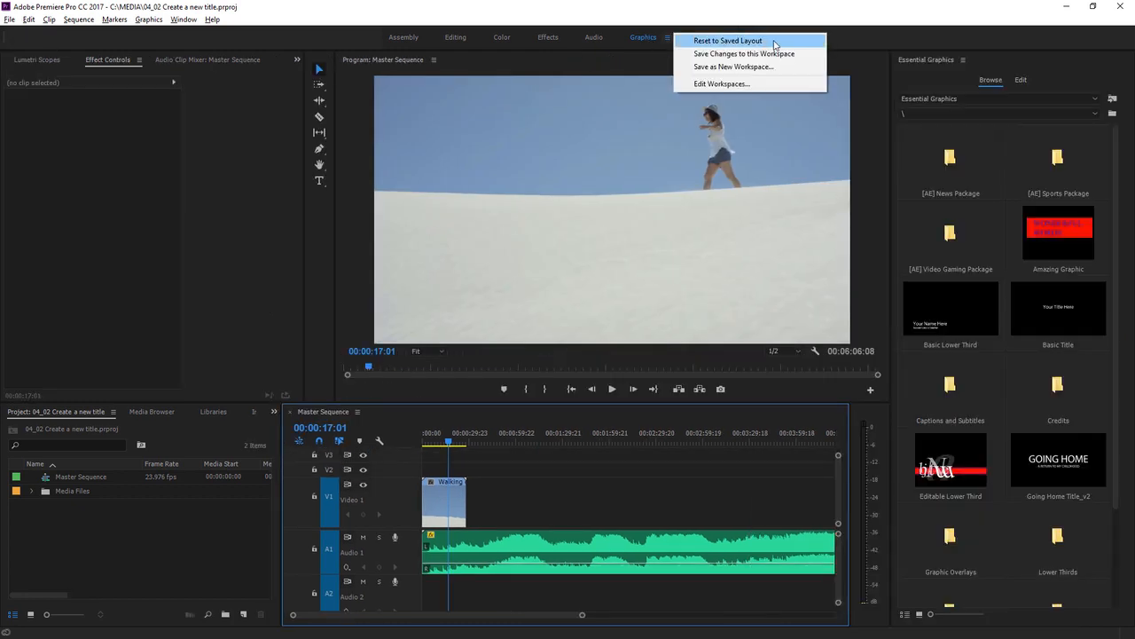
left_click(727, 41)
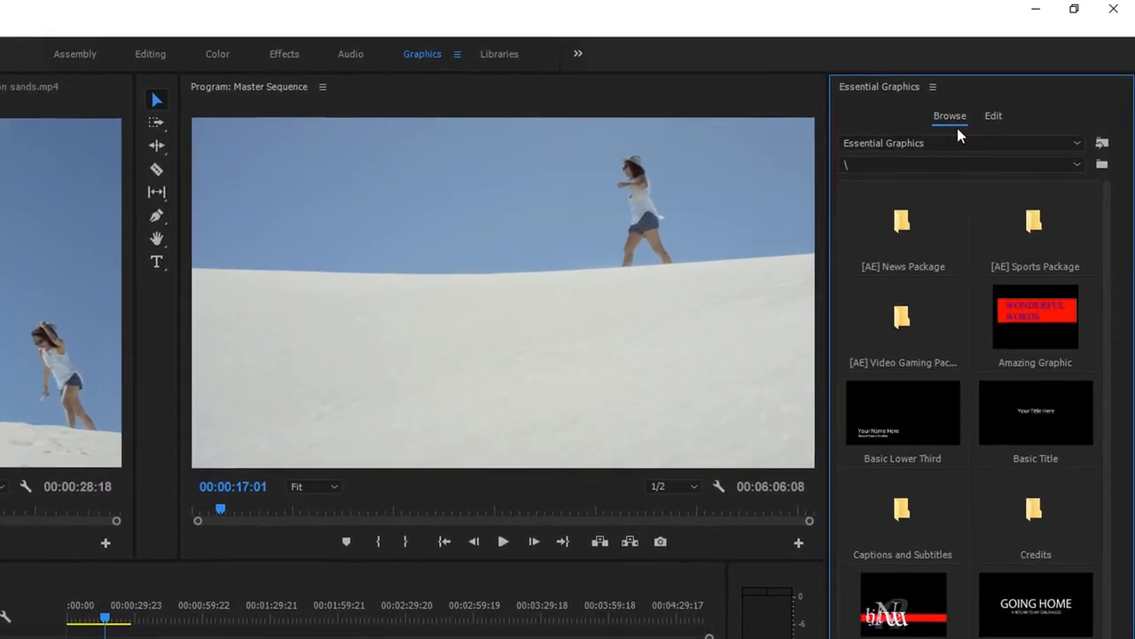
Step: Place the Basic Lower Third template on V2 above the Walking on sands clip and sync its missing Myriad Pro fonts from Typekit
left_click(995, 118)
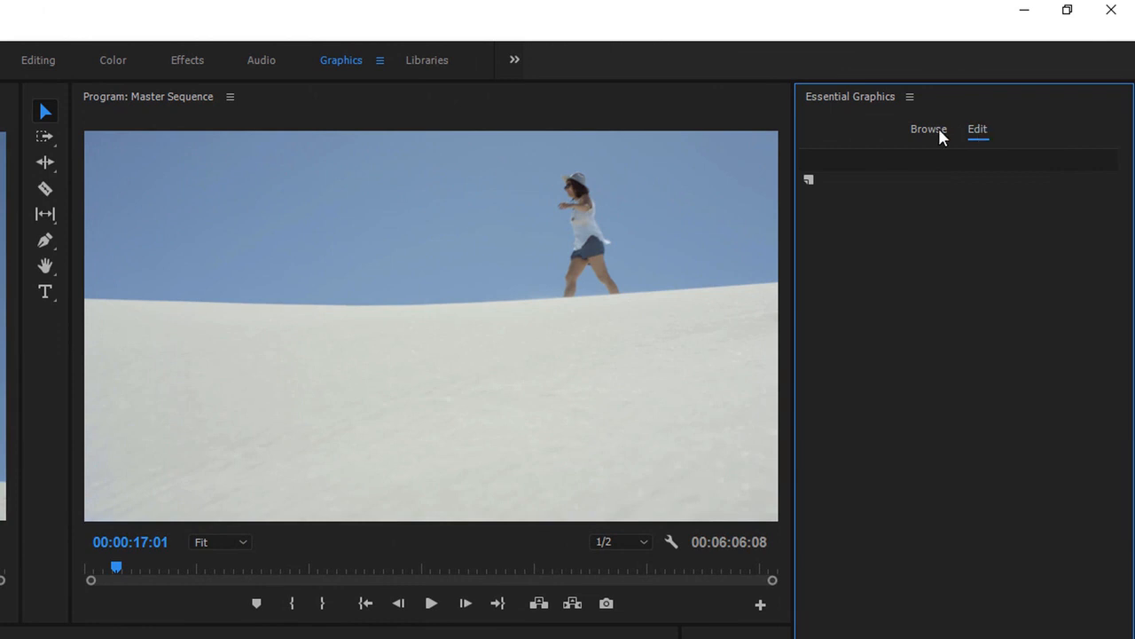
left_click(940, 131)
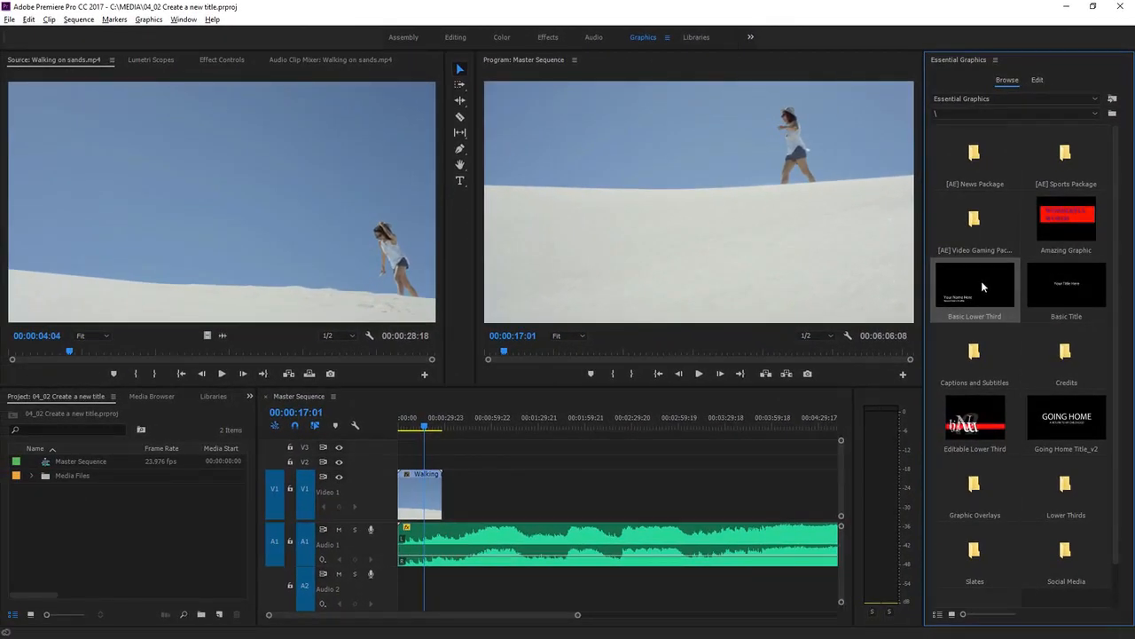
left_click_drag(652, 403, 420, 461)
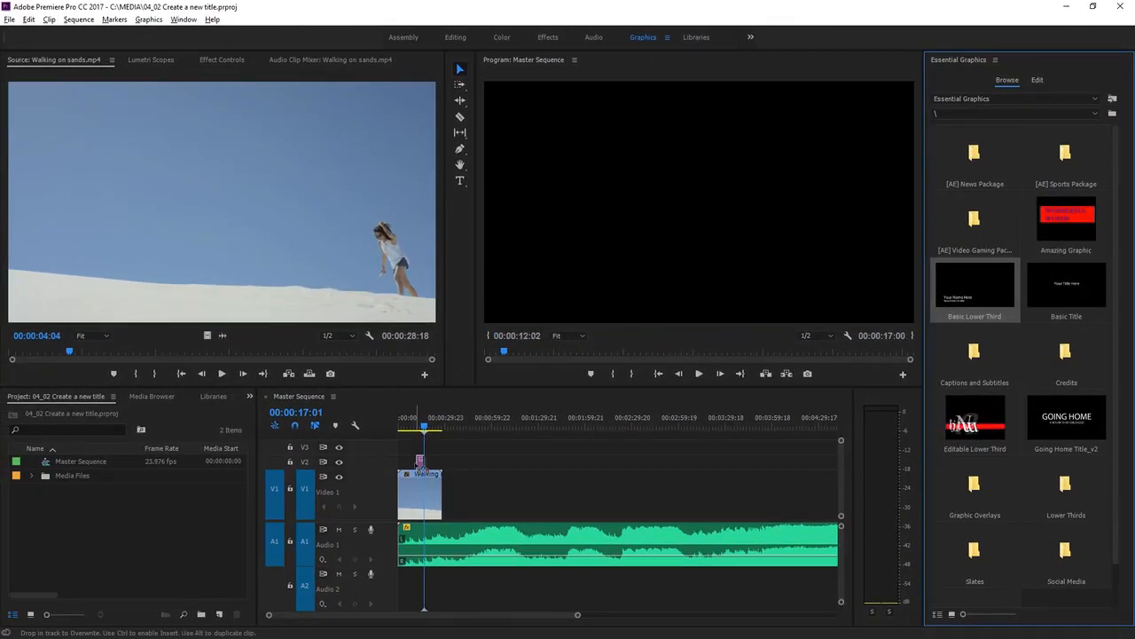
left_click(418, 427)
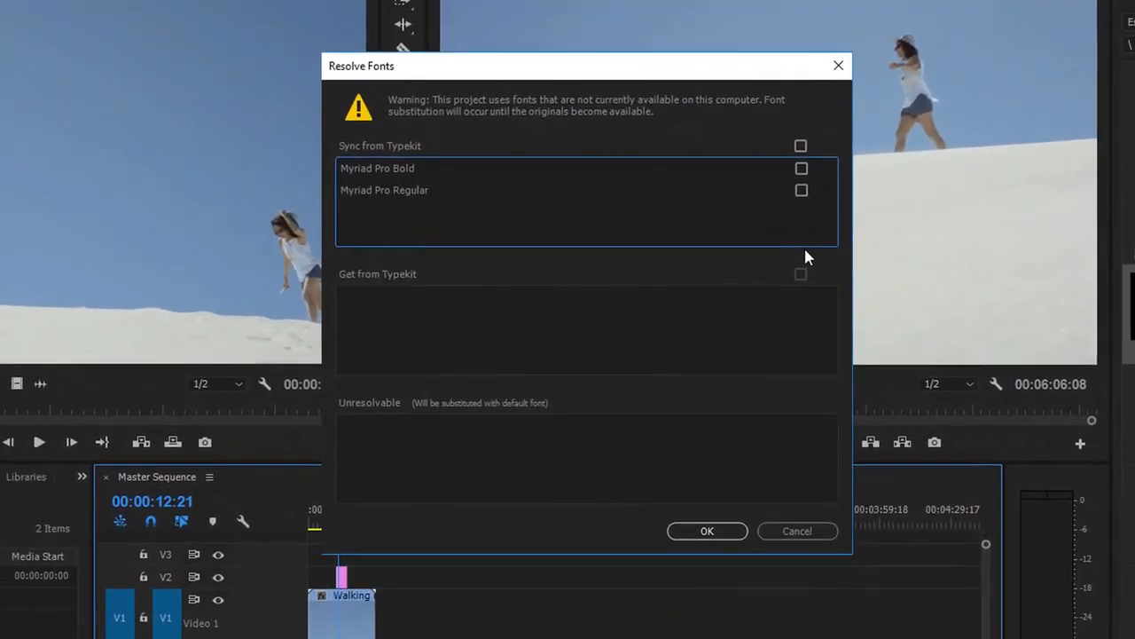
left_click(806, 145)
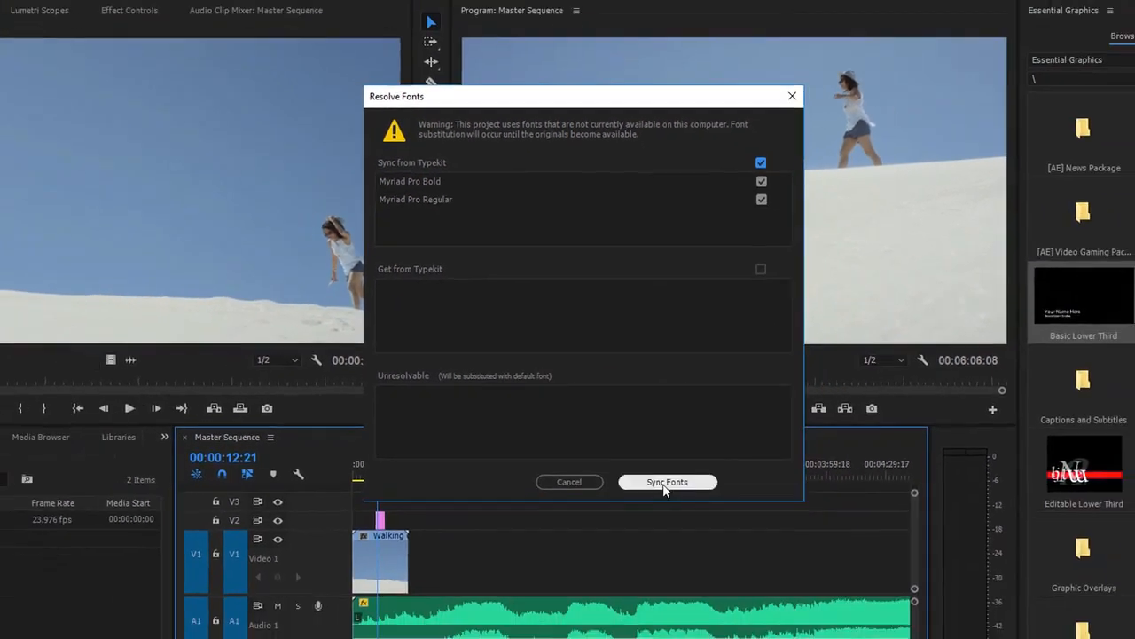
left_click(654, 456)
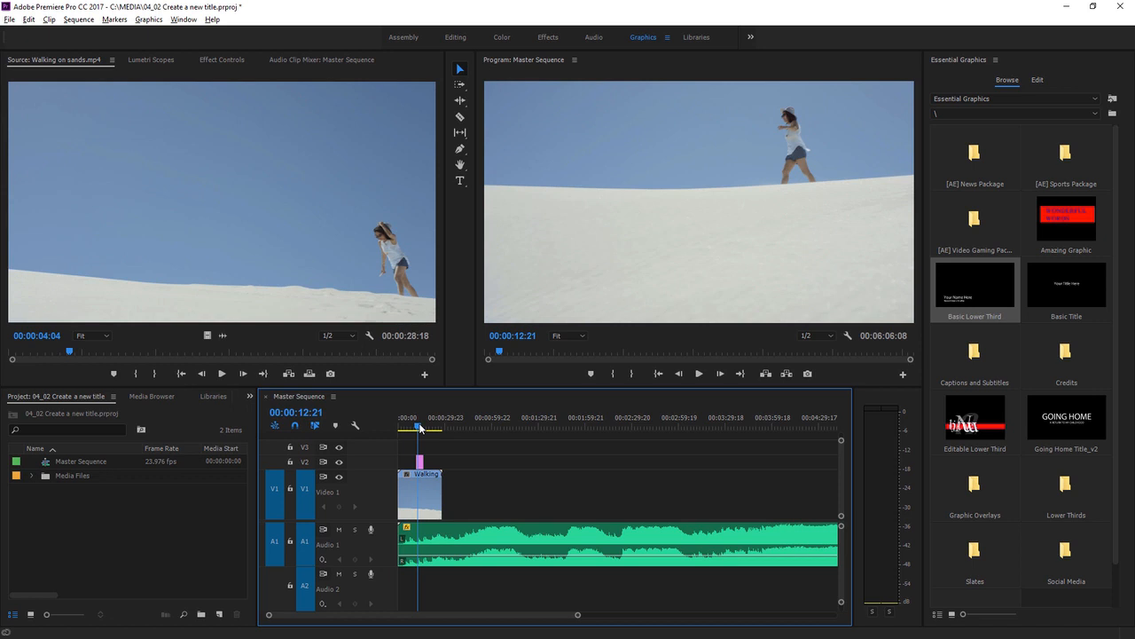
Step: Move the playhead to 00:00:12:12, extend the lower third on V2 to about twice its length, and select it for editing
left_click(419, 429)
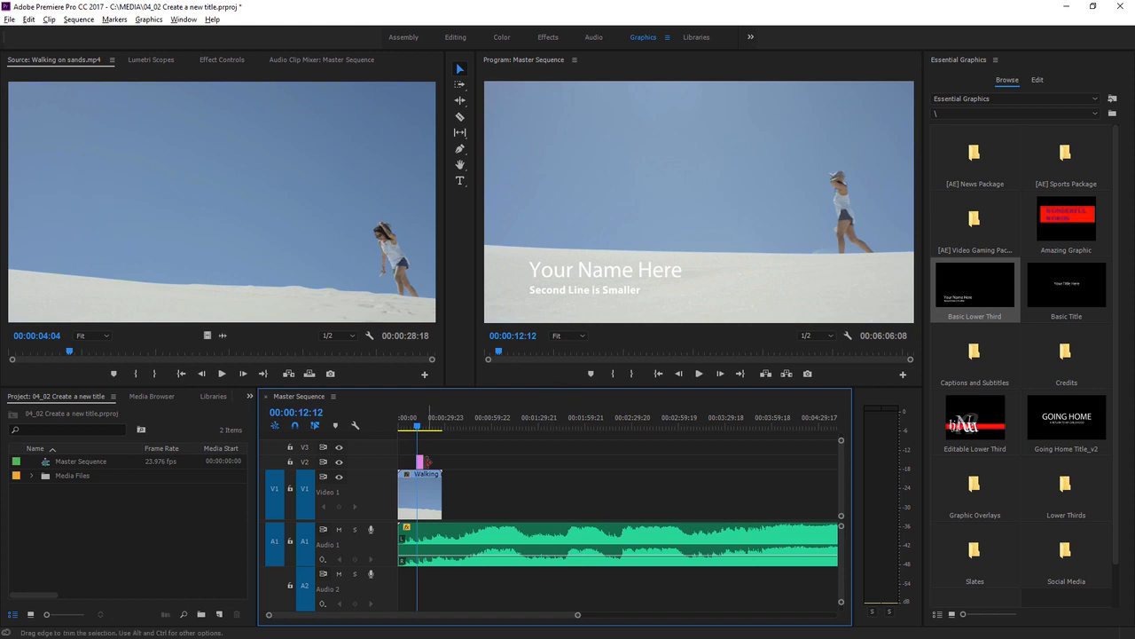
left_click_drag(423, 461, 431, 461)
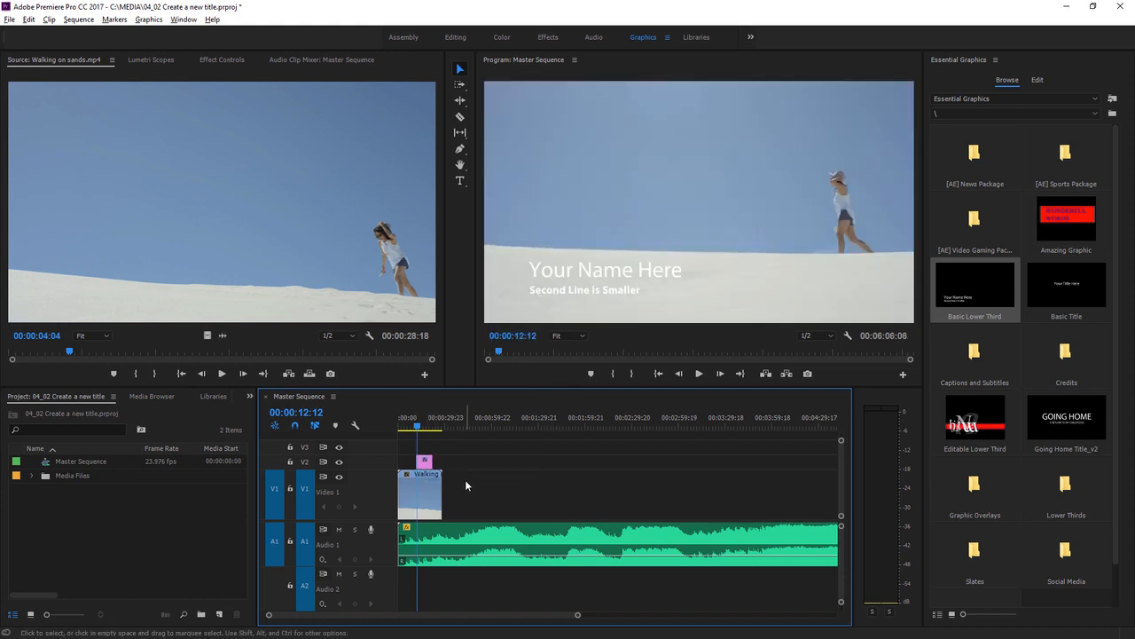
left_click(425, 460)
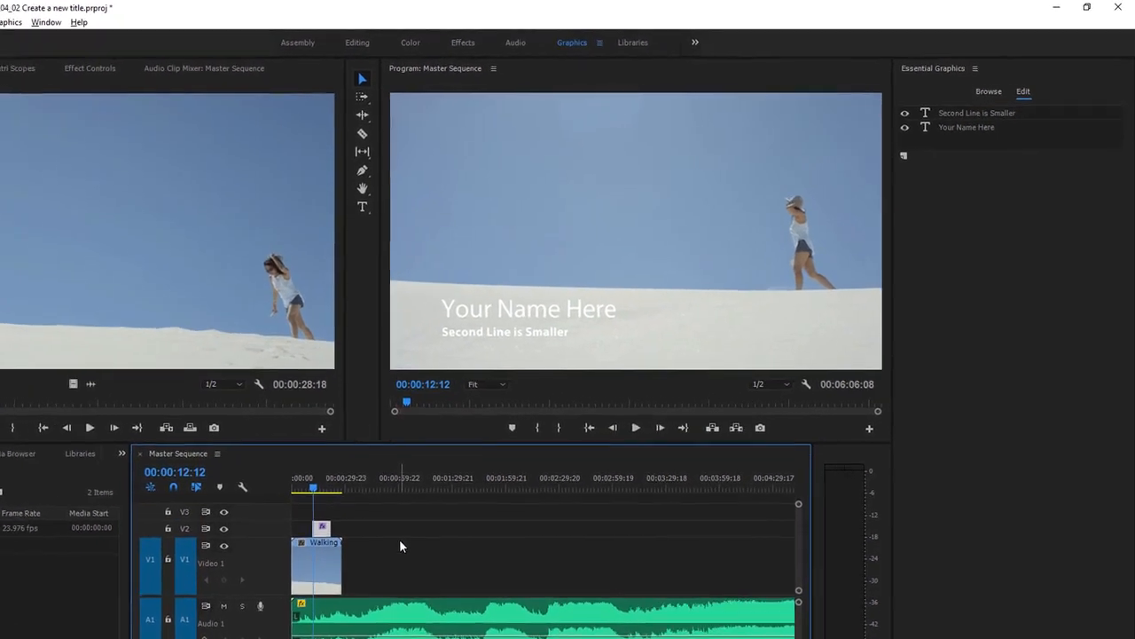
Step: Replace the "Your Name Here" line of the lower third with the person's full name using the Type tool
left_click(362, 208)
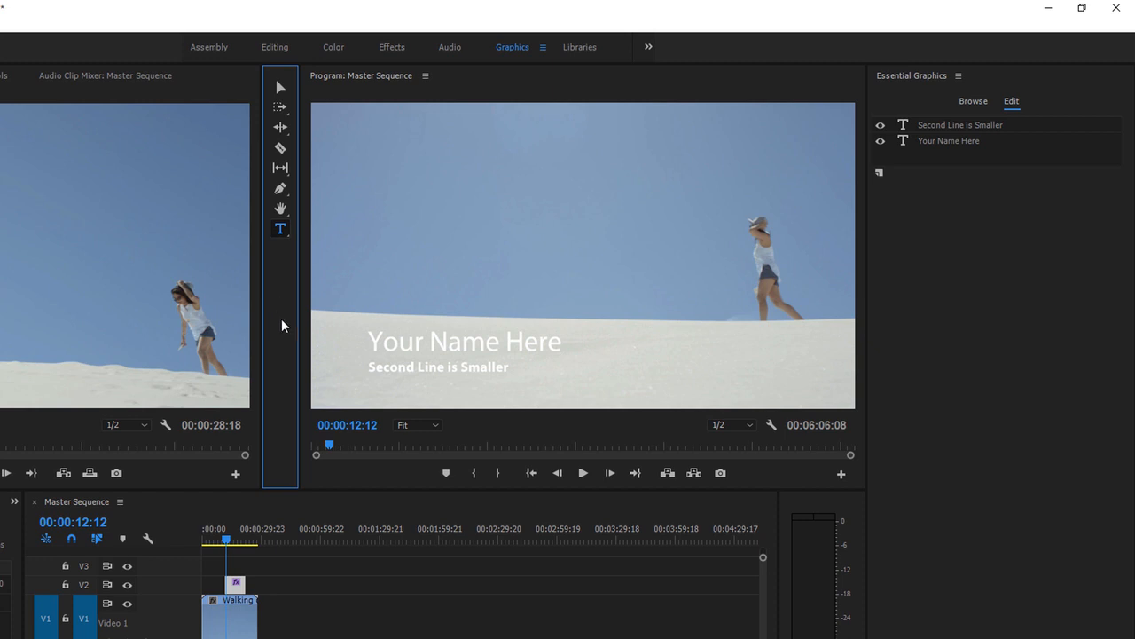
left_click(383, 341)
left_click_drag(506, 354, 563, 352)
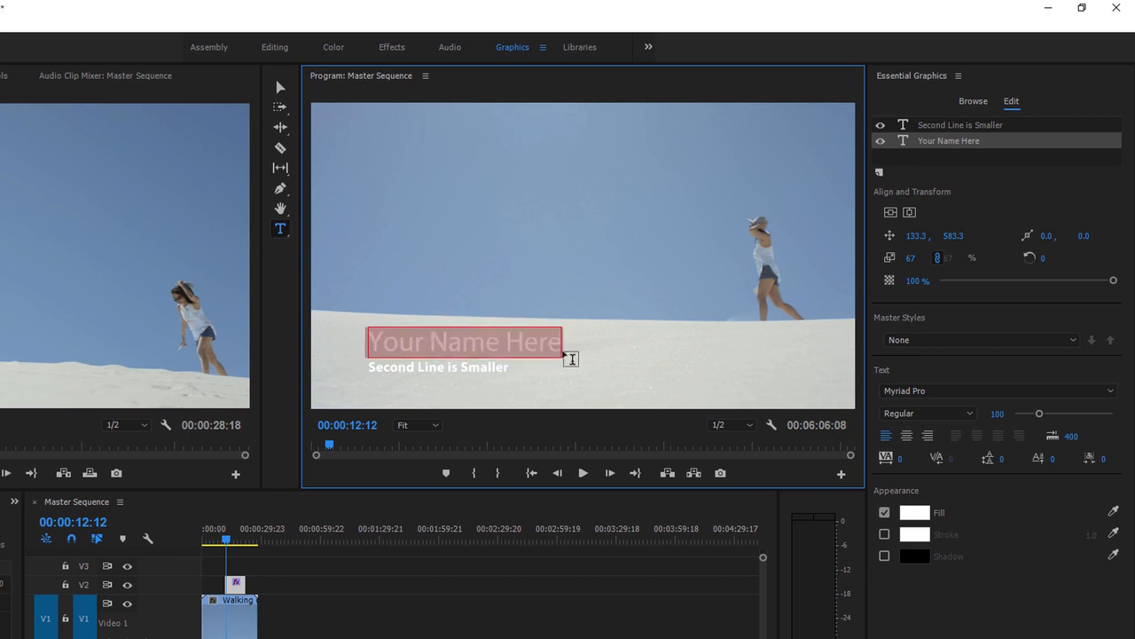
type("Maxim")
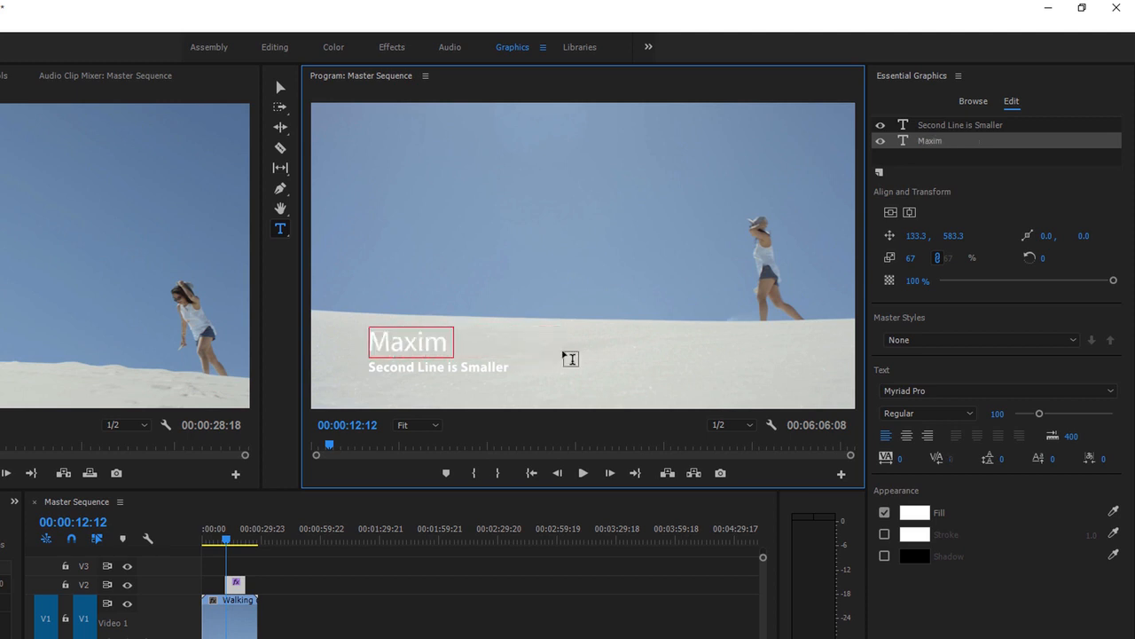
type(" Jago")
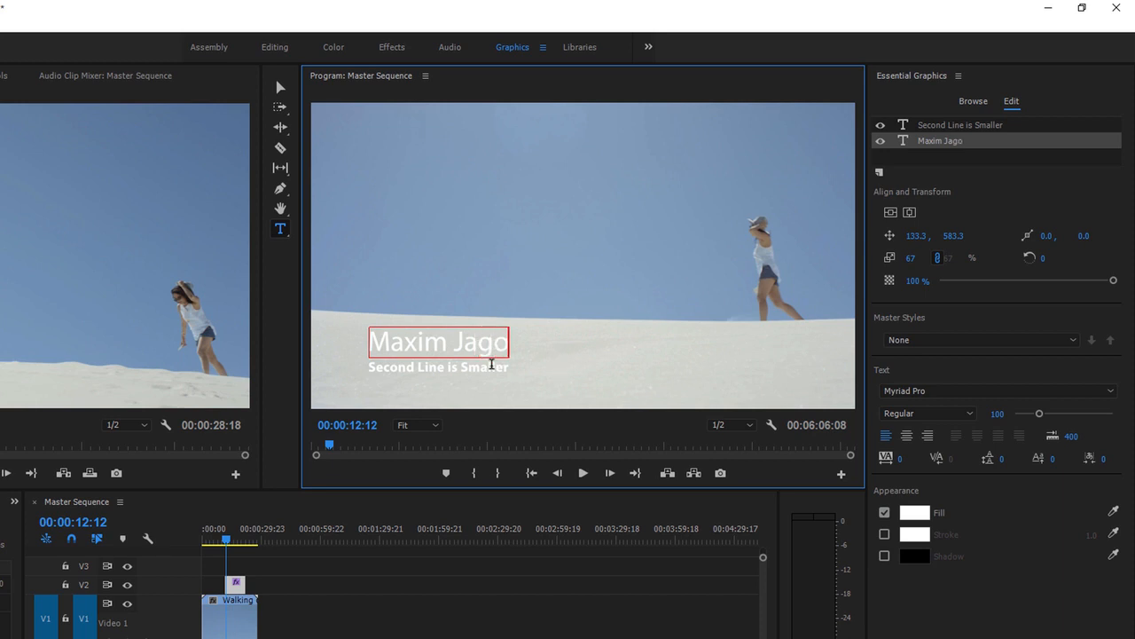
Step: Replace the second line of the lower third with "Travelogue"
left_click(486, 364)
key("ctrl+a")
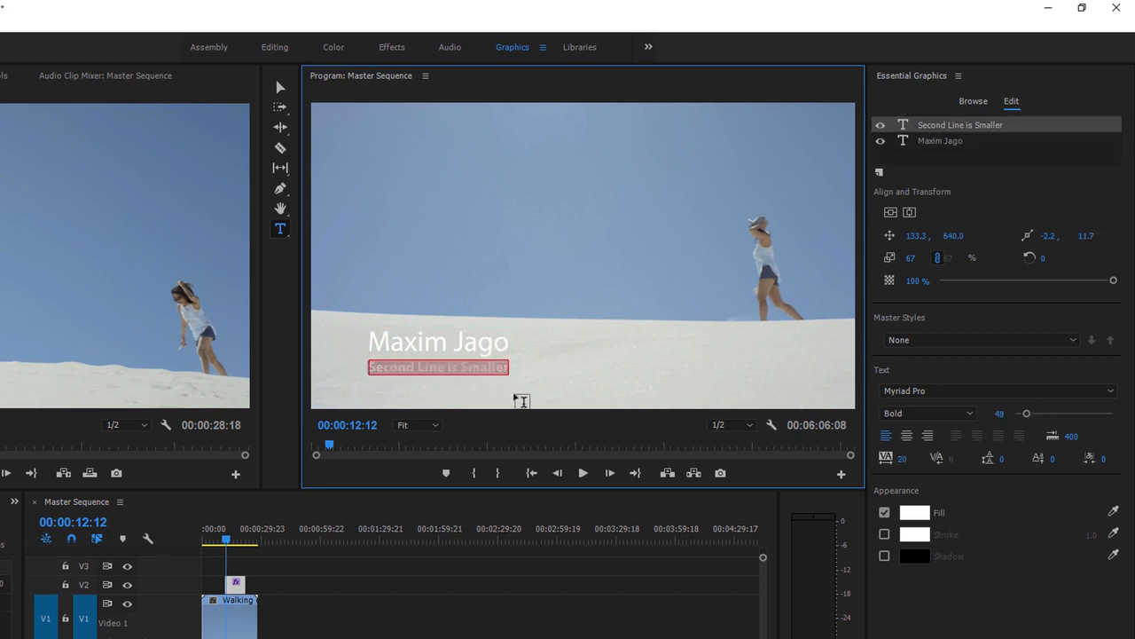
key("BackSpace")
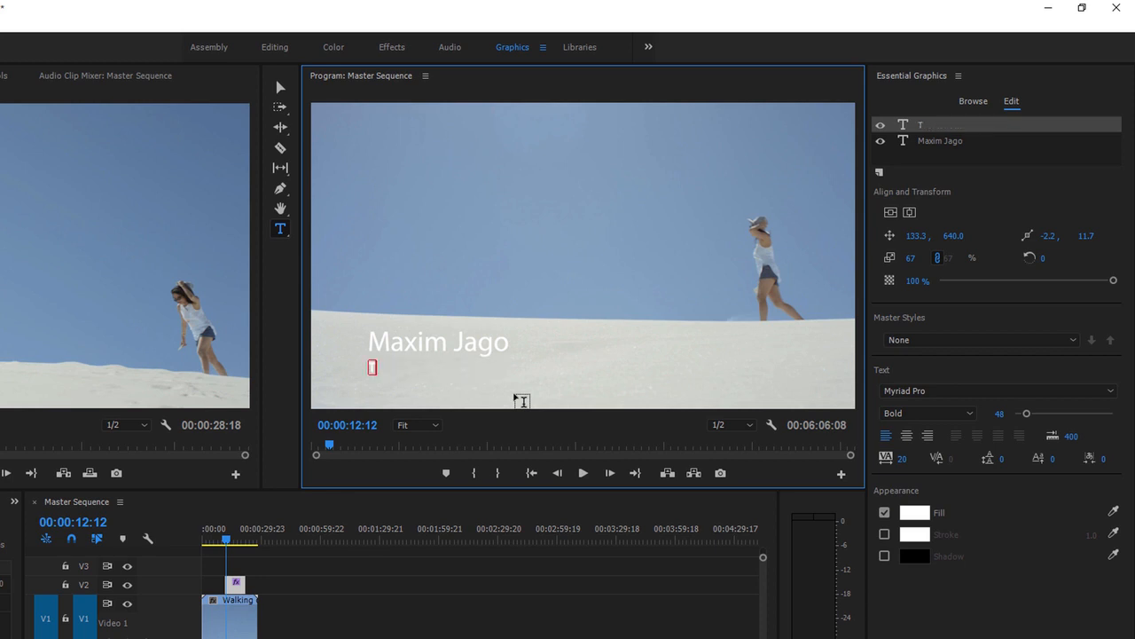
type("Travelogue")
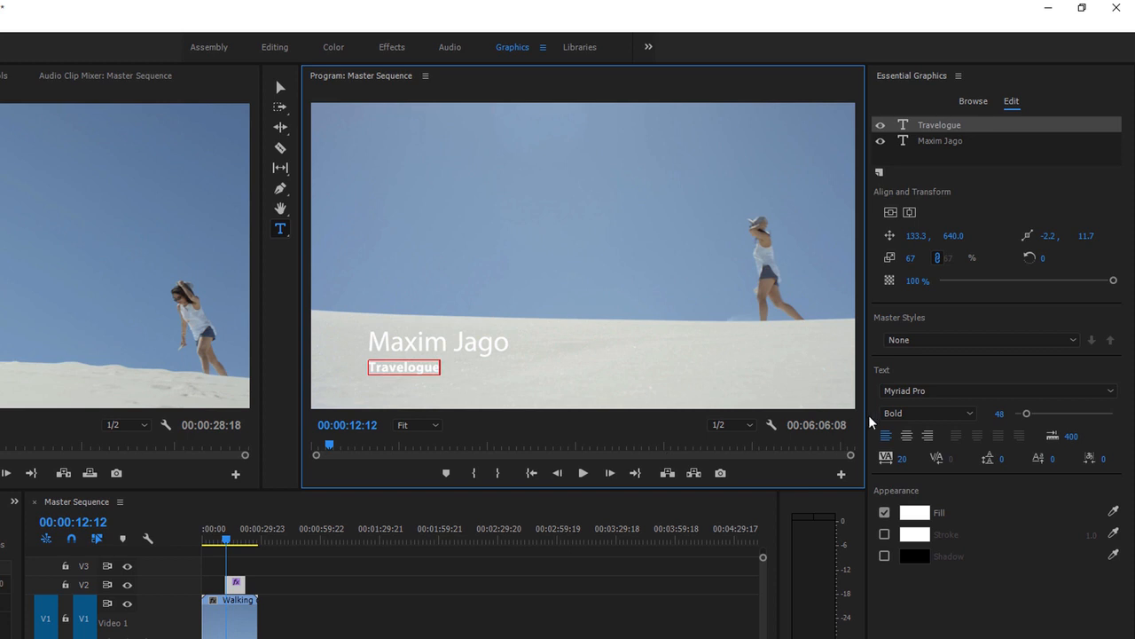
Step: Look over the text and appearance properties of the lower third's Travelogue and name layers
left_click(1009, 397)
left_click(957, 588)
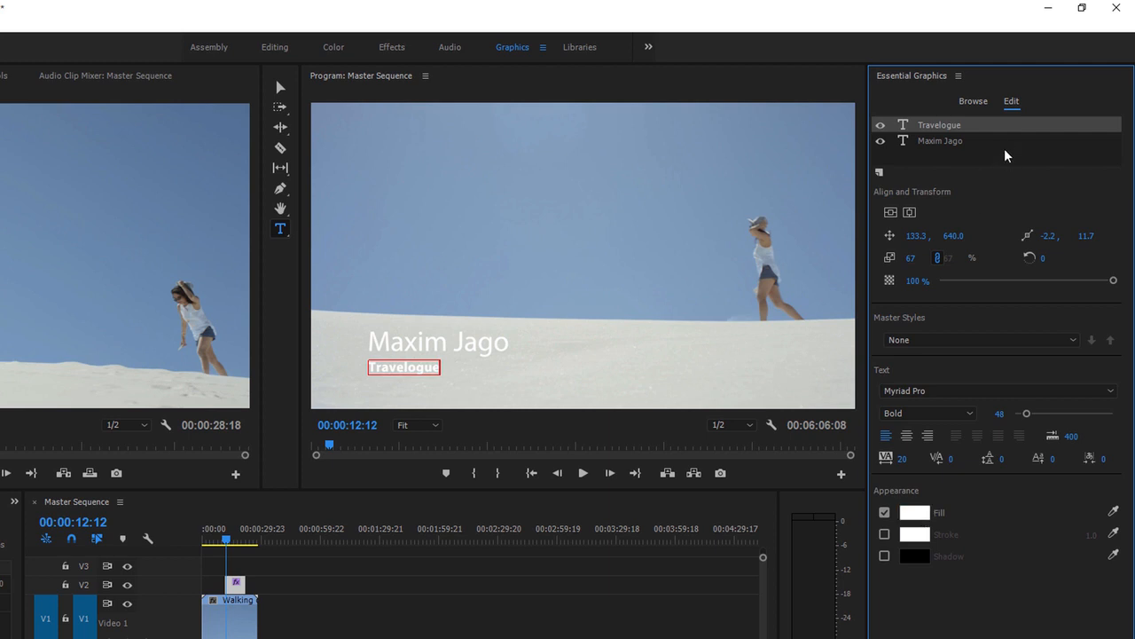
left_click(953, 142)
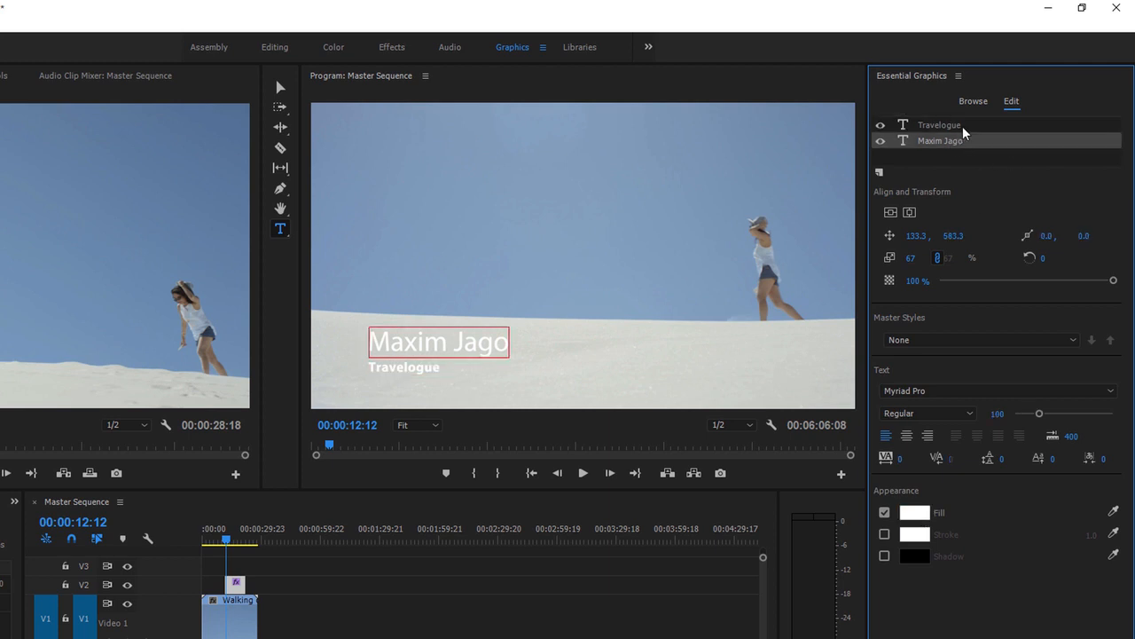
left_click(964, 129)
left_click(967, 144)
Step: Add a vertical text layer reading "Holidays" near the upper-left corner of the video frame and select all its text
left_click(281, 229)
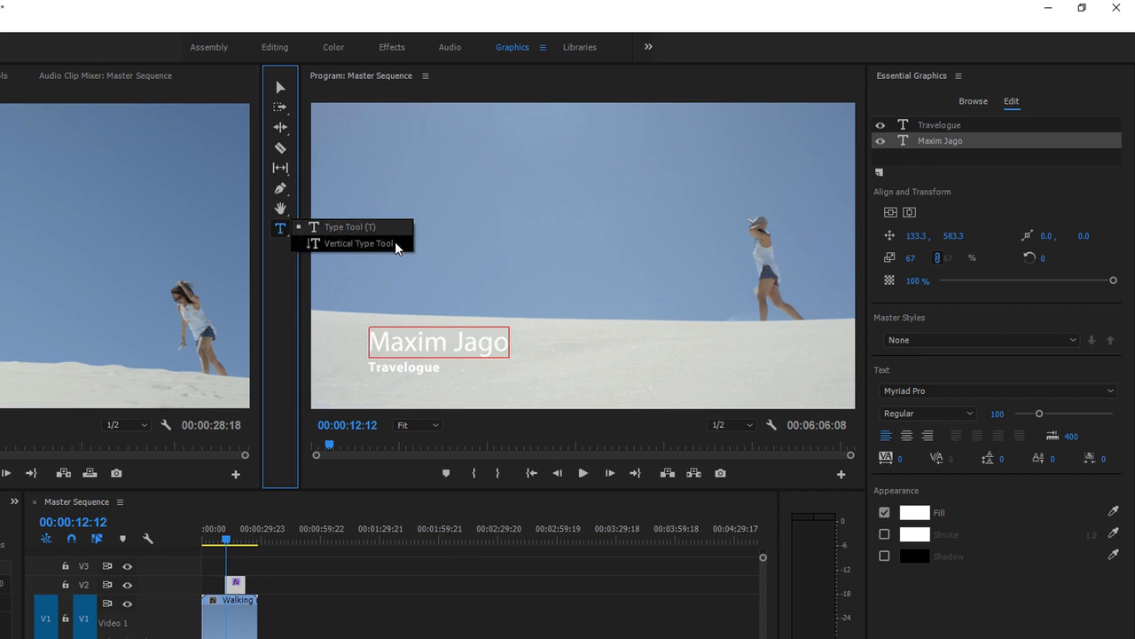
left_click(358, 243)
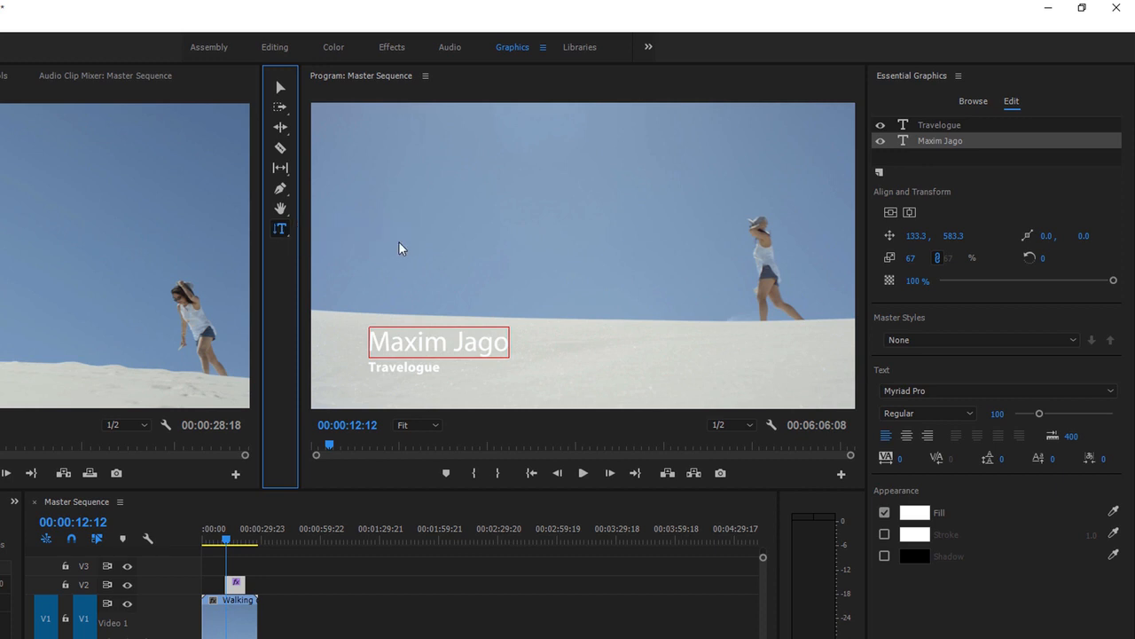
left_click(349, 139)
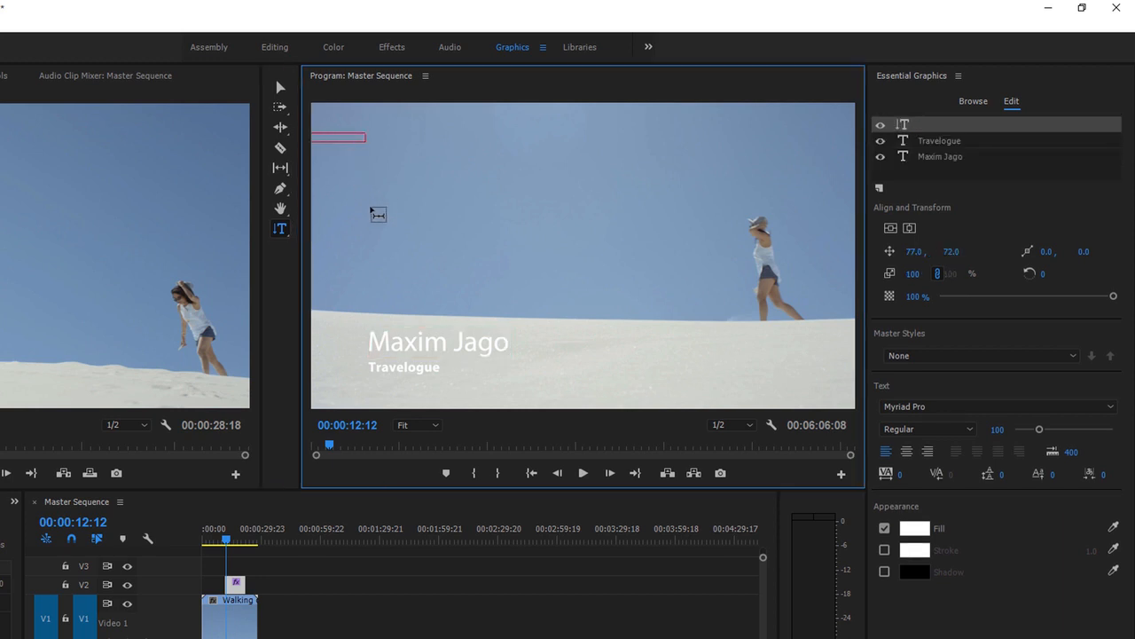
type("Holidays")
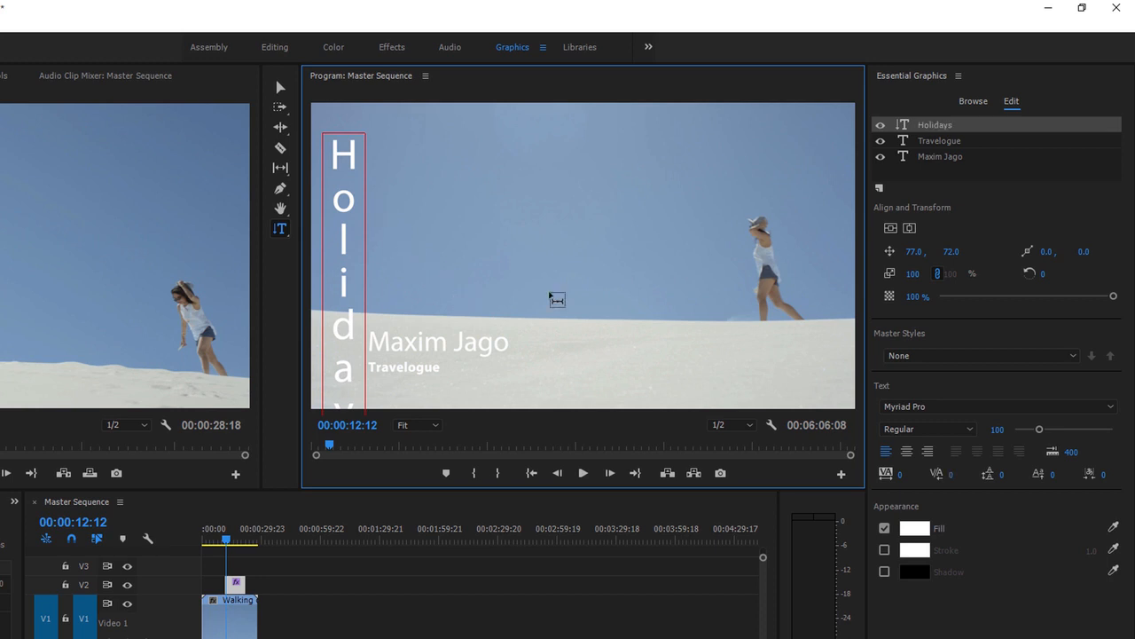
key("ctrl+a")
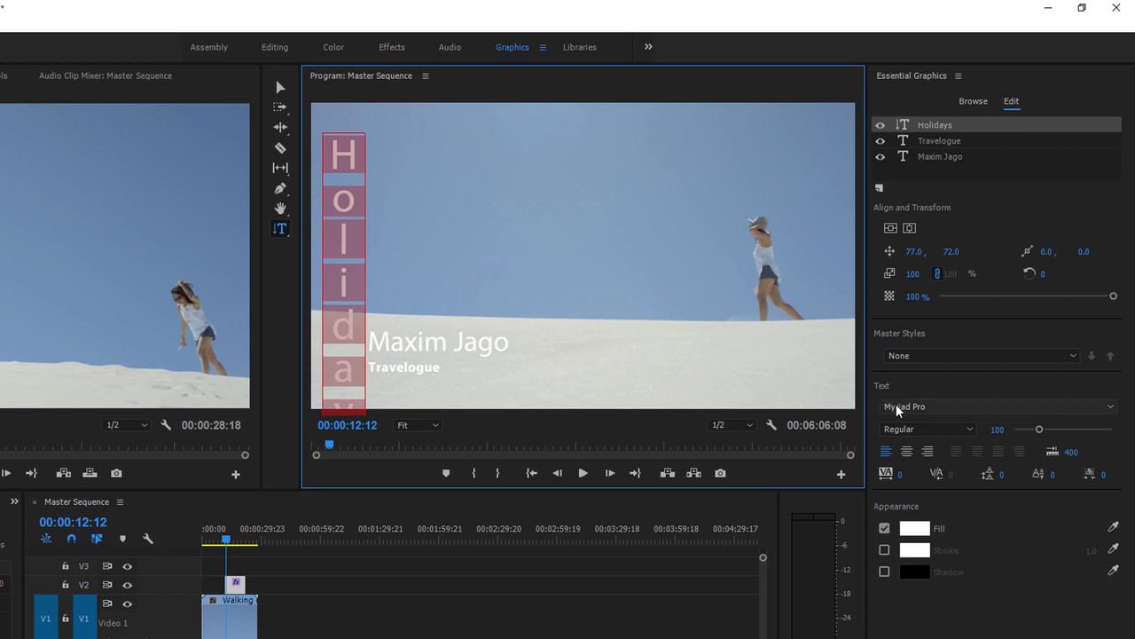
Step: Set the font size of the vertical Holidays text to 48
left_click(993, 430)
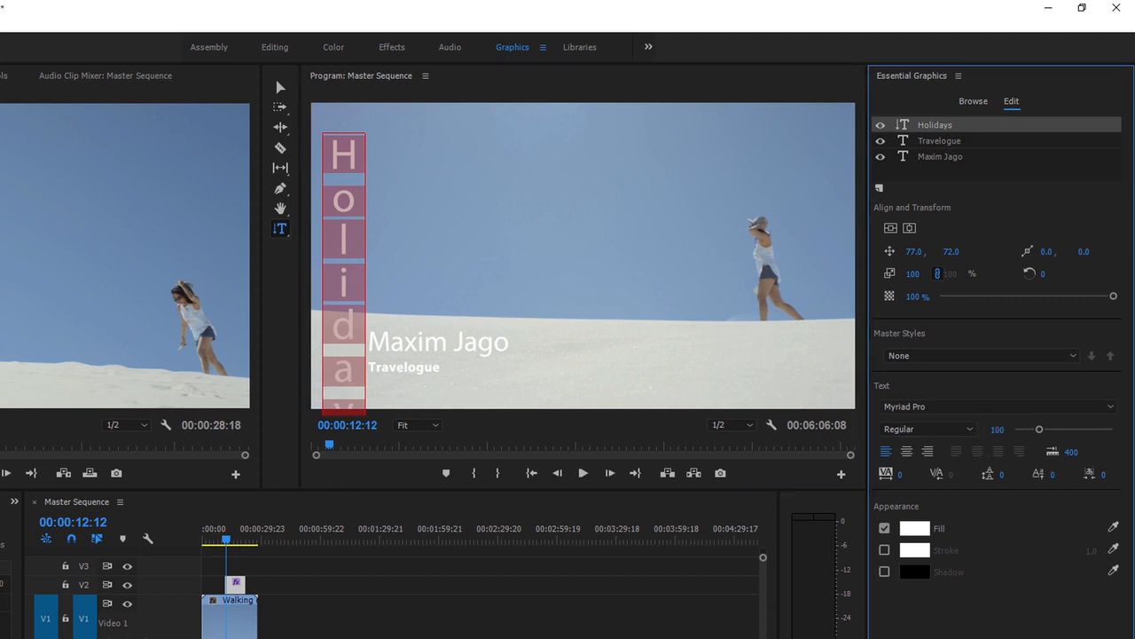
left_click_drag(995, 429, 949, 429)
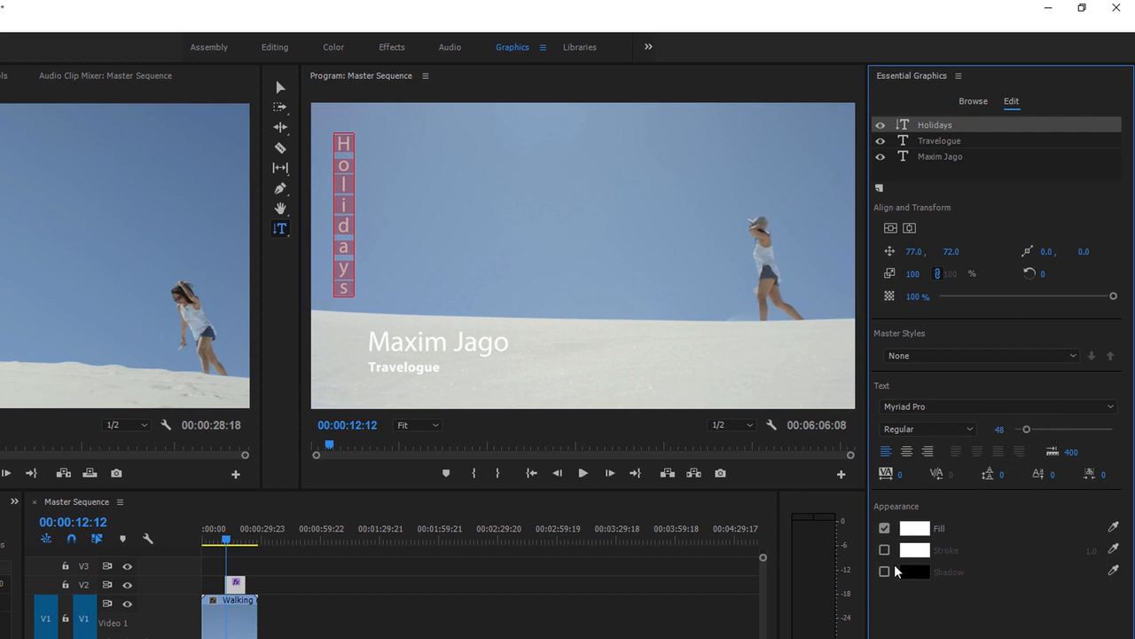
Step: Draw a rectangle over the name and Travelogue lines, place its layer beneath all text layers and select it
left_click(282, 192)
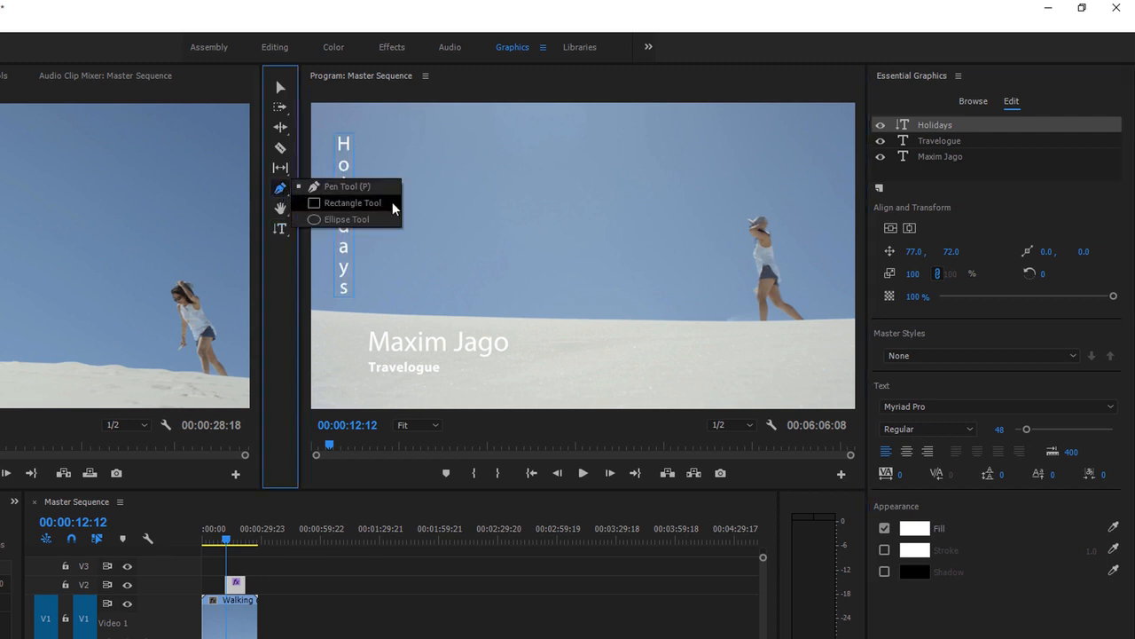
left_click(391, 202)
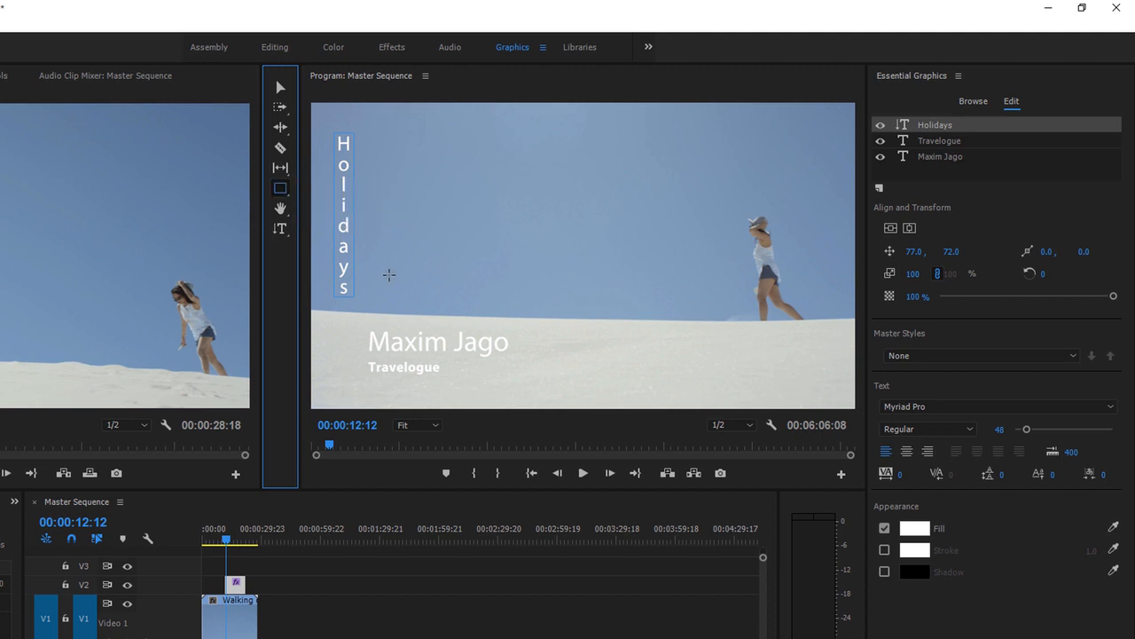
mouse_move(339, 322)
left_mouse_down()
mouse_move(578, 391)
mouse_move(569, 388)
left_mouse_up()
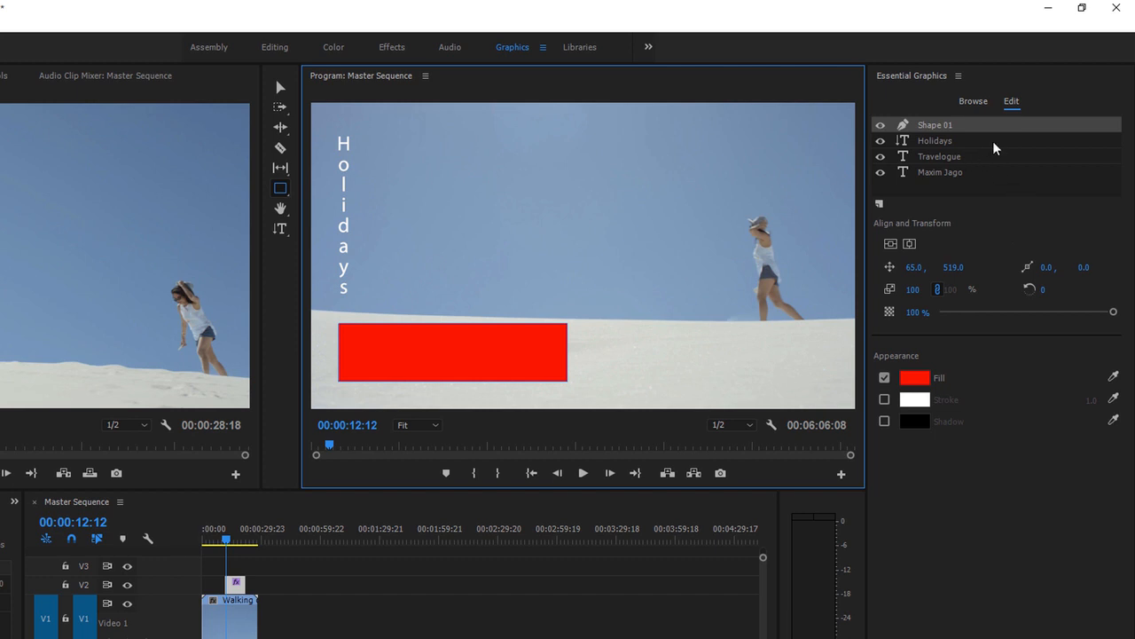
left_click(958, 129)
left_click_drag(958, 135, 963, 178)
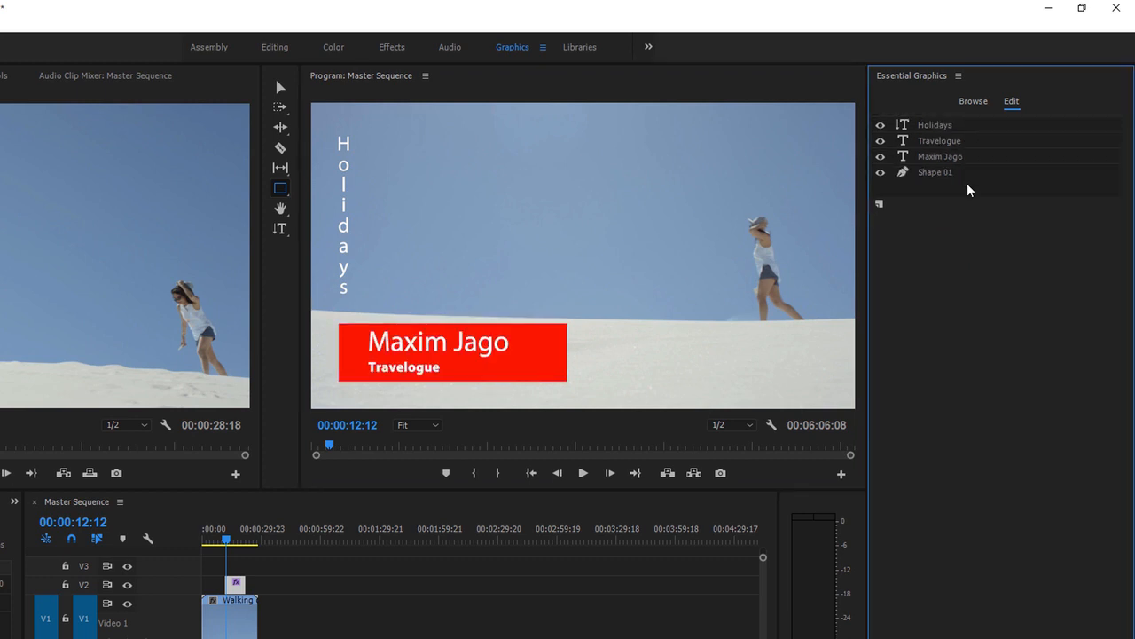
left_click(952, 174)
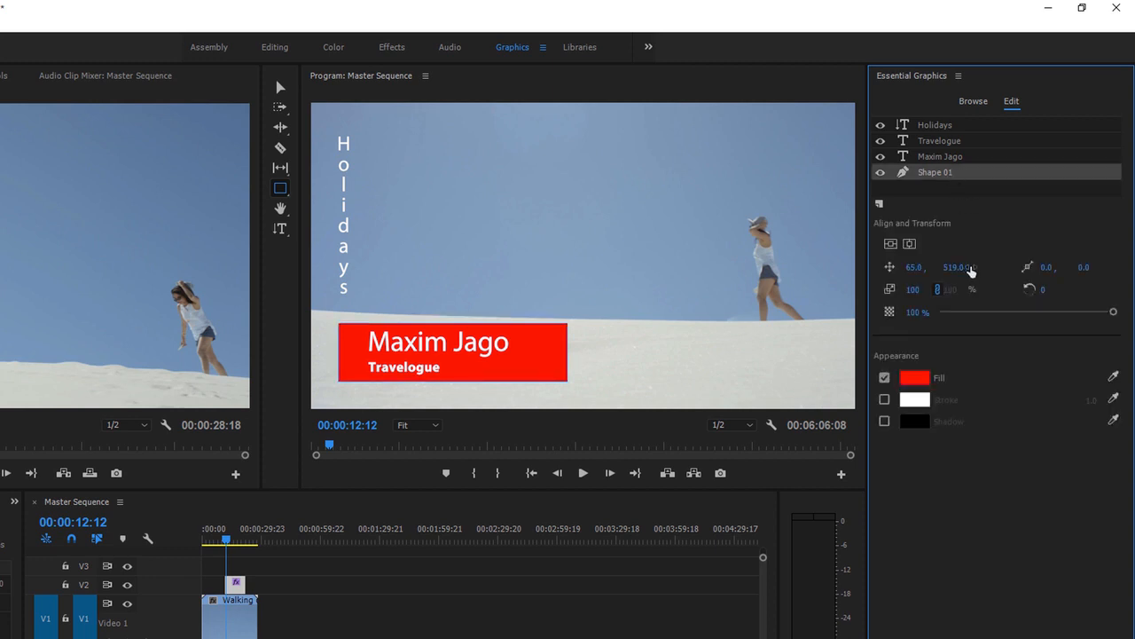
Step: Change the rectangle's fill colour to a dark green
left_click(918, 381)
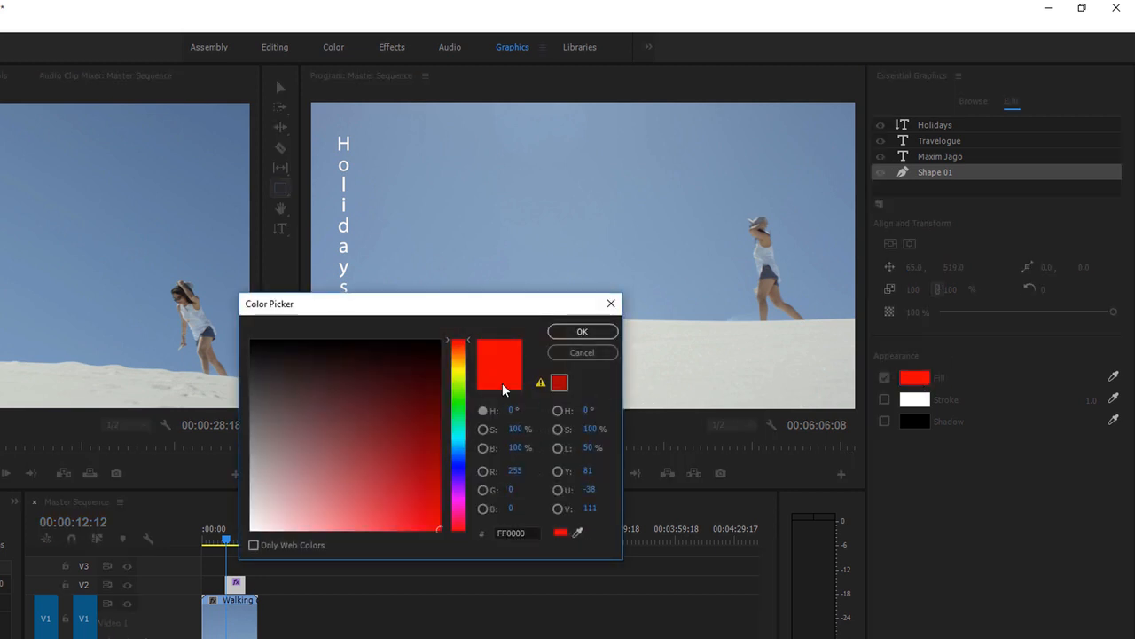
left_click(458, 405)
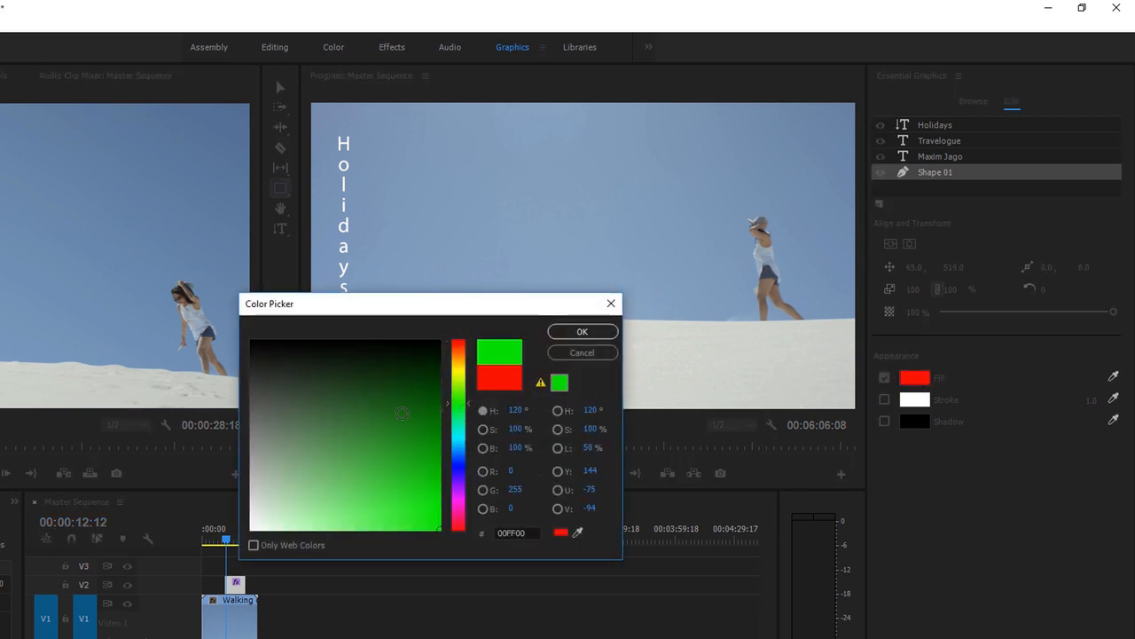
left_click(402, 413)
left_click(572, 334)
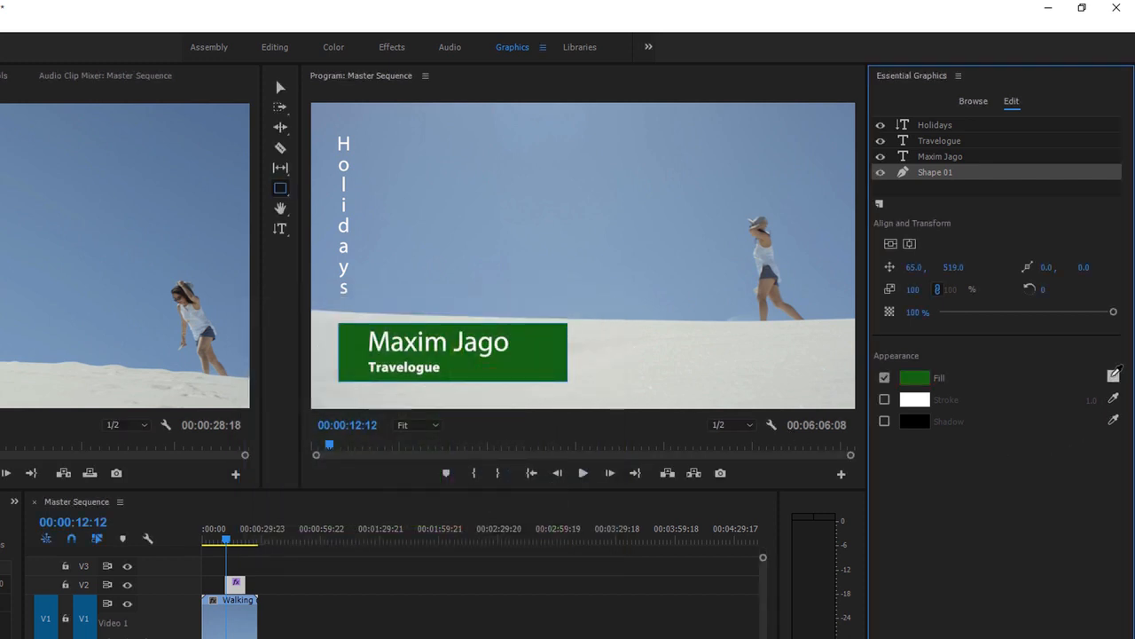
Step: Sample the sky's blue as the rectangle's fill and add a white stroke with a width of 13.0
left_click(1114, 374)
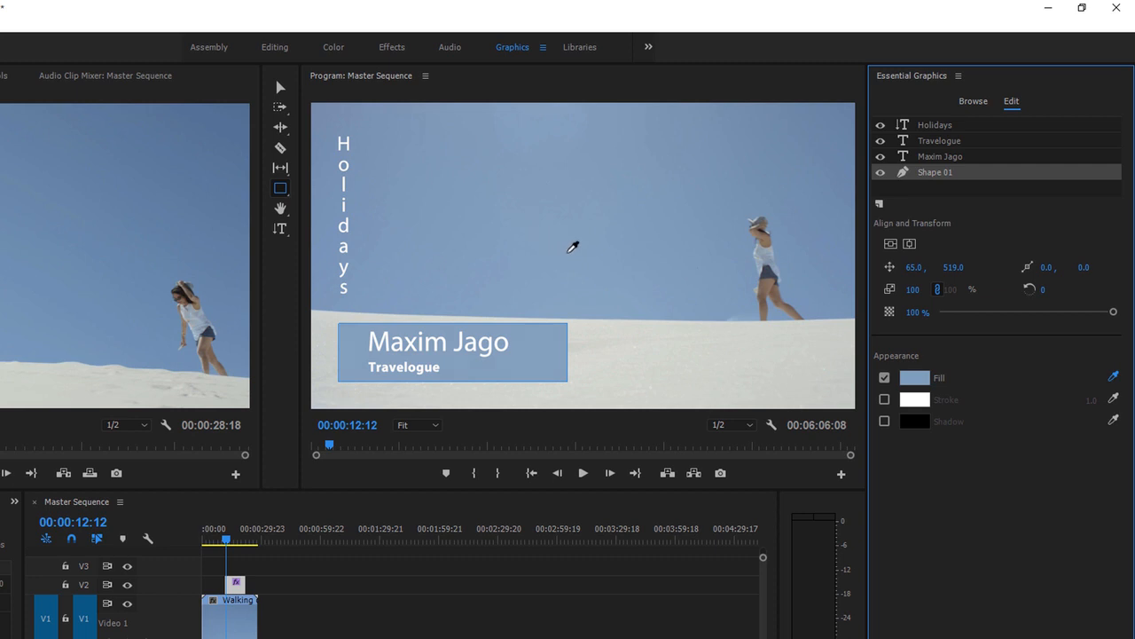
left_click(611, 244)
left_click(884, 400)
mouse_move(1091, 401)
left_mouse_down()
mouse_move(1127, 400)
mouse_move(1077, 399)
left_mouse_up()
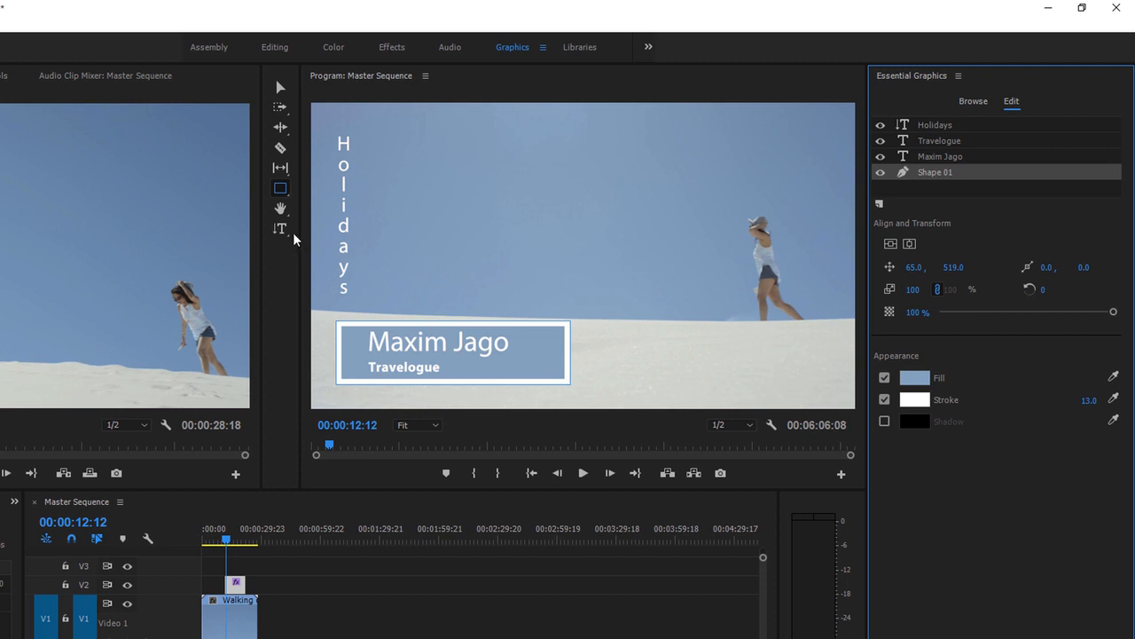
Step: Select the Holidays, name and Travelogue text in turn on the video frame with the Selection tool
left_click(282, 91)
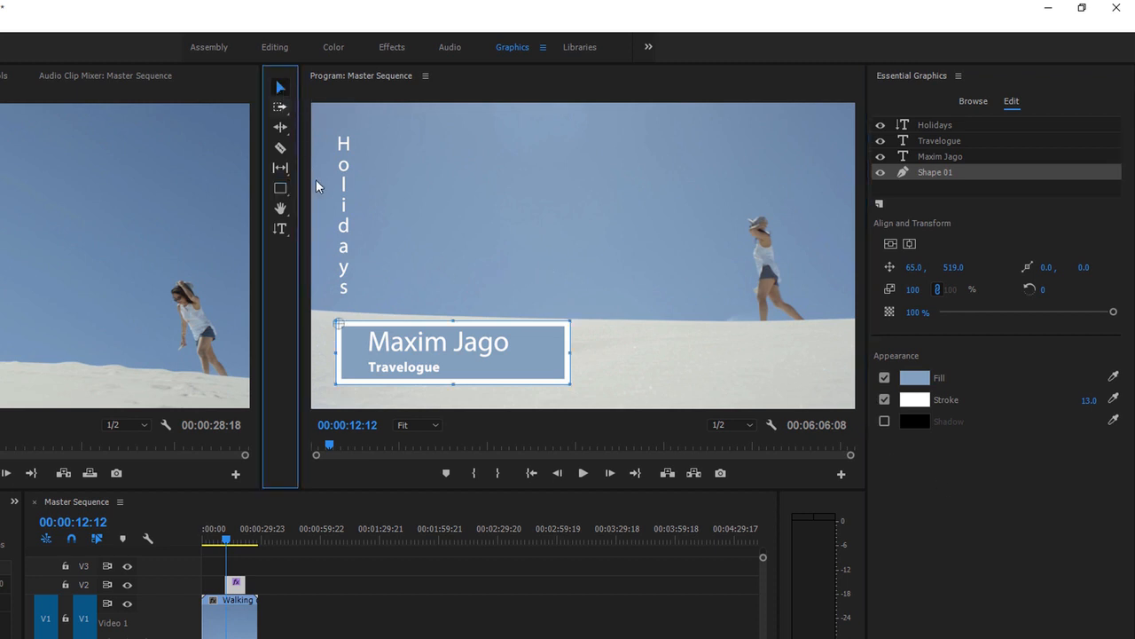
left_click(344, 260)
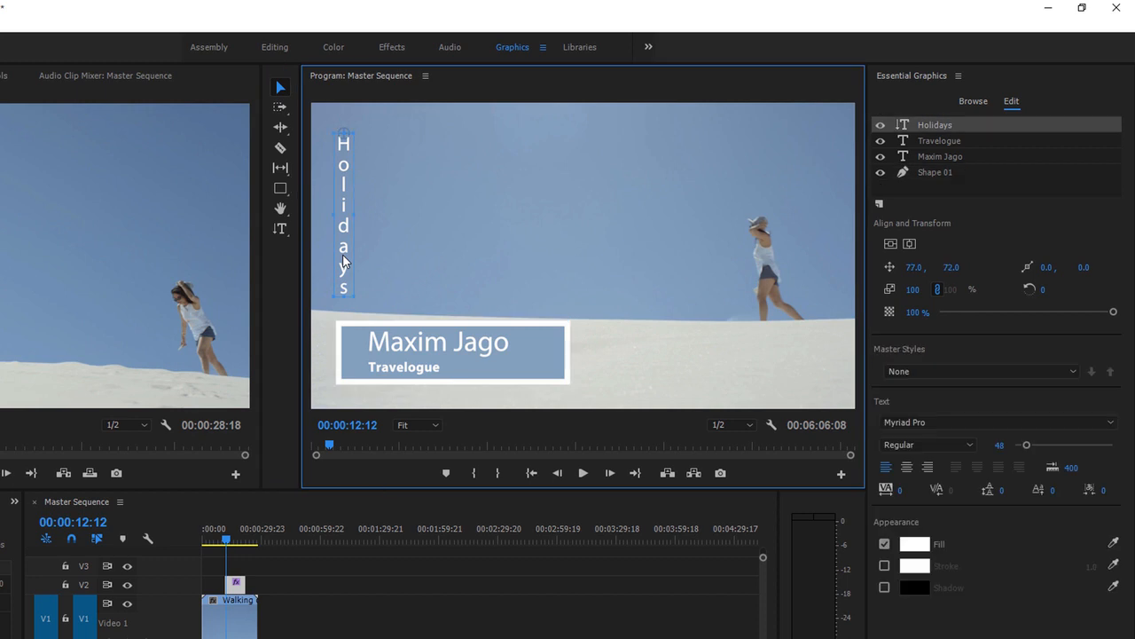
left_click(401, 352)
left_click(426, 370)
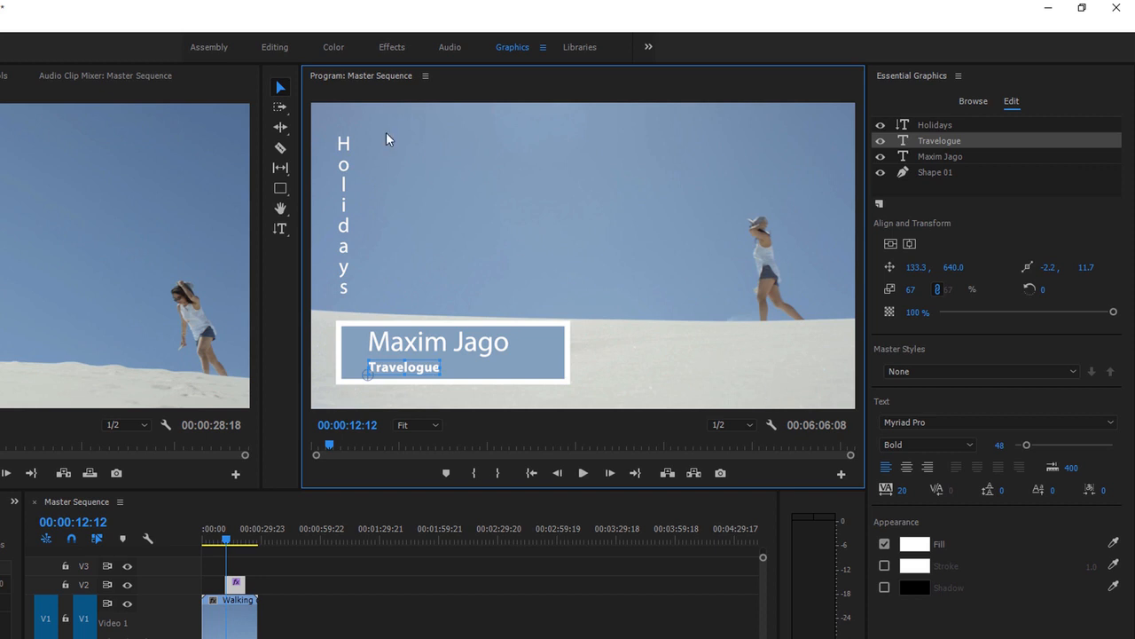
Step: Switch to the Editing workspace and clear the selection in the timeline
left_click(277, 48)
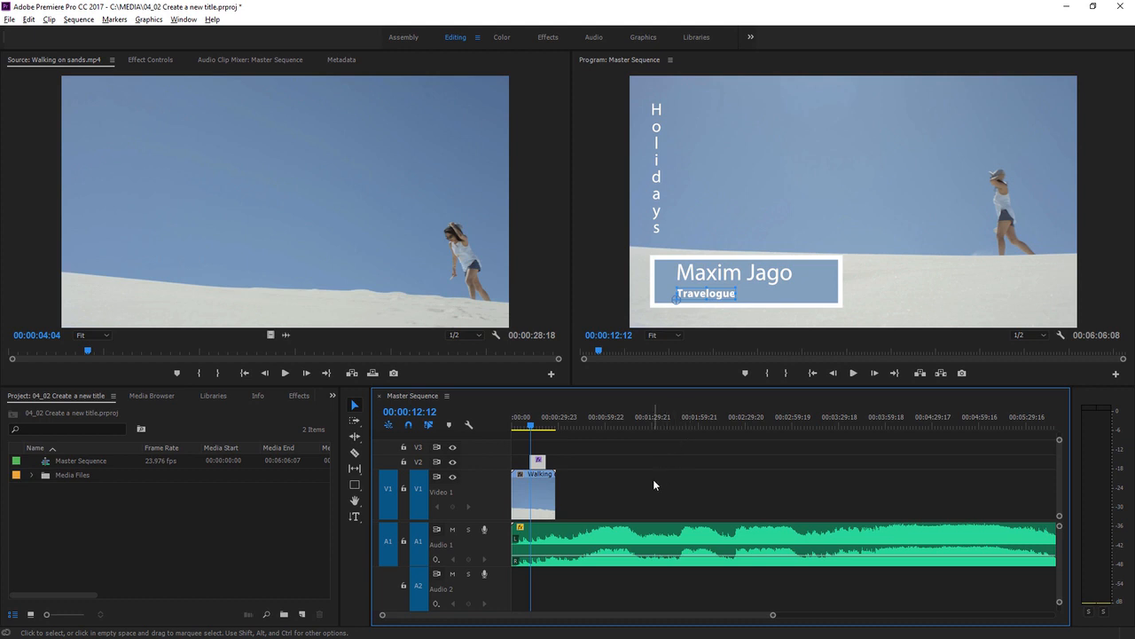
left_click(600, 477)
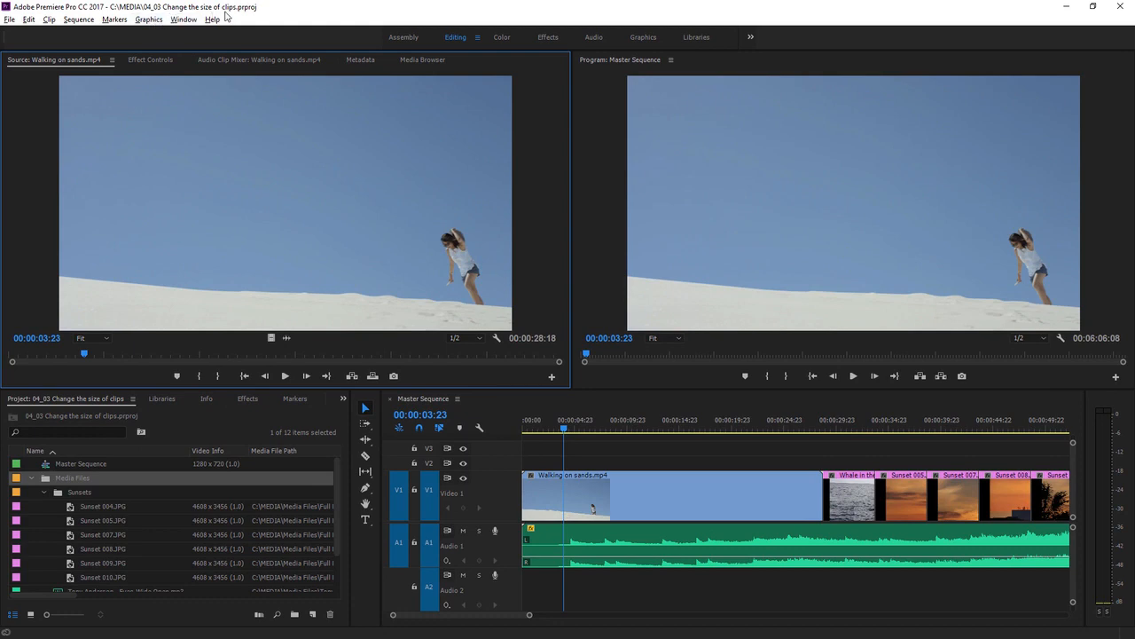
Step: In the "04_03 Change the size of clips" project, zoom the timeline out and move the playhead to 00:00:30:16 on the whale photo
key("alt+Tab")
left_click(531, 616)
left_click_drag(531, 615, 564, 615)
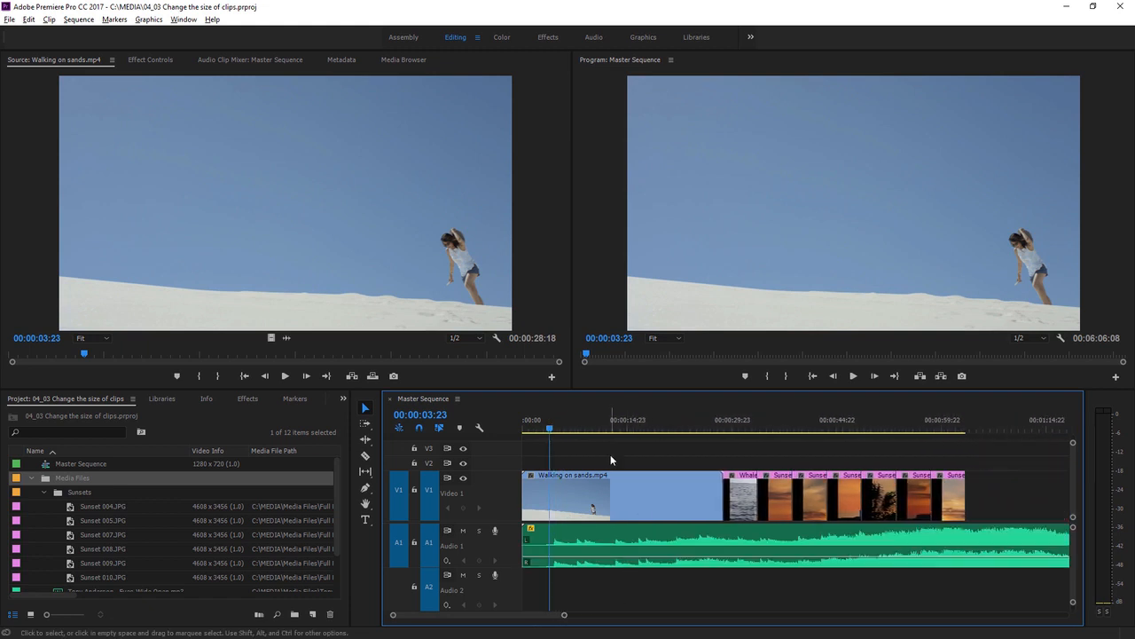
left_click(579, 494)
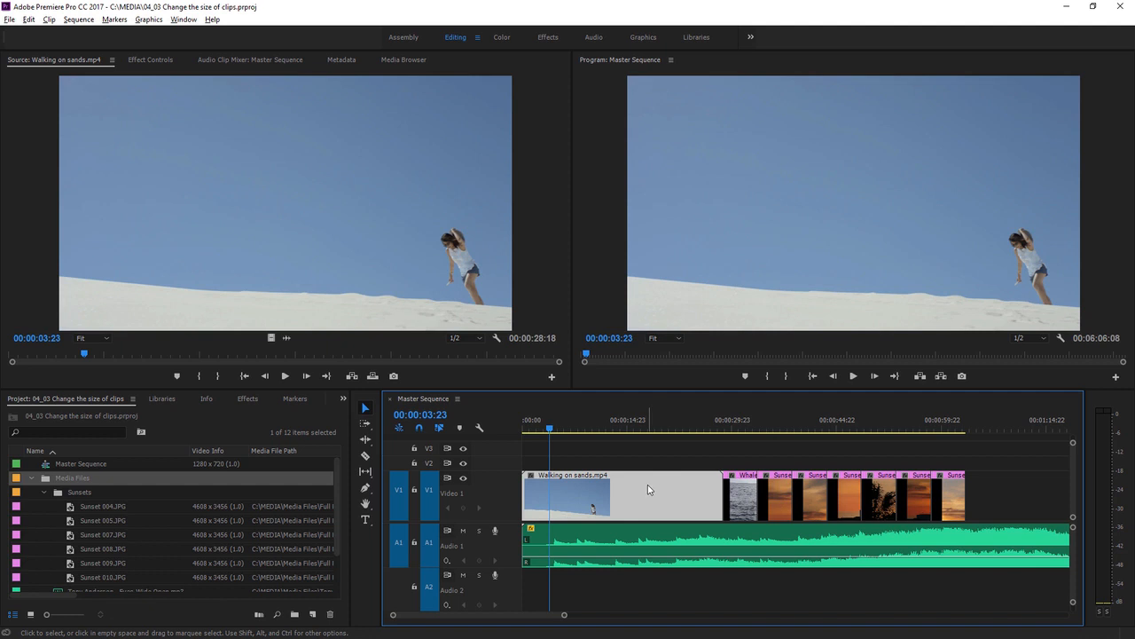
left_click(737, 426)
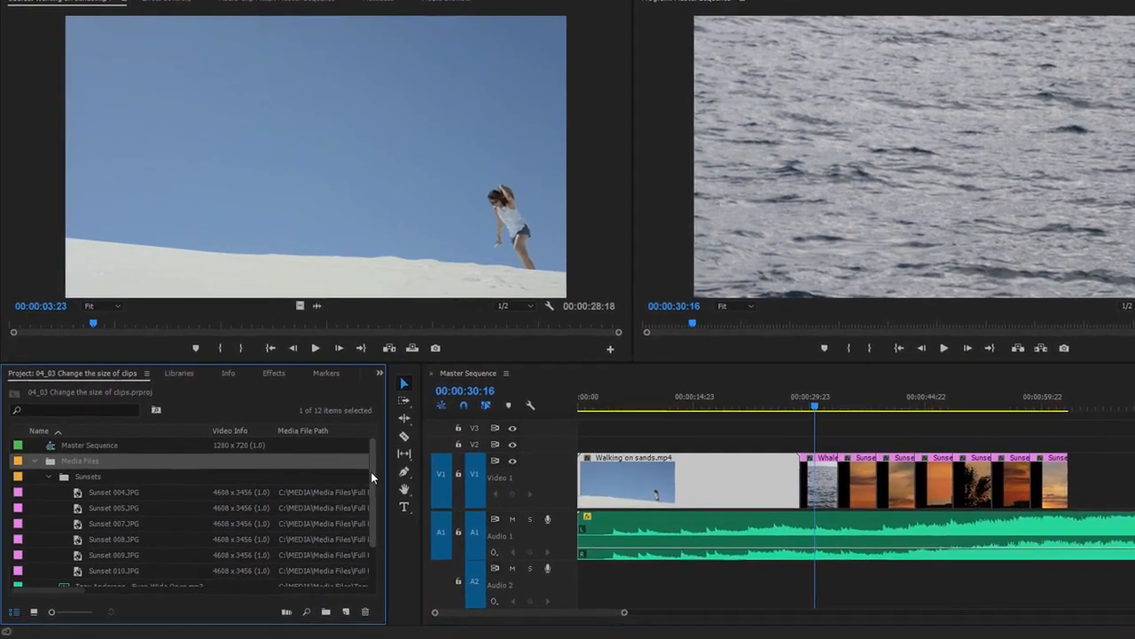
Step: Find Whale in the foreground.JPG among the project's media and open it in the Source Monitor
scroll(338, 496, "down", 2)
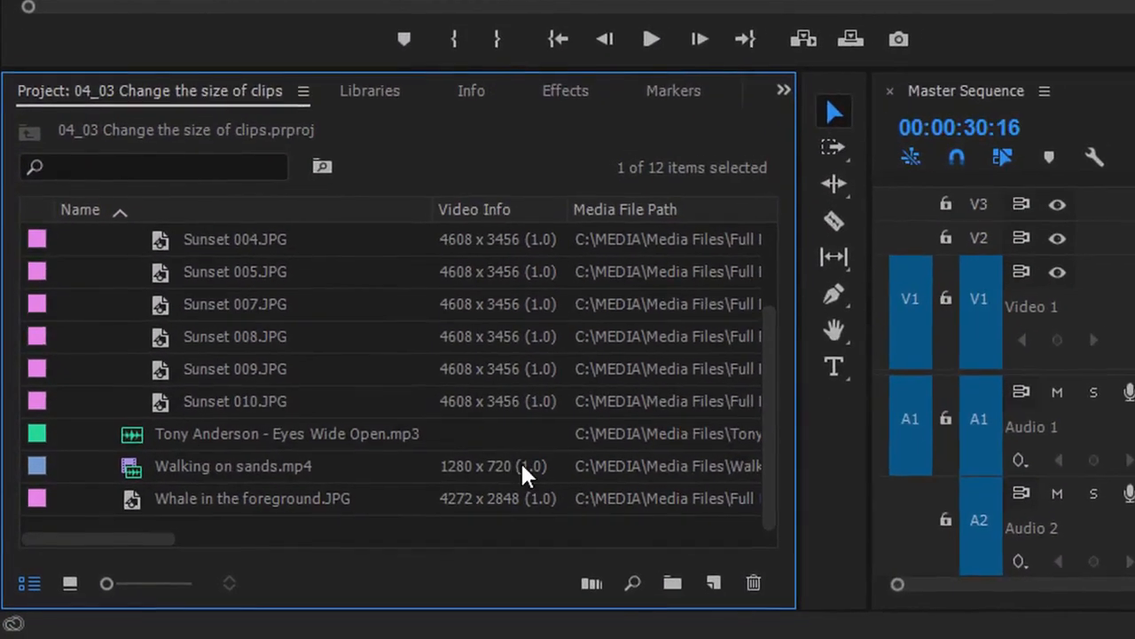
left_click(158, 499)
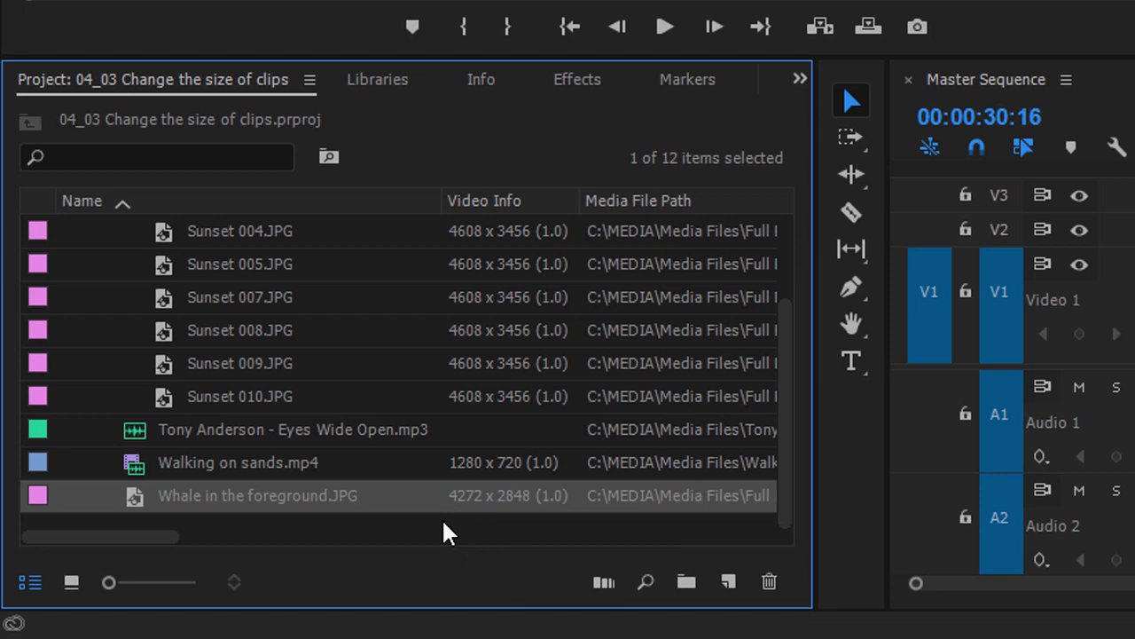
double_click(136, 491)
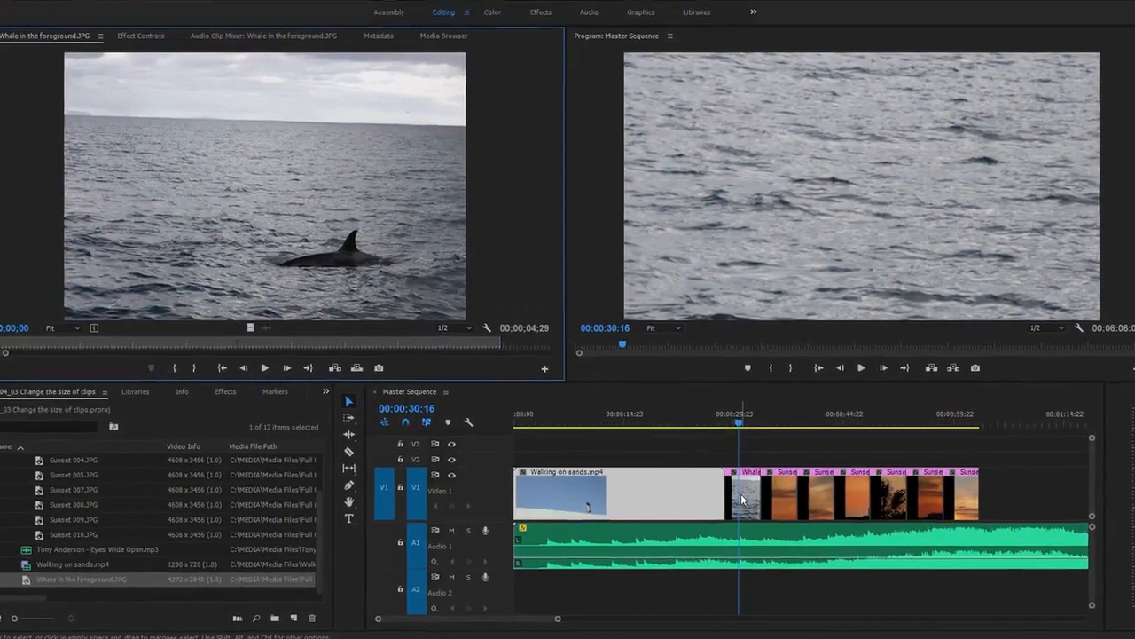
Step: Apply Set to Frame Size to the whale photo in the Master Sequence
right_click(737, 499)
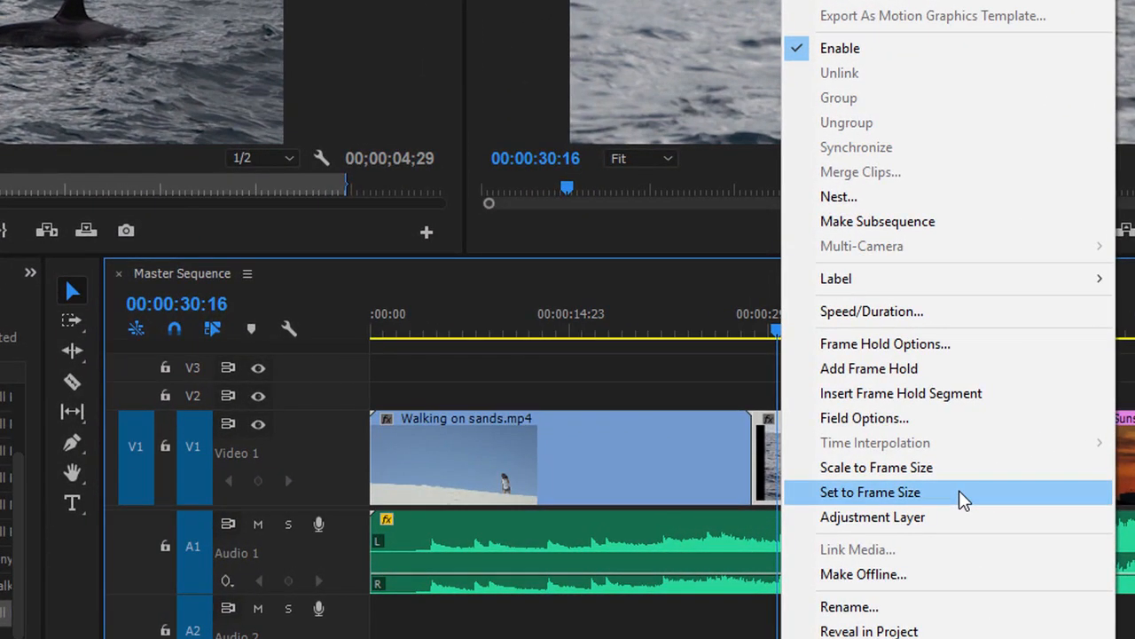
left_click(961, 493)
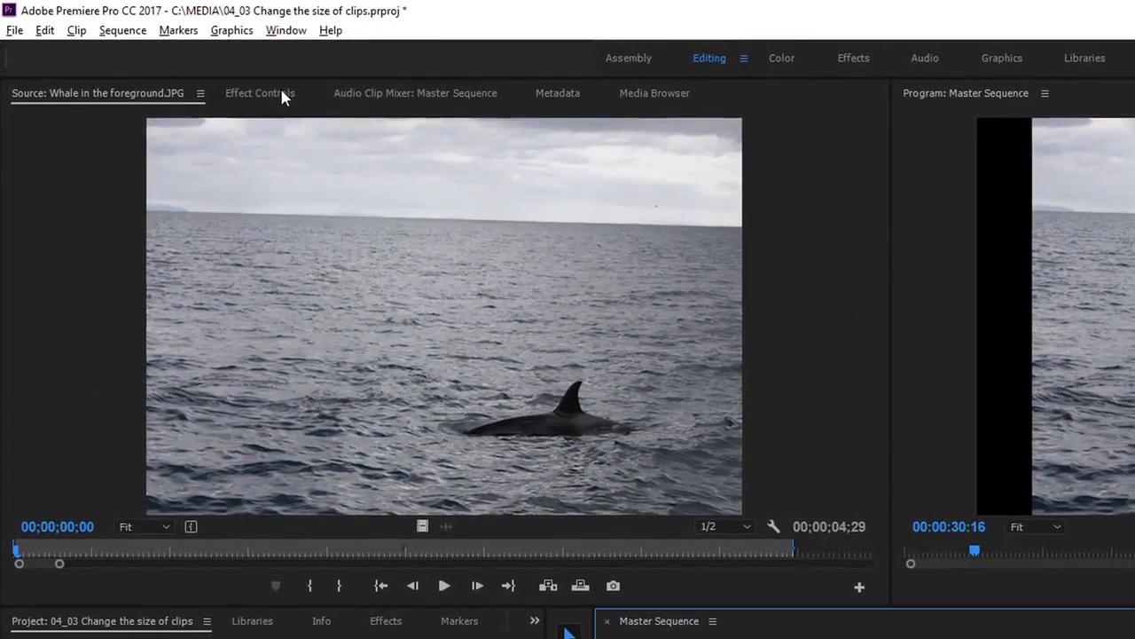
Step: Show the Effect Controls, reselect only the whale photo at the playhead after selecting several clips, and expand its Motion settings
left_click(282, 94)
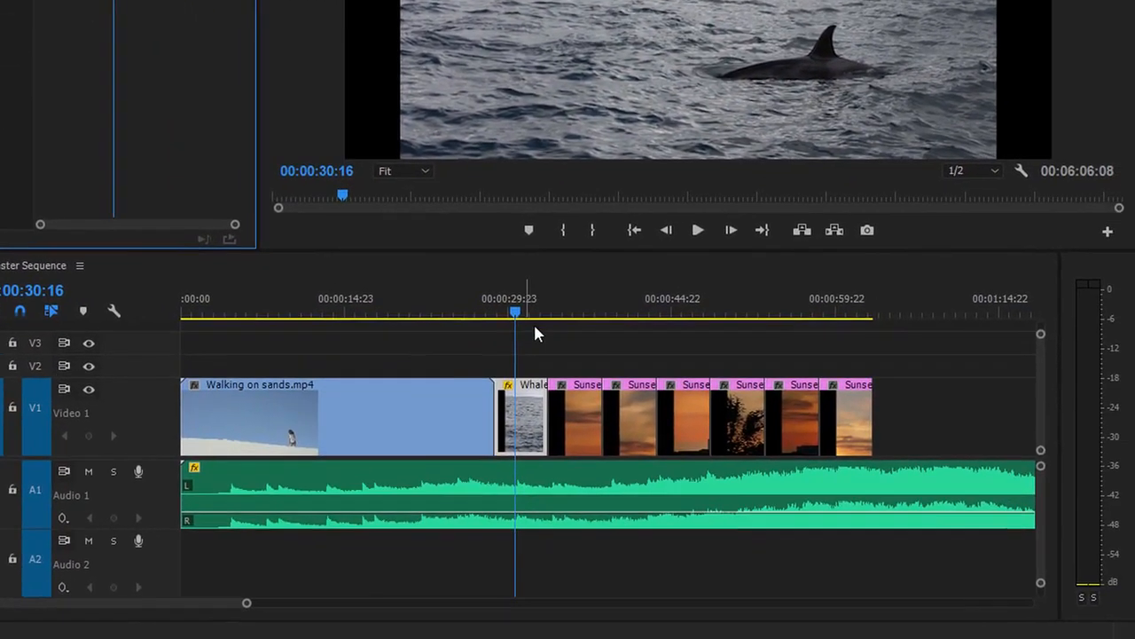
left_click_drag(619, 350, 530, 423)
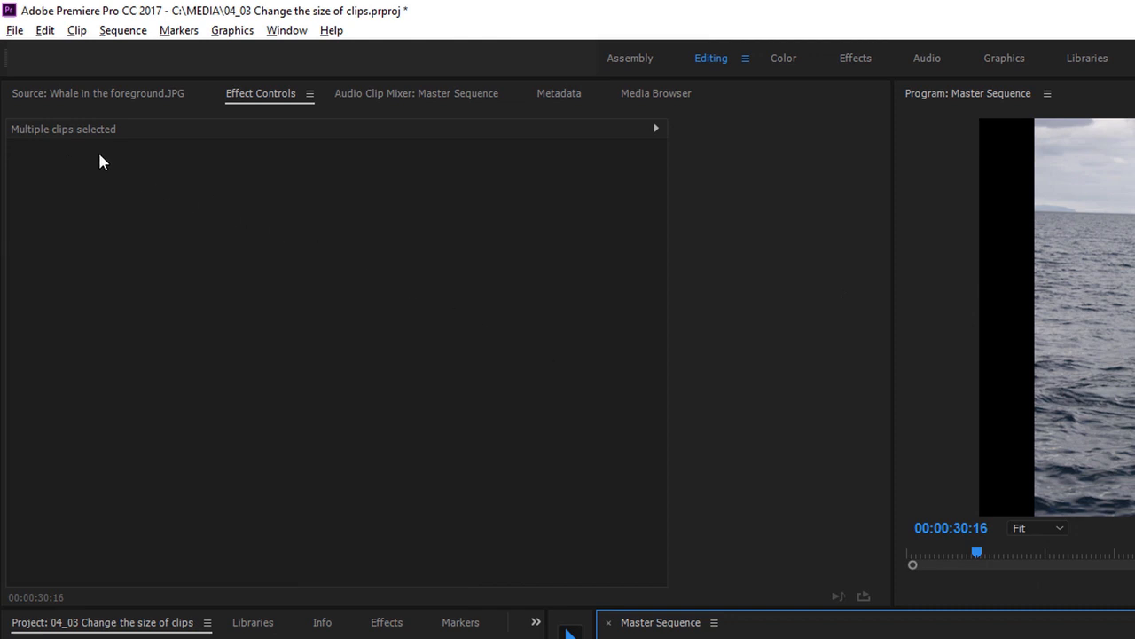
key("ctrl+shift+a")
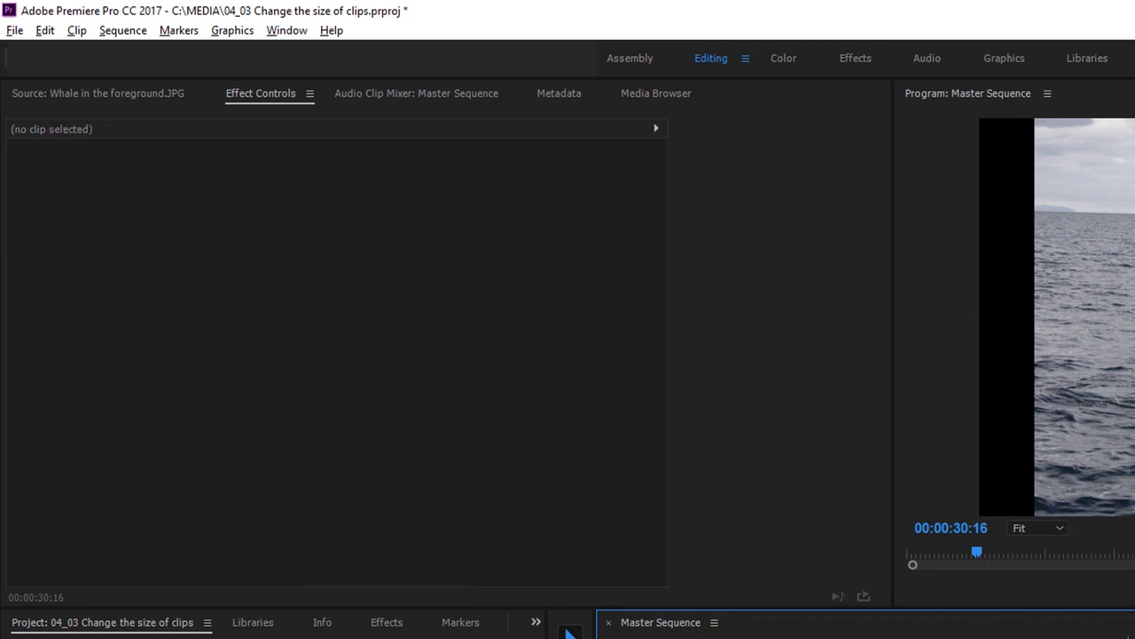
key("d")
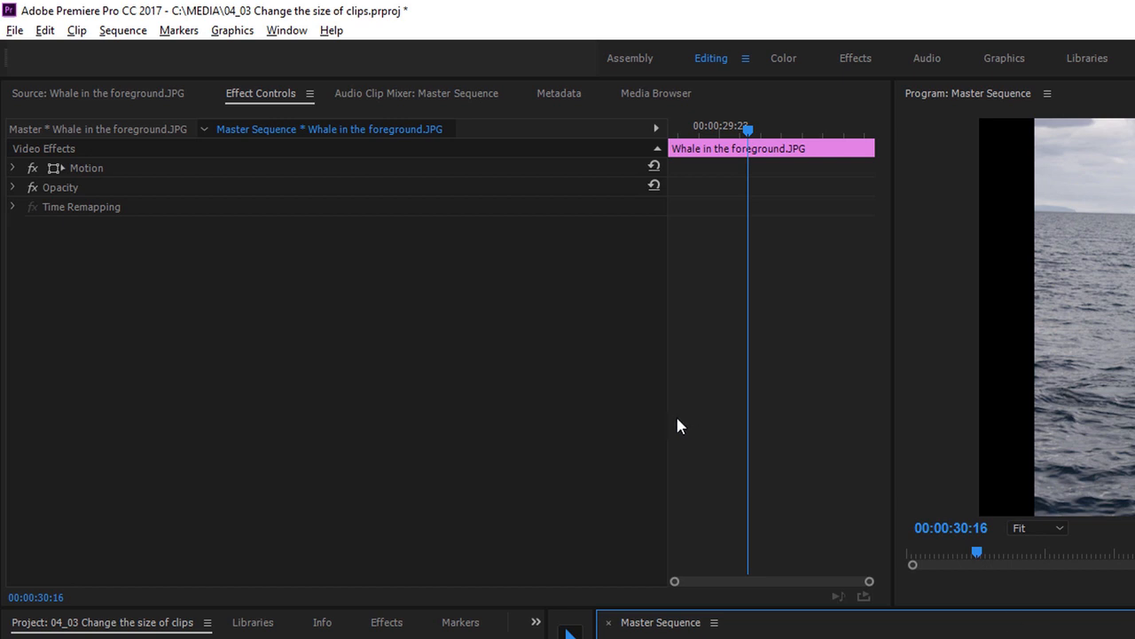
left_click(12, 168)
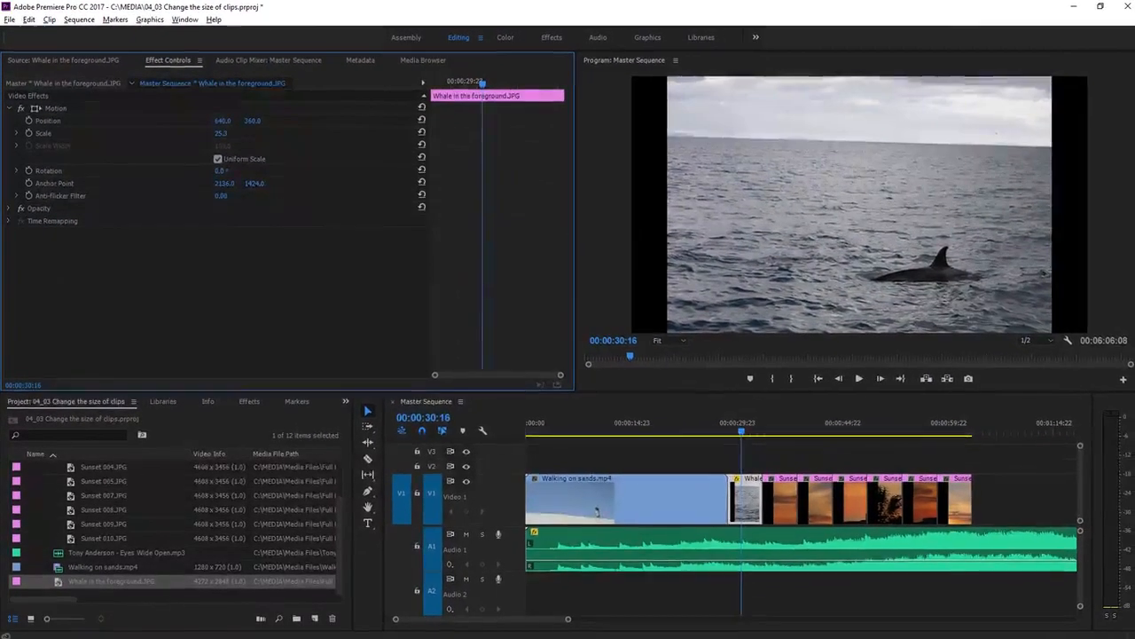
Step: Set the whale photo's rotation to -1.4° to level the horizon and its scale to 32.3 to fill the frame
left_click_drag(262, 206, 239, 206)
mouse_move(203, 170)
left_mouse_down()
mouse_move(234, 170)
mouse_move(221, 169)
left_mouse_up()
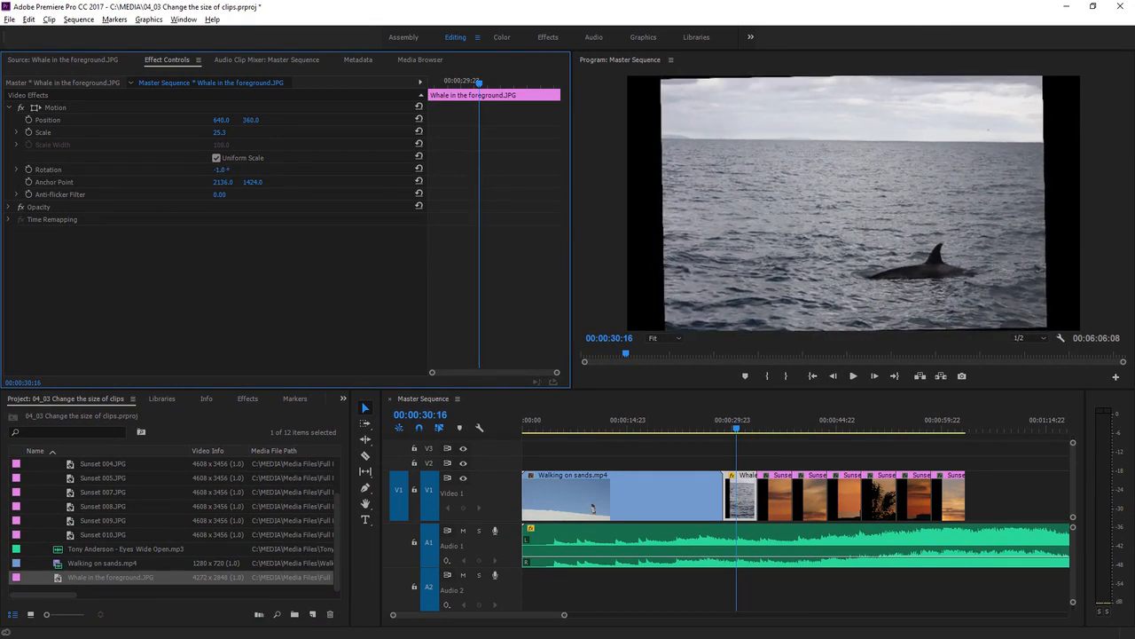
left_click(16, 169)
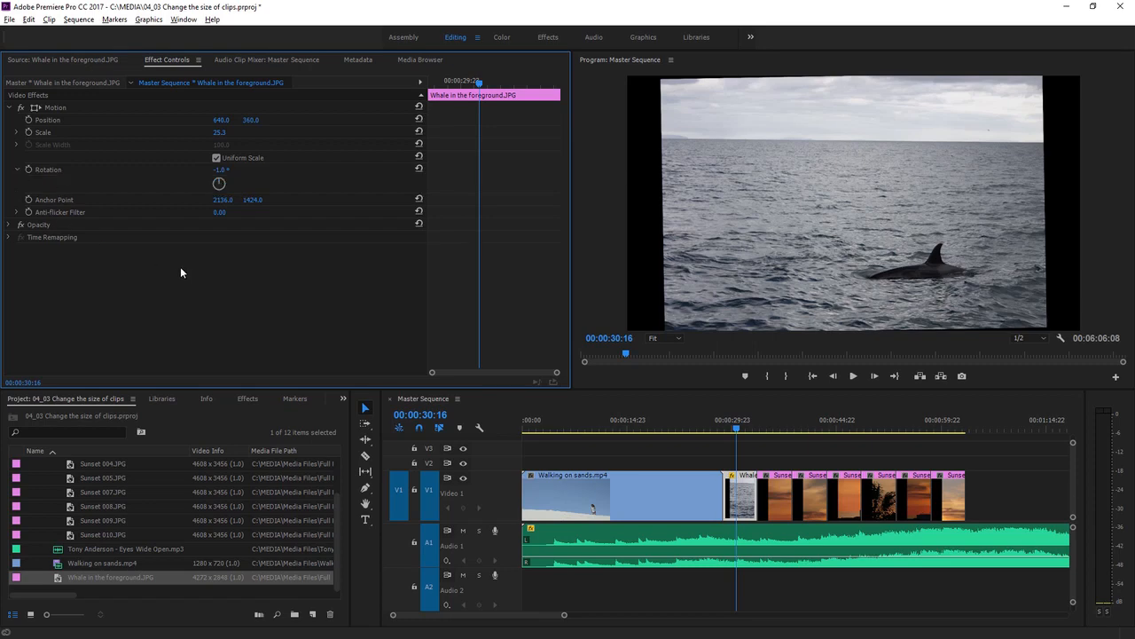
left_click_drag(218, 183, 219, 184)
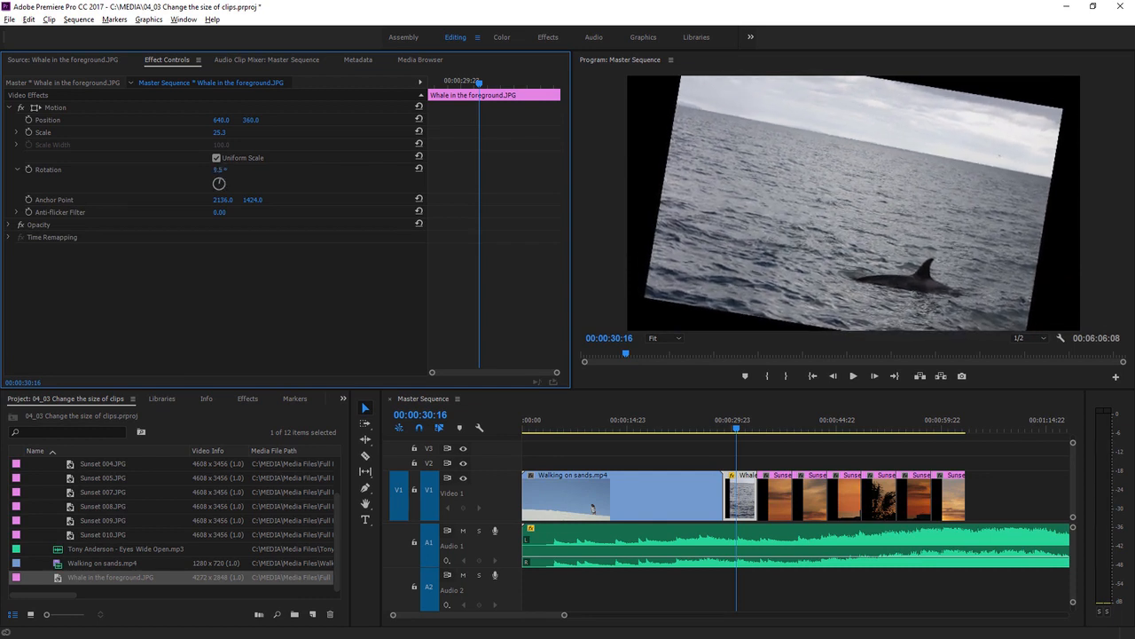
left_click_drag(219, 169, 139, 169)
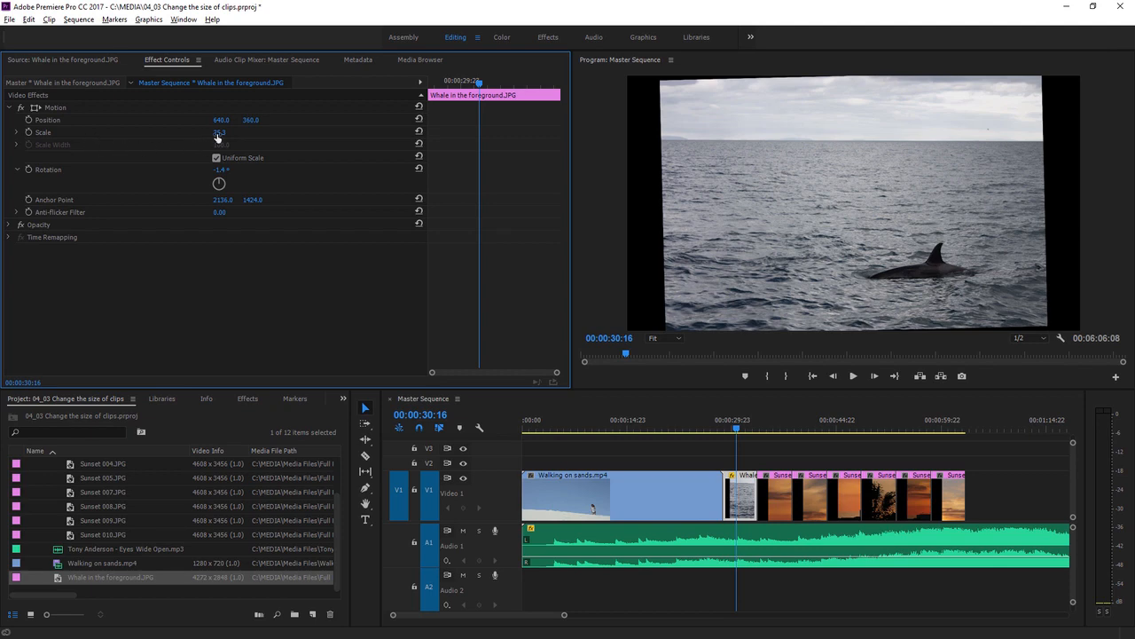
left_click_drag(216, 134, 224, 133)
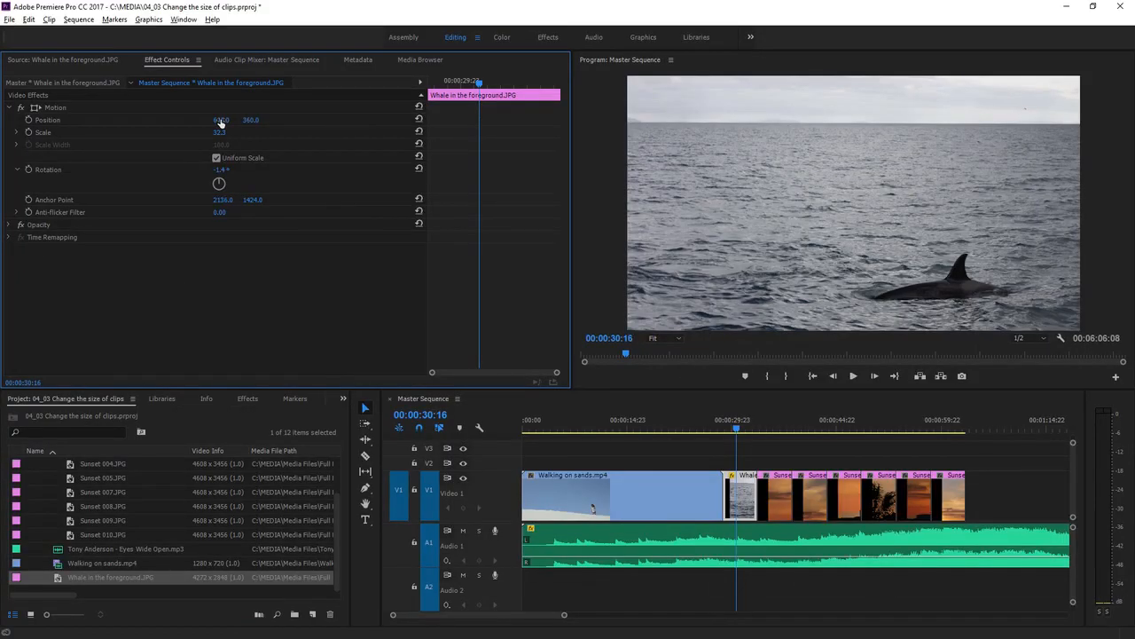
Step: Set the whale photo's position to 593.0, 359.0 to reframe it
left_click_drag(346, 187, 340, 187)
mouse_move(221, 120)
left_mouse_down()
mouse_move(209, 120)
mouse_move(263, 140)
mouse_move(266, 119)
mouse_move(214, 124)
left_mouse_up()
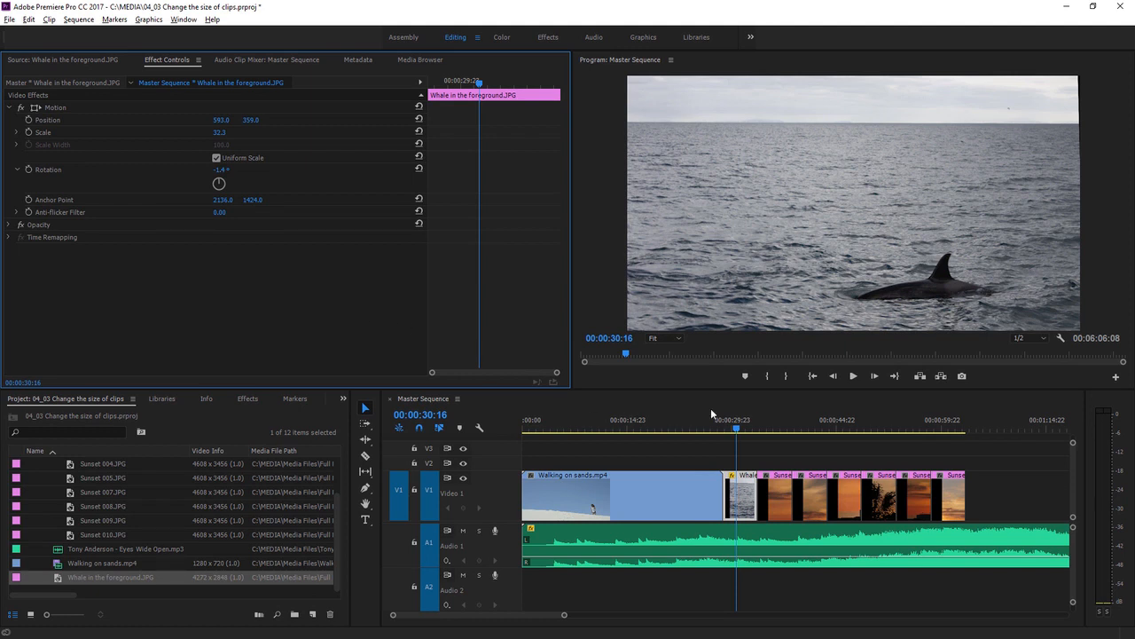
Step: Review the sunset photos after the whale photo in the Master Sequence and apply Set to Frame Size to all of them
left_click(779, 424)
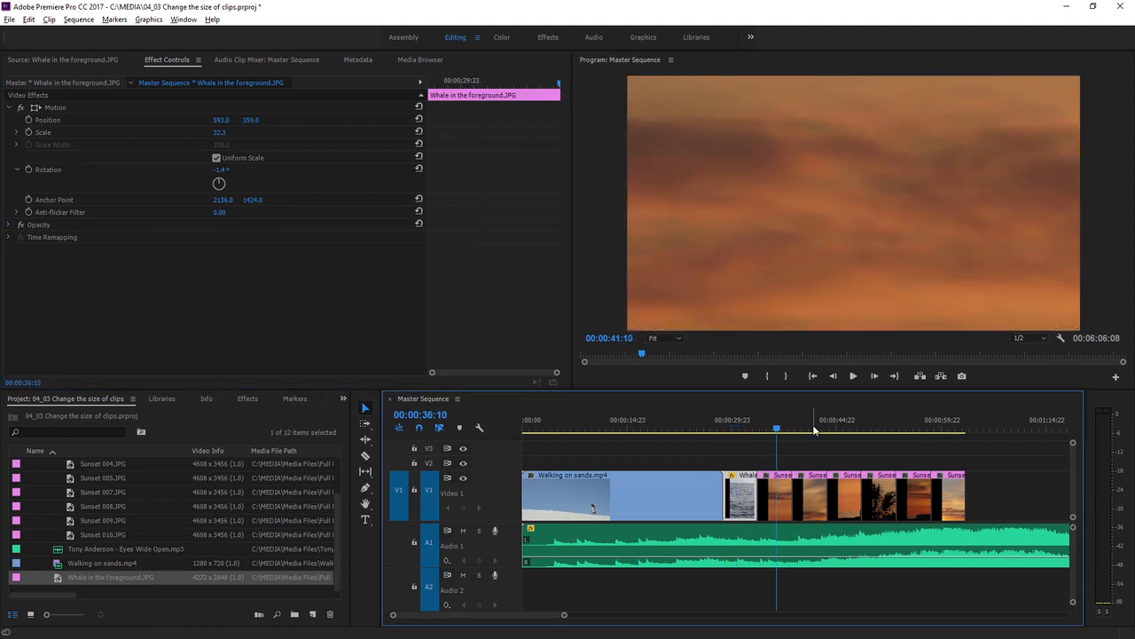
left_click(811, 426)
left_click(840, 428)
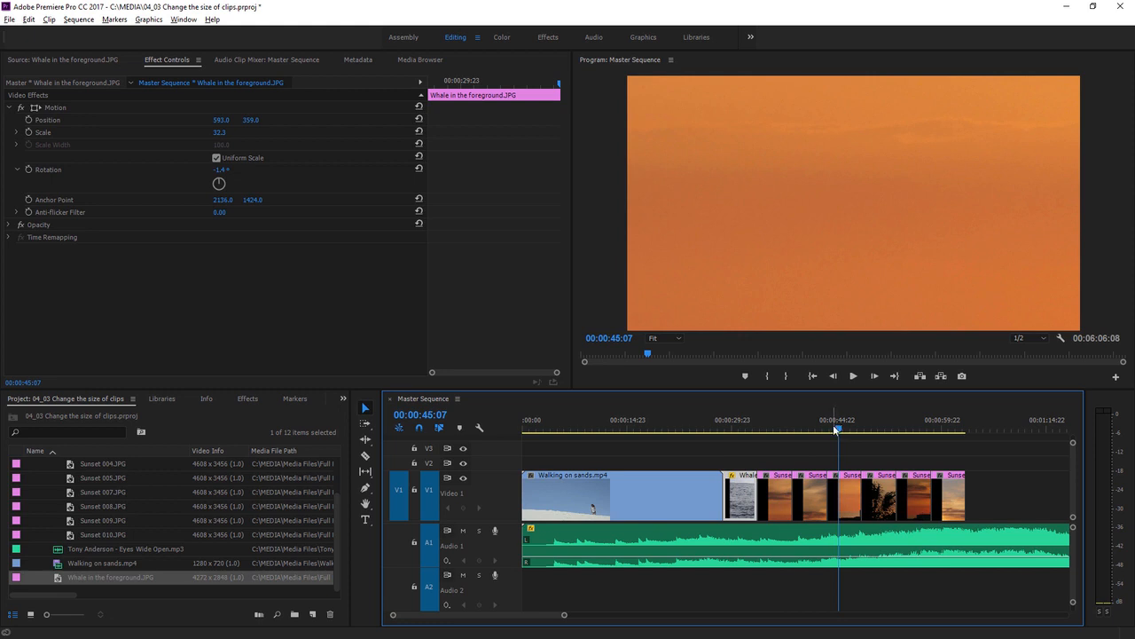
left_click_drag(778, 452, 942, 499)
right_click(919, 496)
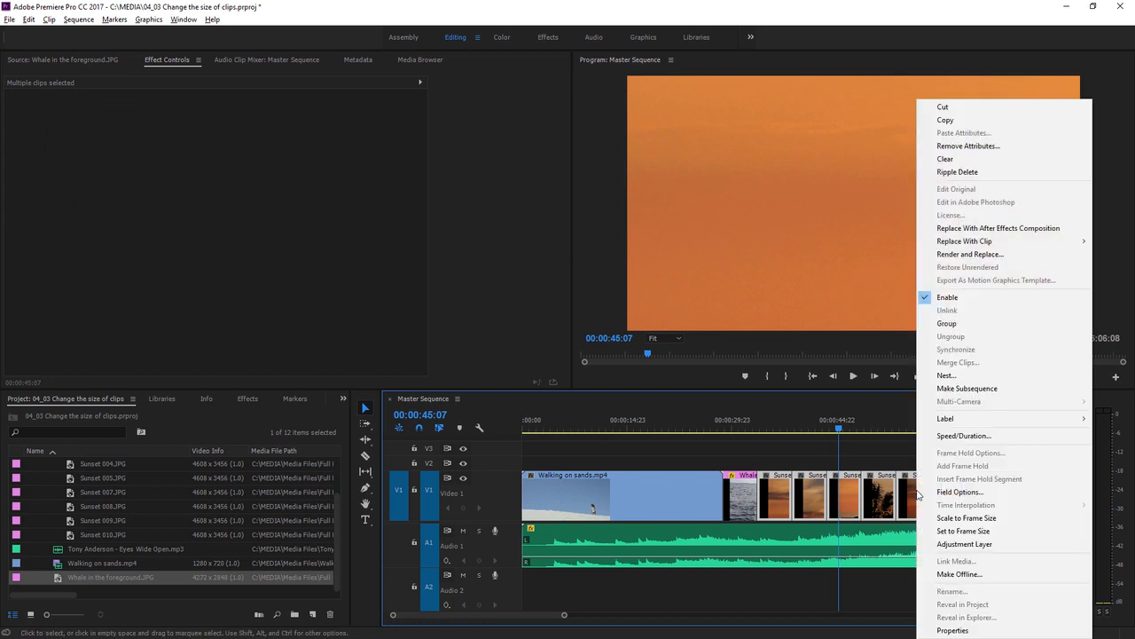
left_click(1011, 531)
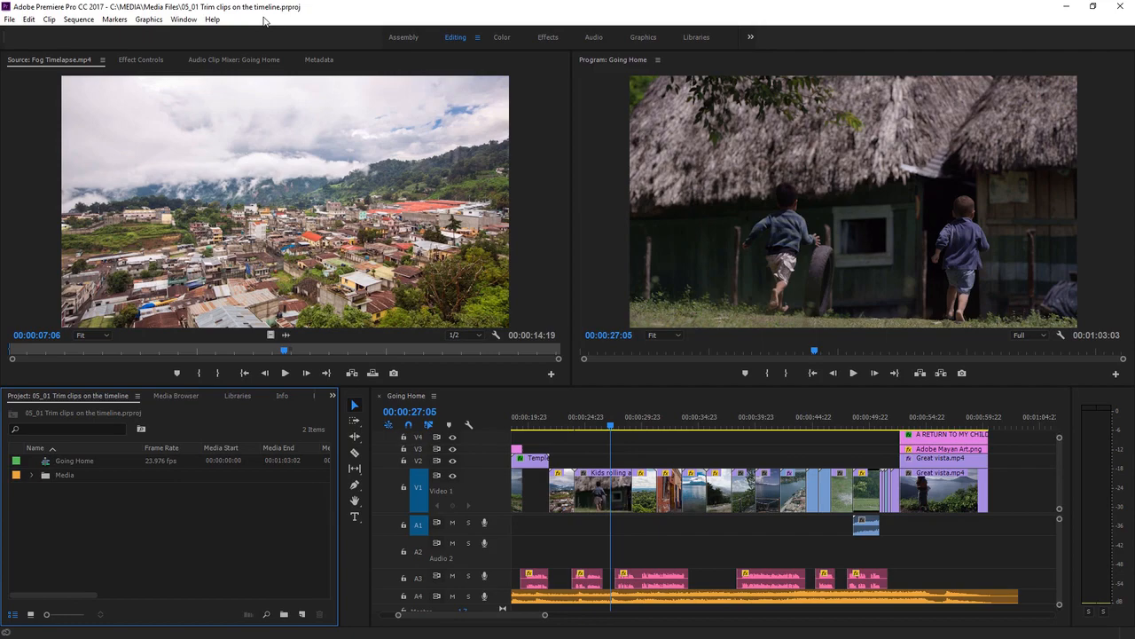
Step: Shorten Kids rolling a tire.mp4 in the Going Home sequence by 00:00:02:13 from its end, leaving a gap before the next clip
key("alt+Tab")
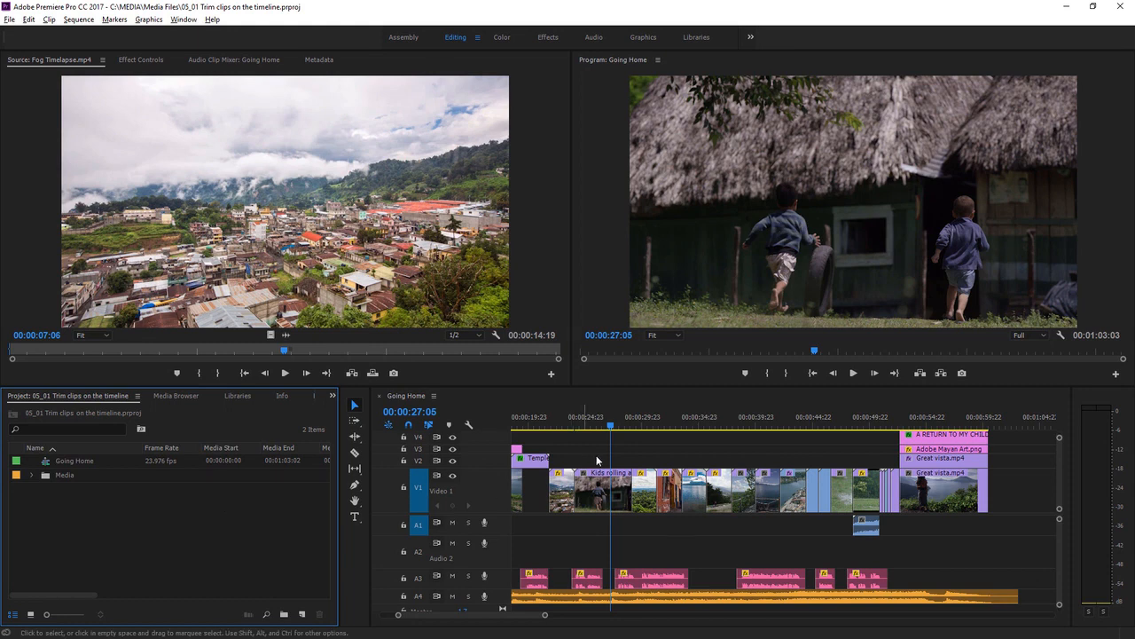
left_click(635, 450)
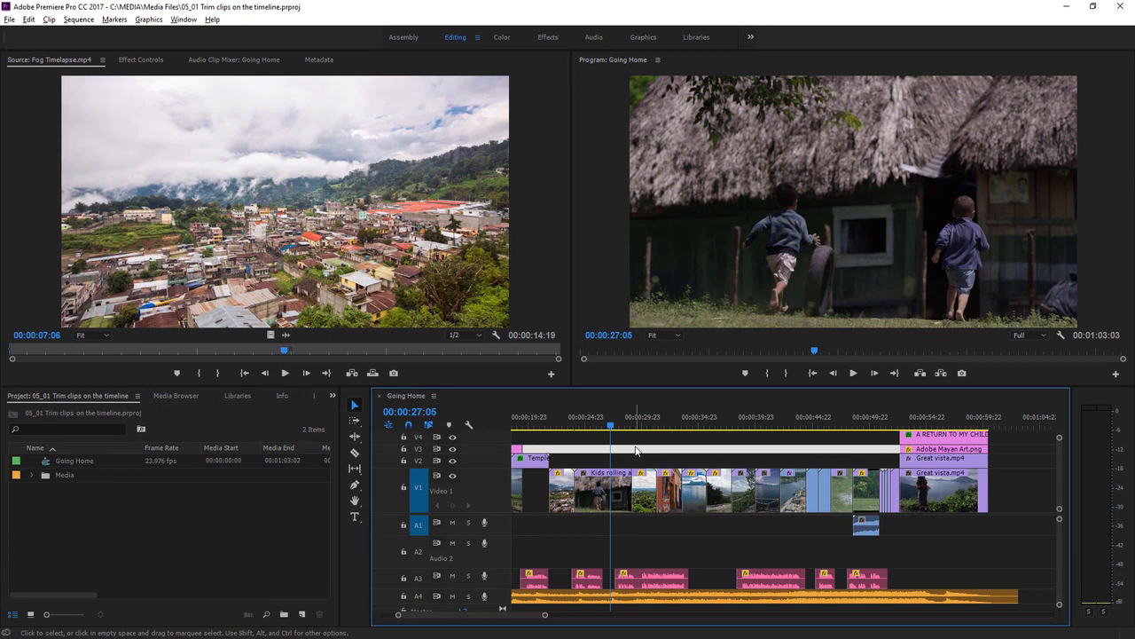
left_click(607, 489)
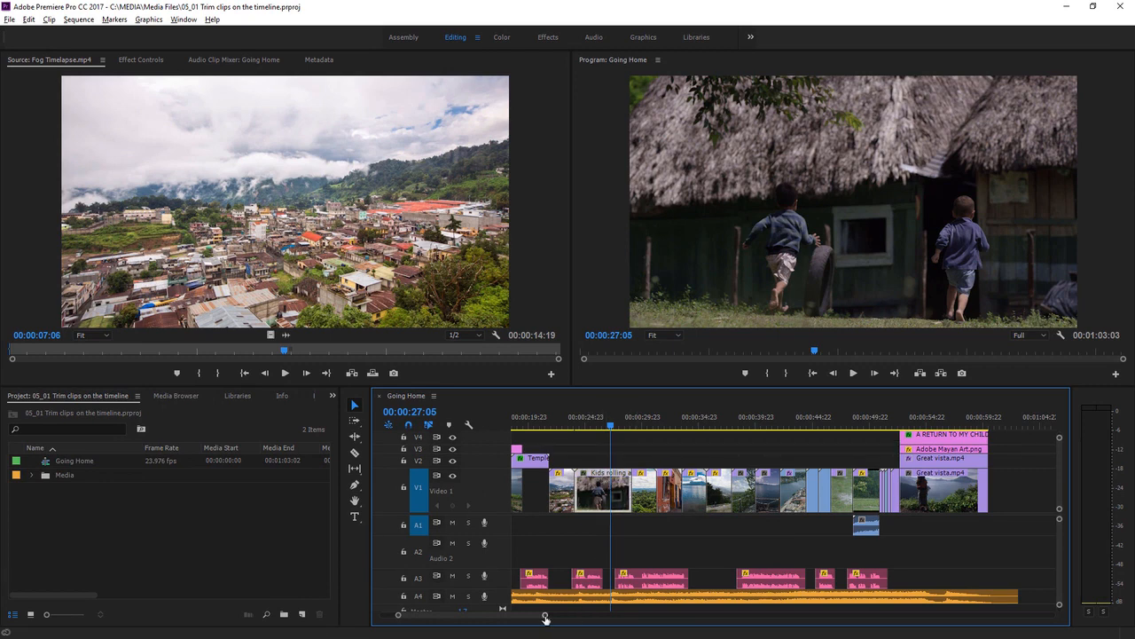
left_click_drag(546, 619, 514, 625)
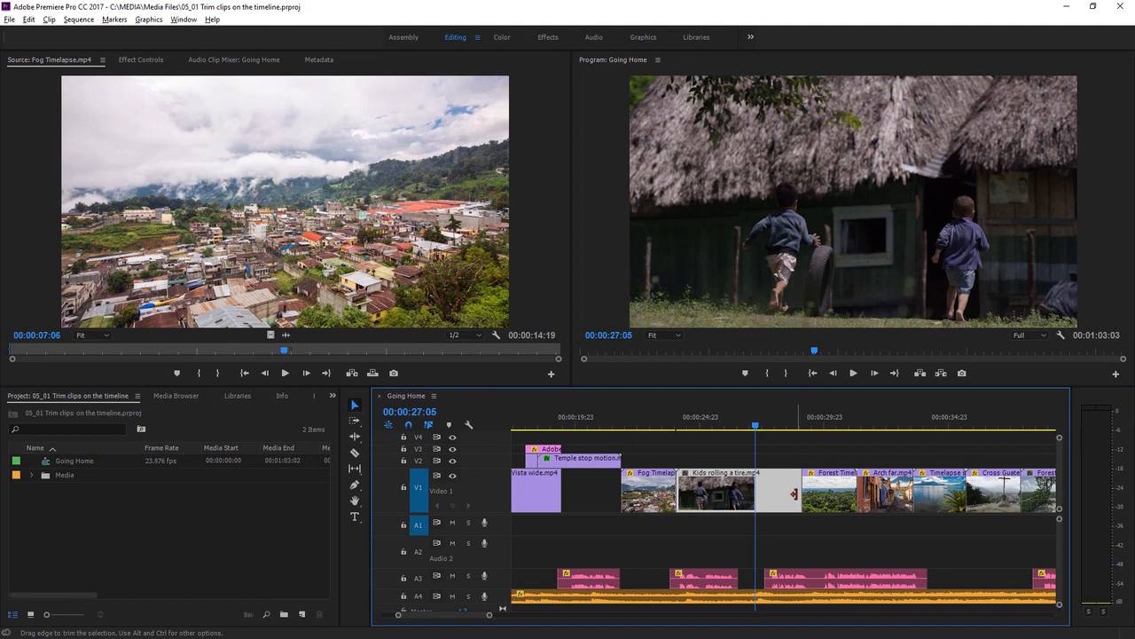
left_click_drag(794, 494, 739, 495)
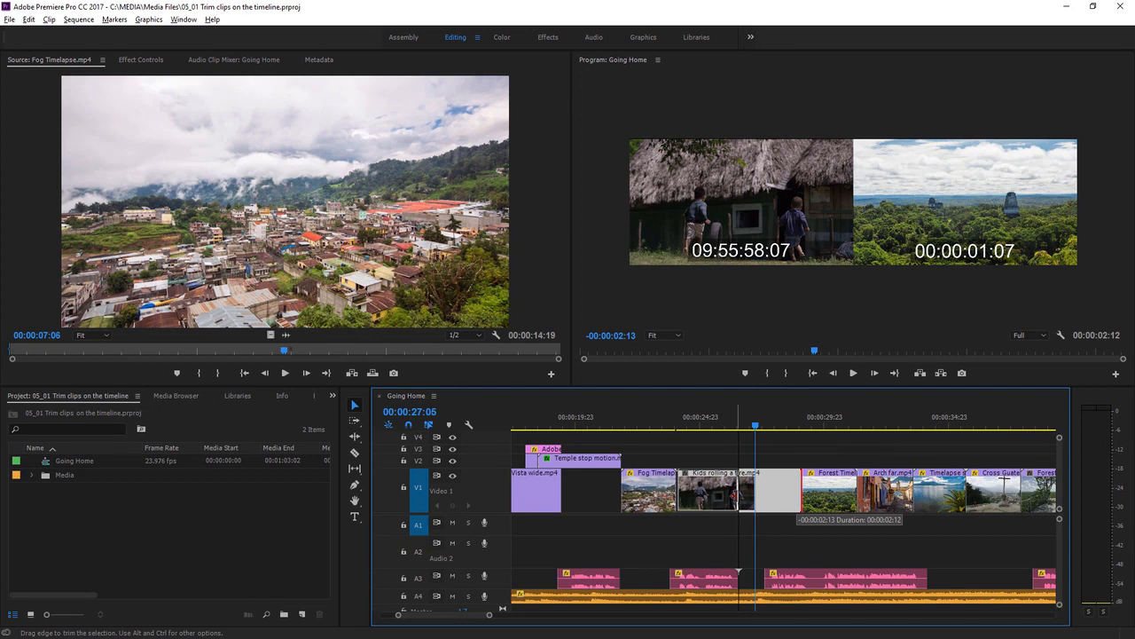
left_click_drag(740, 497, 740, 497)
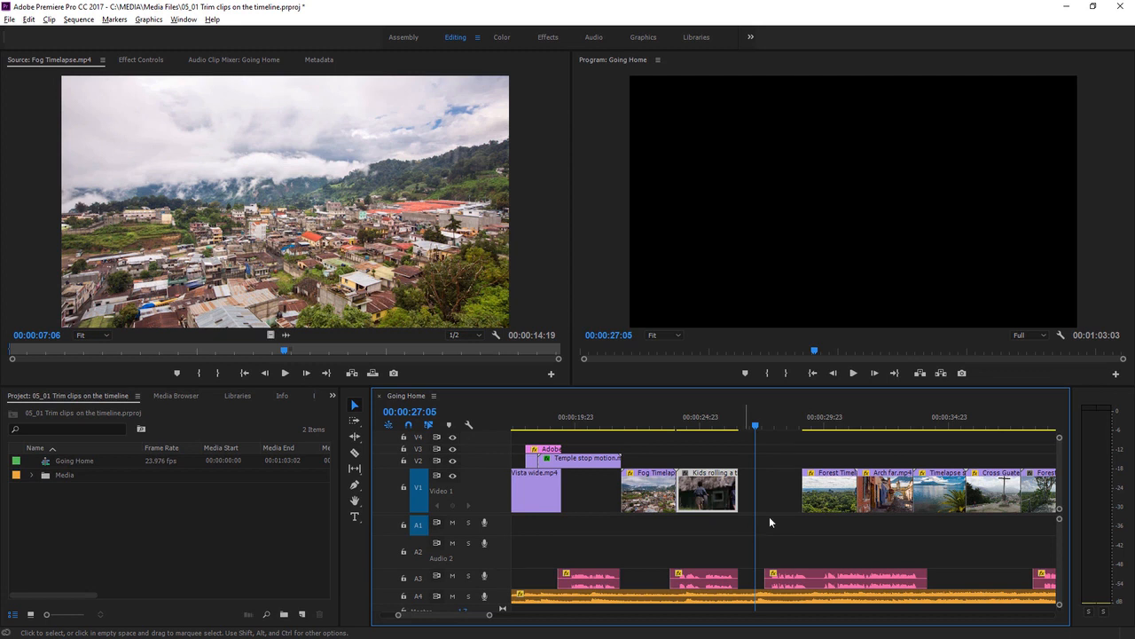
Step: Select the gap after Kids rolling a tire.mp4 and extend the clip's end partway into it
left_click(721, 427)
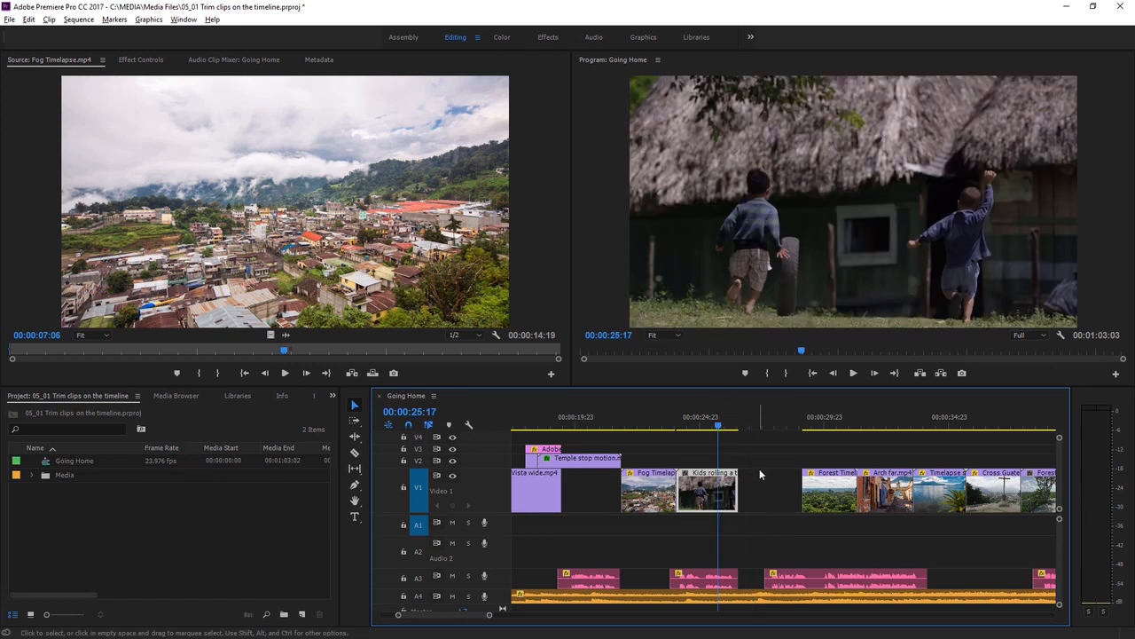
left_click(773, 524)
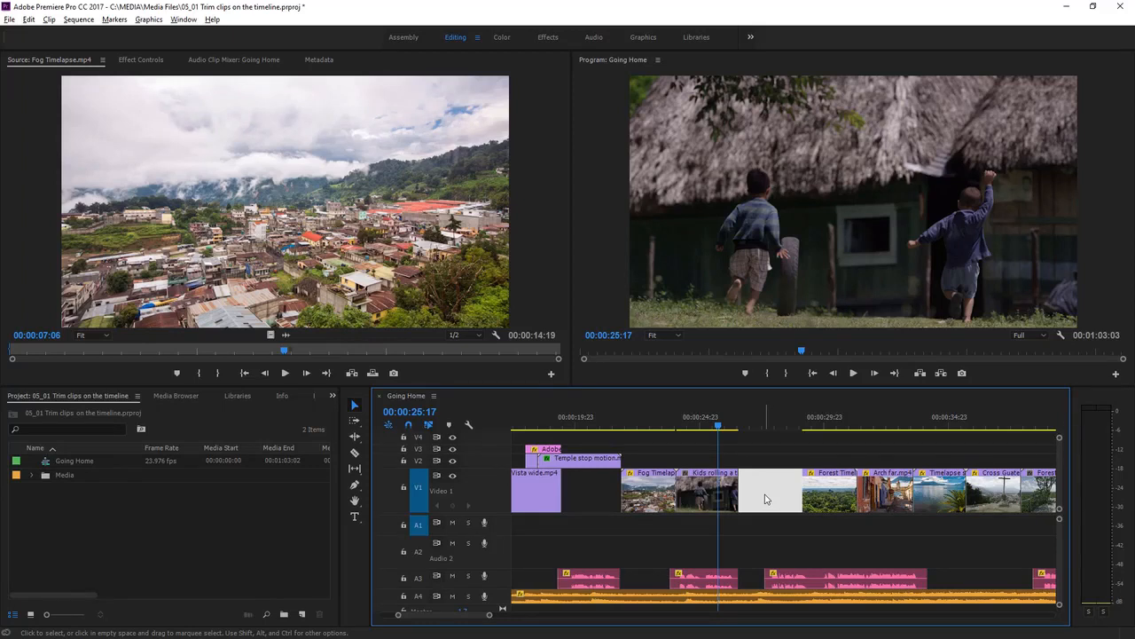
left_click(765, 494)
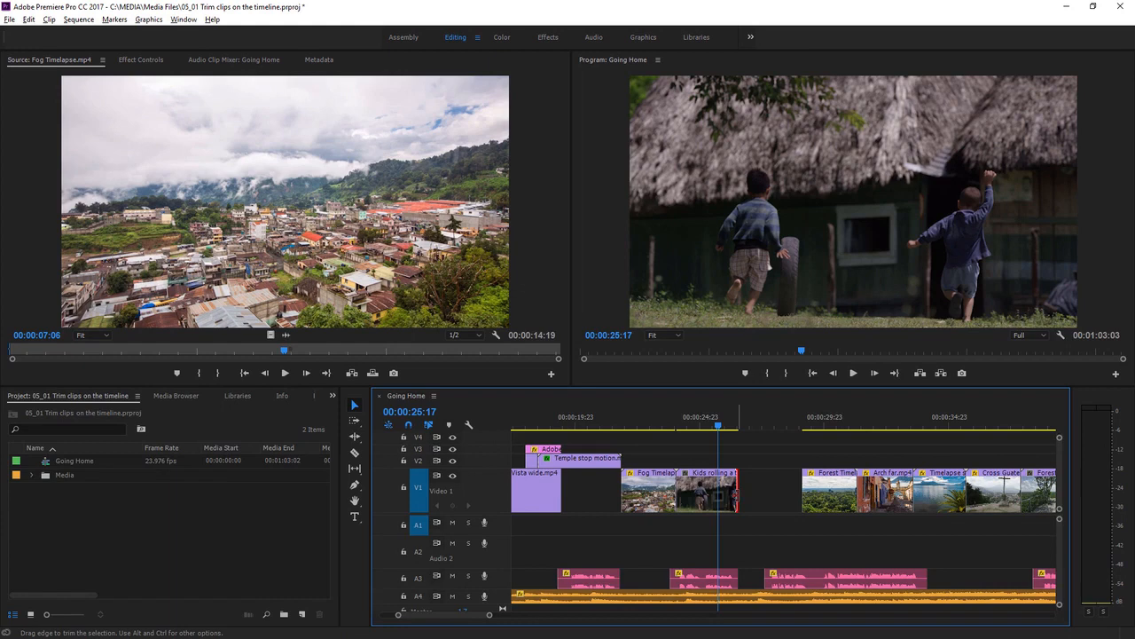
left_click_drag(736, 495, 757, 498)
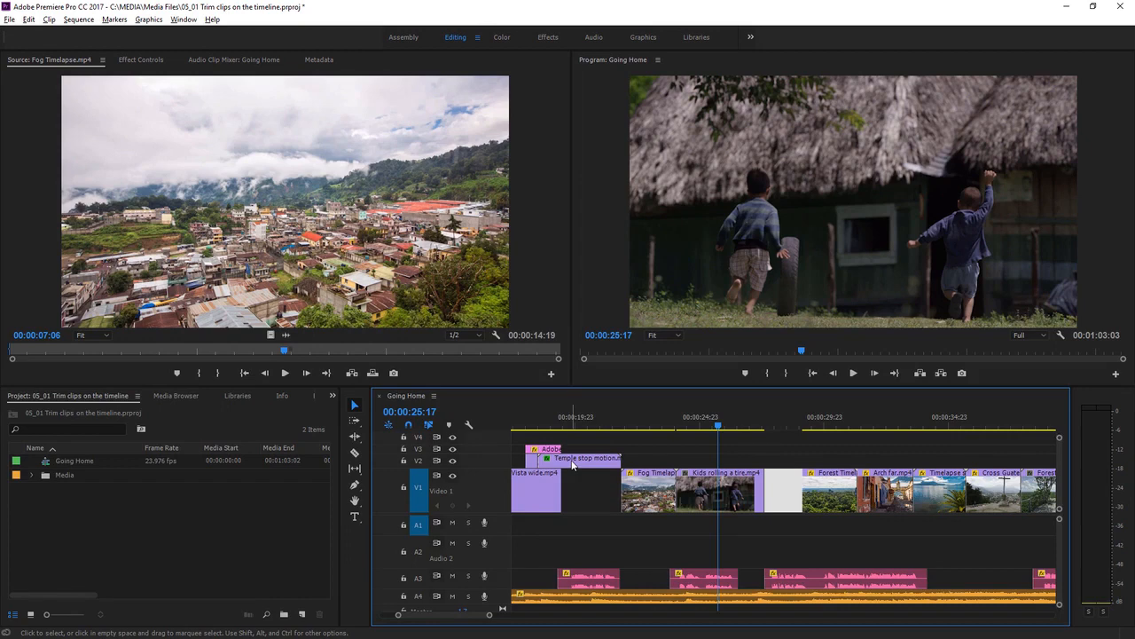
Step: Switch to the Ripple Edit tool and undo both trims of Kids rolling a tire.mp4
left_click(358, 438)
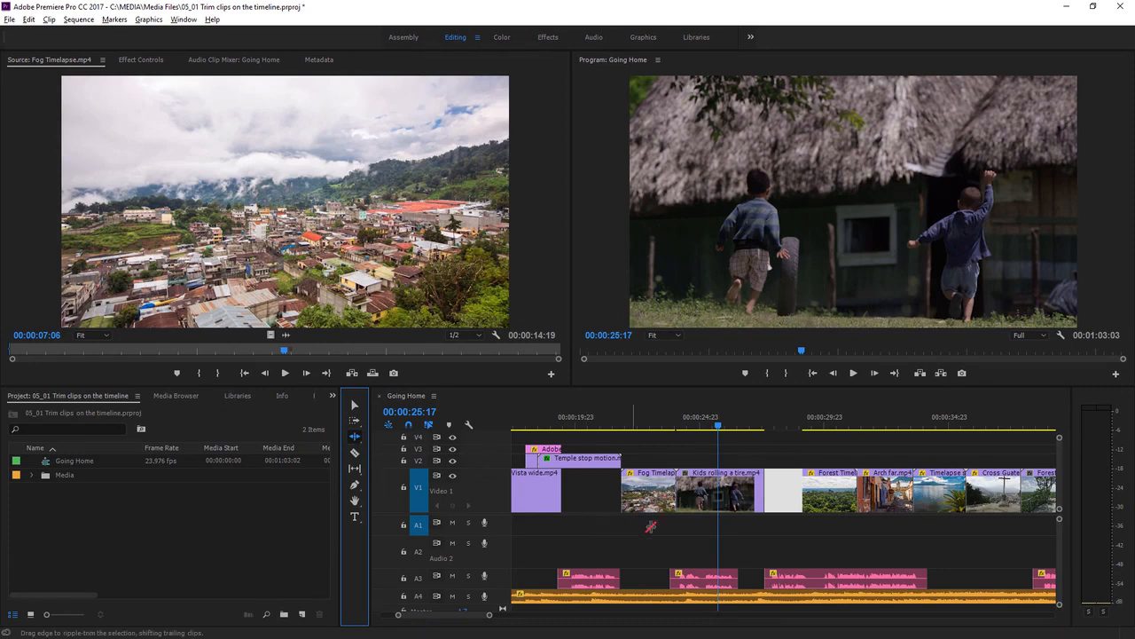
key("ctrl+z")
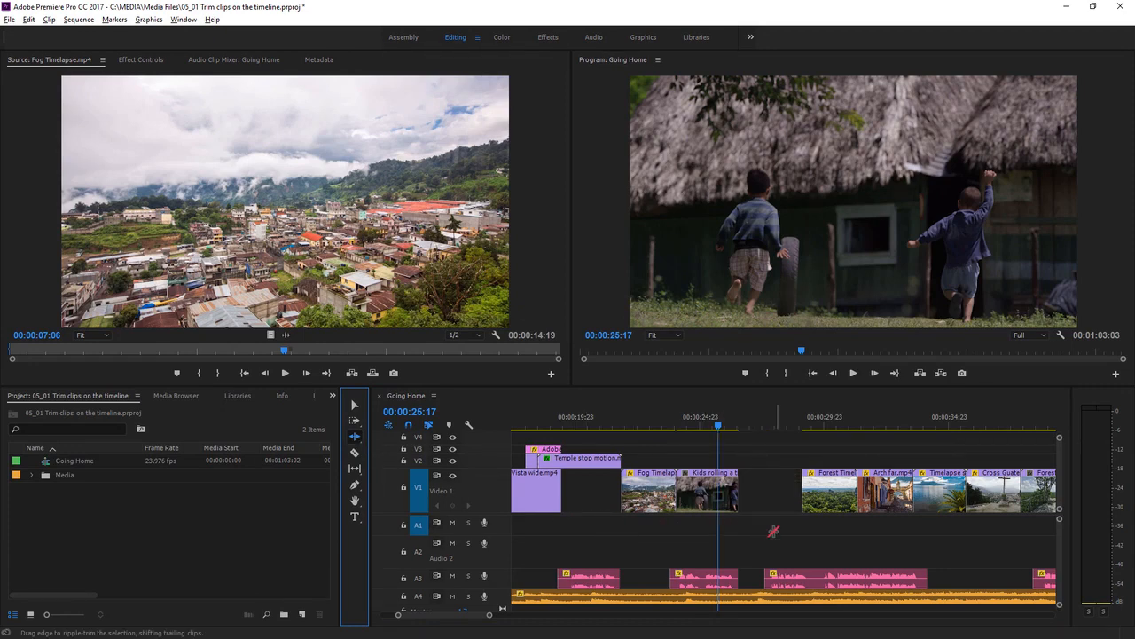
key("ctrl+shift+z")
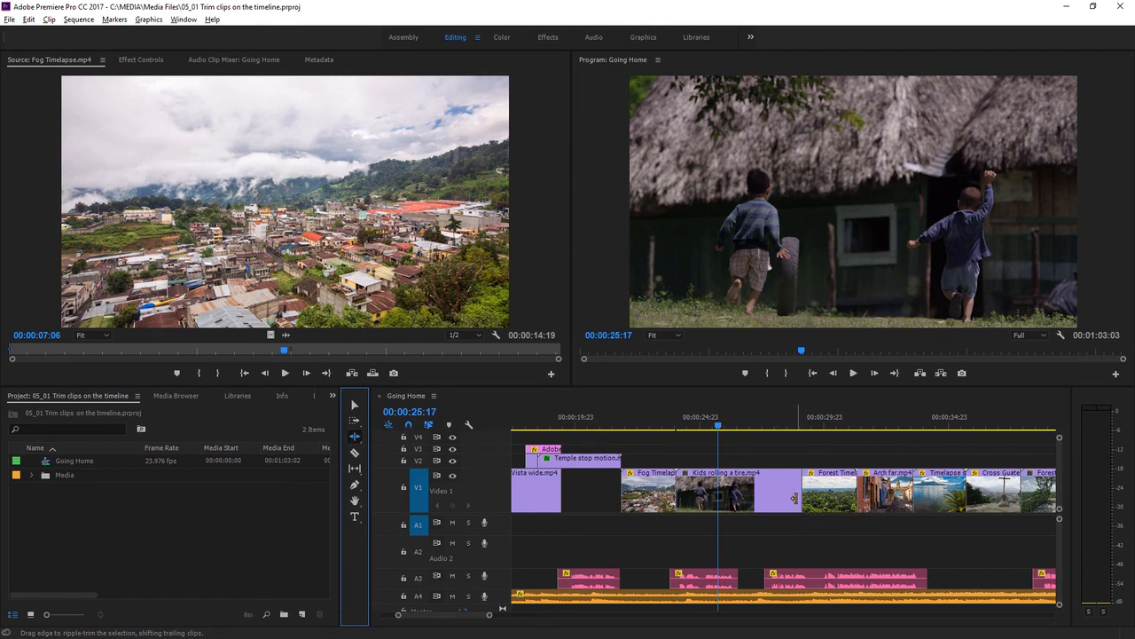
Step: Try two ripple trims that shorten the end of Kids rolling a tire.mp4, undoing each one
left_click_drag(794, 498, 767, 499)
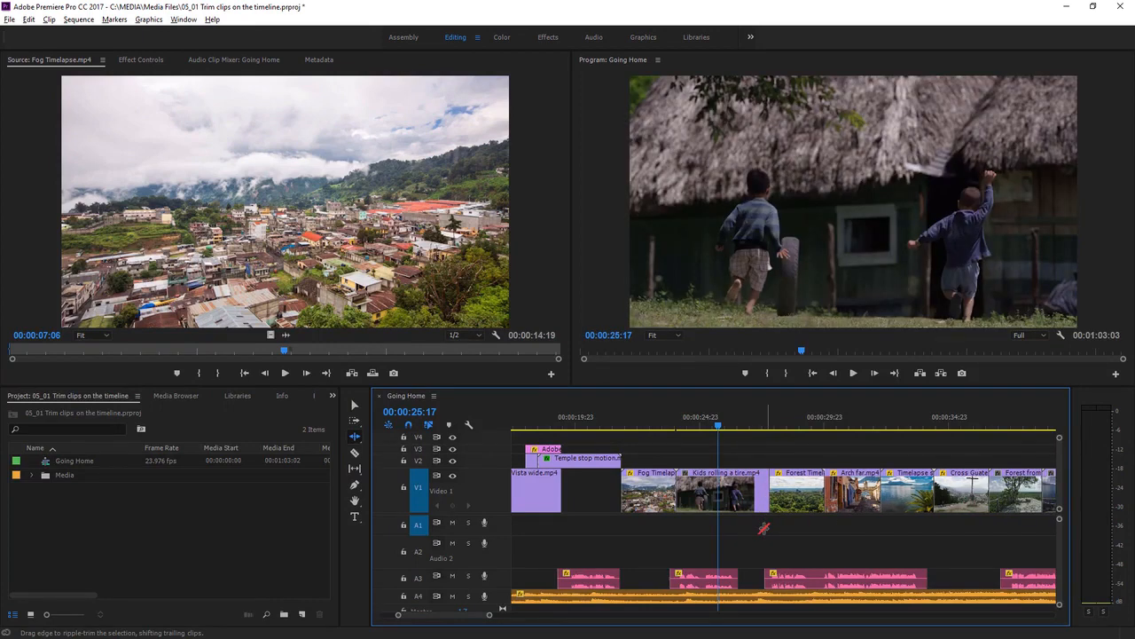
key("ctrl+z")
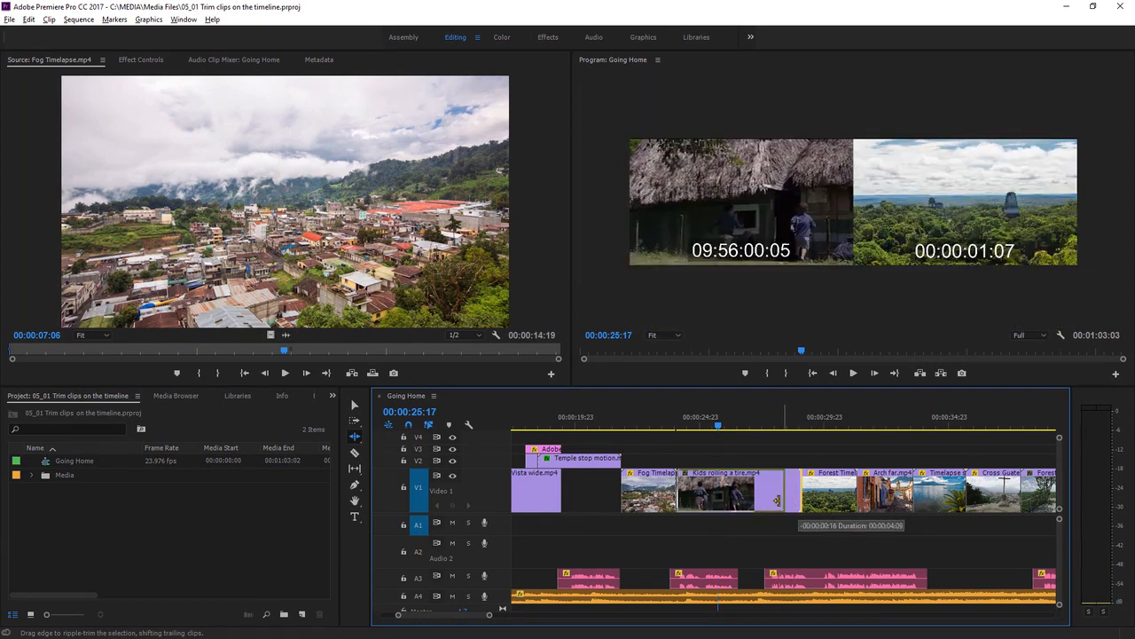
left_click_drag(798, 501, 755, 502)
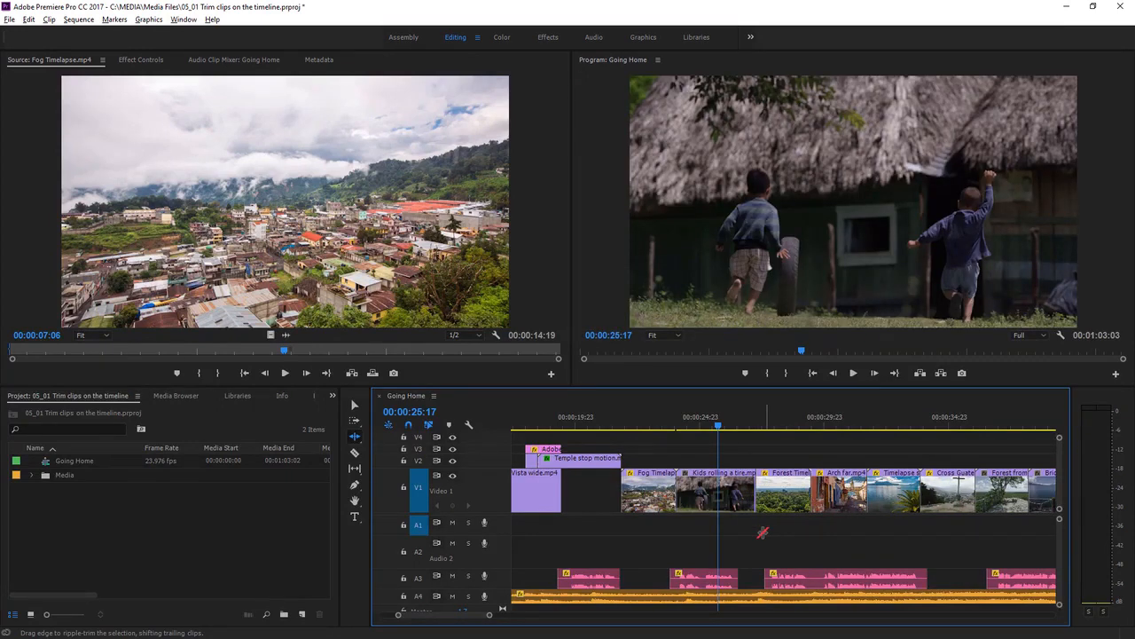
key("ctrl+z")
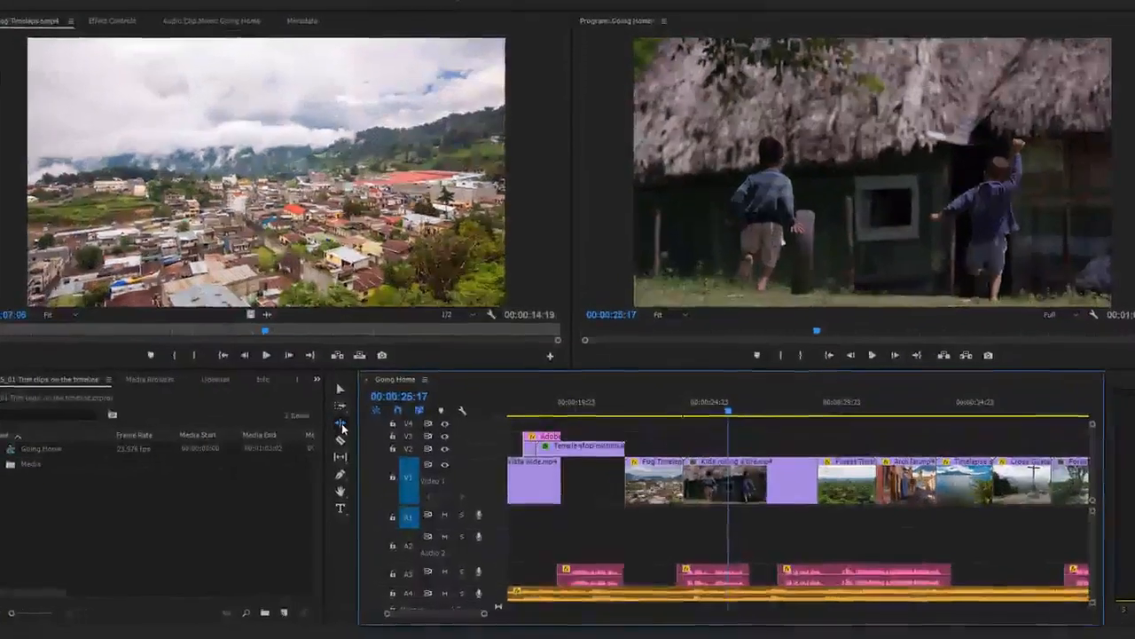
Step: Roll the cut between Kids rolling a tire.mp4 and the forest timelapse later, then earlier so the first clip lasts 00:00:04:12
left_click(341, 426)
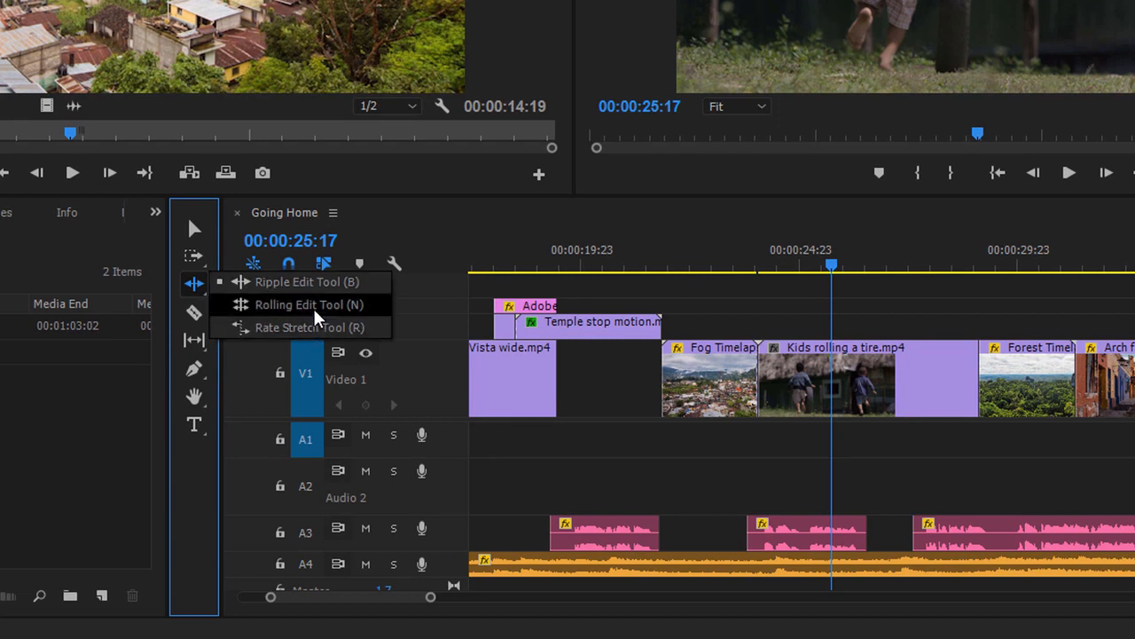
left_click(315, 310)
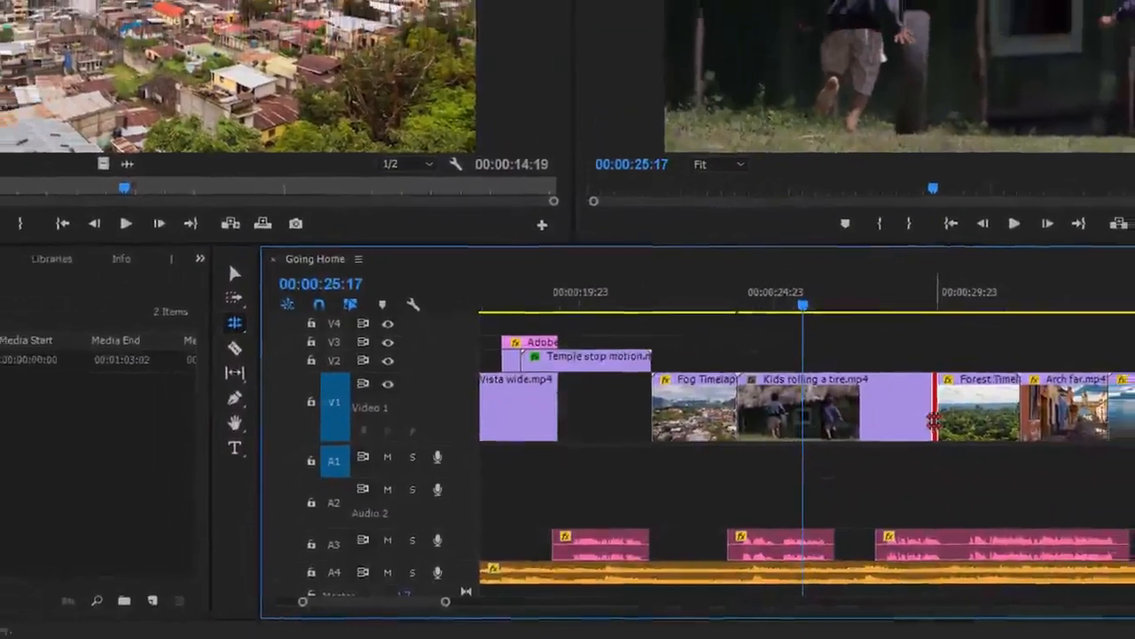
left_click_drag(934, 424, 919, 421)
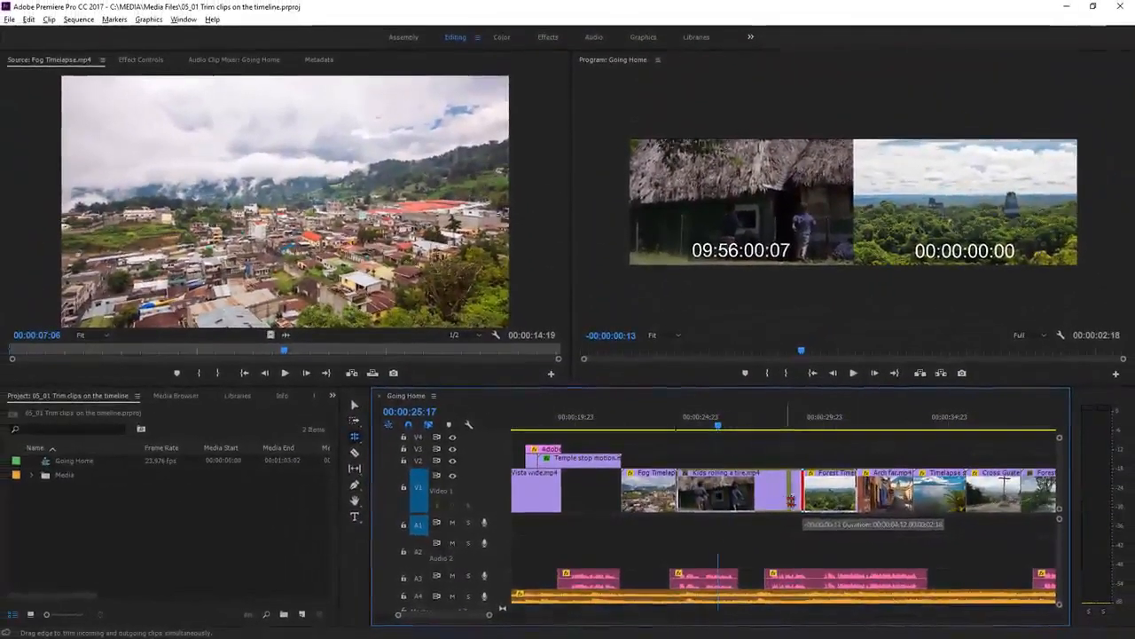
left_click_drag(792, 498, 817, 502)
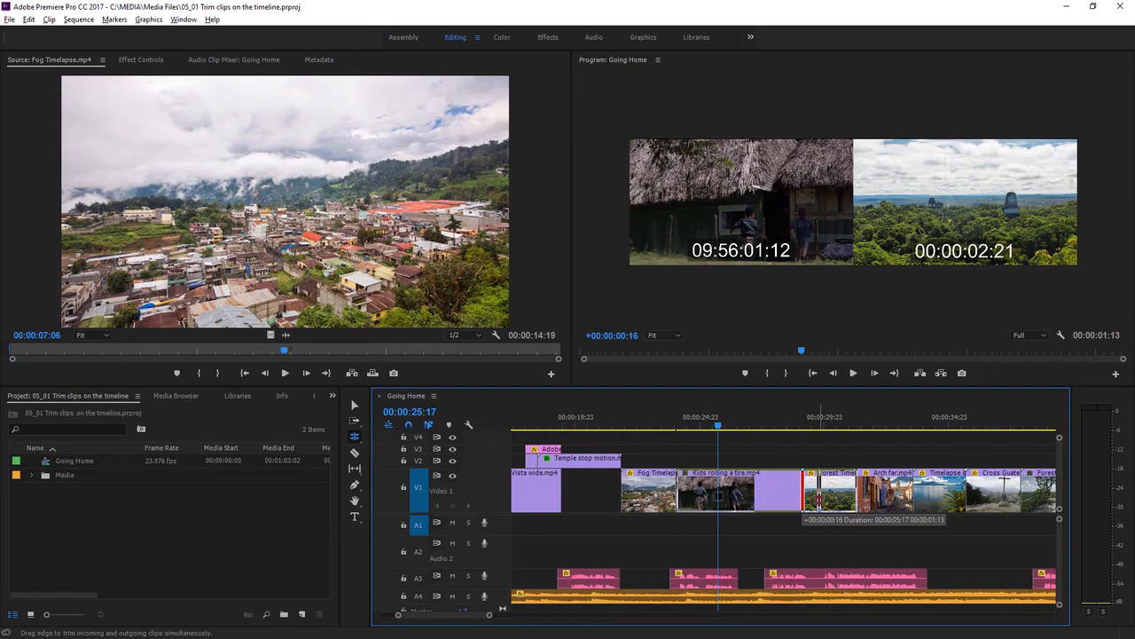
left_click_drag(817, 502, 826, 498)
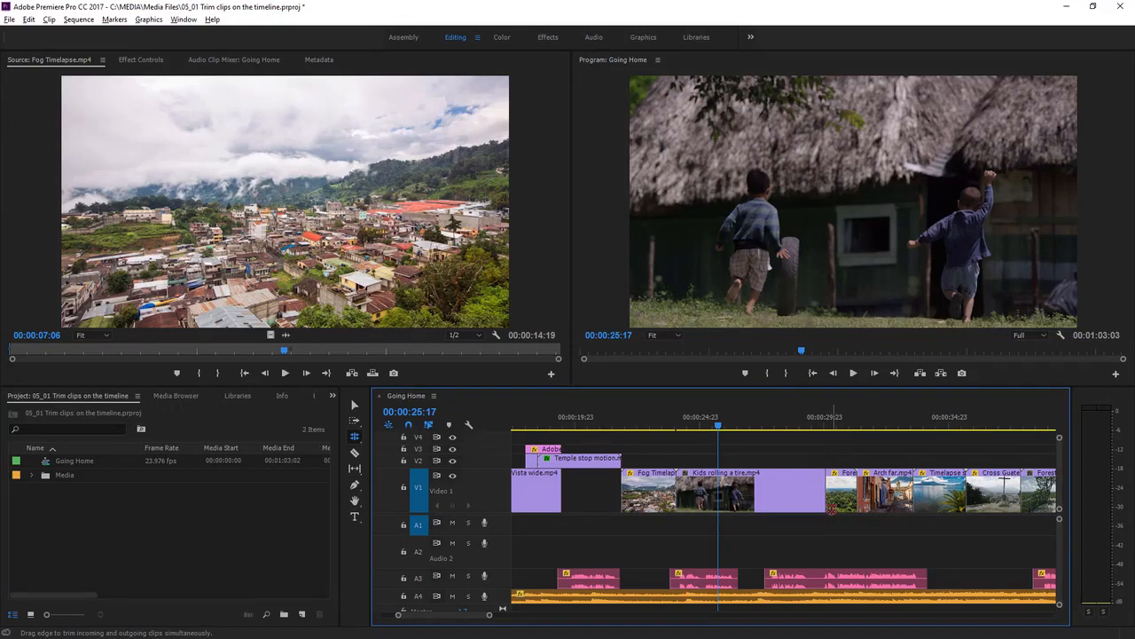
left_click_drag(826, 501, 768, 501)
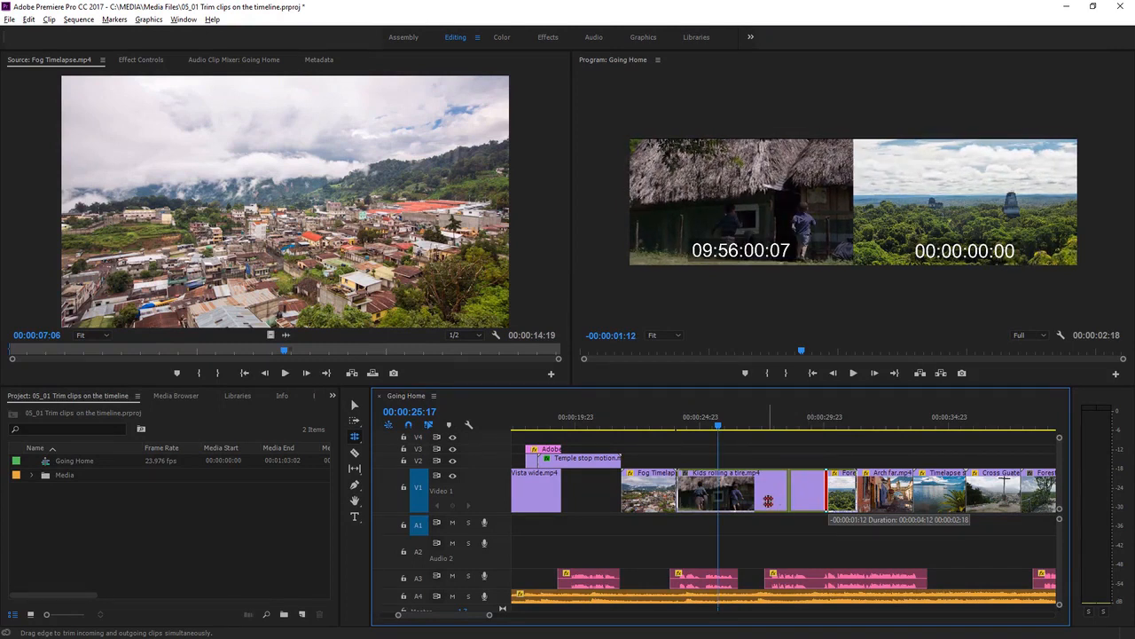
left_click_drag(768, 501, 787, 501)
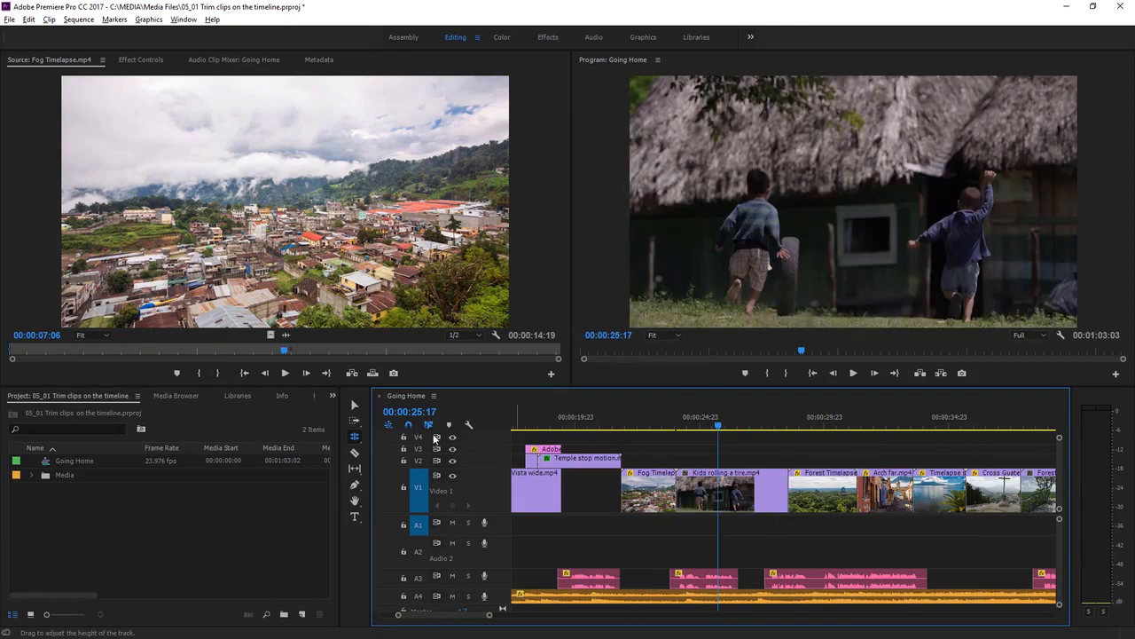
Step: Play to 00:00:26:17 with the Selection tool active, ripple trim the rest of Kids rolling a tire.mp4 at the playhead, and undo it
left_click(354, 404)
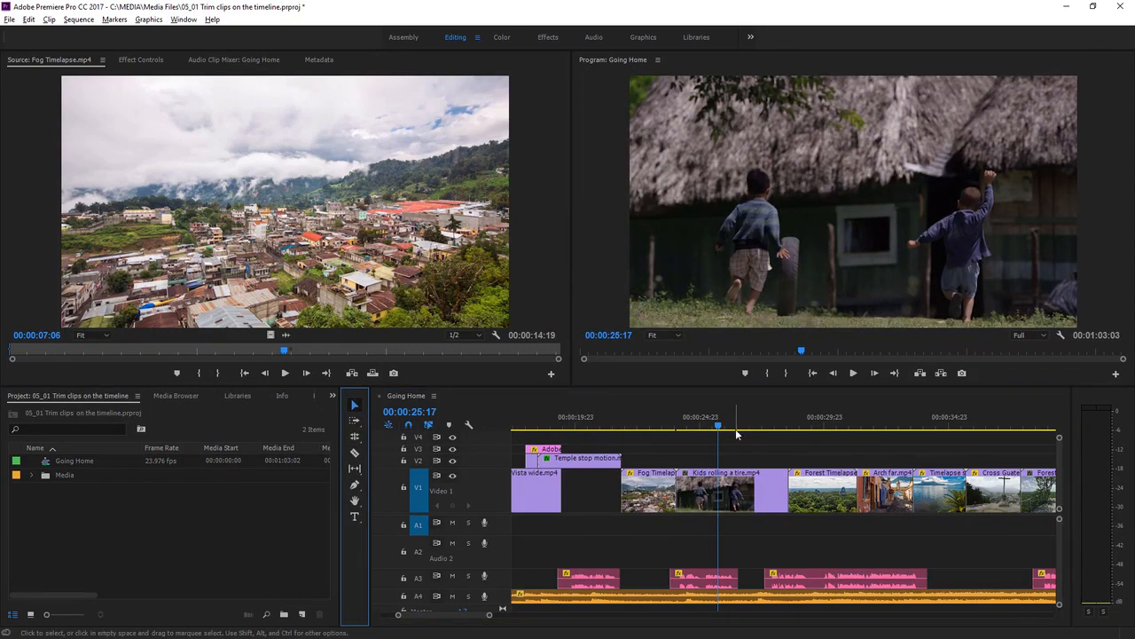
key("space")
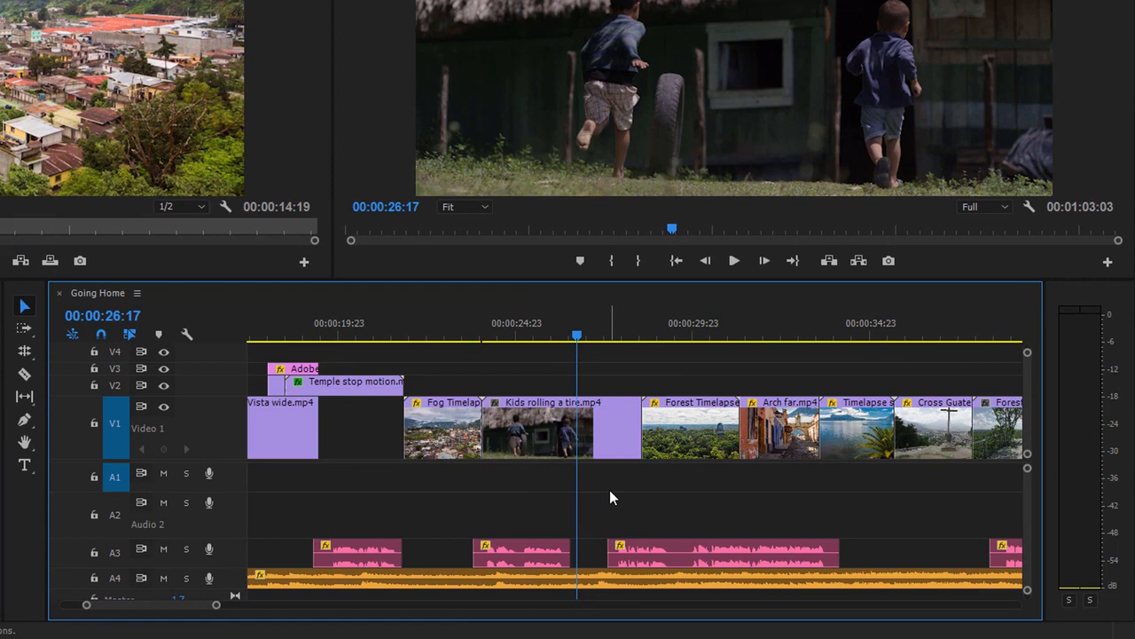
key("w")
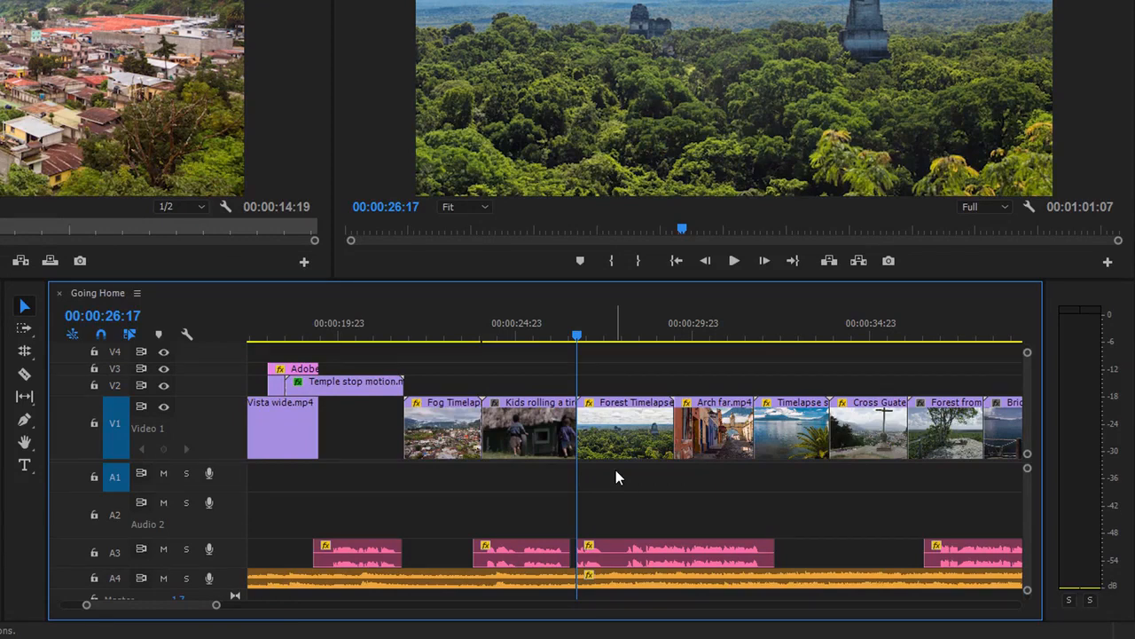
left_click(644, 334)
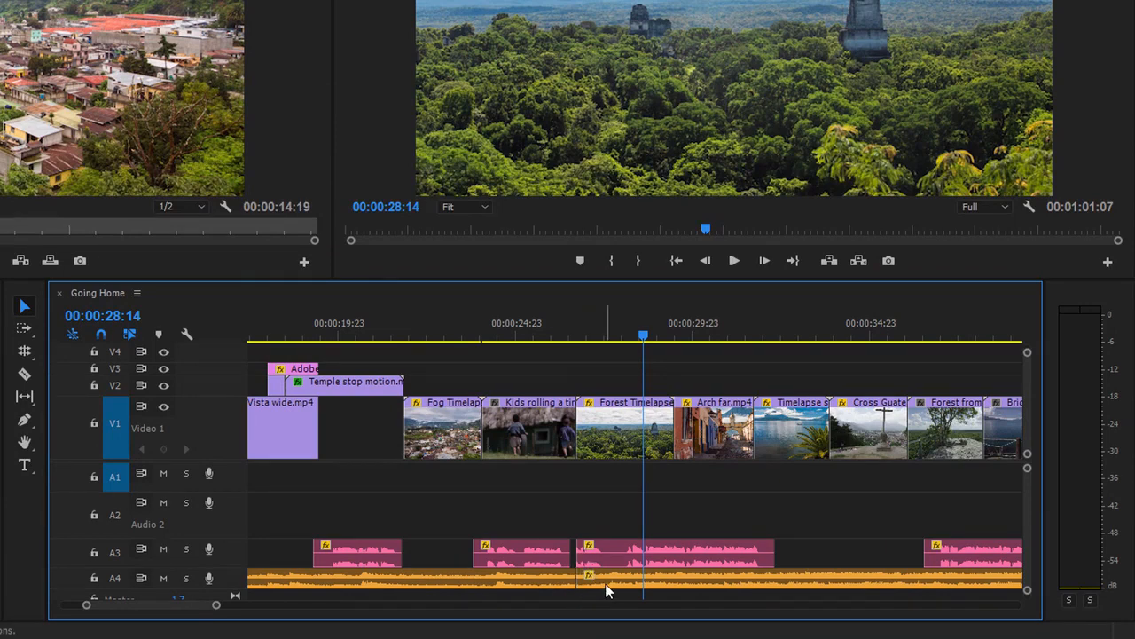
key("ctrl+z")
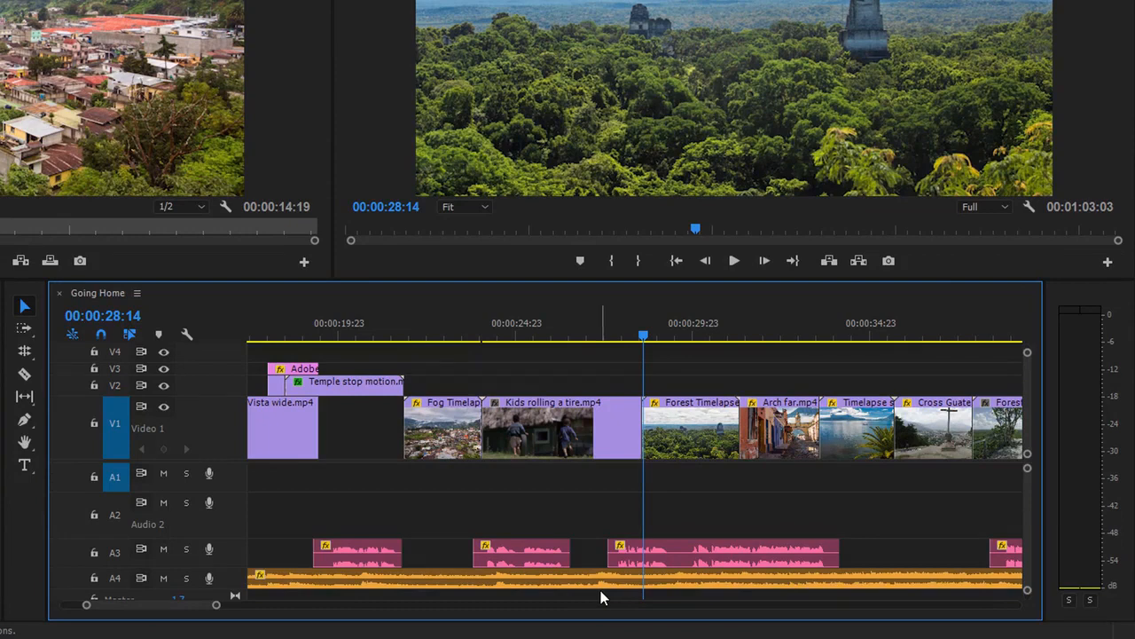
Step: Ripple trim the end of Kids rolling a tire.mp4 to the playhead at 00:00:24:15, and undo it
left_click(506, 341)
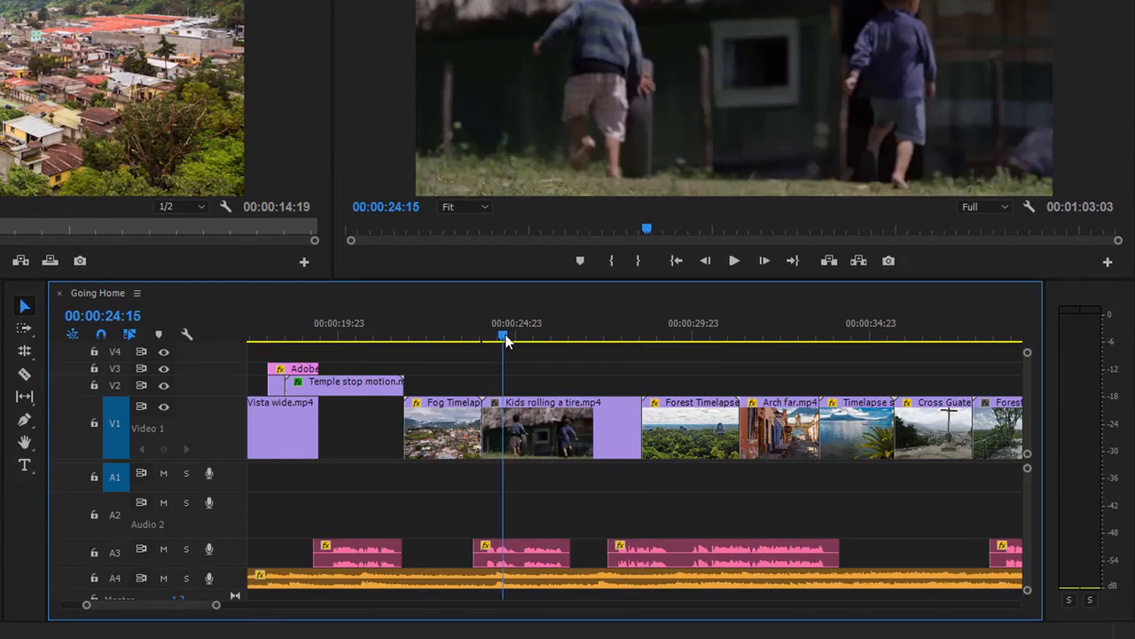
key("w")
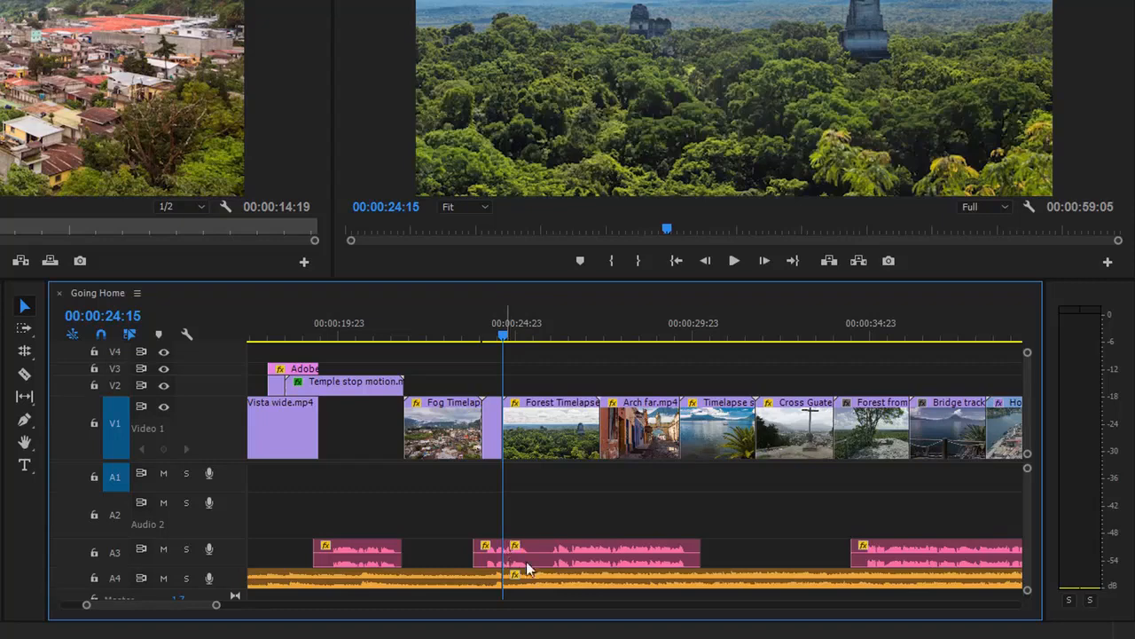
left_click(543, 339)
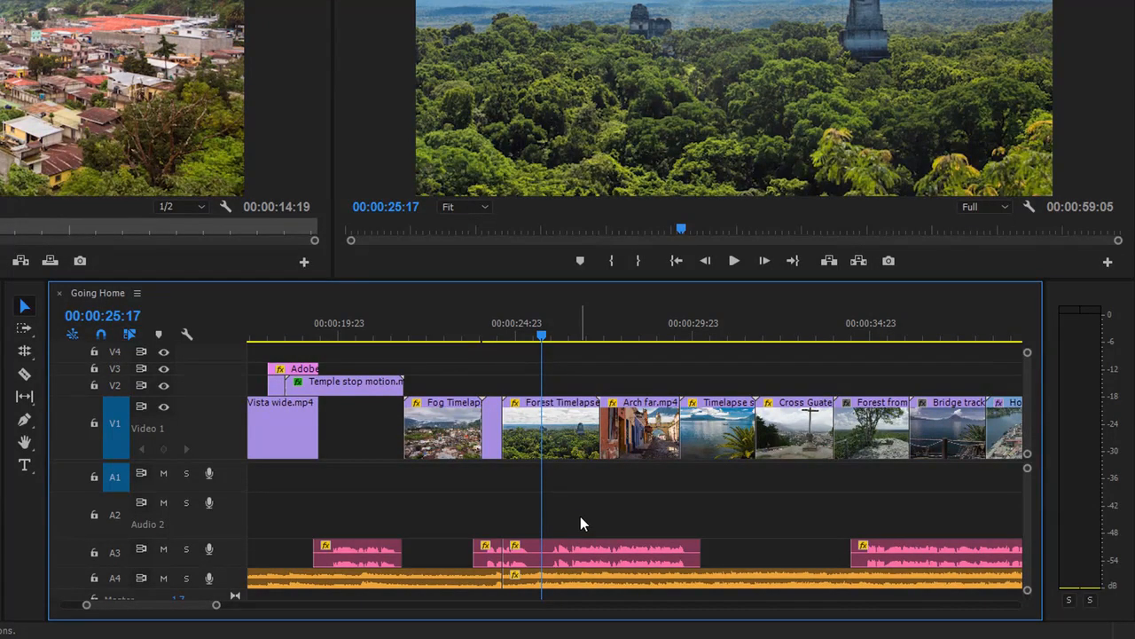
key("ctrl+z")
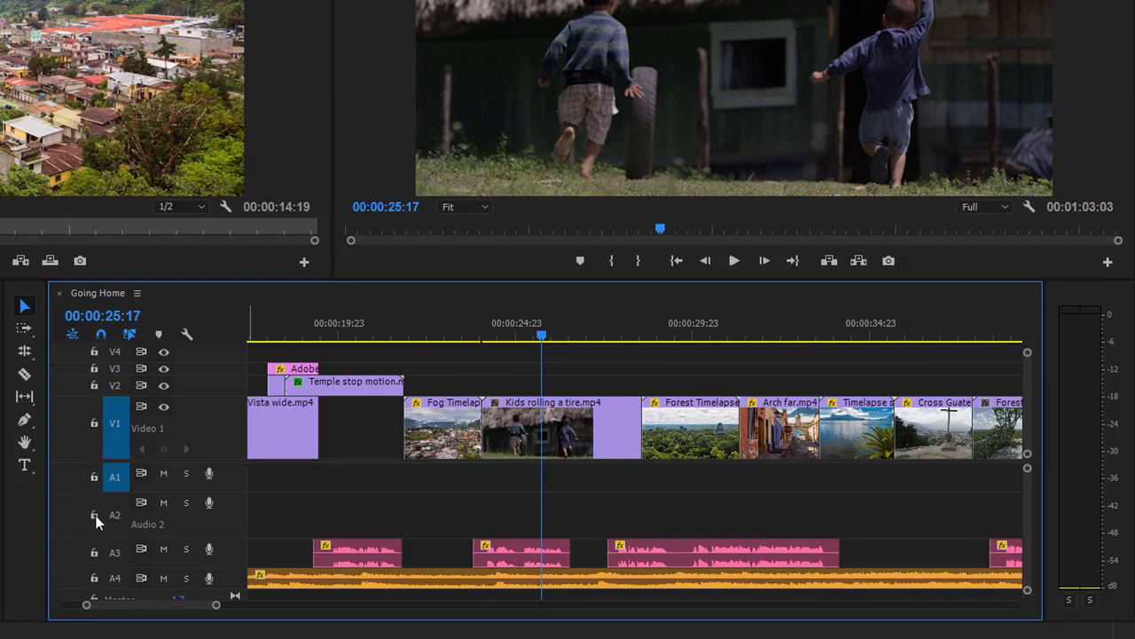
Step: Lock audio tracks A2, A3 and A4 in the Going Home sequence
left_click(94, 578)
left_click(94, 552)
left_click(94, 515)
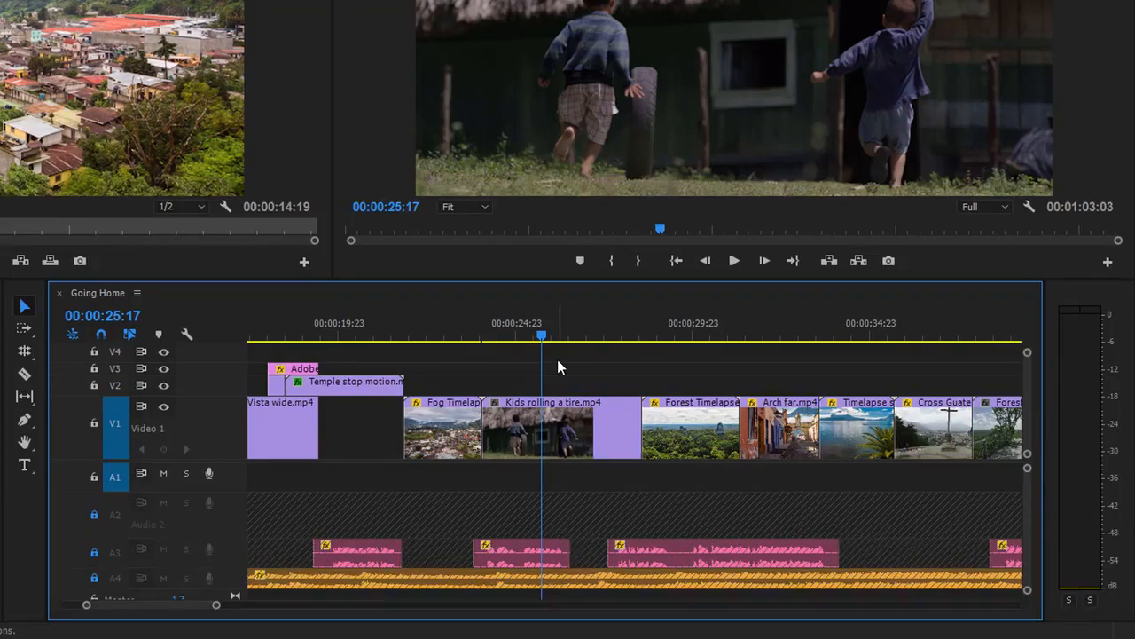
Step: Try ripple trimming the end of Kids rolling a tire.mp4 to the playhead, then its start, undoing each trim
key("w")
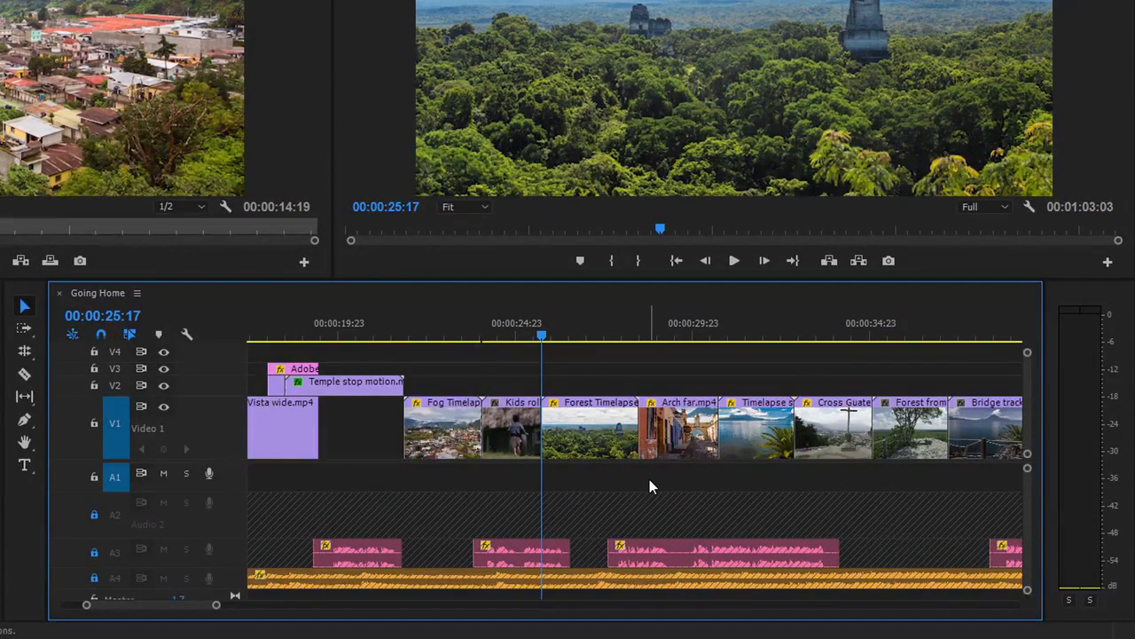
key("ctrl+z")
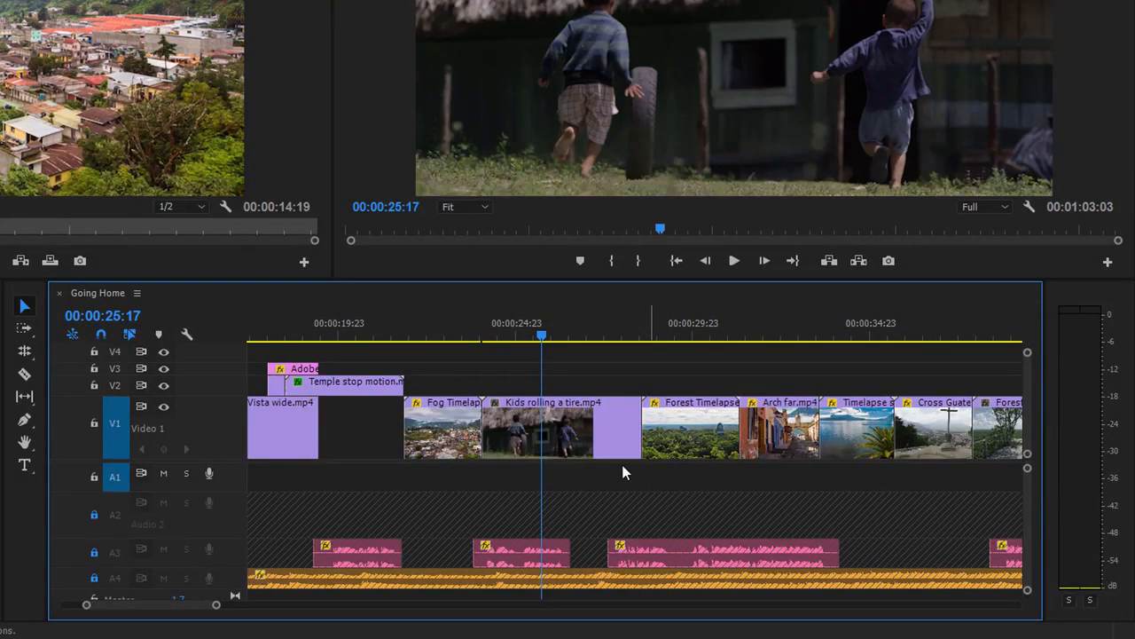
key("ctrl+shift+z")
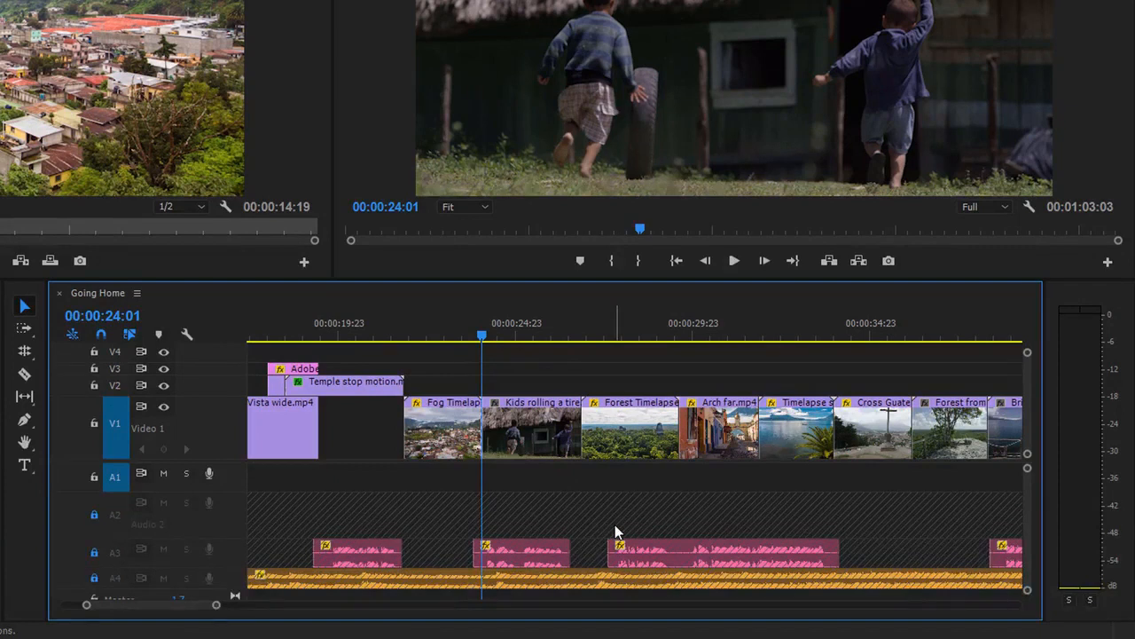
key("ctrl+z")
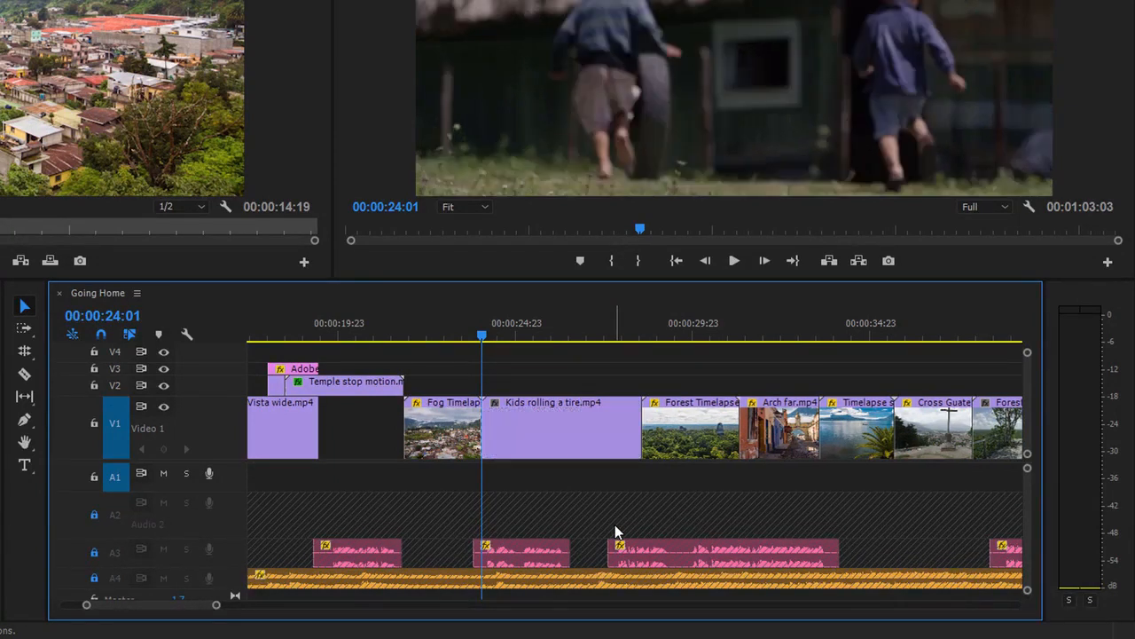
Step: Unlock audio tracks A4, A3 and A2
left_click(92, 578)
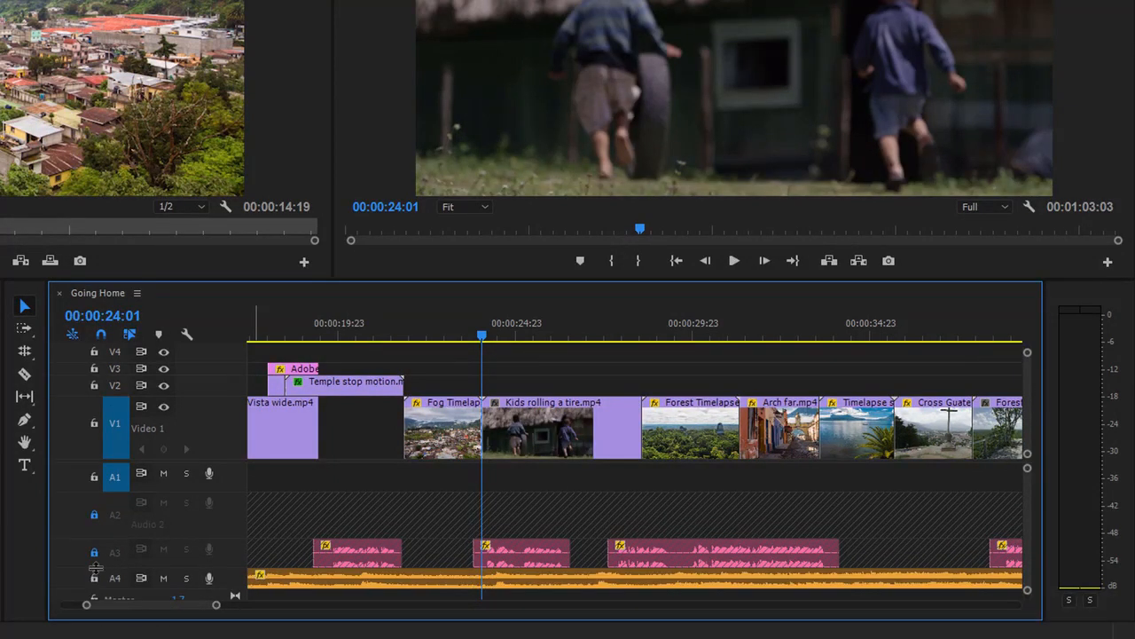
left_click(95, 552)
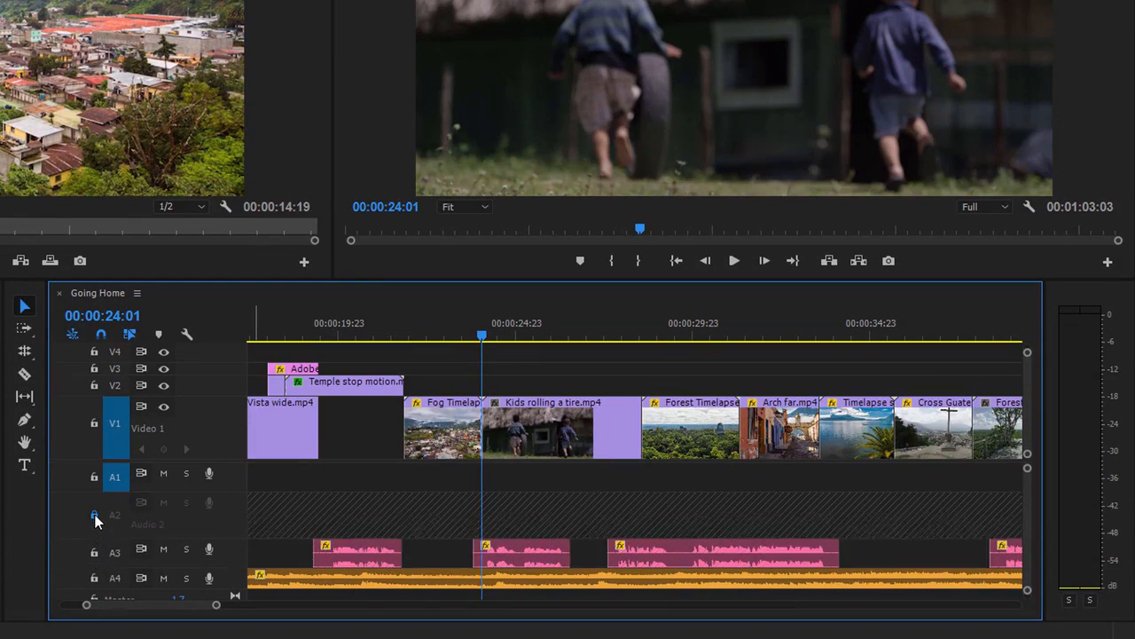
left_click(94, 514)
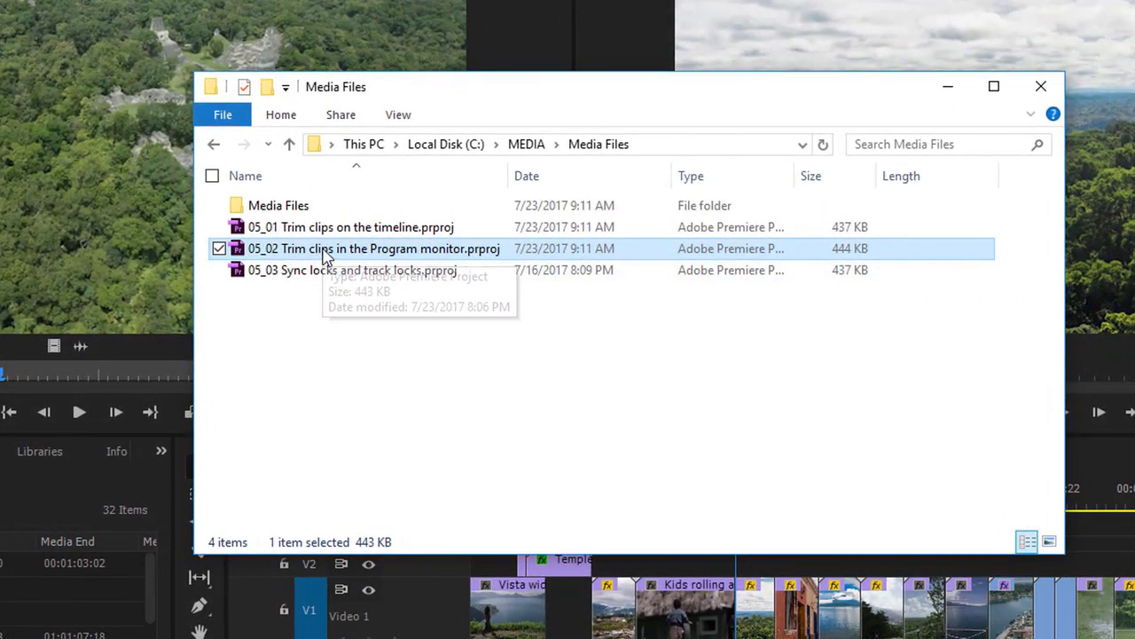
Step: Open the project 05_02 Trim clips in the Program monitor.prproj and enter trim mode at the end of Kids rolling a tire.mp4
double_click(324, 255)
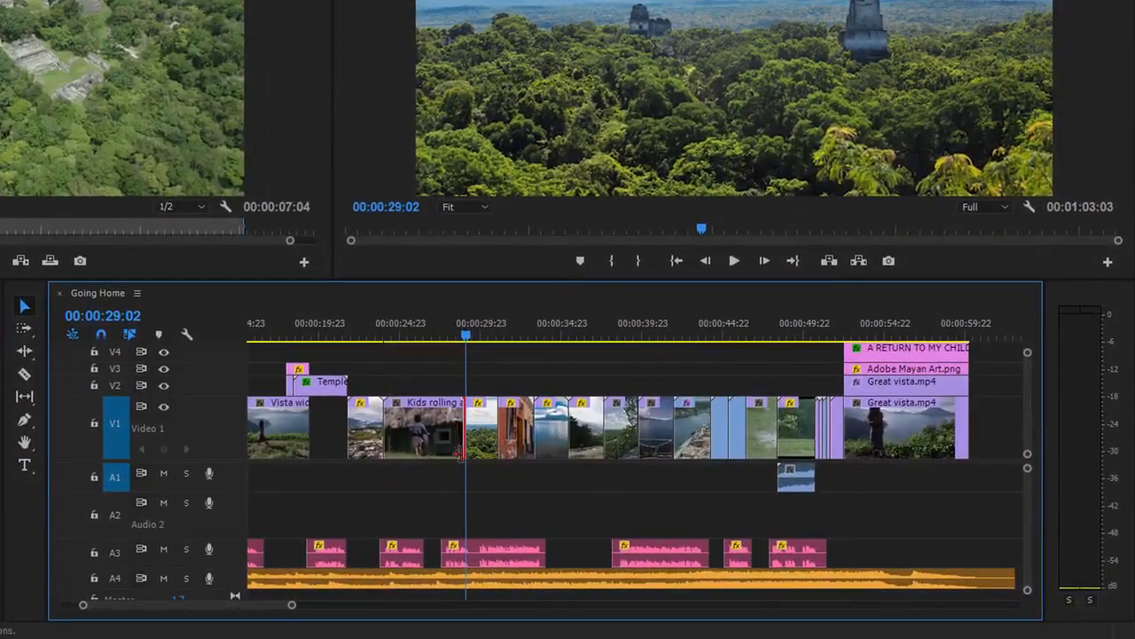
double_click(460, 454)
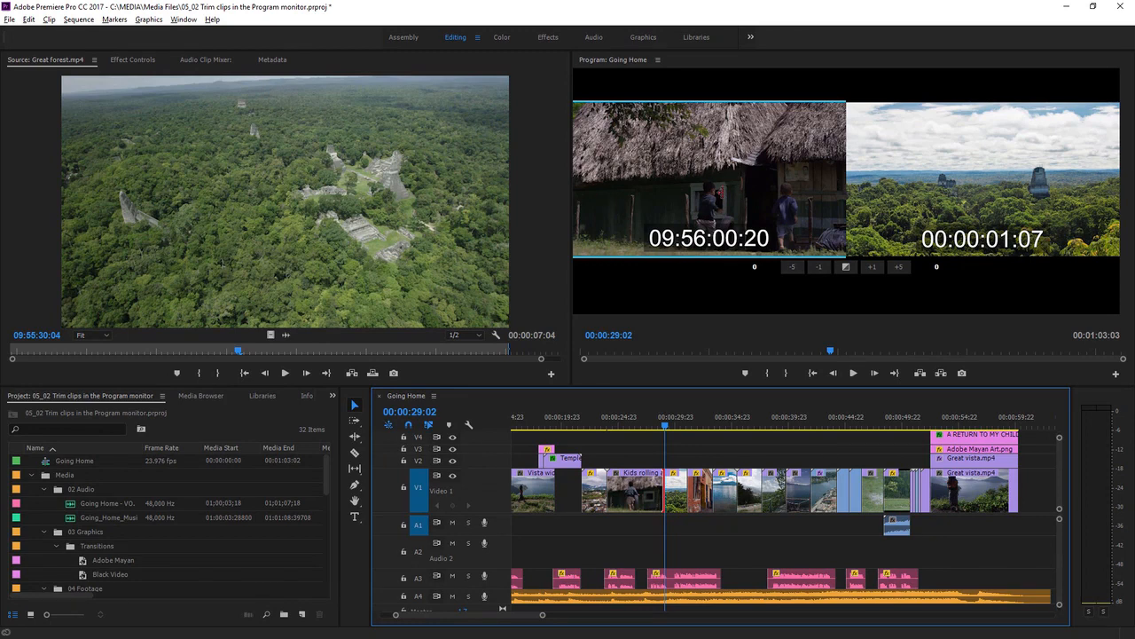
Step: Try trimming the end of Kids rolling a tire.mp4 back by 101 frames in reverse playback, restore it, and exit trim mode
key("j")
key("k")
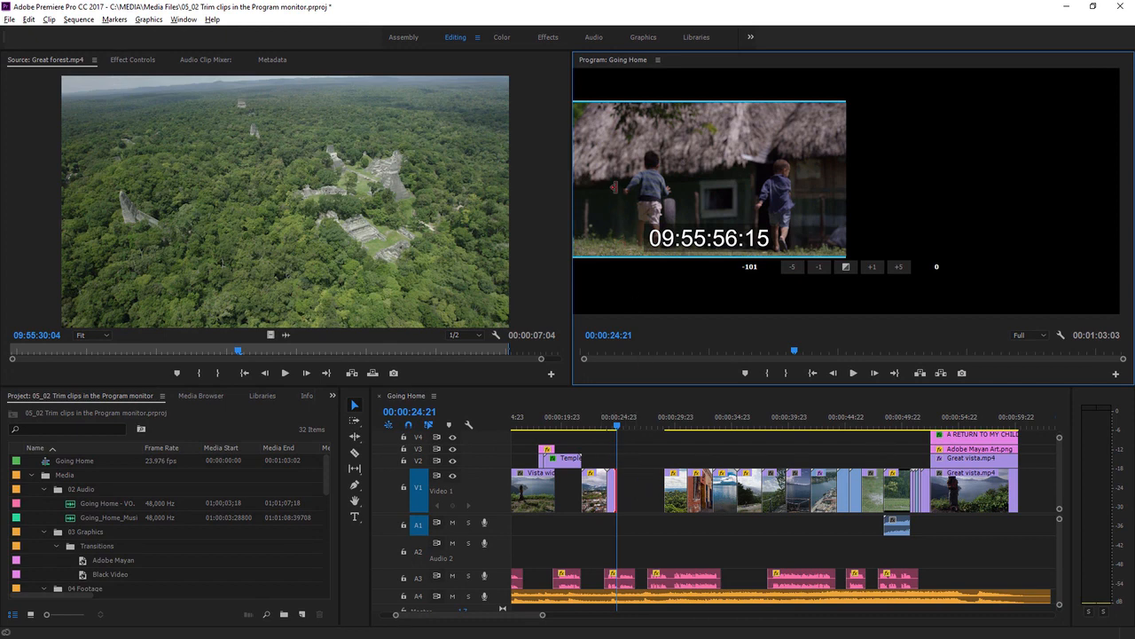
left_click_drag(615, 188, 704, 187)
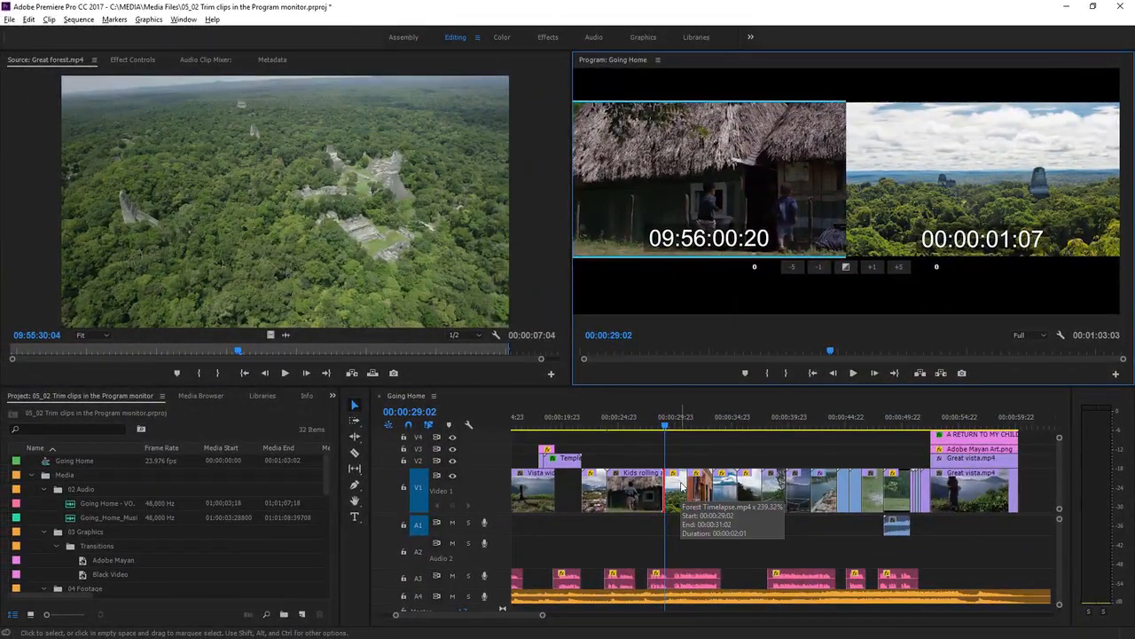
left_click(674, 502)
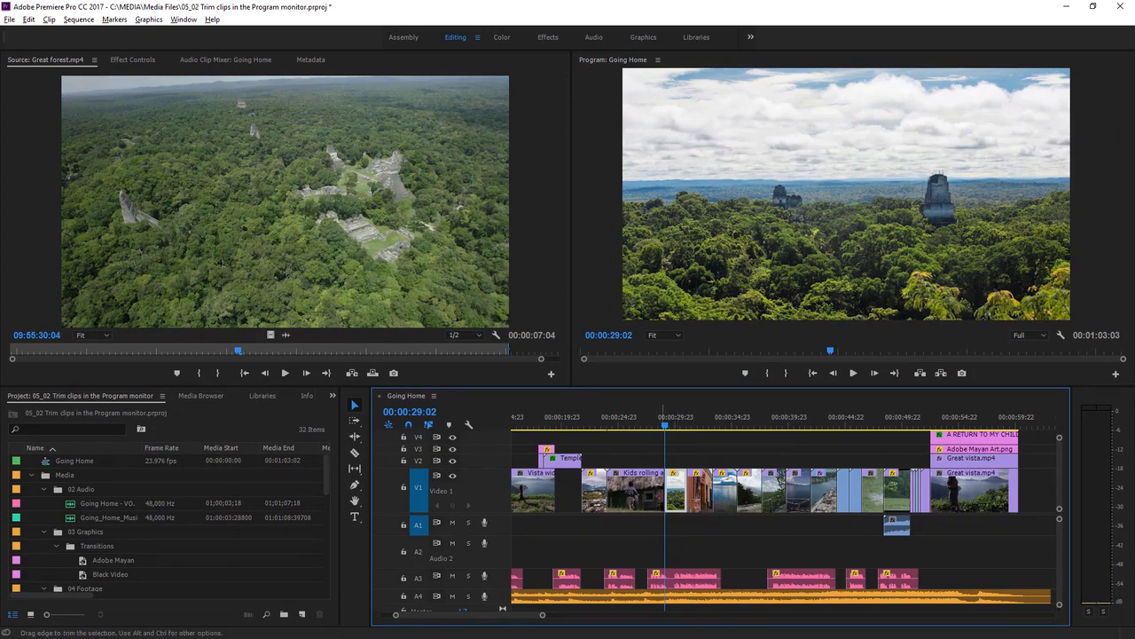
Step: Reopen trim mode at the same cut, try trimming the start of the forest timelapse 49 frames later, and undo it
double_click(664, 506)
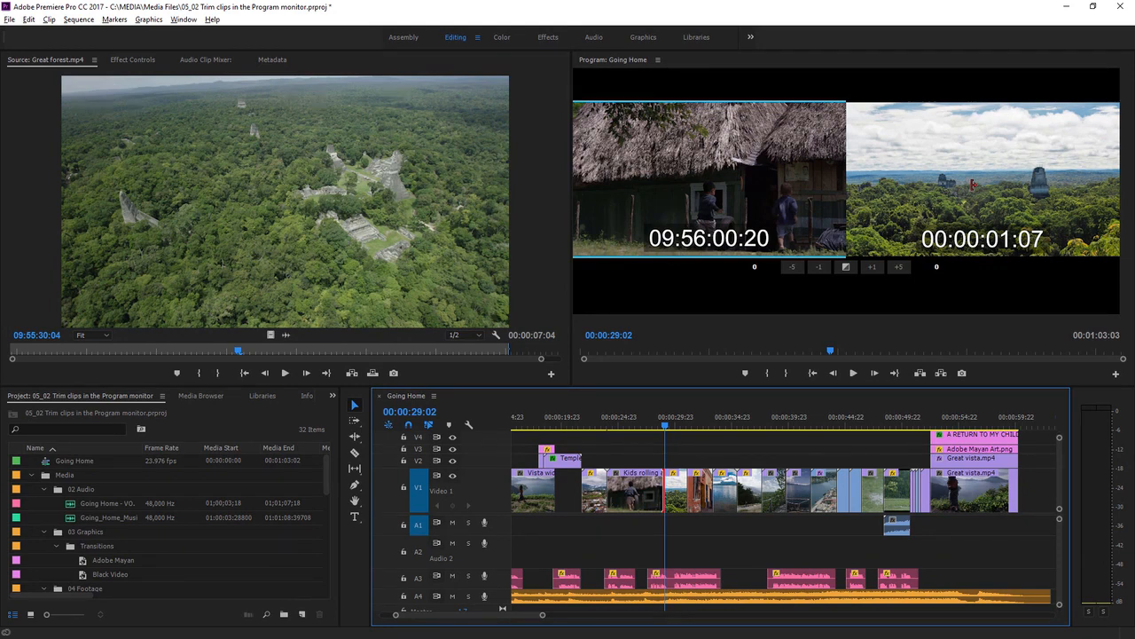
left_click_drag(972, 184, 1100, 185)
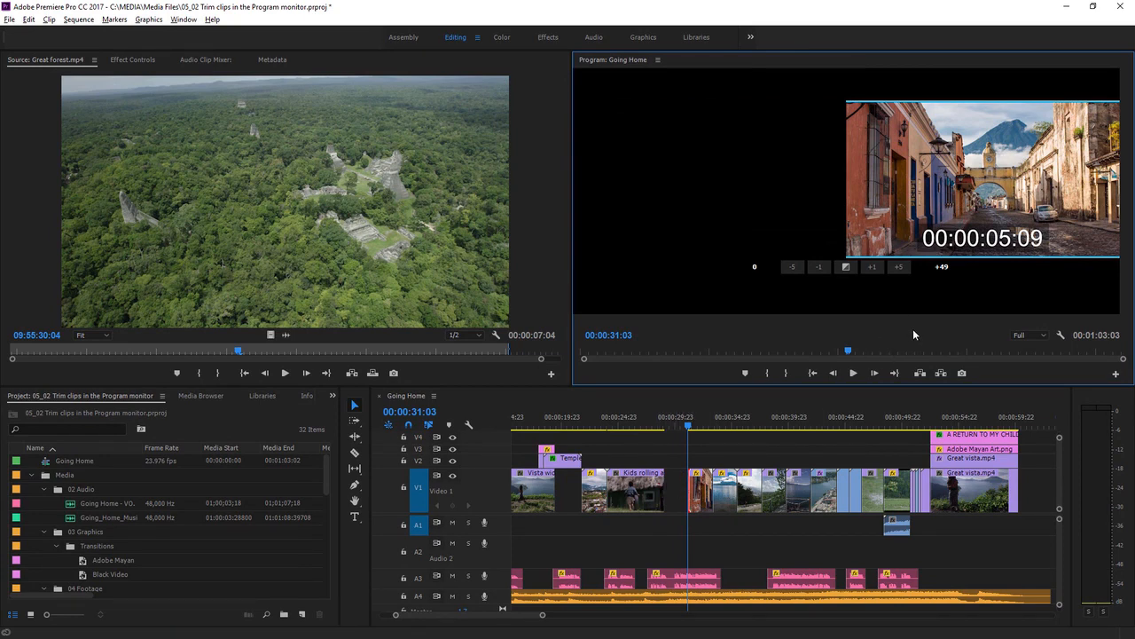
key("ctrl+z")
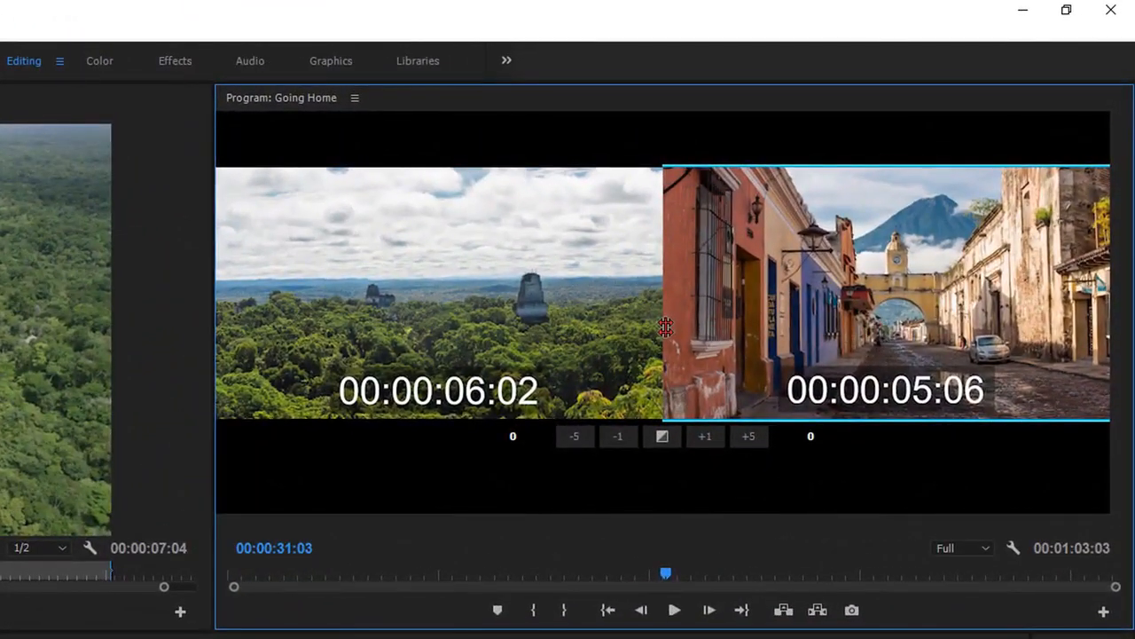
Step: Roll the cut between the forest timelapse and Arch far.mp4 8 frames earlier, then ripple extend the timelapse's end to 00:00:31:07 during playback
mouse_move(665, 327)
left_mouse_down()
mouse_move(568, 328)
mouse_move(676, 328)
mouse_move(644, 327)
left_mouse_up()
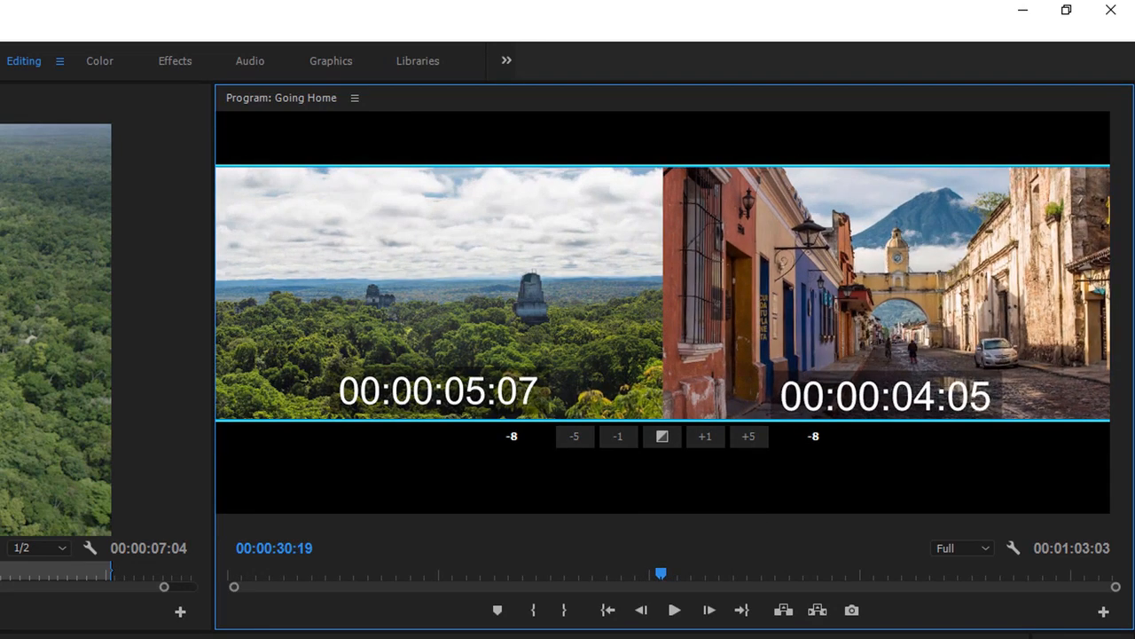
left_click(411, 256)
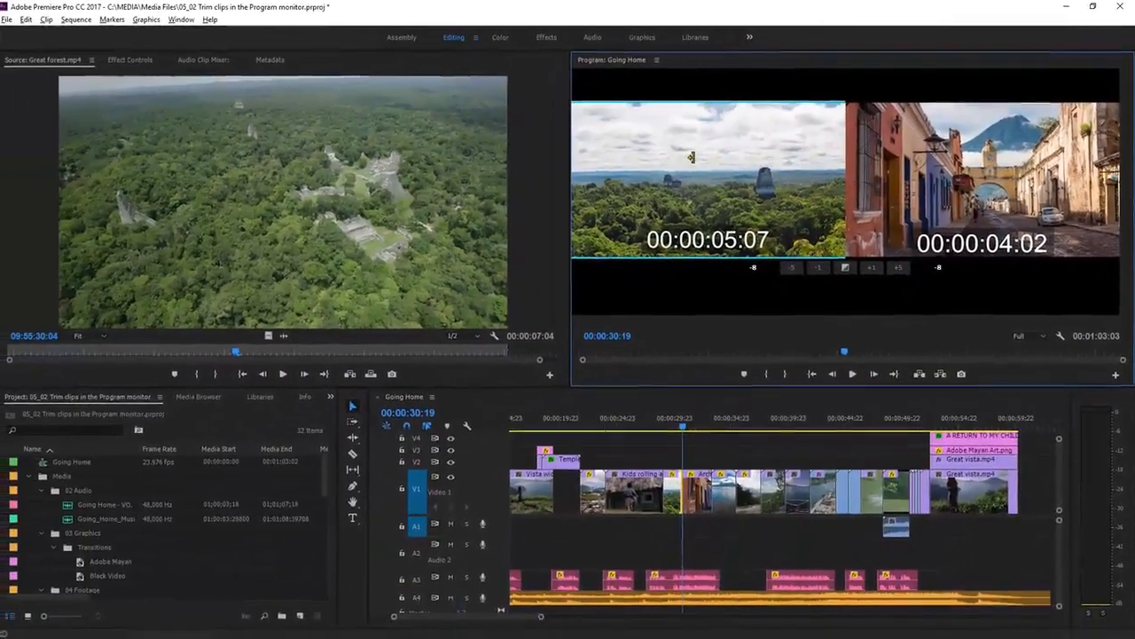
key("l")
key("k")
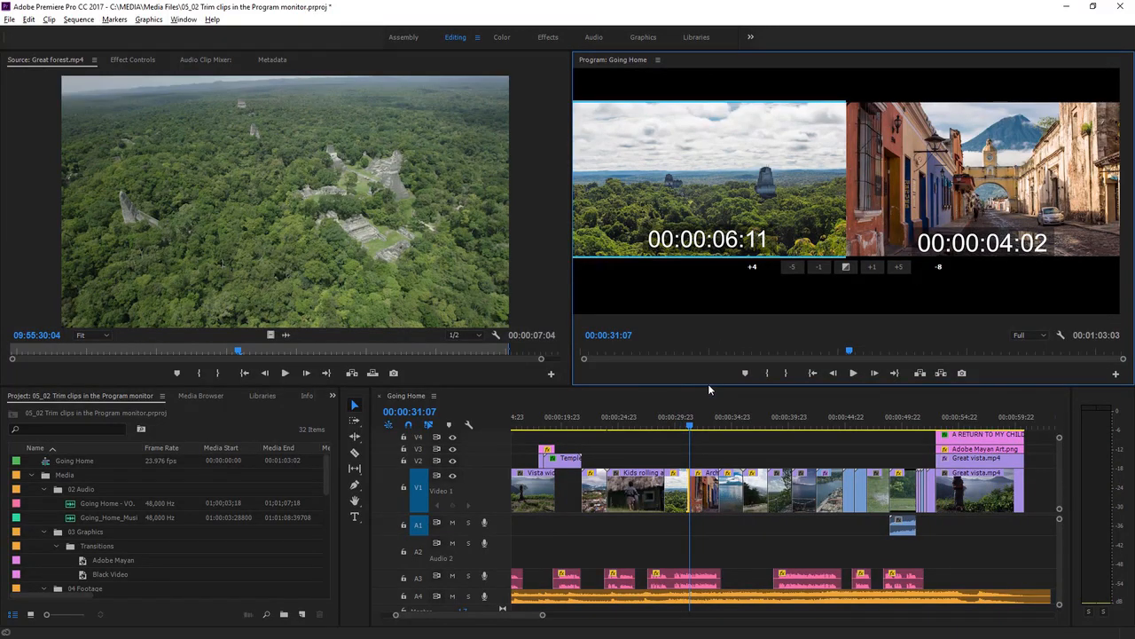
Step: Enter trim mode at the end of Kids rolling a tire.mp4, try a ripple trim that shortens it by 57 frames, and undo it
left_click(665, 489)
double_click(665, 489)
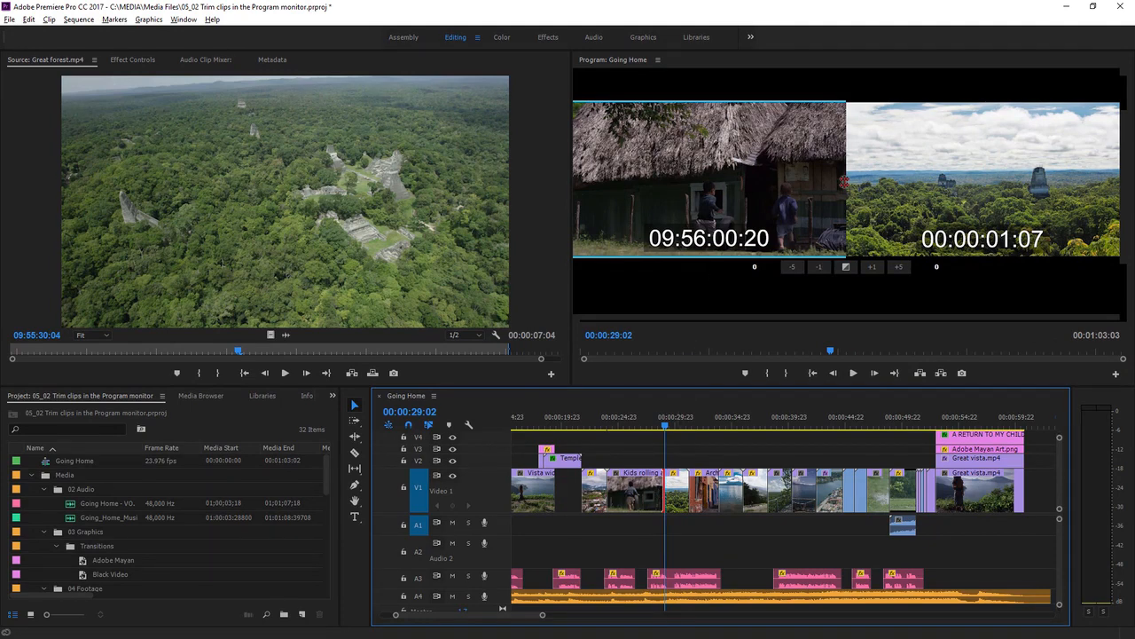
left_click(845, 182)
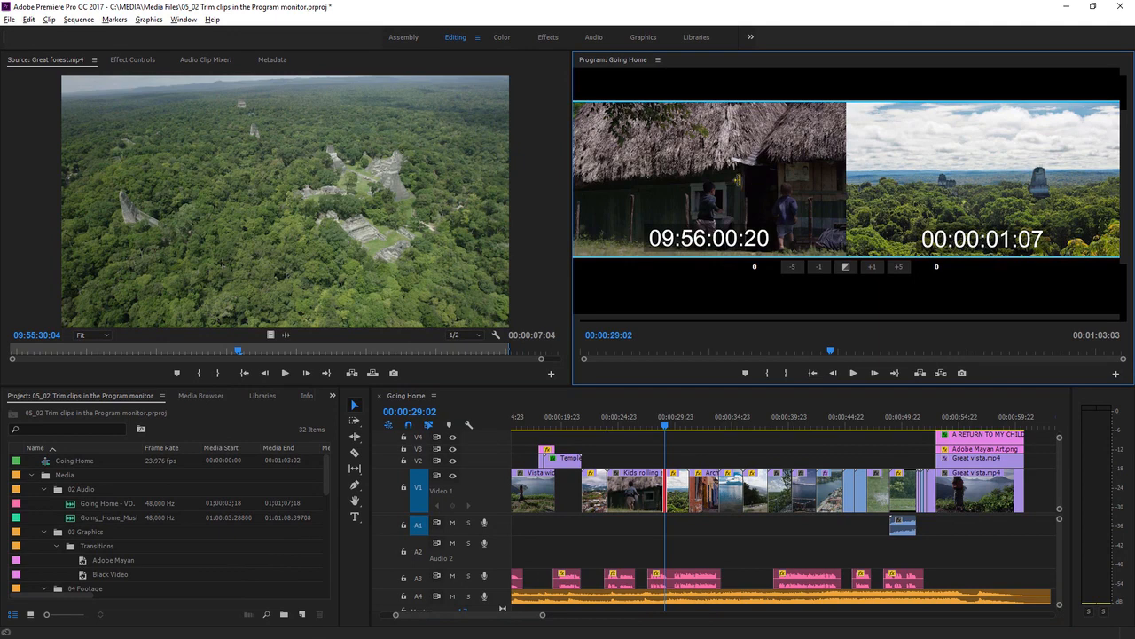
left_click_drag(737, 180, 670, 180)
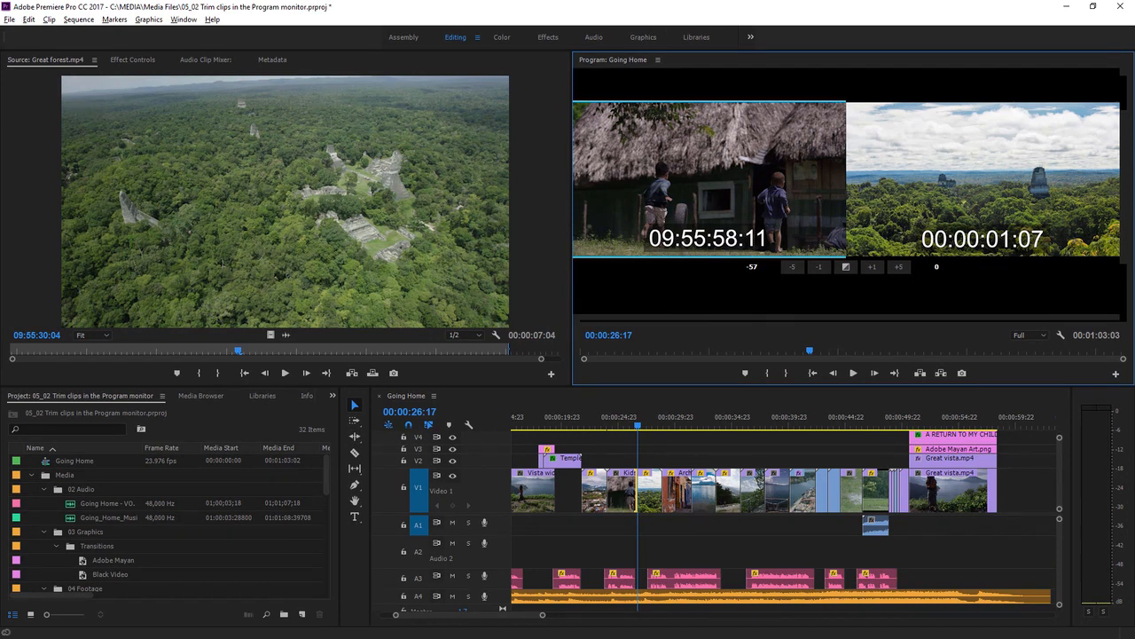
key("ctrl+z")
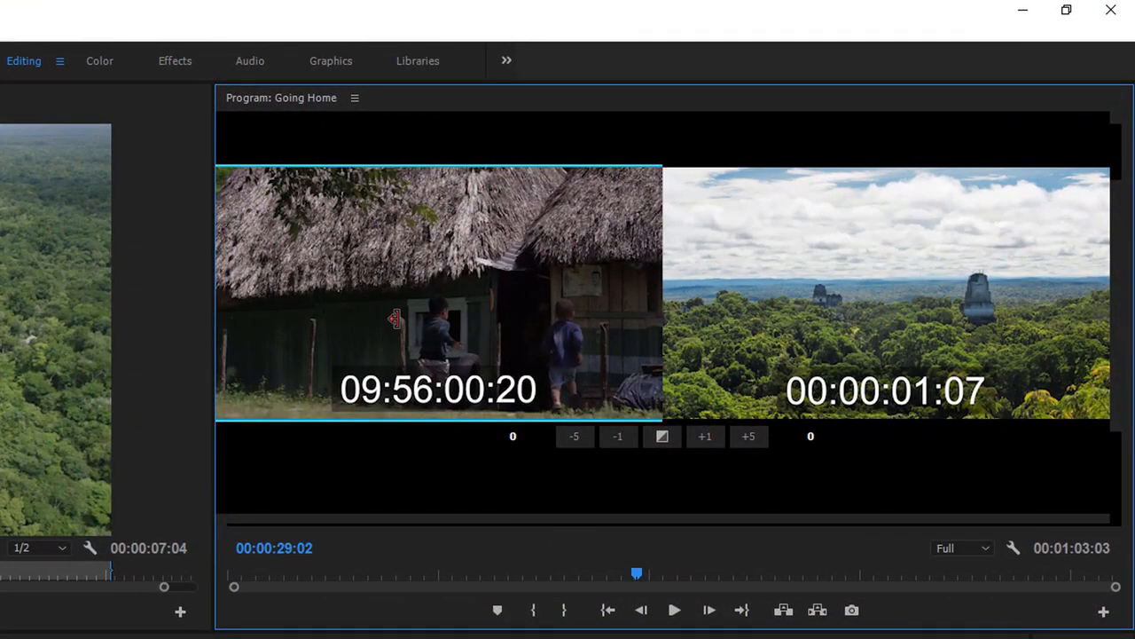
Step: Trim 26 frames off the end of Kids rolling a tire.mp4, using six one-frame and four five-frame trims
left_click(624, 440)
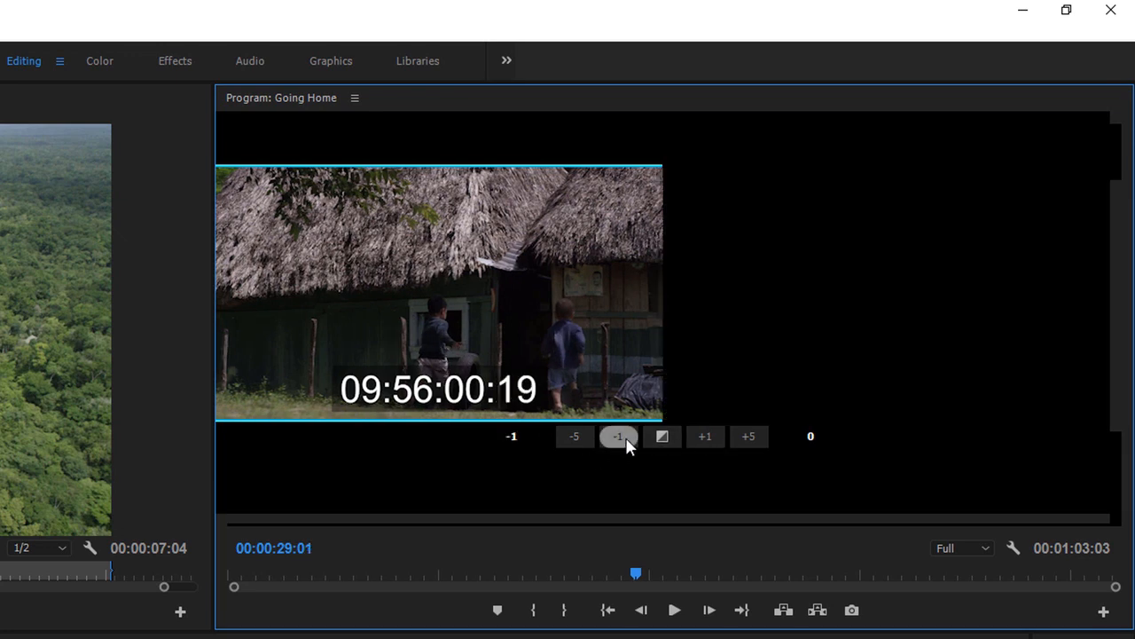
left_click(625, 440)
left_click(625, 440)
left_click(626, 440)
left_click(626, 440)
left_click(625, 440)
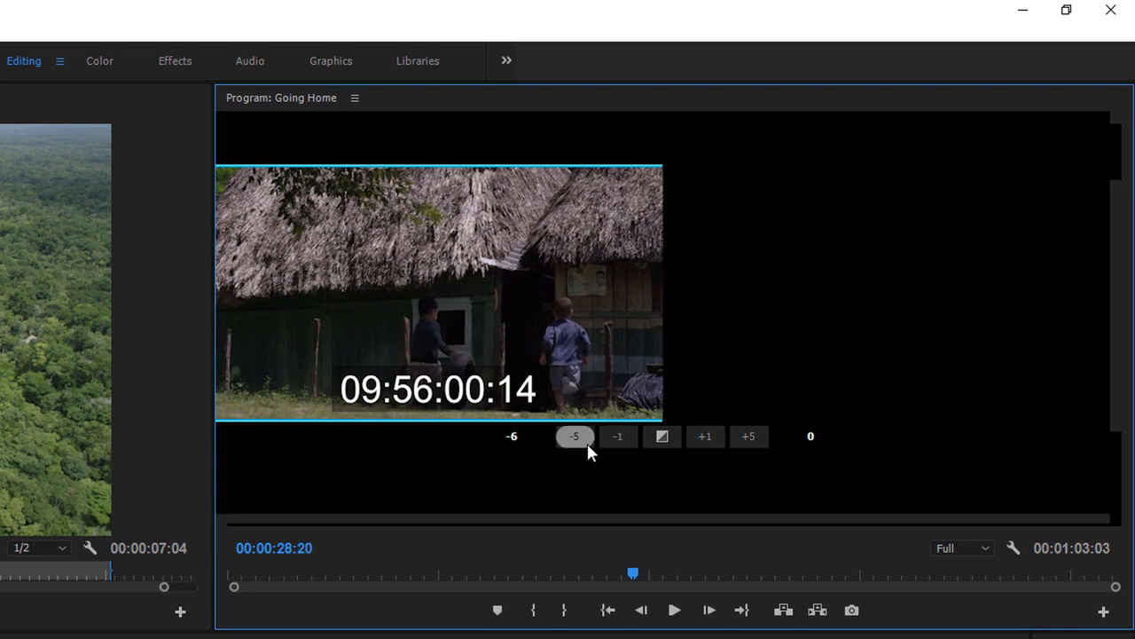
left_click(583, 442)
left_click(583, 443)
left_click(584, 443)
left_click(584, 443)
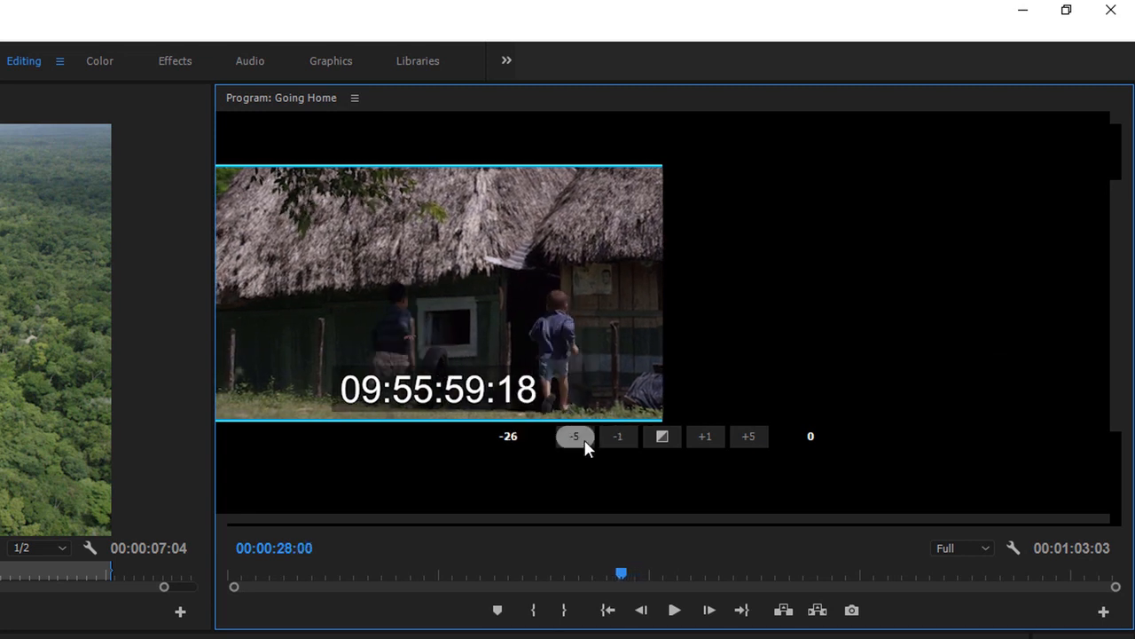
Step: Extend the end of Kids rolling a tire.mp4 in five-frame trims, restore its out point to 09:56:00:20, and leave trim mode
left_click(750, 439)
left_click(749, 439)
left_click(750, 439)
left_click(750, 439)
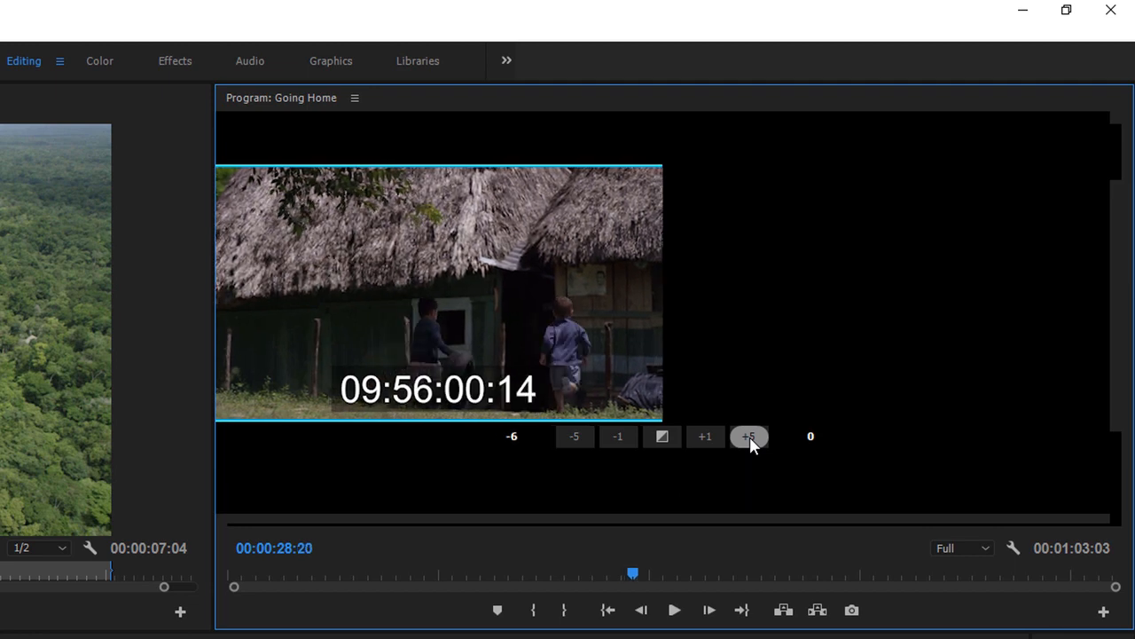
left_click(750, 439)
left_click(750, 439)
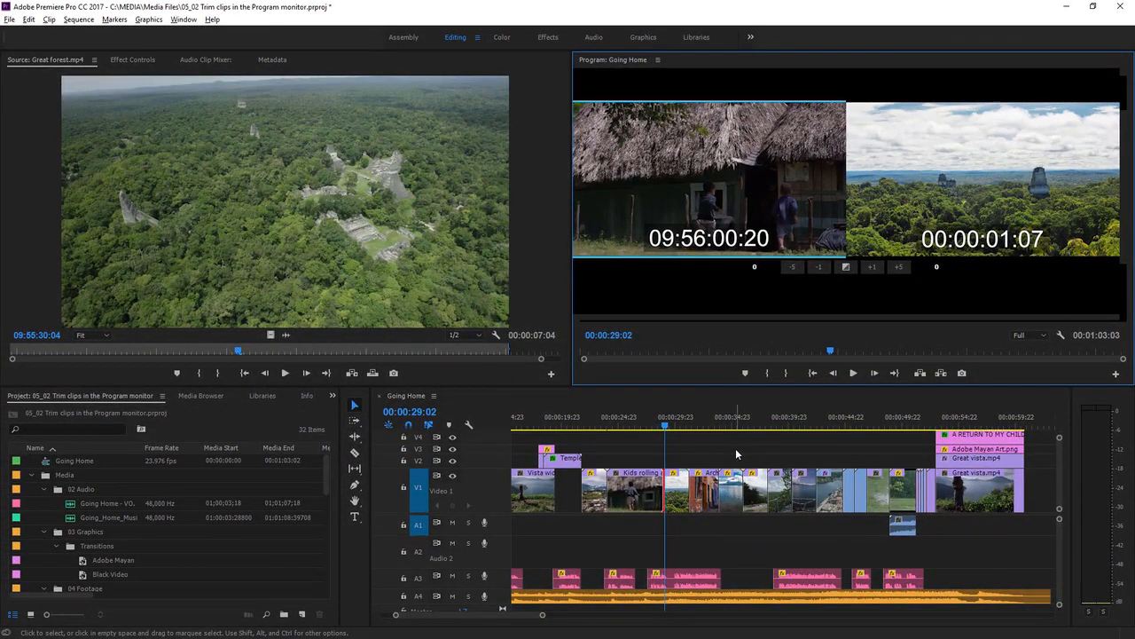
left_click(735, 450)
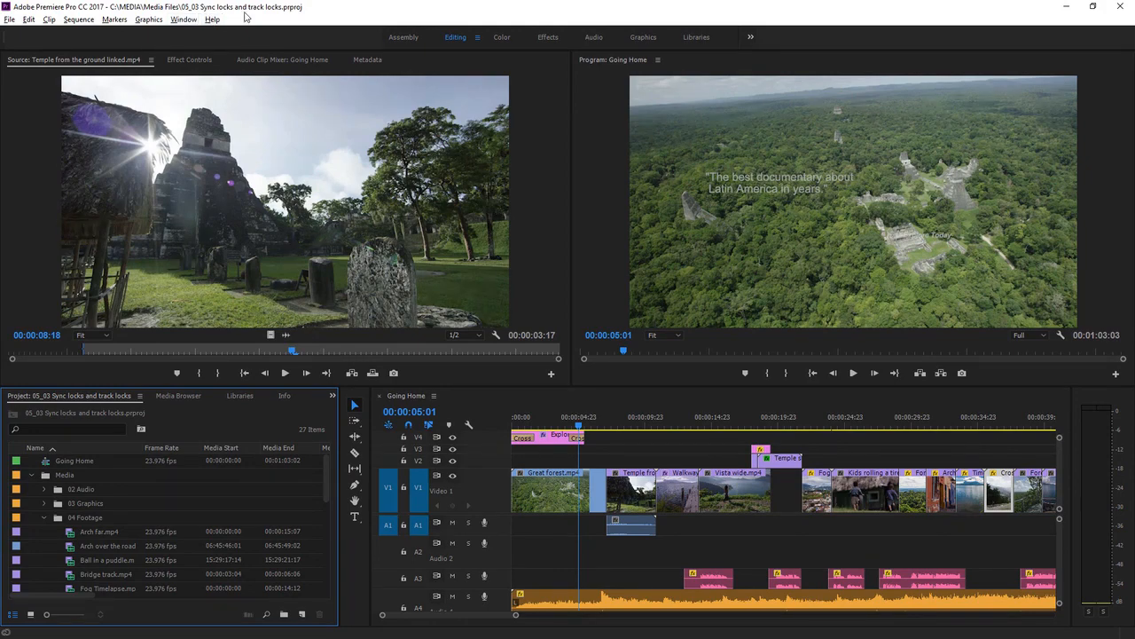
Step: Try a ripple trim that shortens the end of Great forest.mp4 to the end of the V4 title, and undo it
key("alt+Tab")
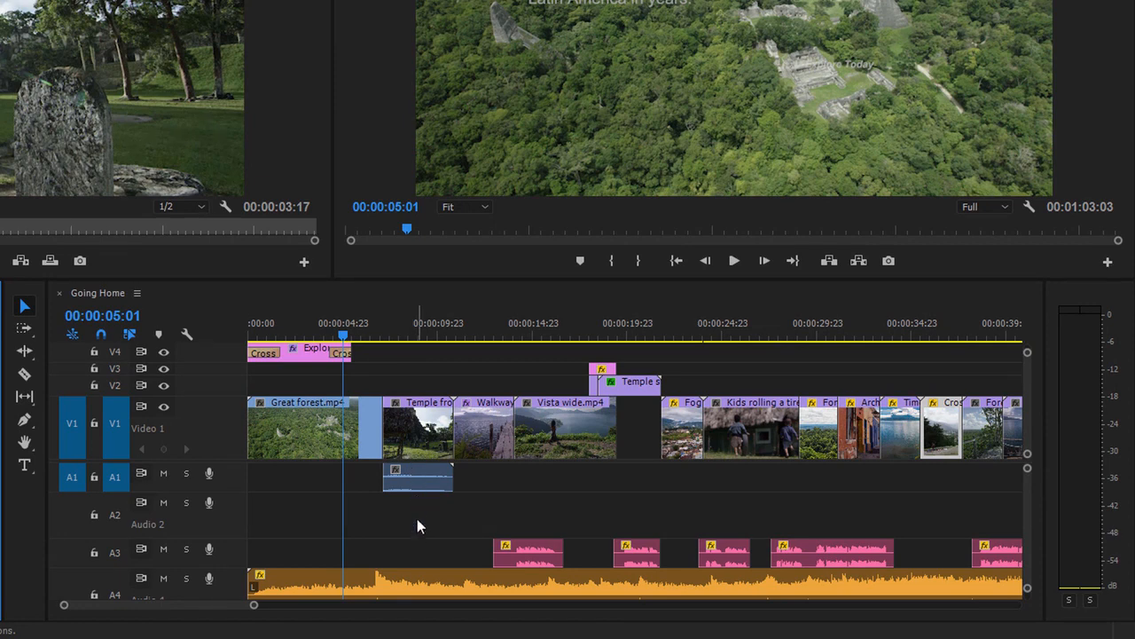
left_click(323, 447)
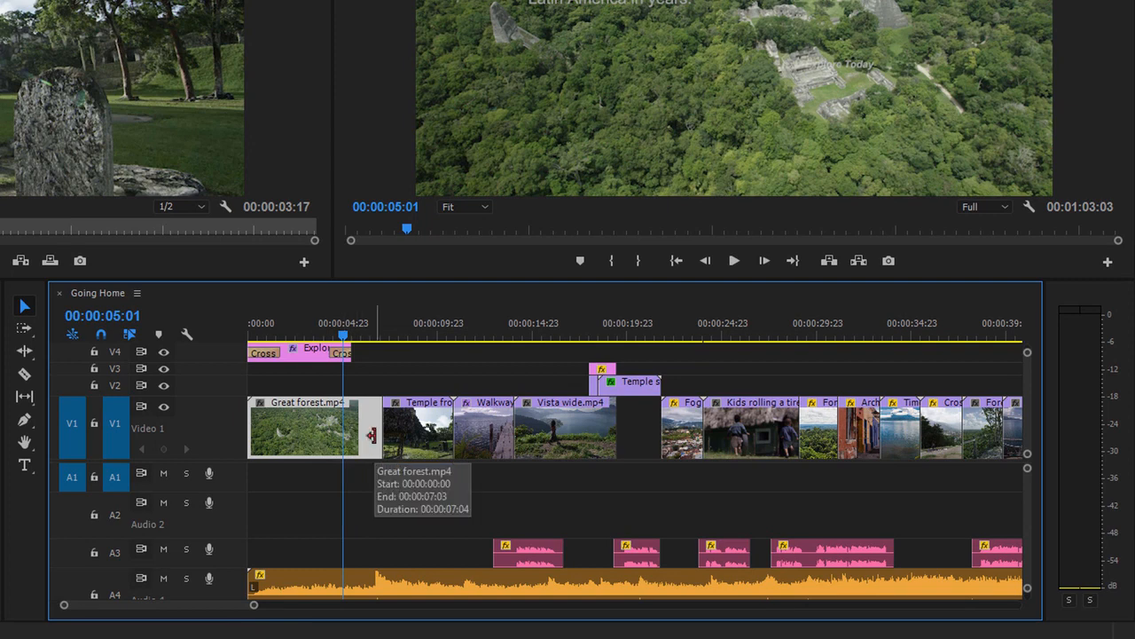
left_click(25, 351)
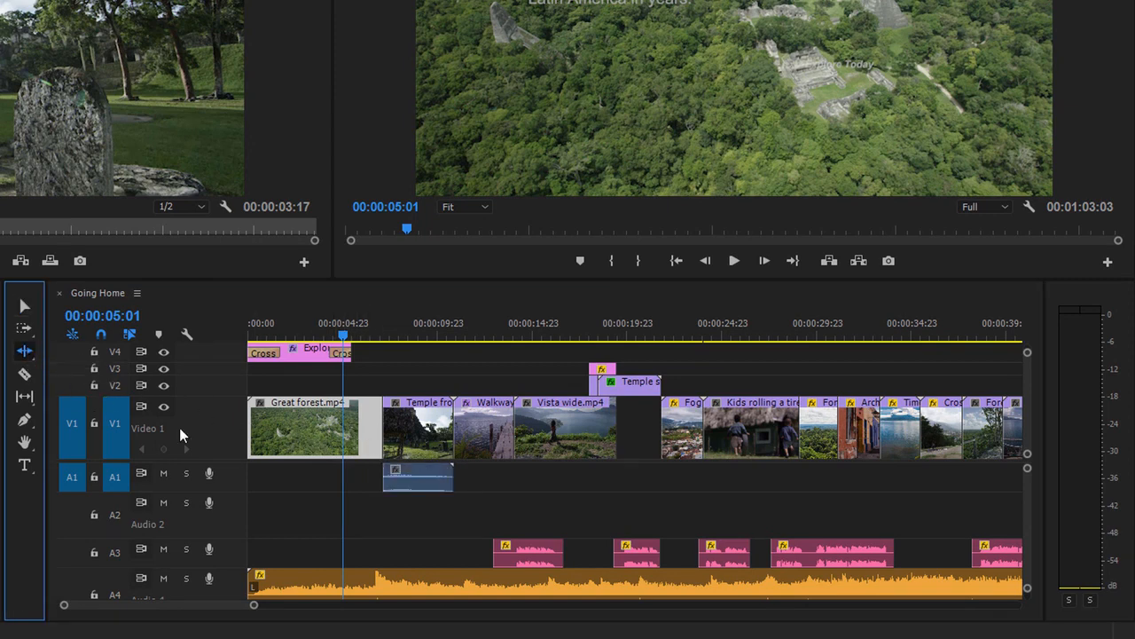
left_click_drag(377, 433, 348, 434)
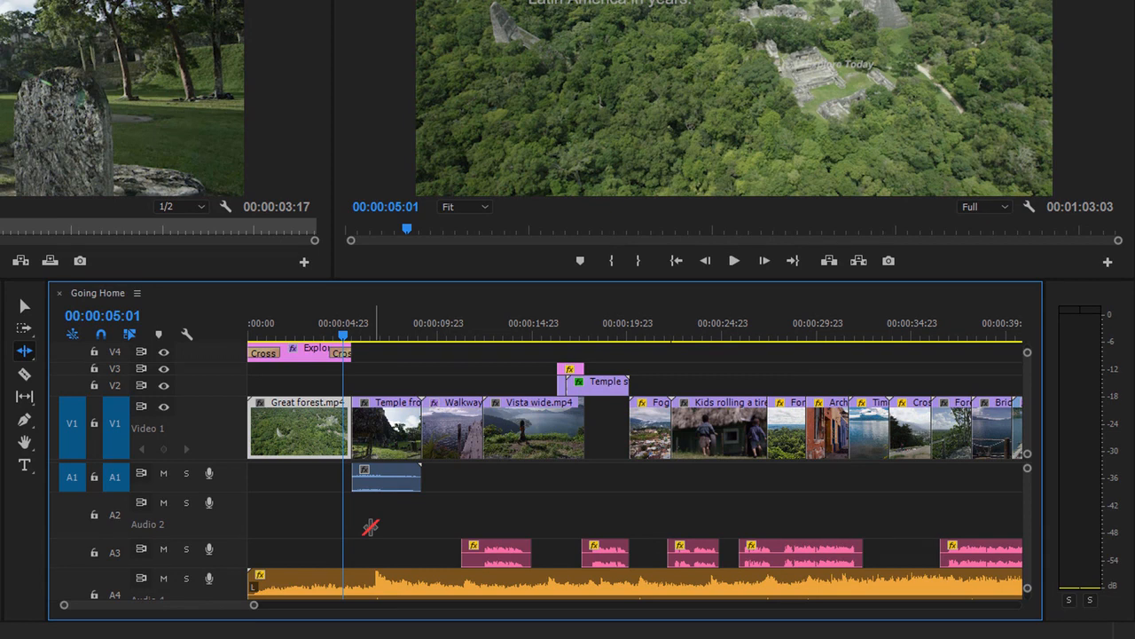
key("ctrl+z")
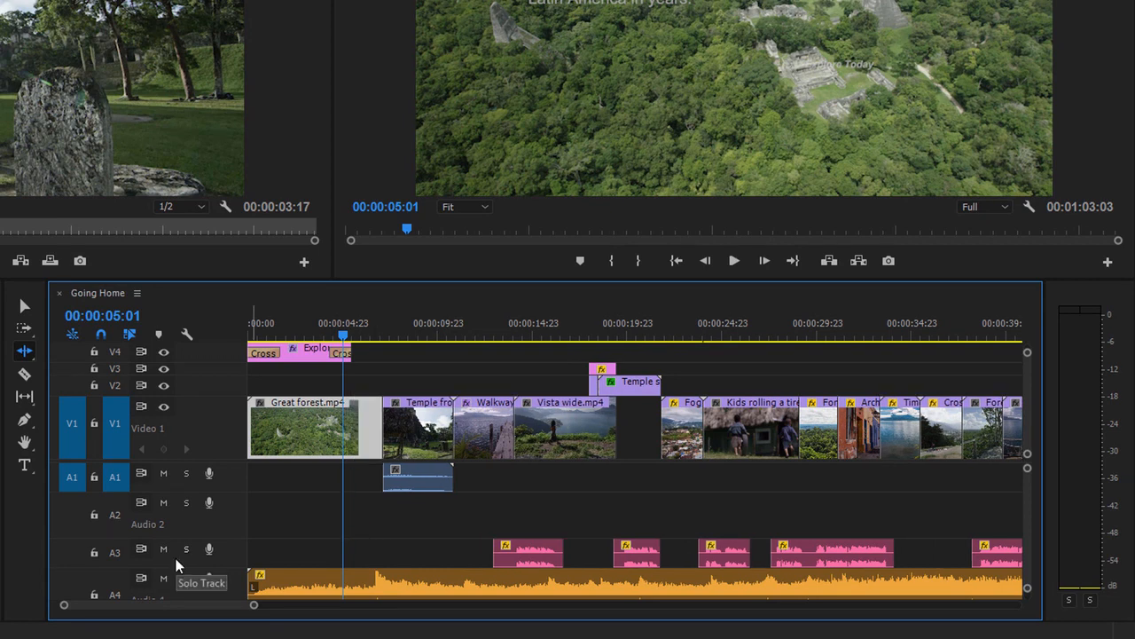
Step: Lock audio tracks A4, A3 and A2, try ripple trimming the end of Great forest.mp4 to the V4 title's end, and undo the trim
left_click(94, 594)
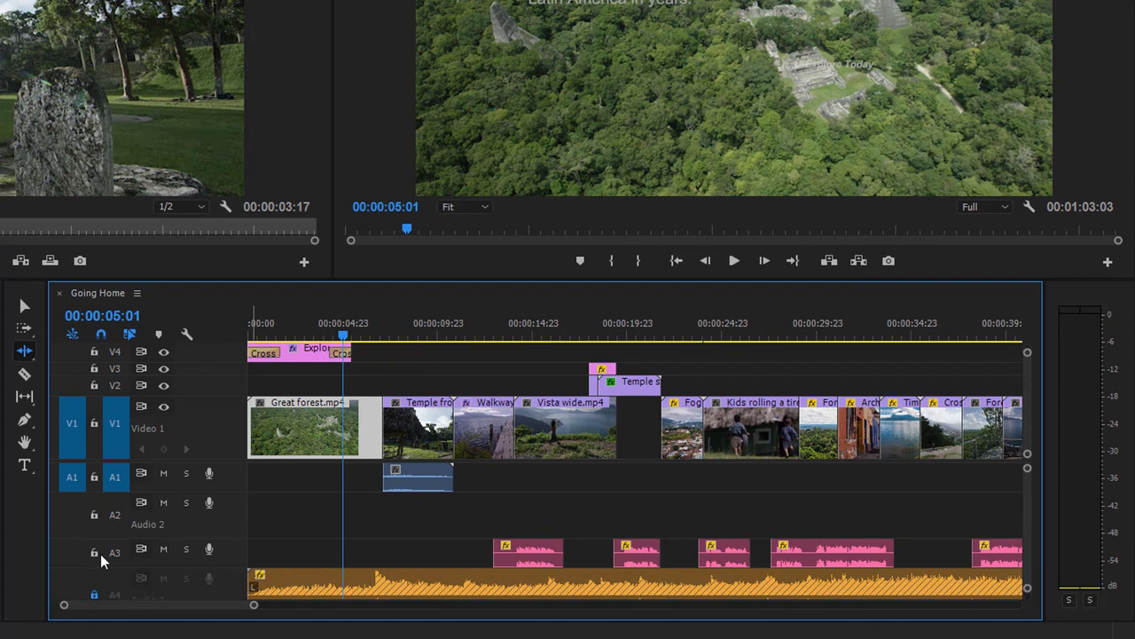
left_click(94, 554)
left_click(94, 515)
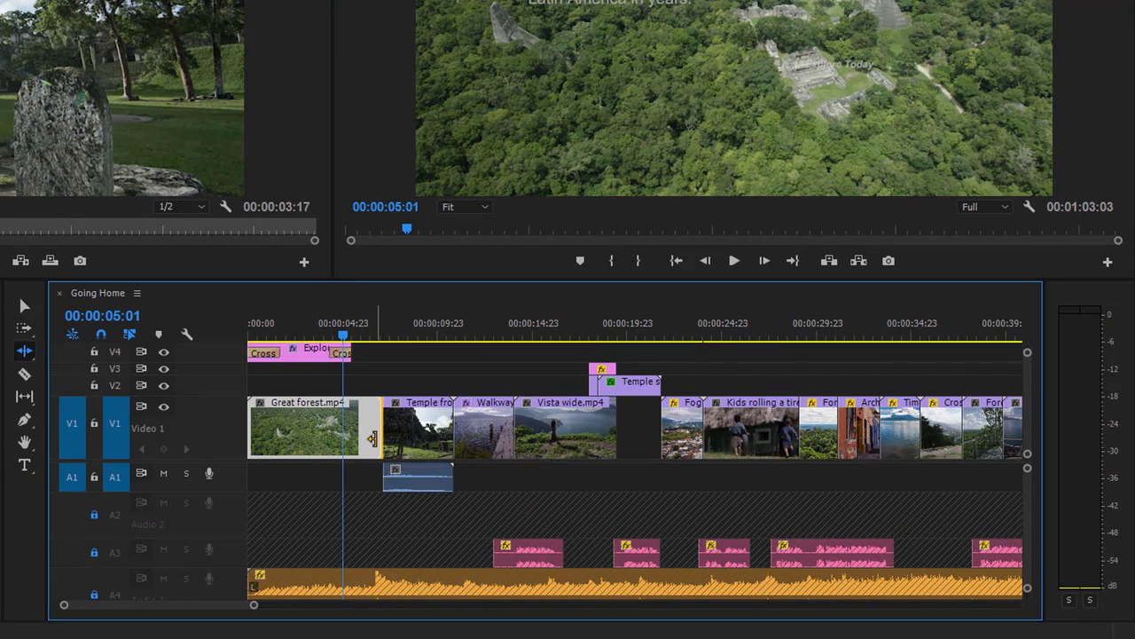
left_click_drag(380, 437, 345, 441)
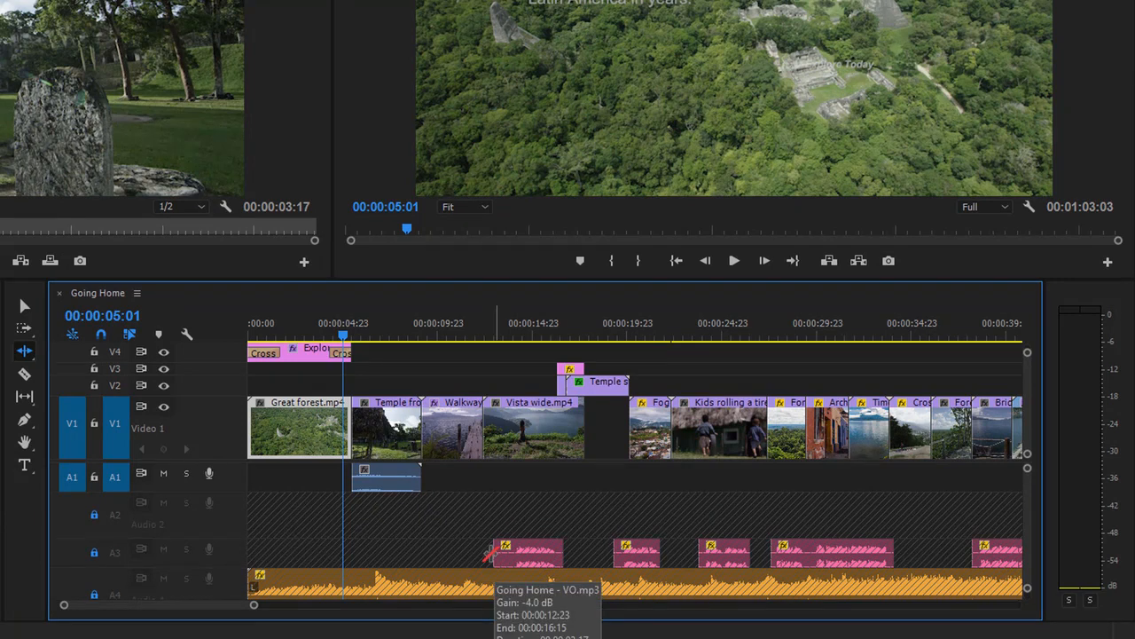
key("ctrl+z")
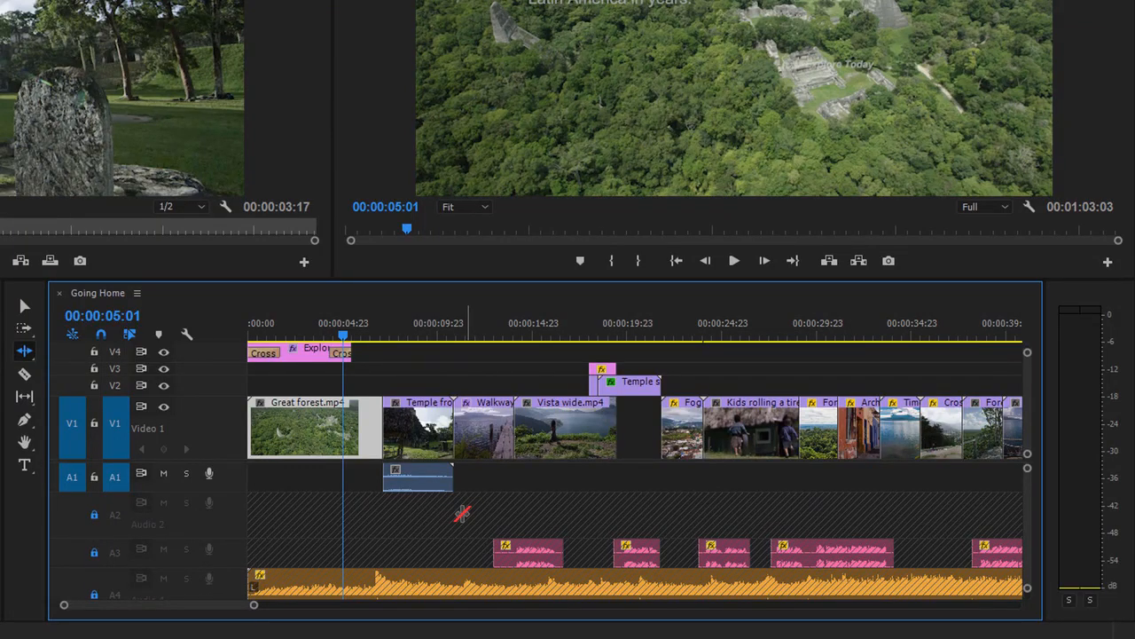
Step: Unlock track A3, try a shorter ripple trim at the end of Great forest.mp4, and undo the trim
left_click(95, 552)
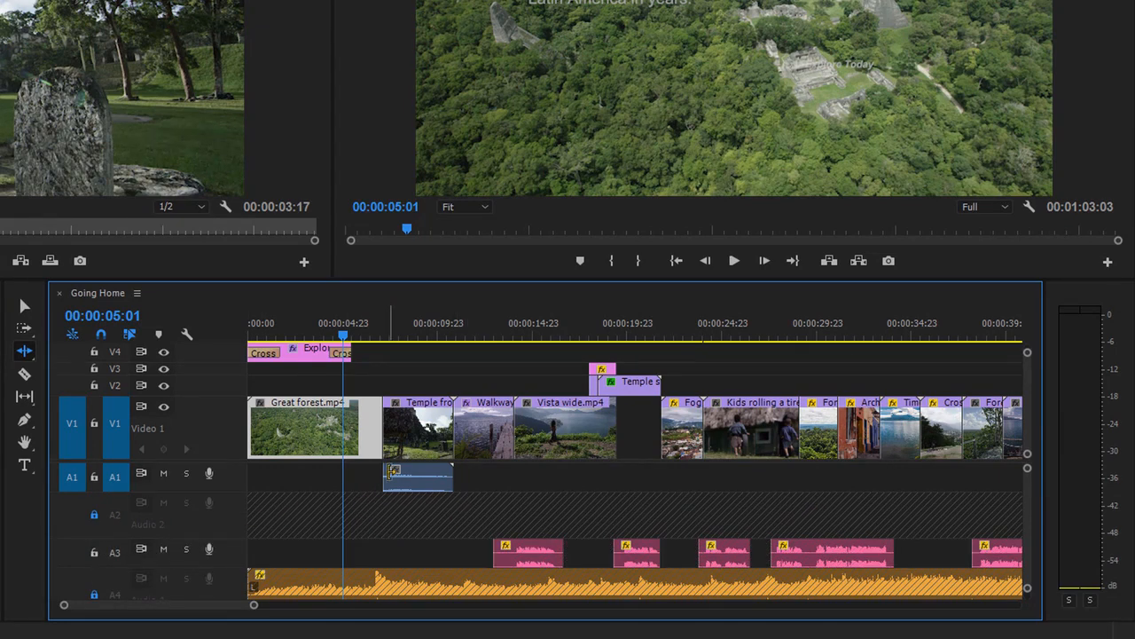
left_click_drag(375, 448, 351, 450)
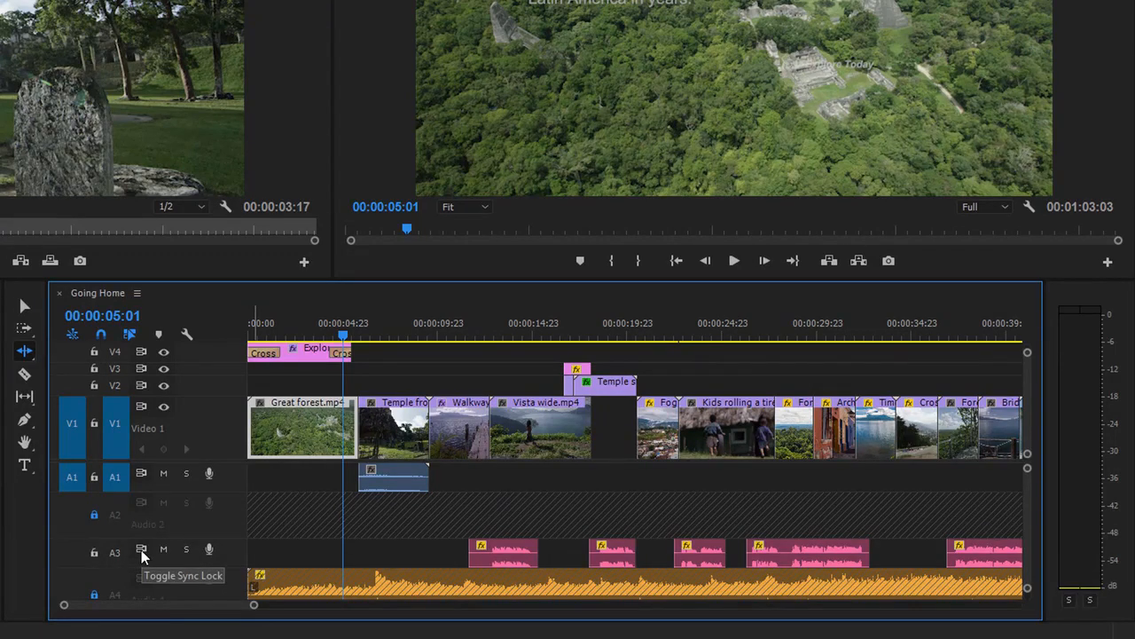
key("ctrl+z")
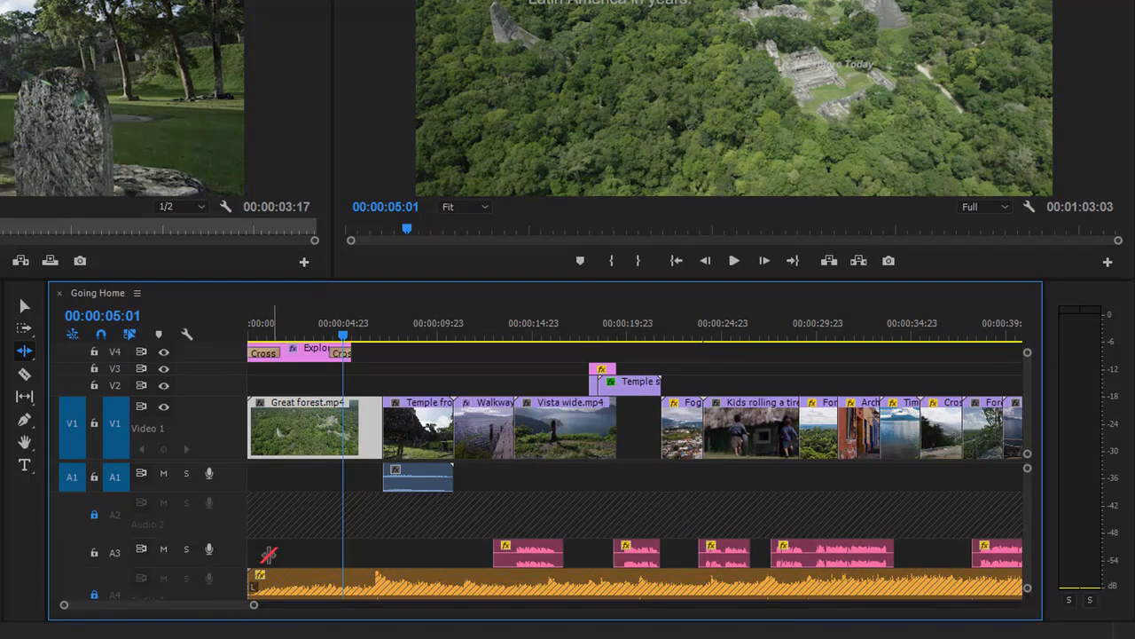
Step: Turn off sync lock on track A3 and ripple trim the end of Great forest.mp4 to the end of the V4 title
left_click(139, 550)
left_click_drag(374, 453, 345, 452)
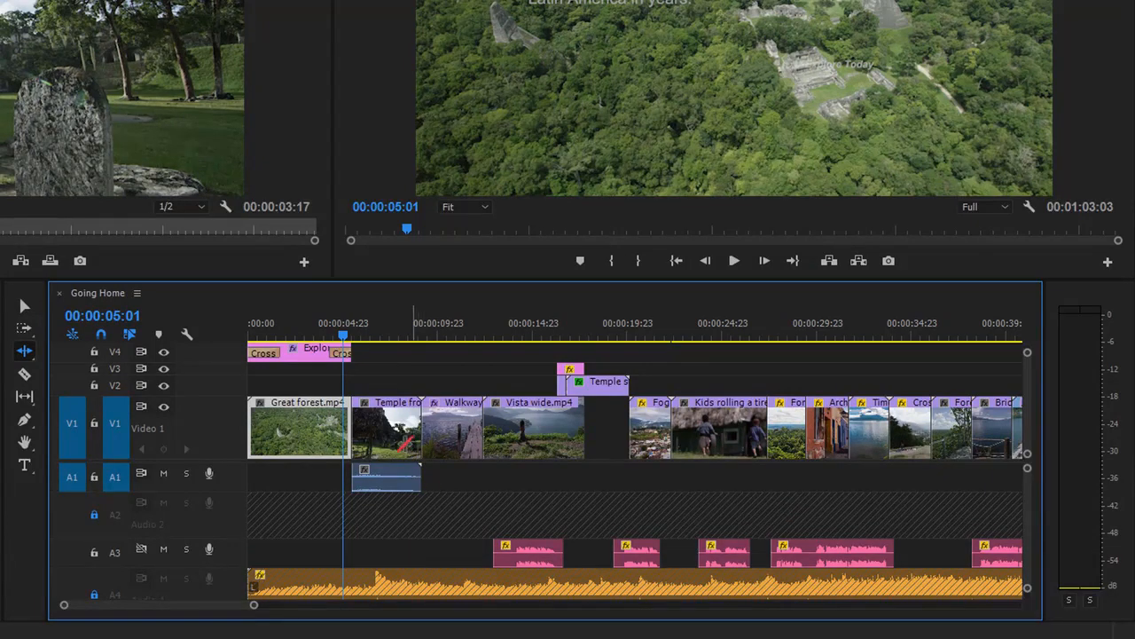
left_click(389, 437)
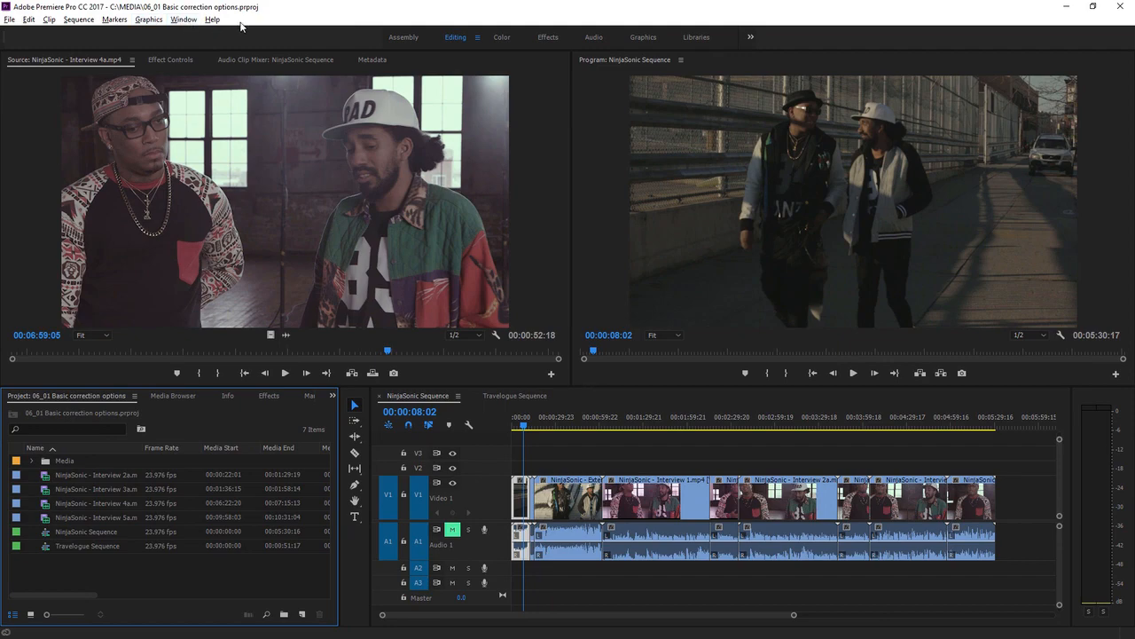
Step: Switch to the Color workspace and reset it to its saved layout
key("alt+Tab")
left_click(502, 37)
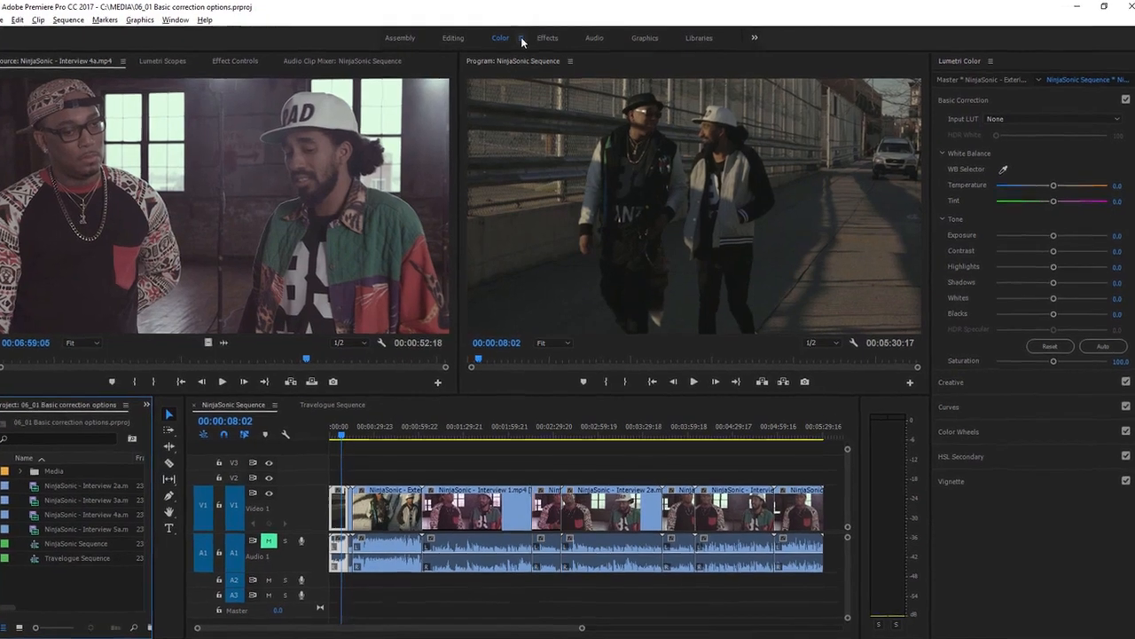
left_click(522, 37)
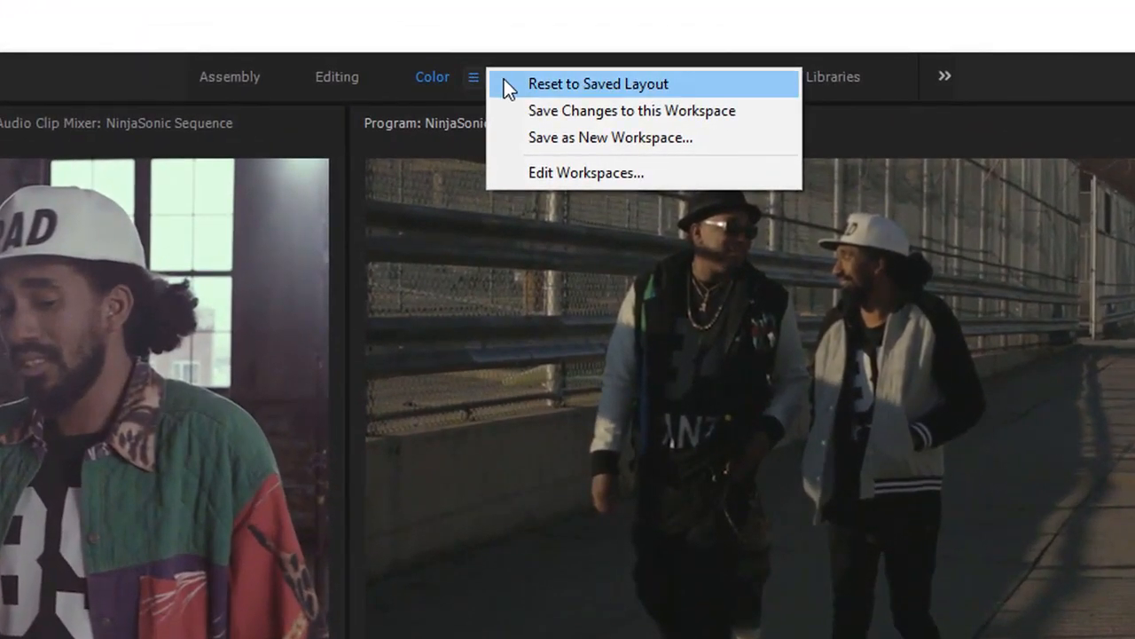
left_click(504, 79)
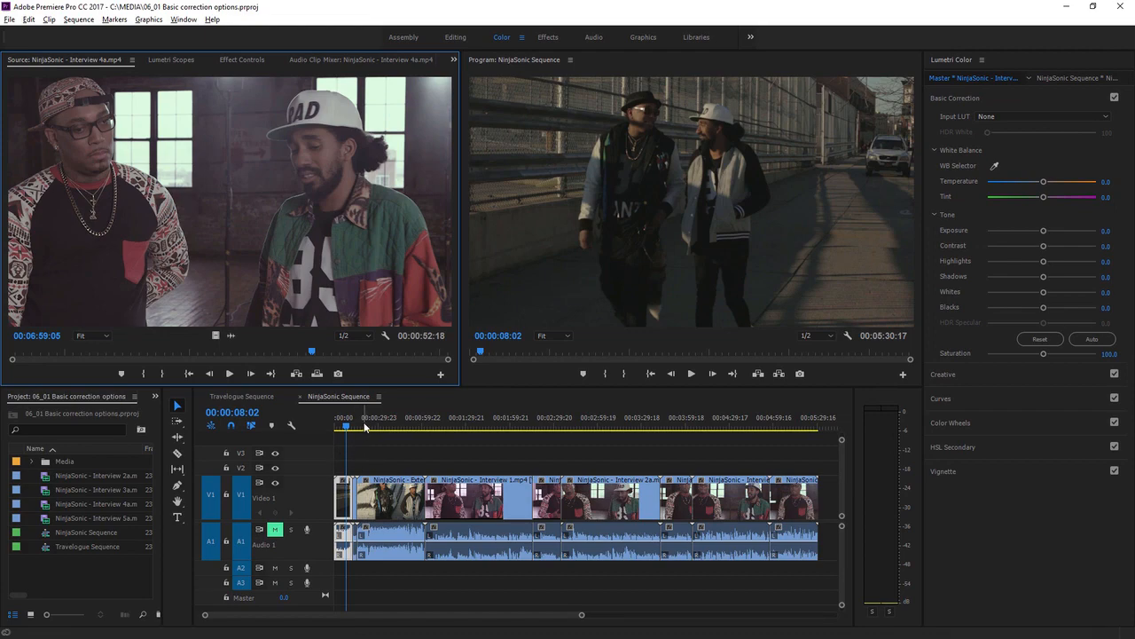
Step: Set the exposure of the opening exterior clip at 00:00:04:11 in NinjaSonic Sequence to 3.1
left_click_drag(368, 426, 394, 427)
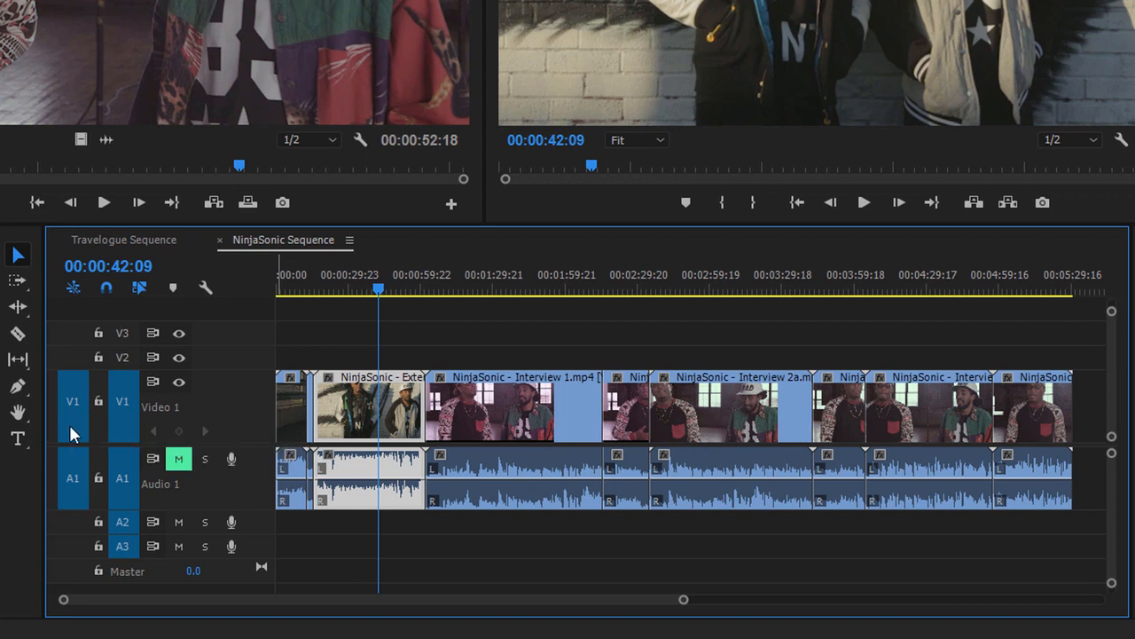
left_click(288, 290)
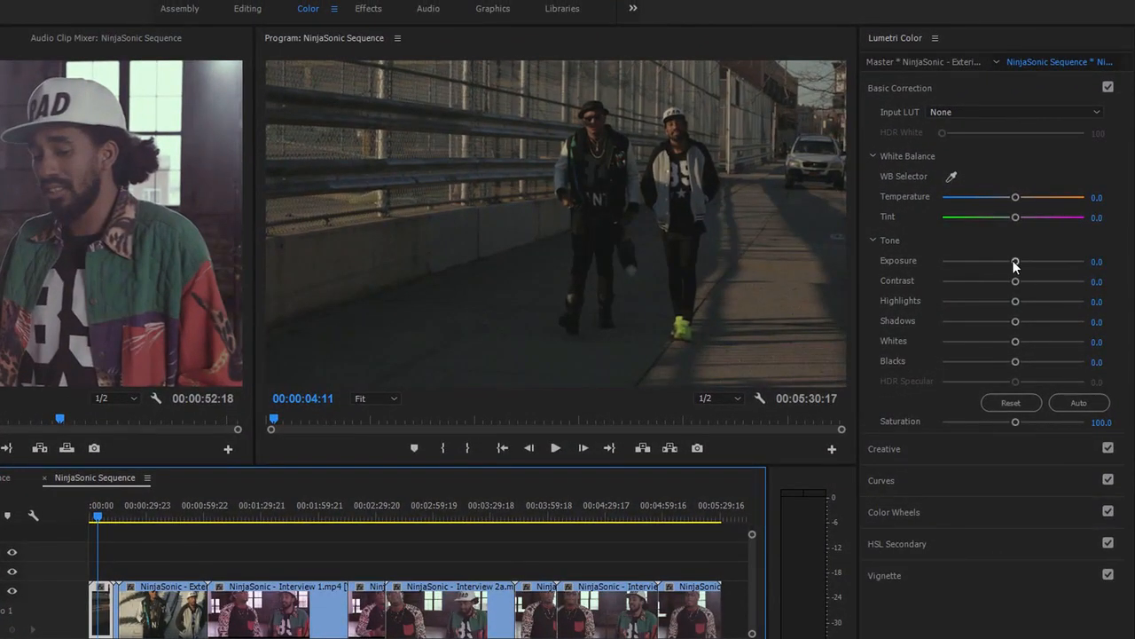
left_click_drag(1015, 266, 1057, 261)
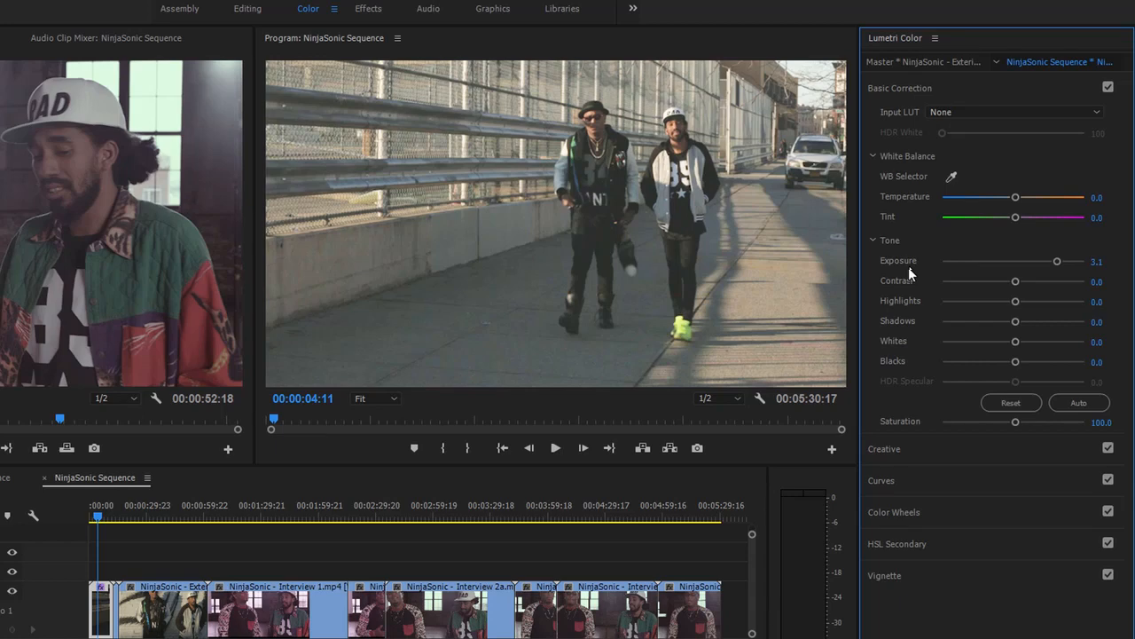
Step: Go to NinjaSonic - Interview 1.mp4 at 00:01:37:16 and set its tint to -28.6
left_click(278, 518)
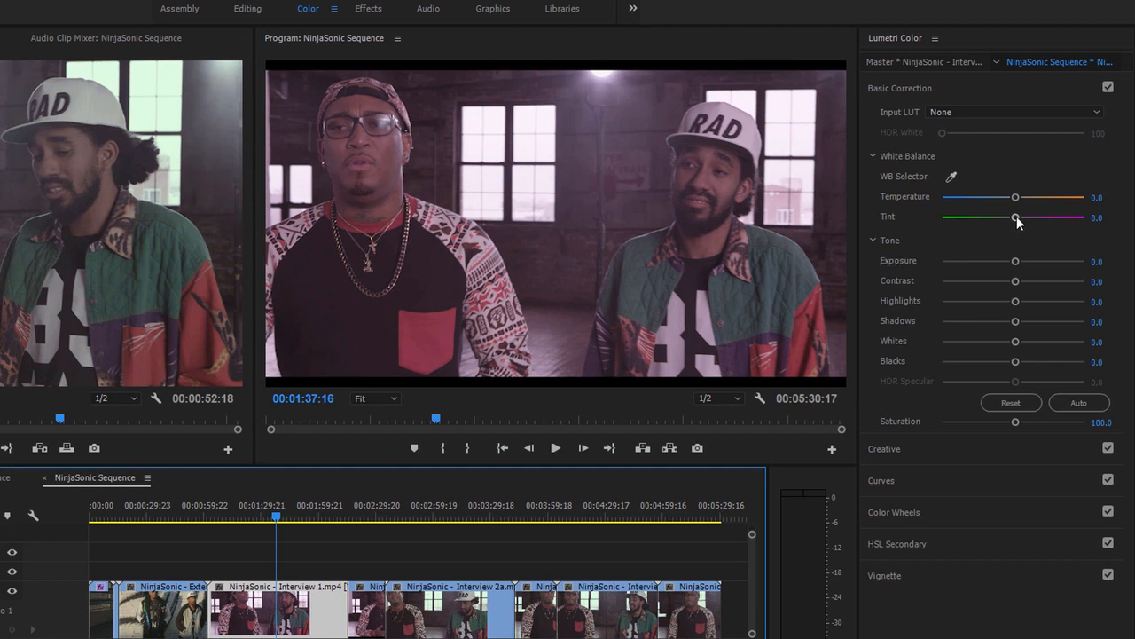
left_click_drag(1017, 216, 989, 237)
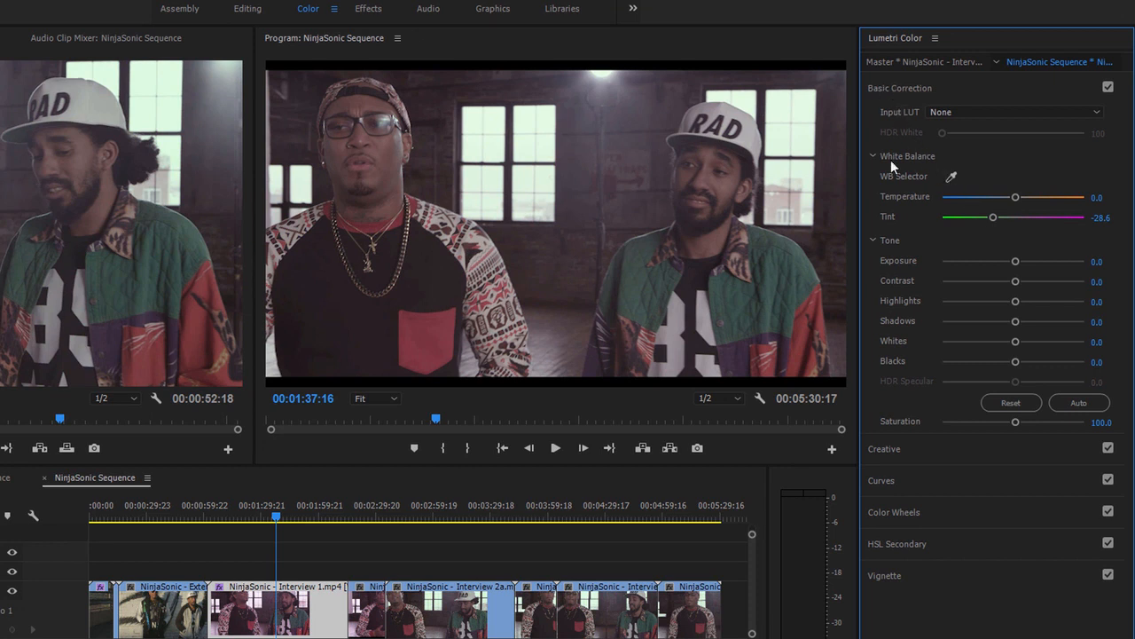
Step: Look through the Creative and Curves sections, and compare the interview clip with Basic Correction off and on
left_click(937, 449)
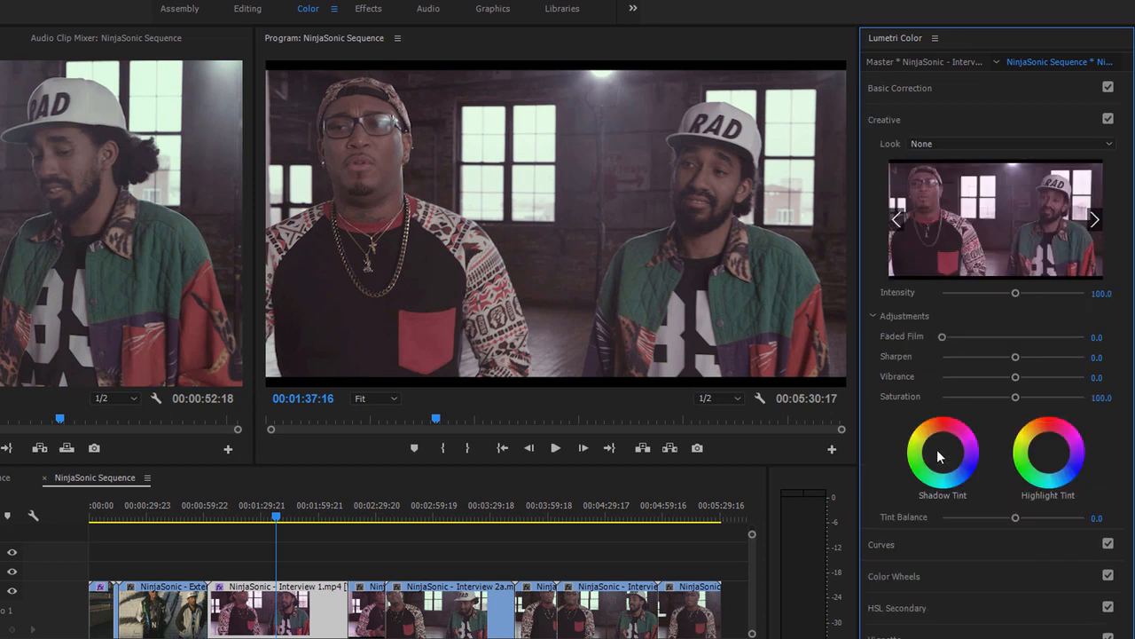
left_click(926, 543)
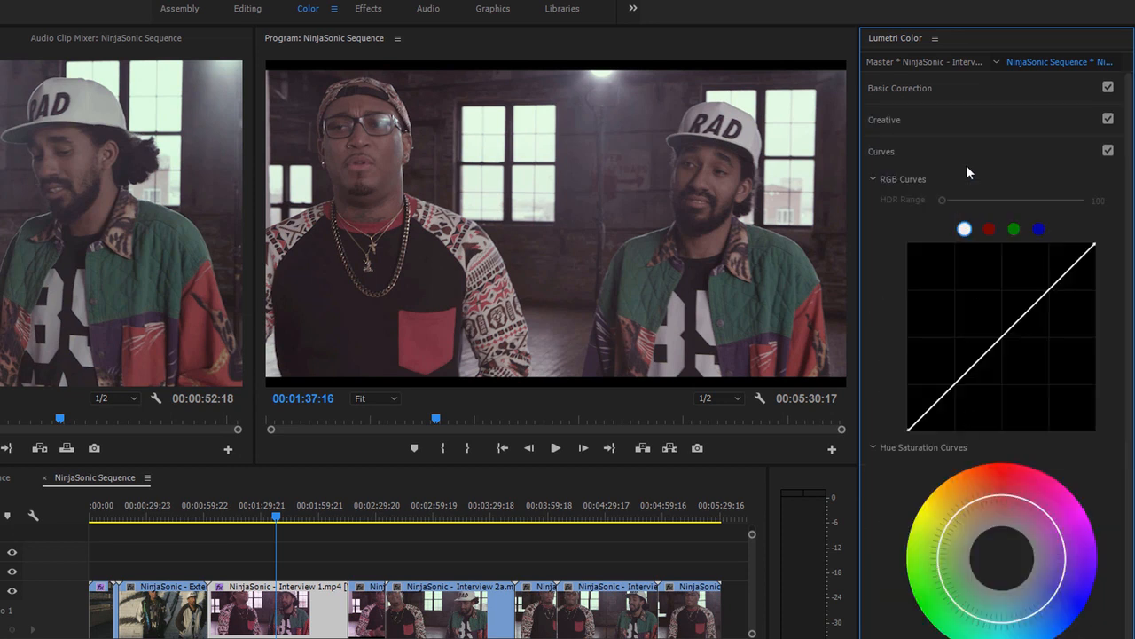
left_click(1032, 90)
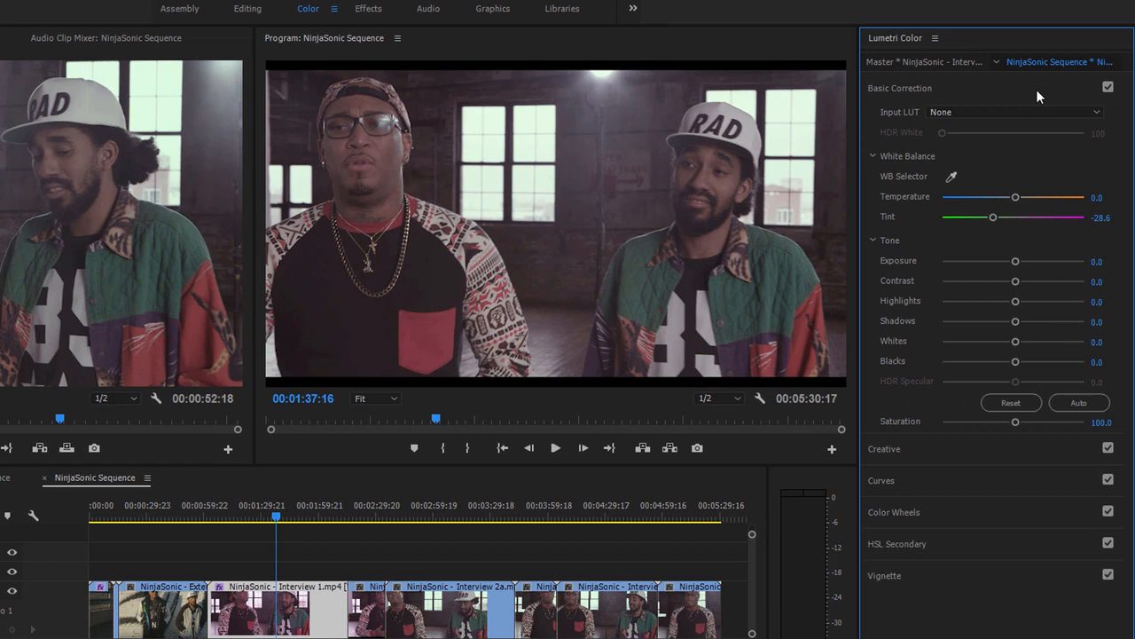
left_click(1108, 88)
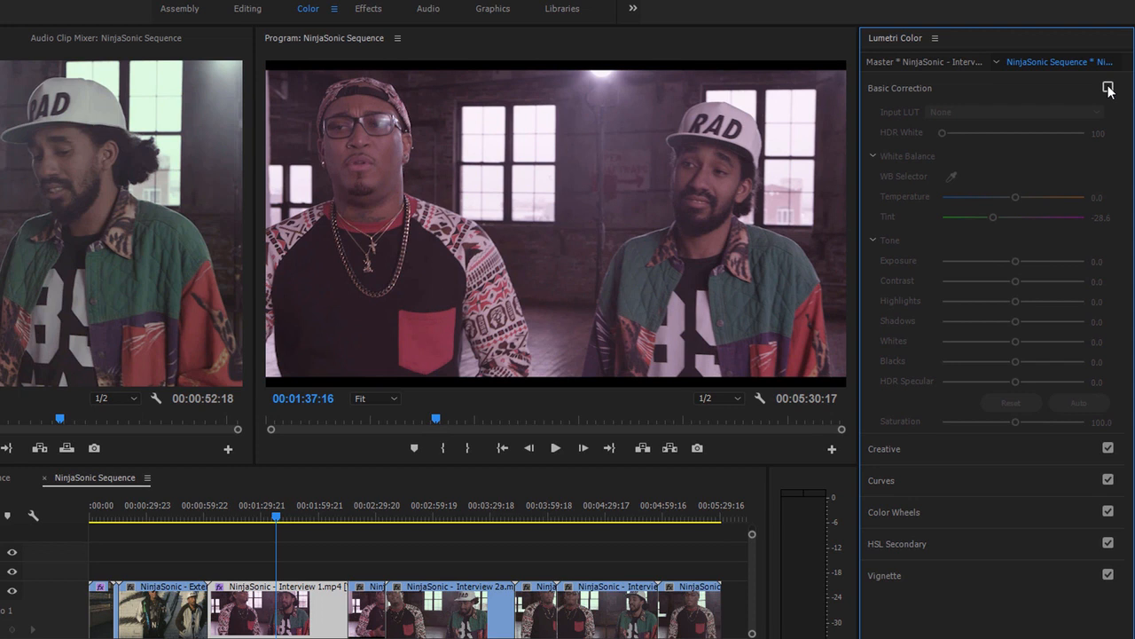
left_click(1108, 89)
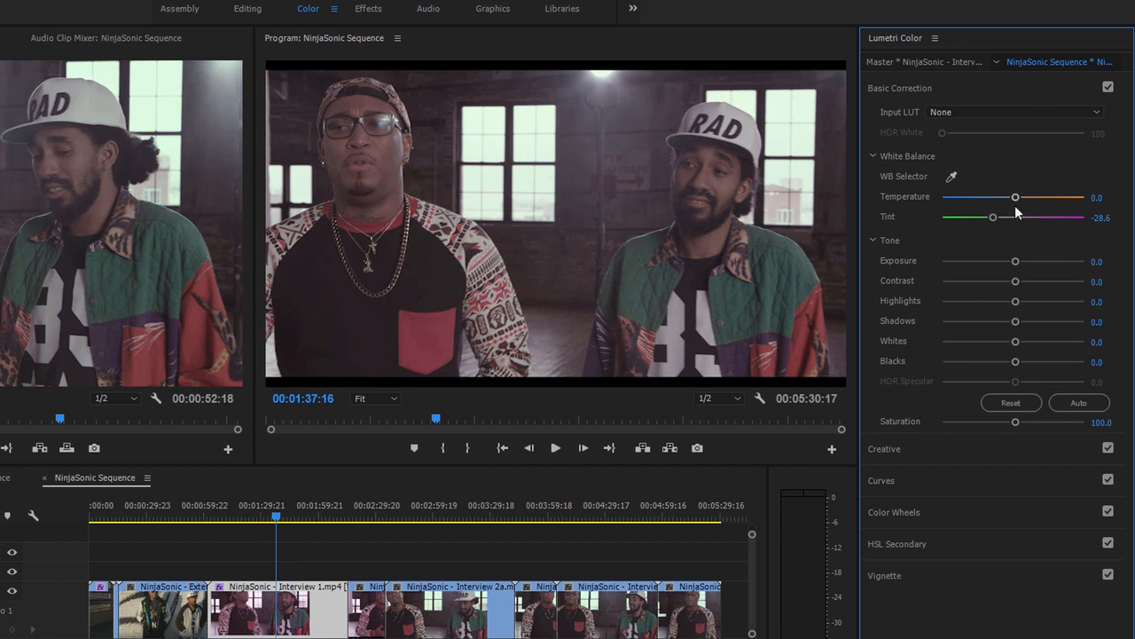
Step: Reset the interview clip's tint and set its white balance by sampling the white area of the man's shirt
double_click(994, 218)
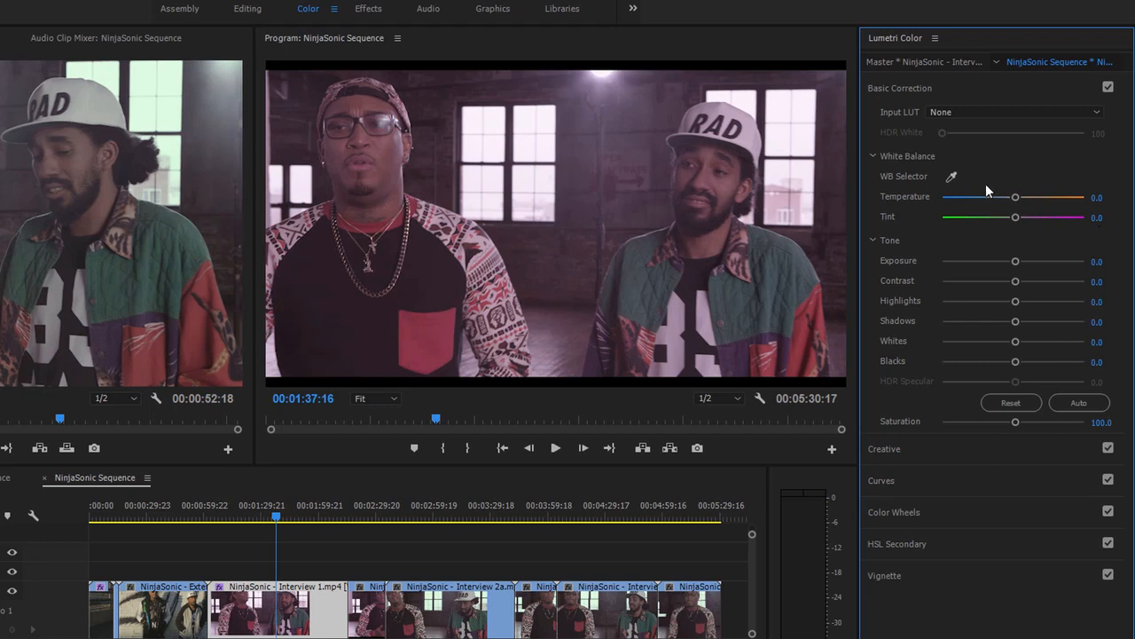
left_click(952, 177)
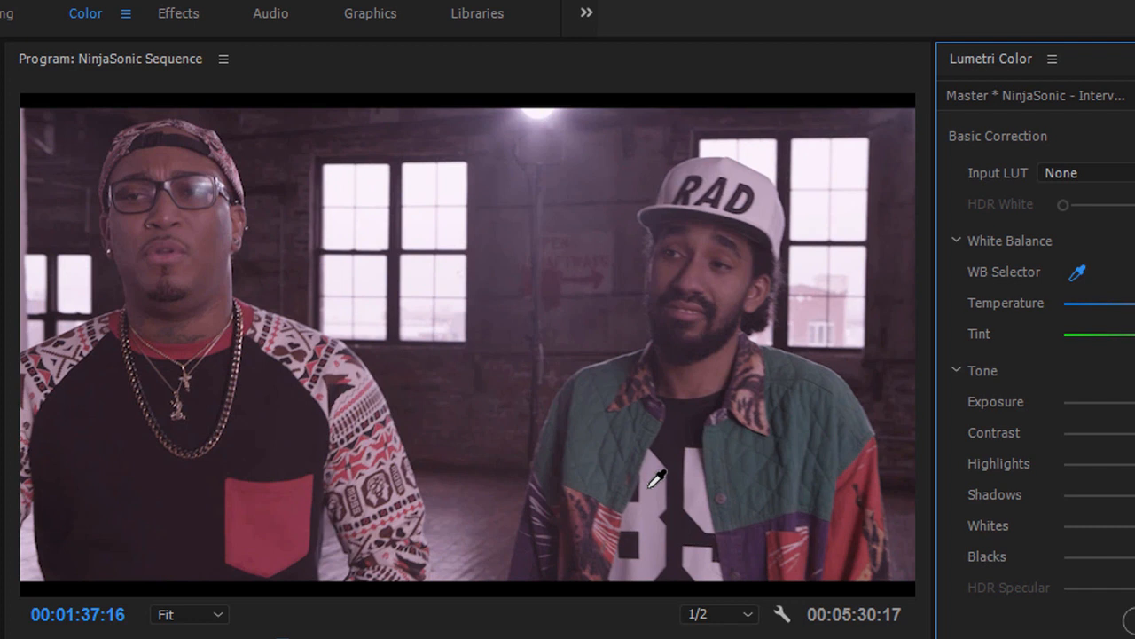
left_click(650, 486)
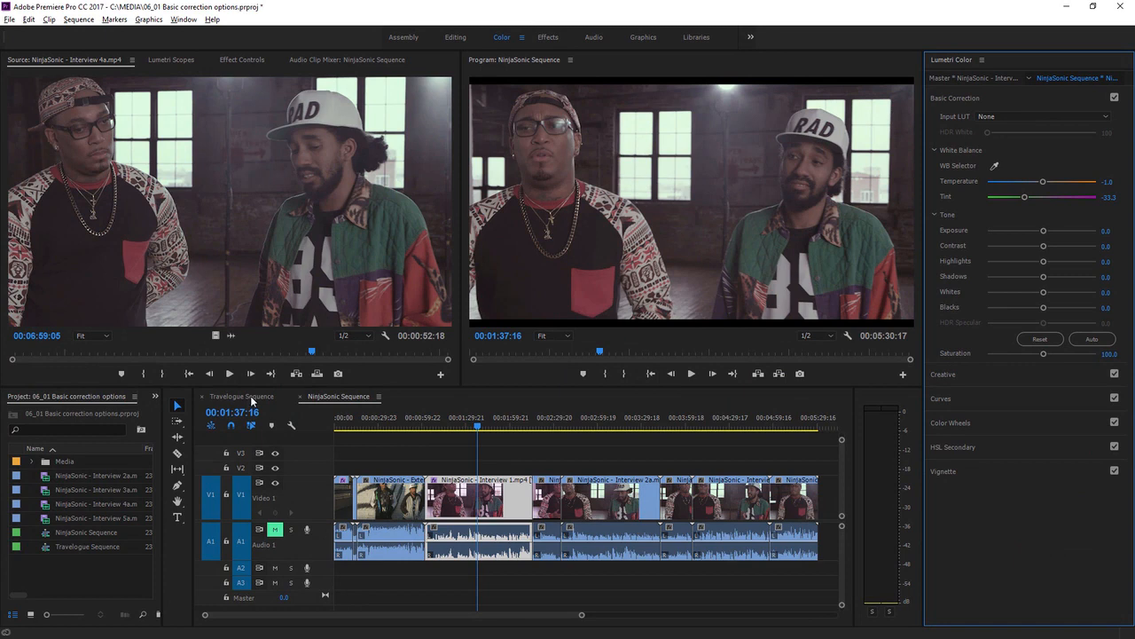
Step: In Travelogue Sequence, set the contrast of the aerial houses clip at 00:00:50:06 to about 50 and return to the Editing workspace
left_click(249, 397)
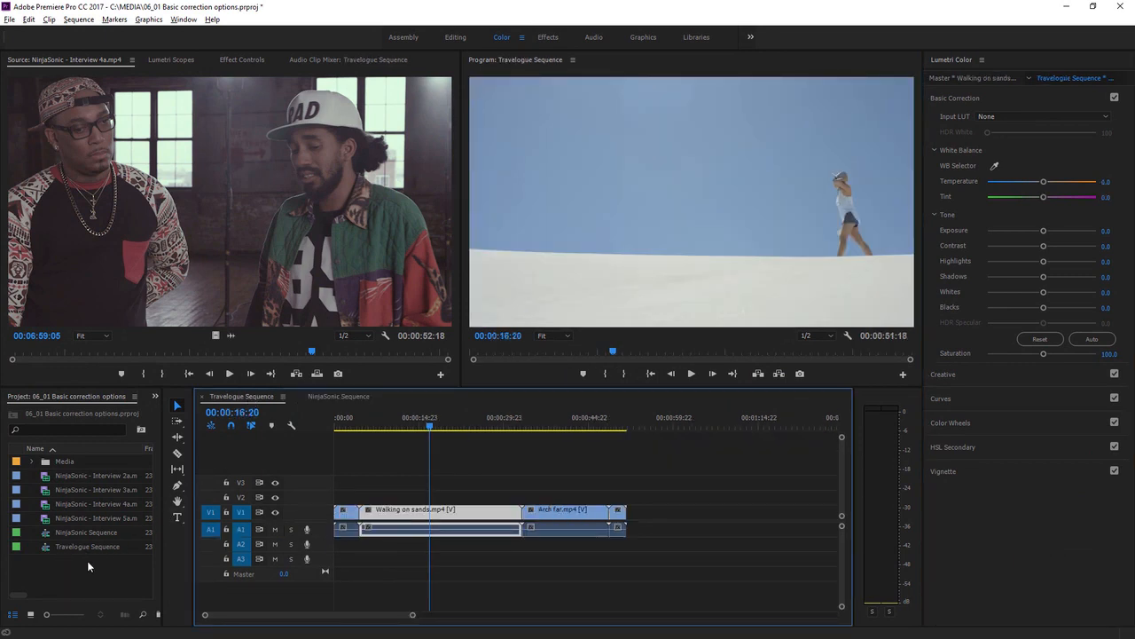
left_click(619, 425)
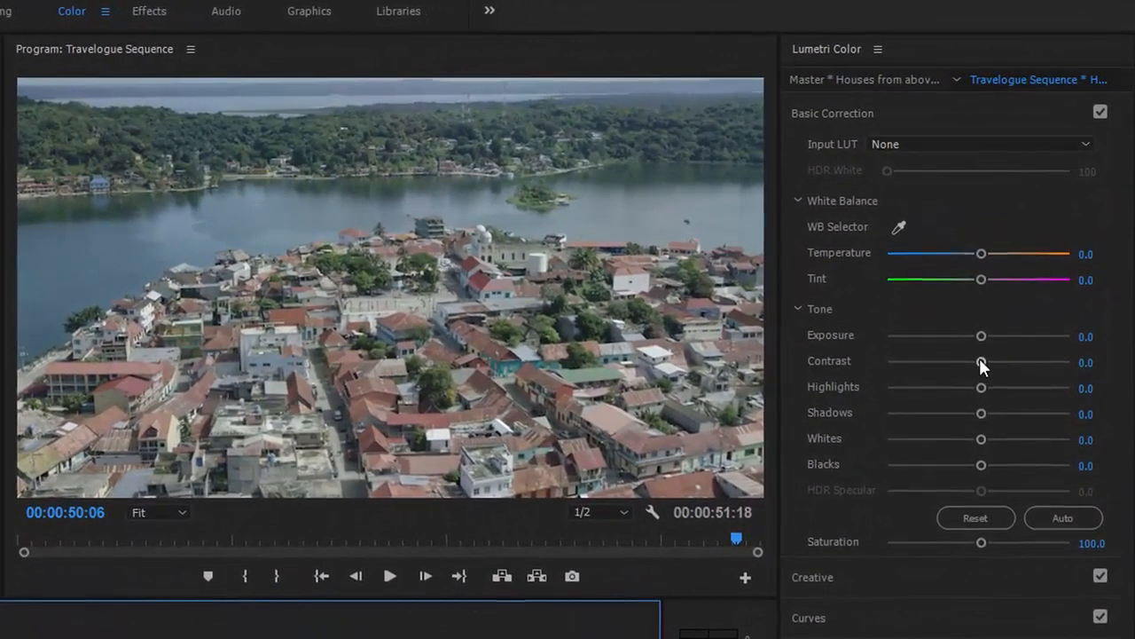
left_click_drag(983, 355, 1046, 362)
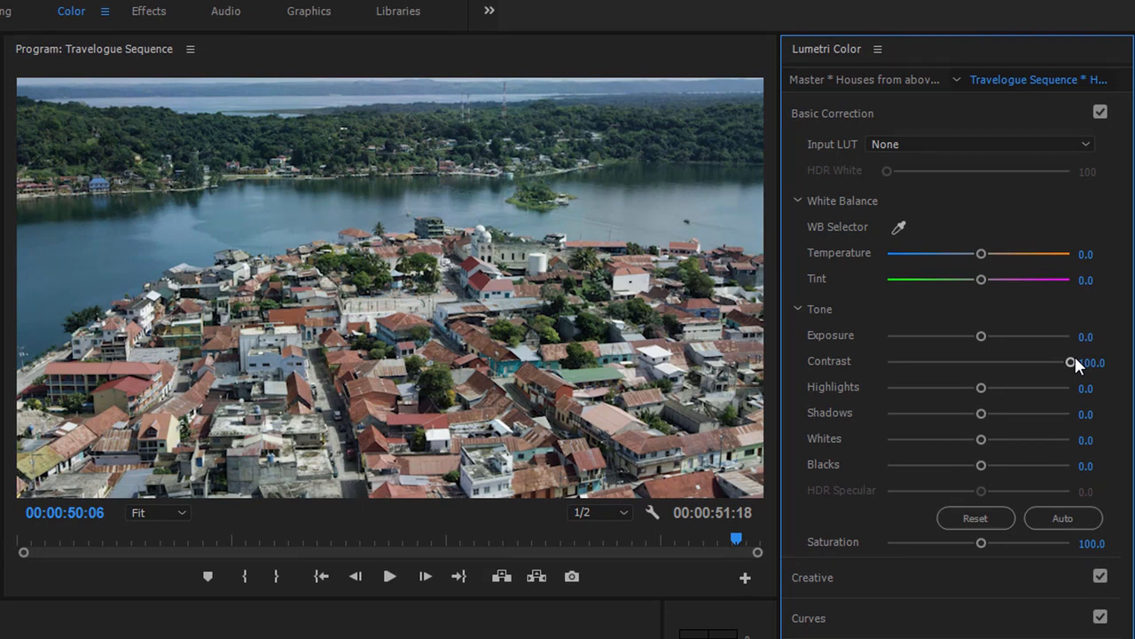
left_click_drag(1072, 362, 1025, 365)
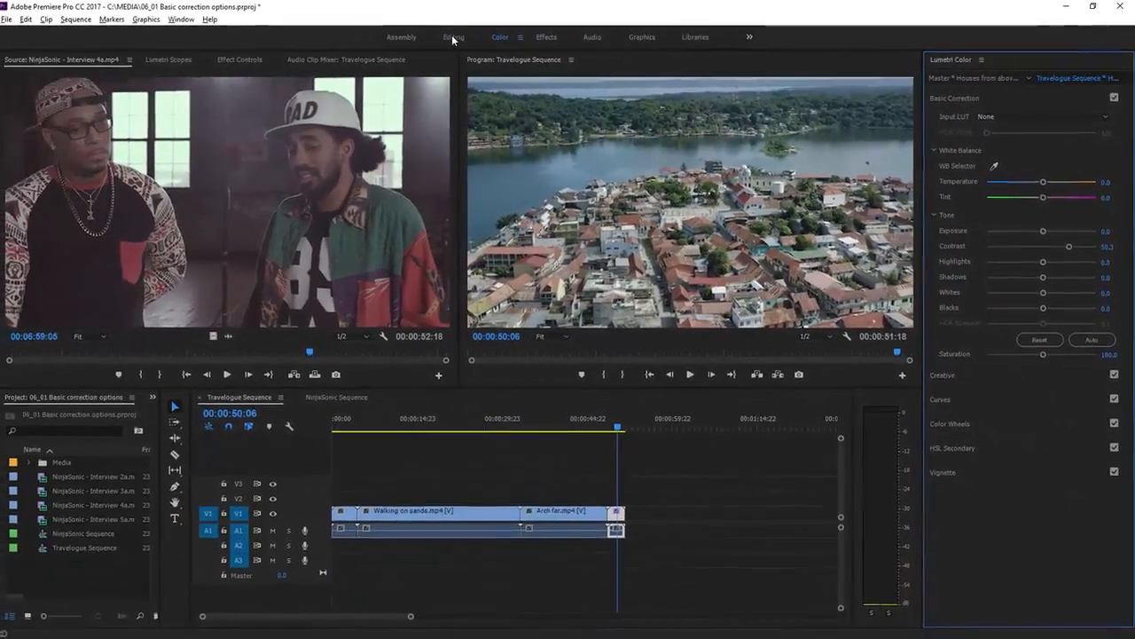
left_click(454, 38)
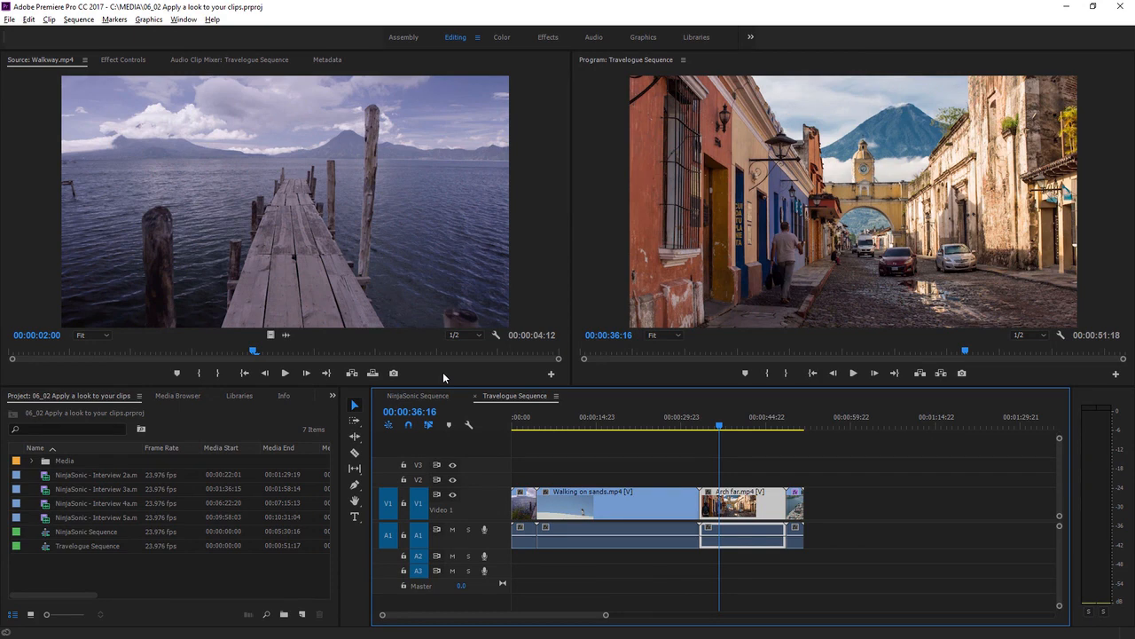
Step: Switch to the Color workspace, open Arch far.mp4 from the Media bin as a source, and reselect its Travelogue Sequence clip with Lumetri settings slightly widened
left_click(501, 38)
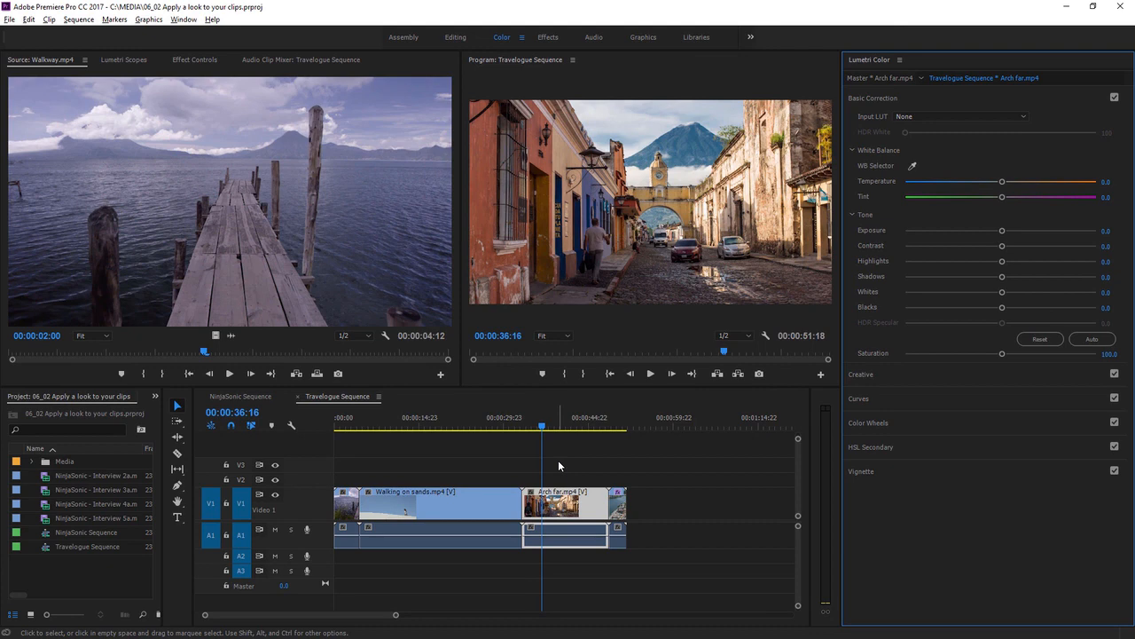
left_click(31, 462)
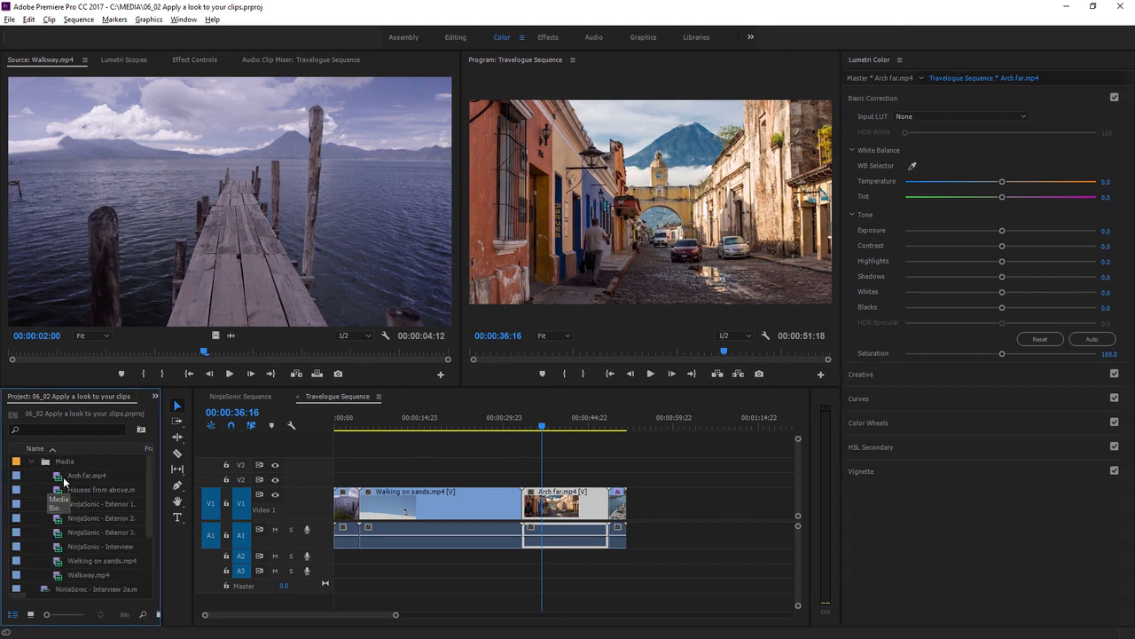
double_click(57, 480)
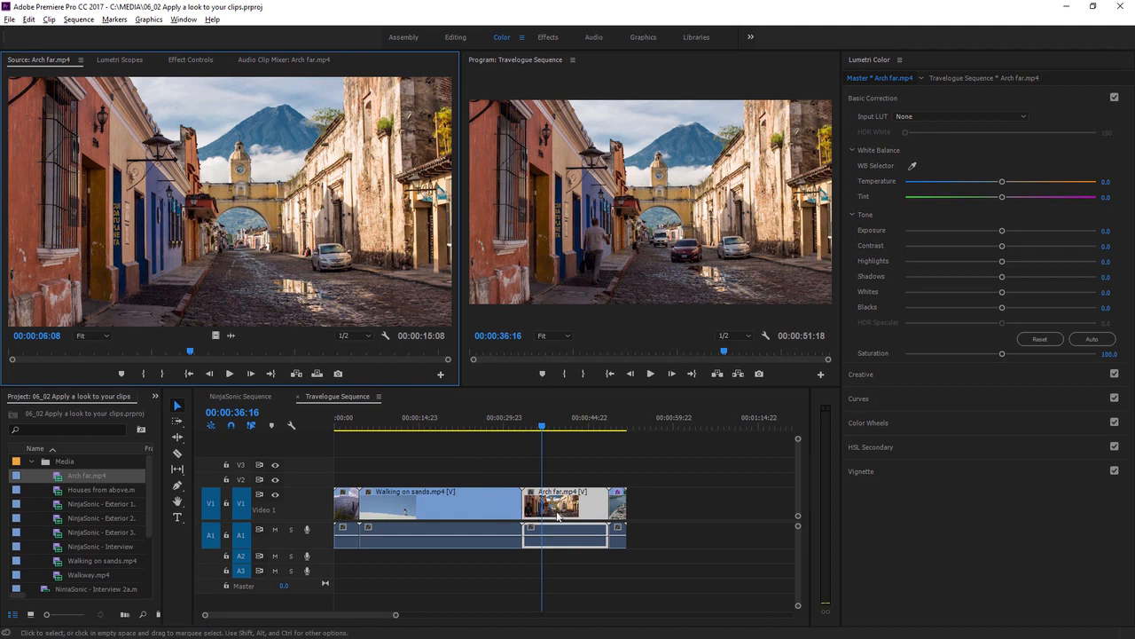
left_click(582, 510)
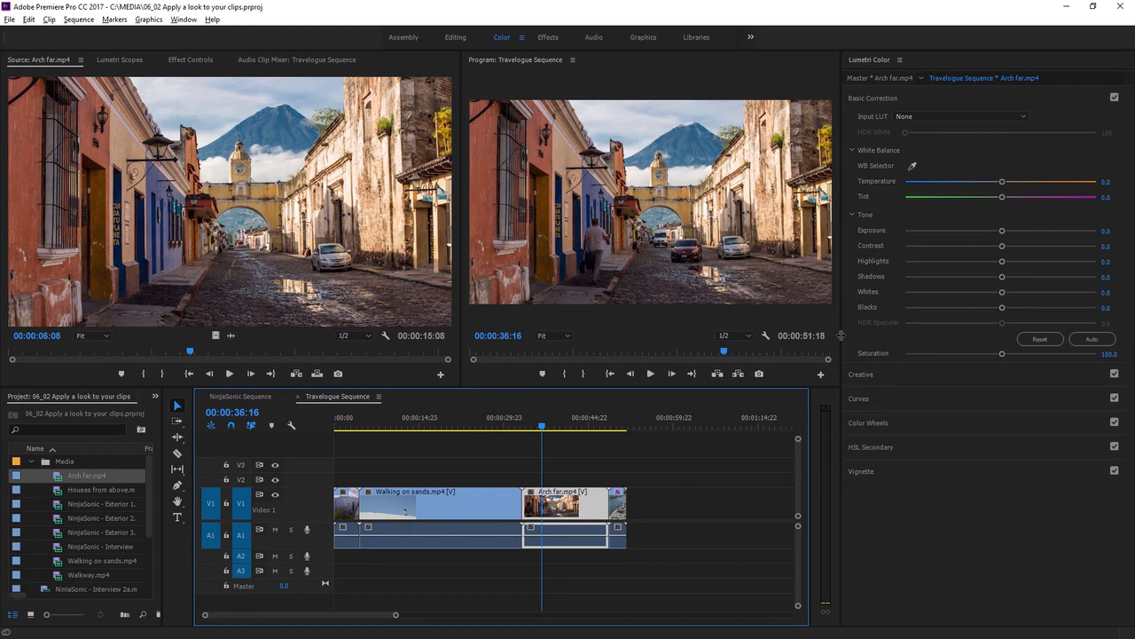
left_click_drag(841, 335, 834, 335)
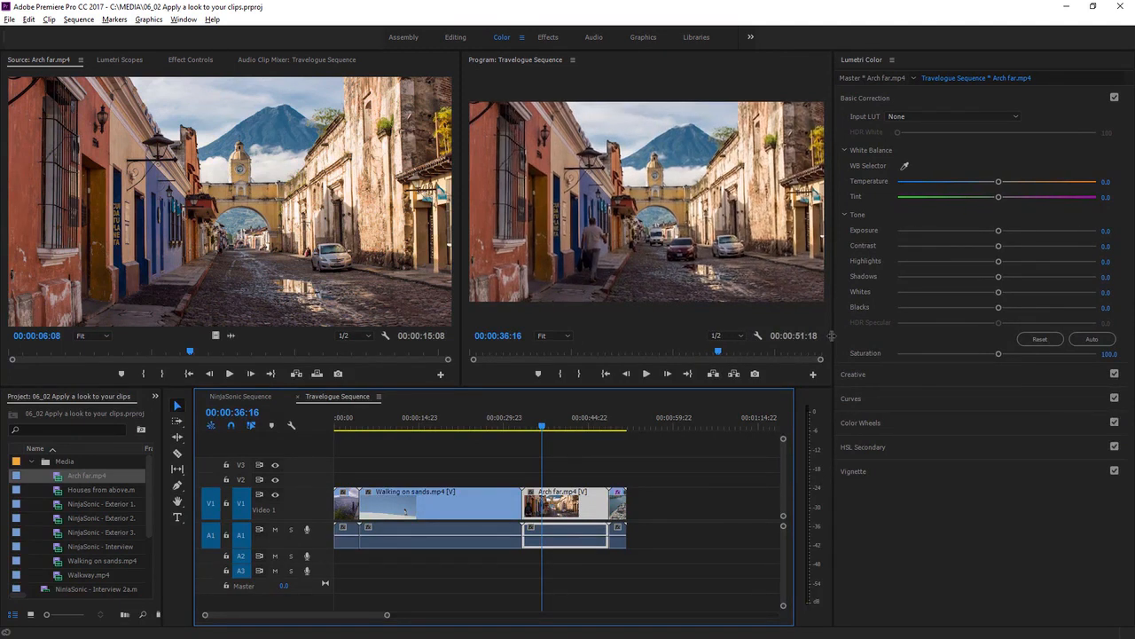
Step: Browse the Creative look previews for the Arch far.mp4 clip and apply the Fuji F125 Kodak 2393 (by Adobe) look
left_click(891, 373)
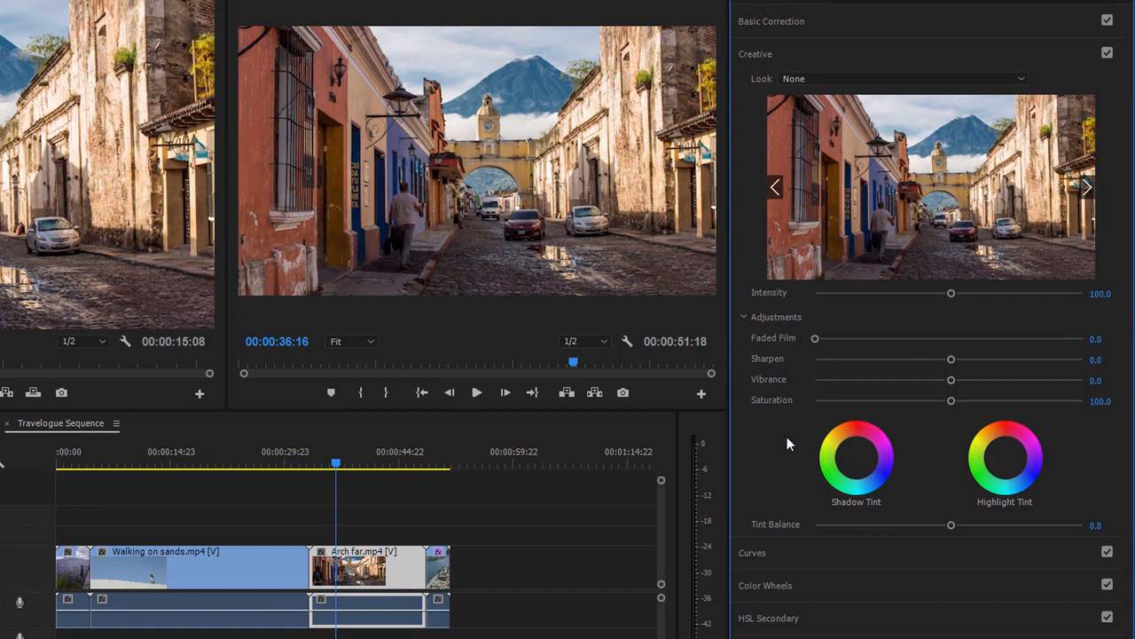
left_click(922, 78)
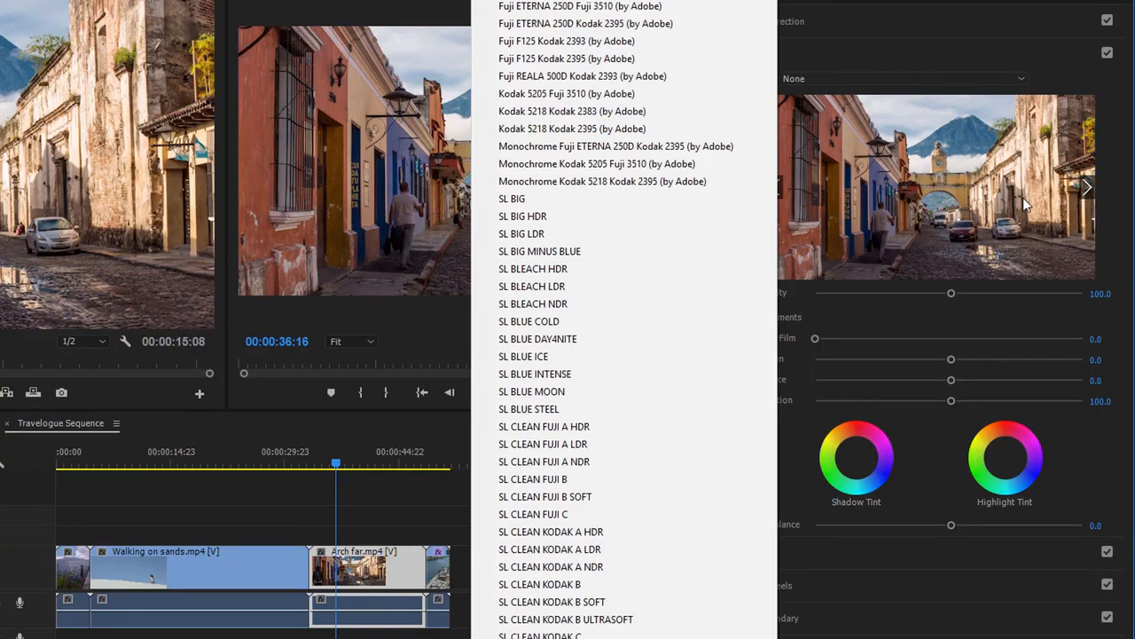
left_click(1116, 220)
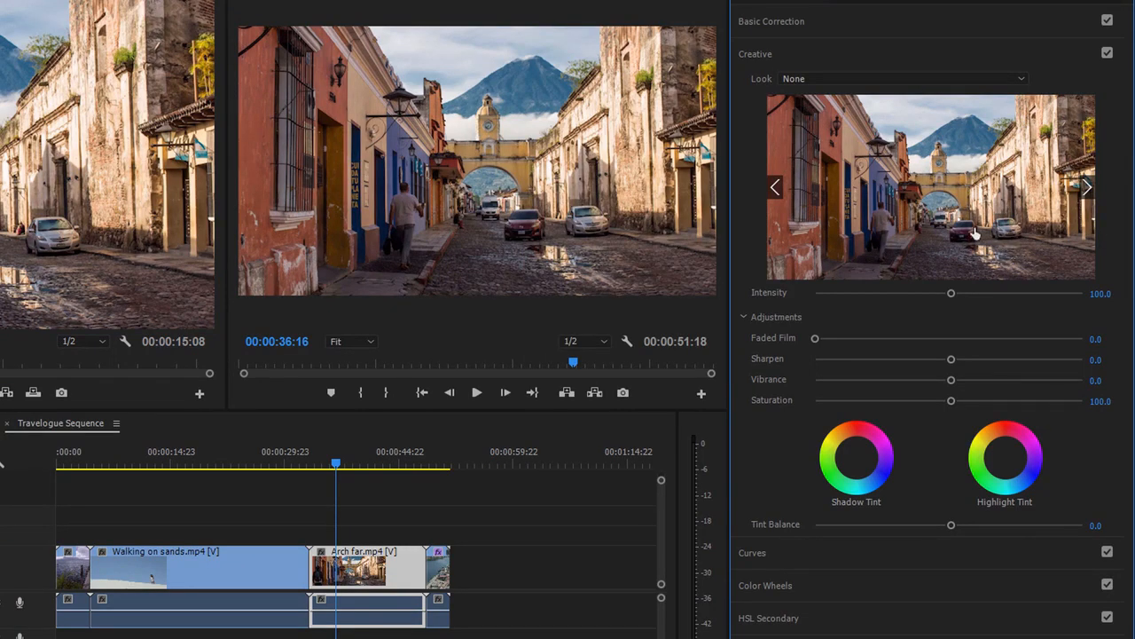
left_click(1087, 190)
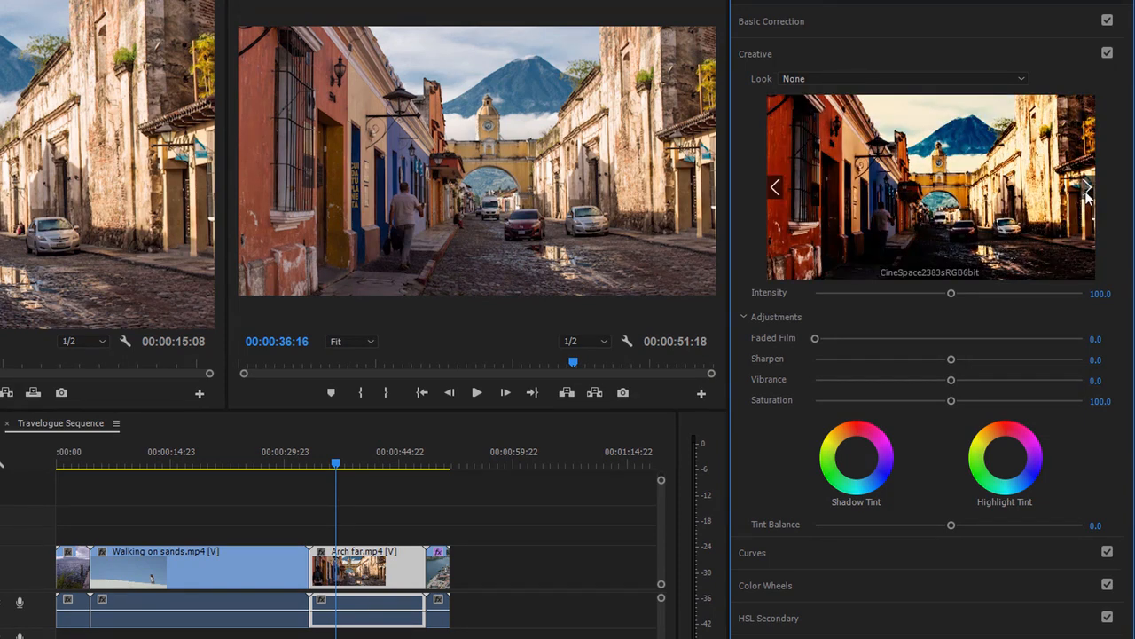
left_click(1087, 192)
left_click(1088, 192)
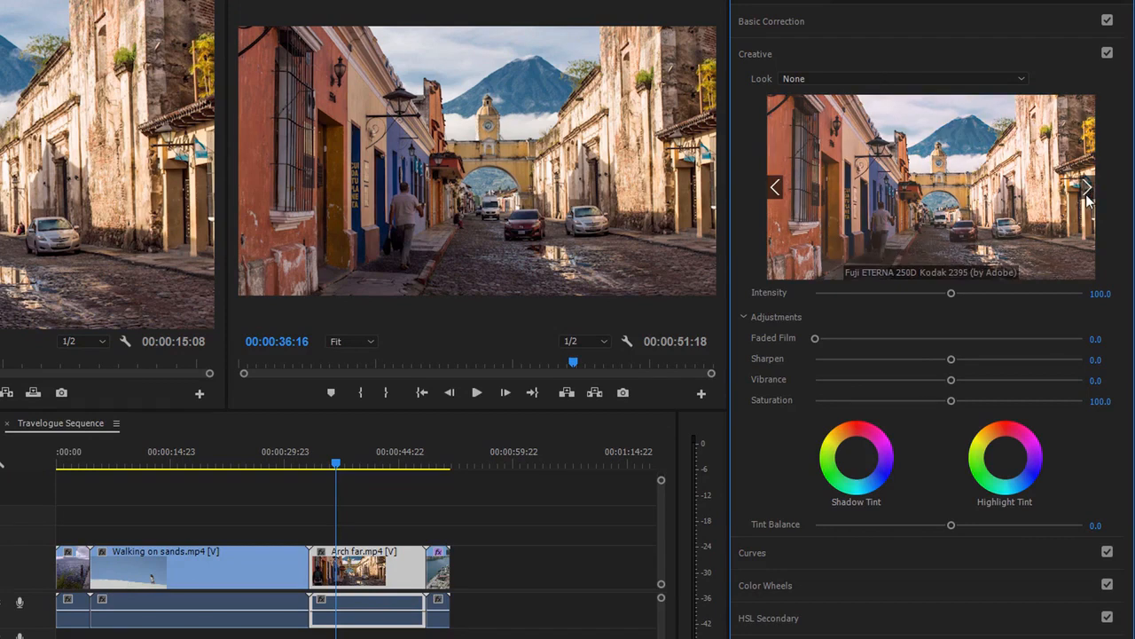
left_click(1089, 189)
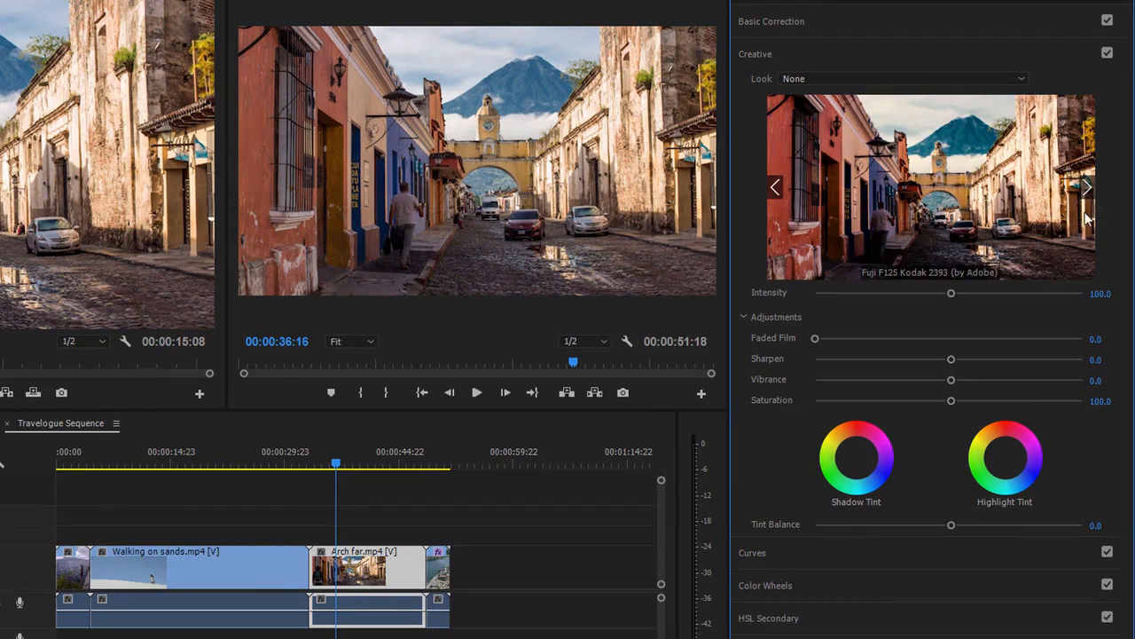
left_click(983, 187)
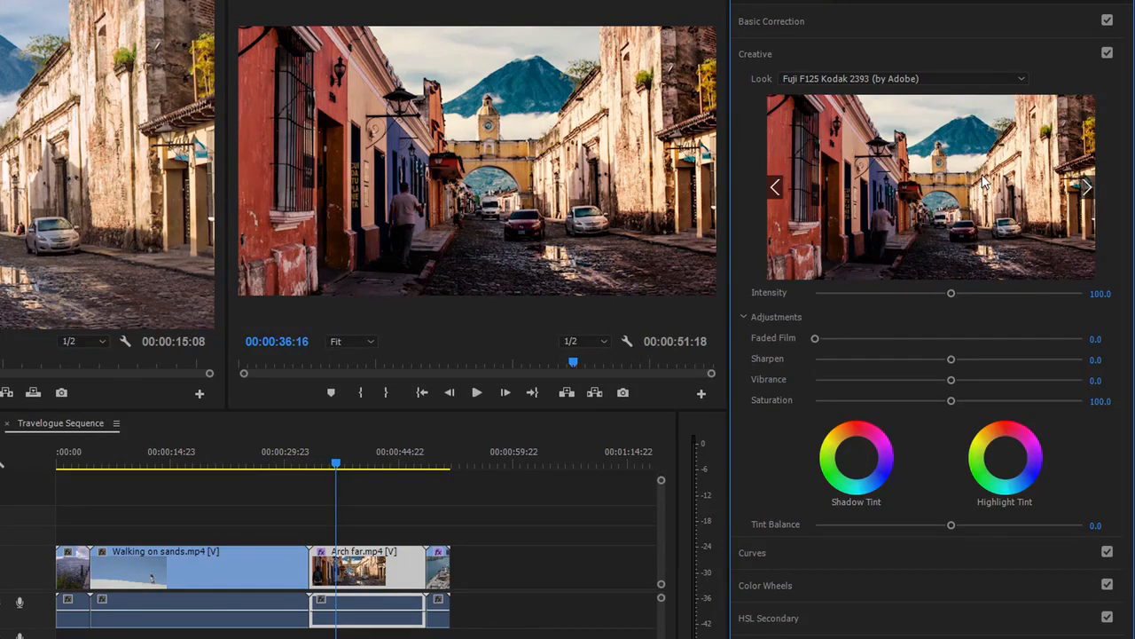
Step: Set the Arch far clip's exposure to 1.2, contrast 16.3, highlights 20.5 and blacks -13.9, and return to the Editing workspace
left_click(873, 22)
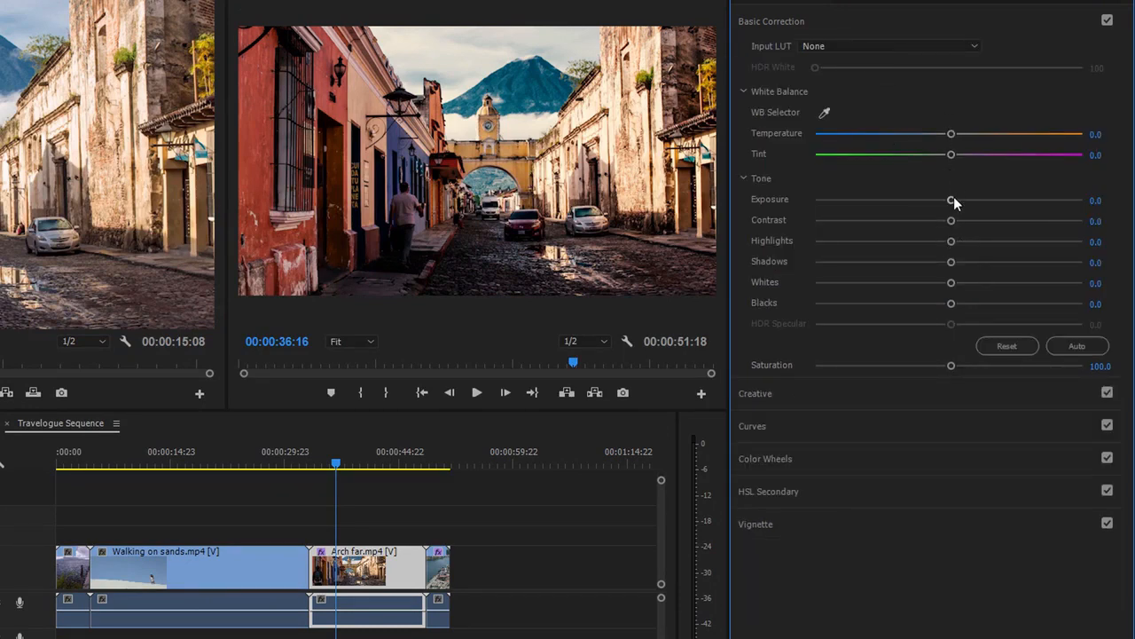
left_click_drag(953, 202, 968, 222)
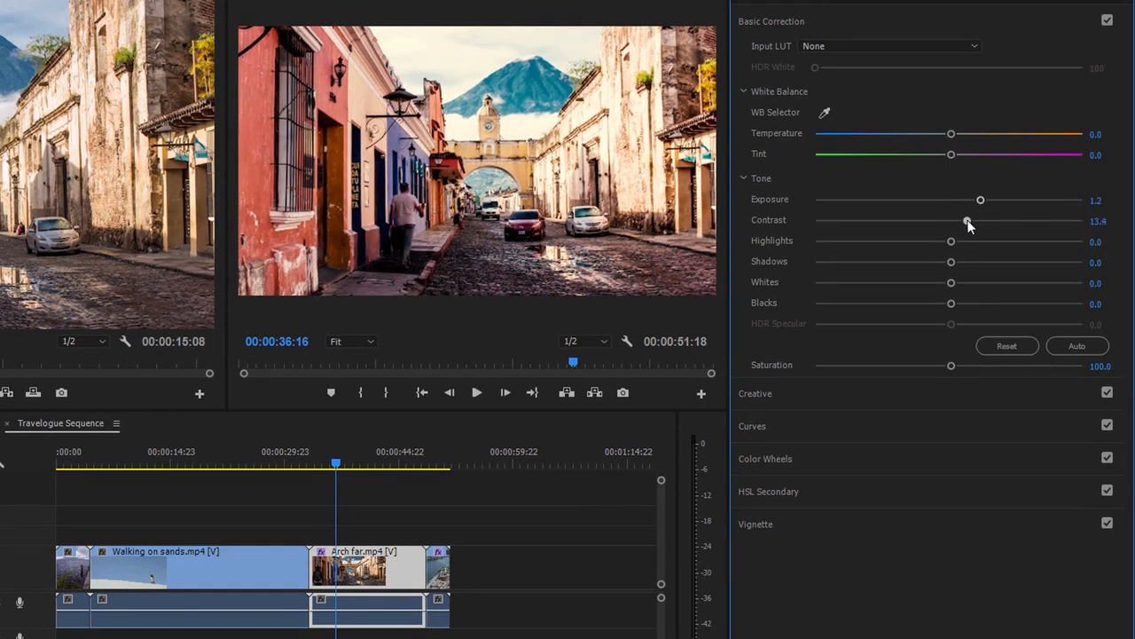
left_click_drag(952, 303, 931, 304)
left_click_drag(952, 241, 977, 242)
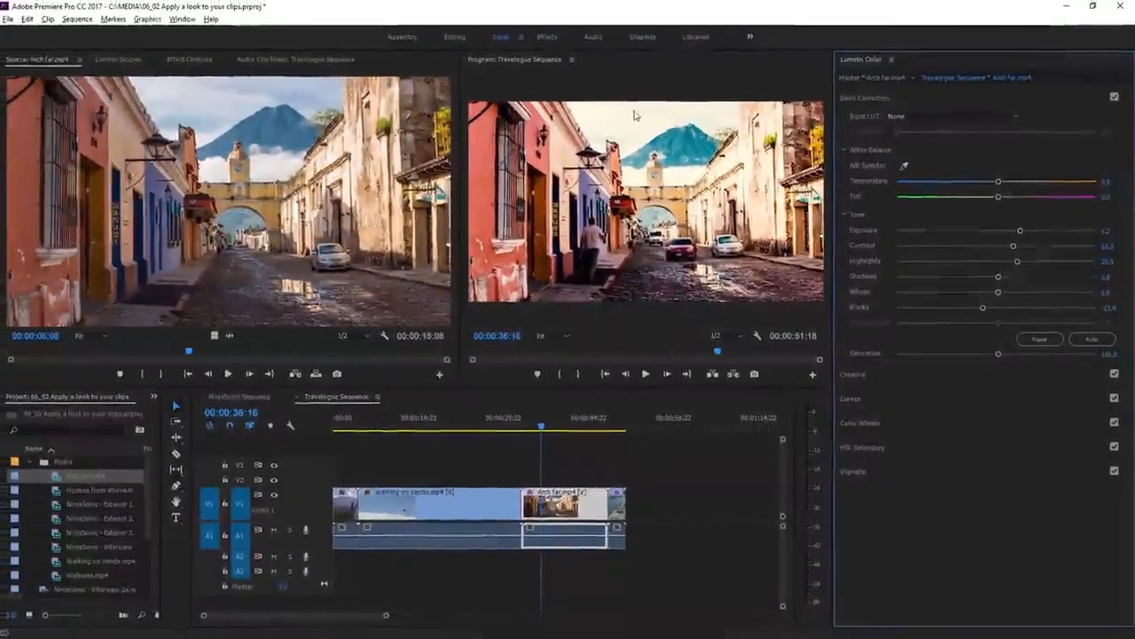
left_click(459, 37)
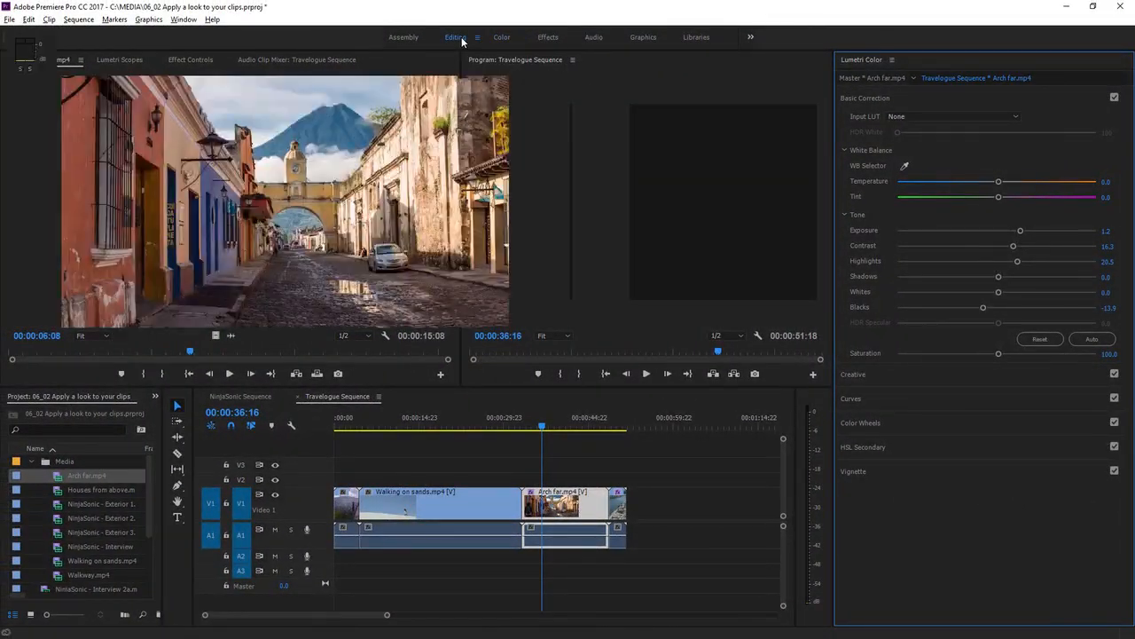
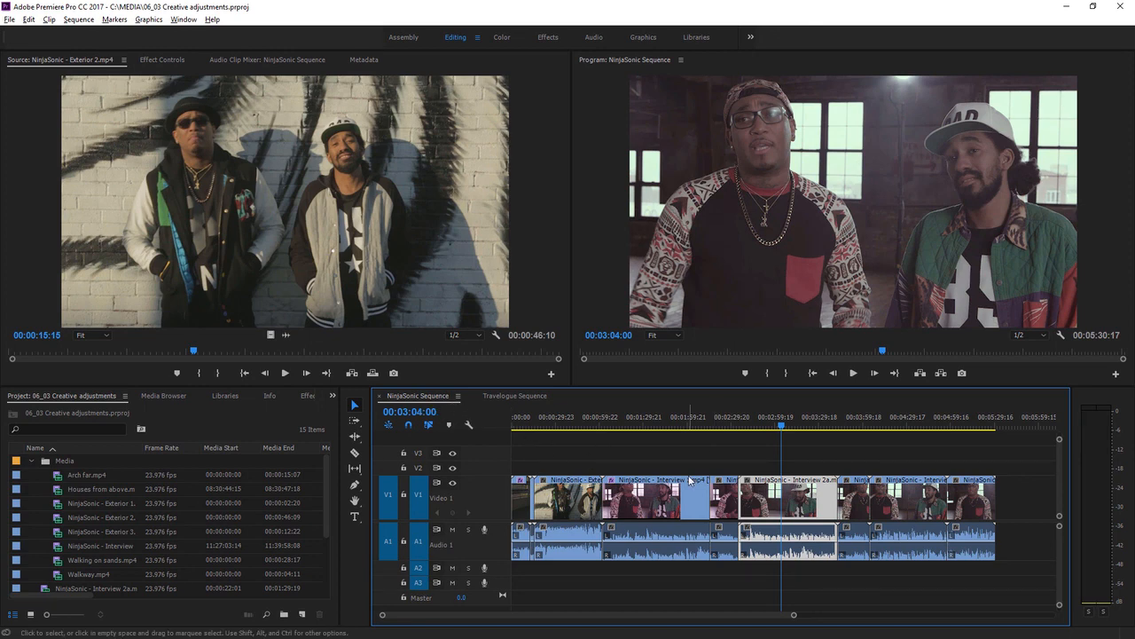
Step: In the Color workspace, set Interview 2a's exposure to 1.1, contrast 31.8, shadows -19.9, whites 23.4, blacks -28.2 and temperature 12.8
left_click(502, 38)
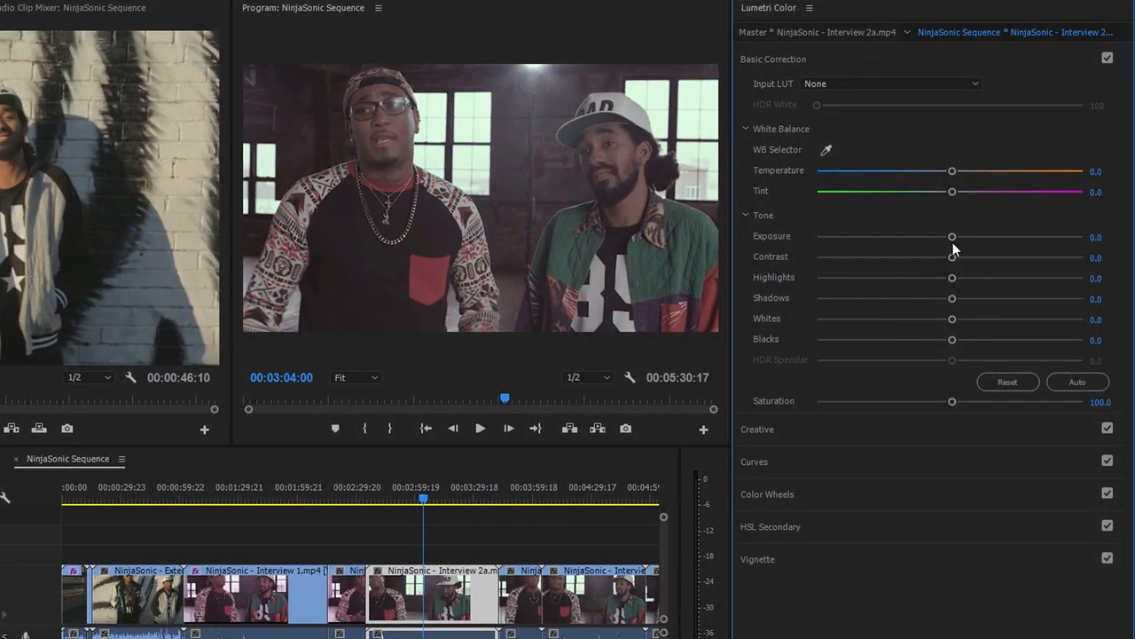
left_click_drag(952, 237, 993, 257)
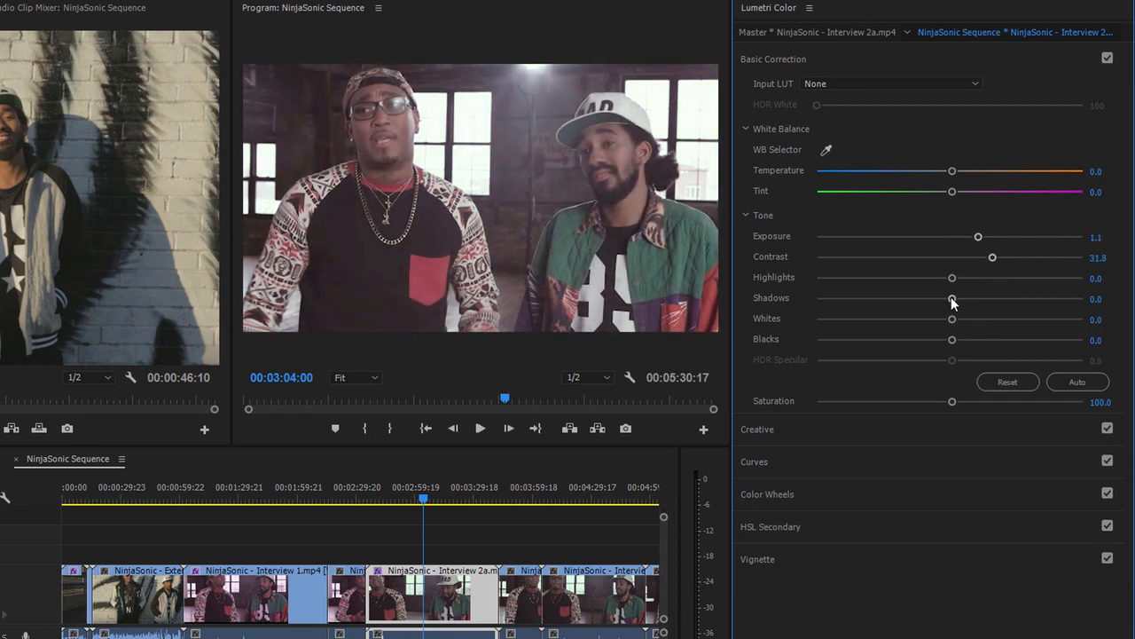
left_click_drag(952, 301, 924, 299)
left_click_drag(951, 340, 981, 318)
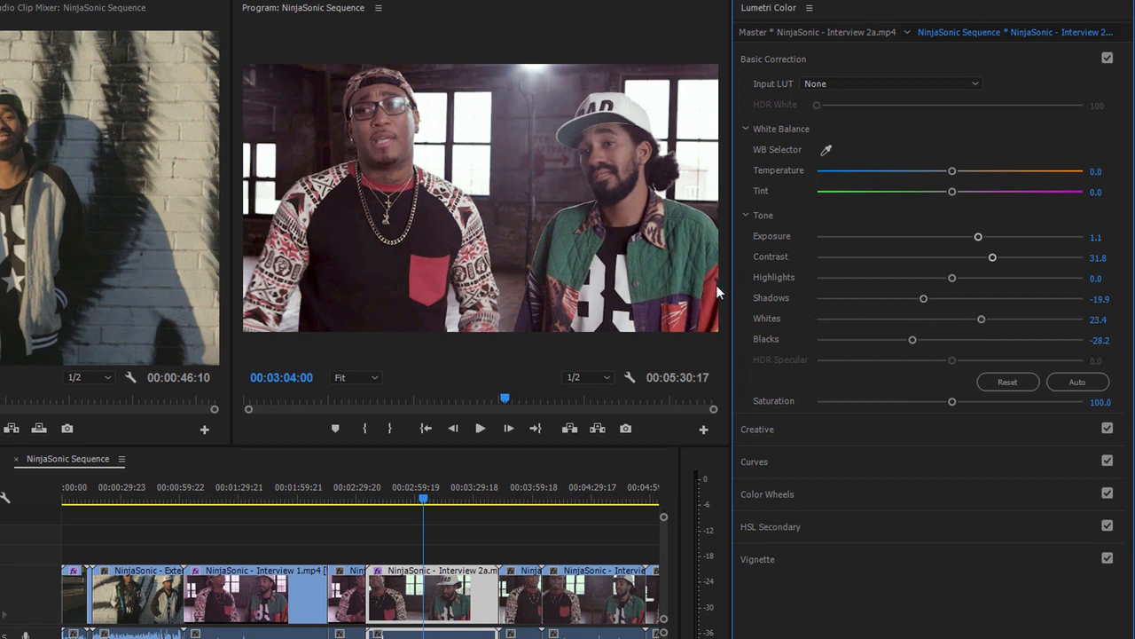
left_click_drag(951, 173, 967, 175)
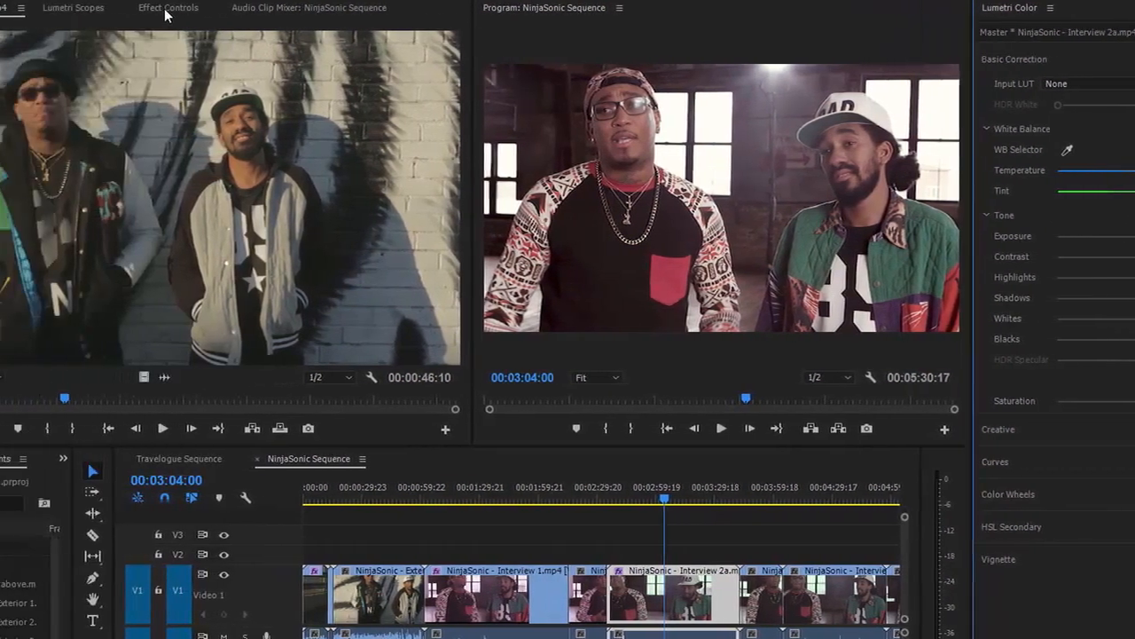
Step: Delete the Lumetri Color effect from the Interview 2a clip's Effect Controls and undo the deletion
left_click(165, 13)
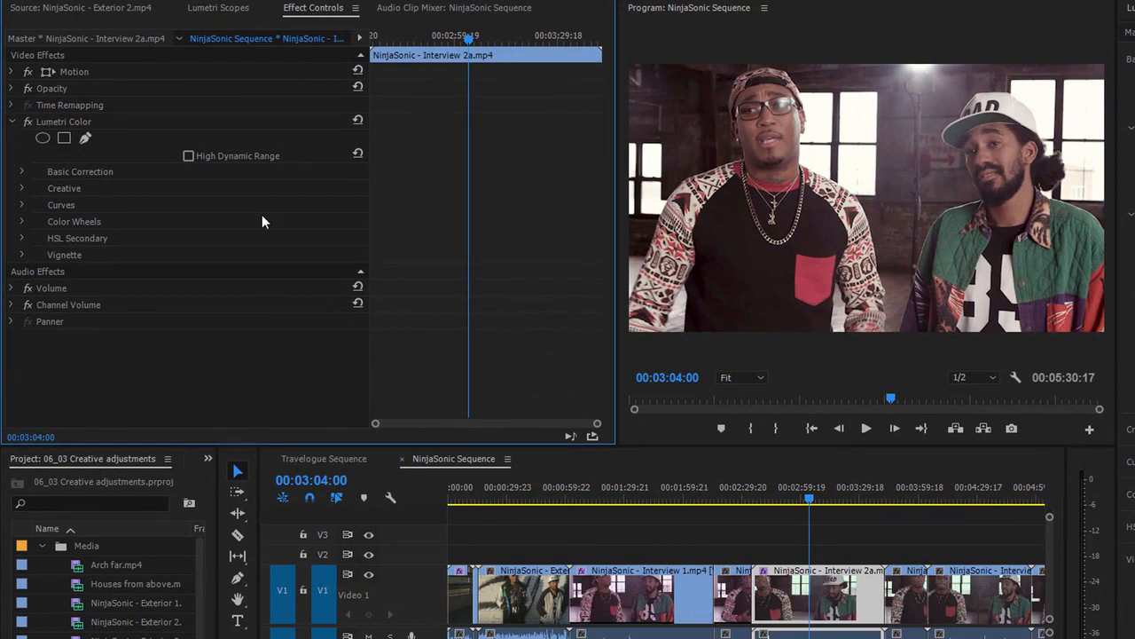
left_click(86, 122)
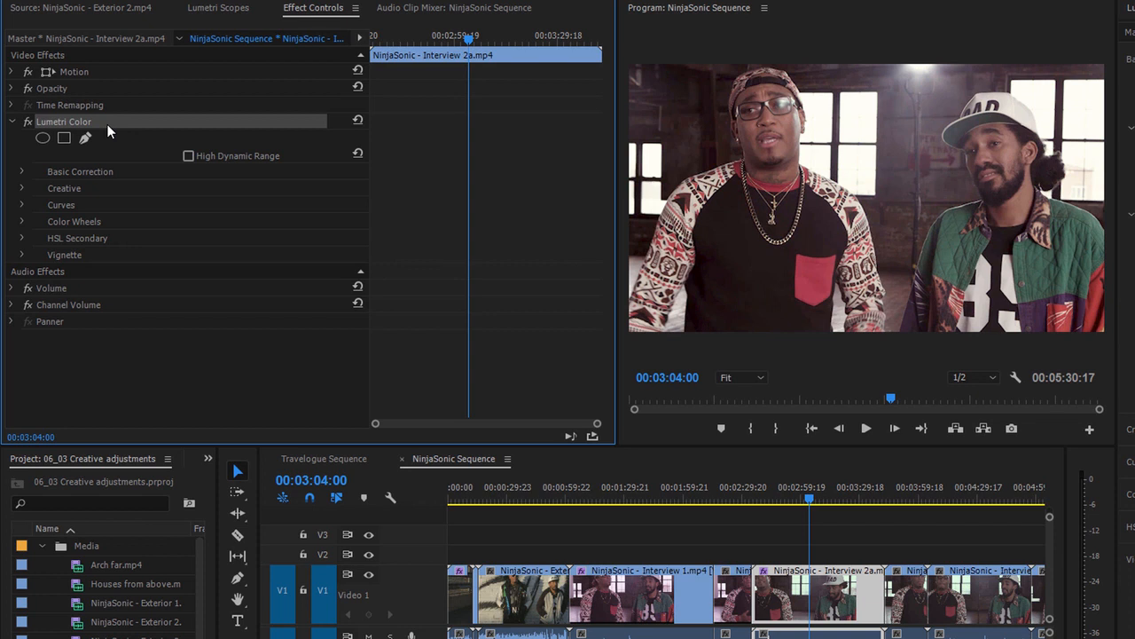
key("Delete")
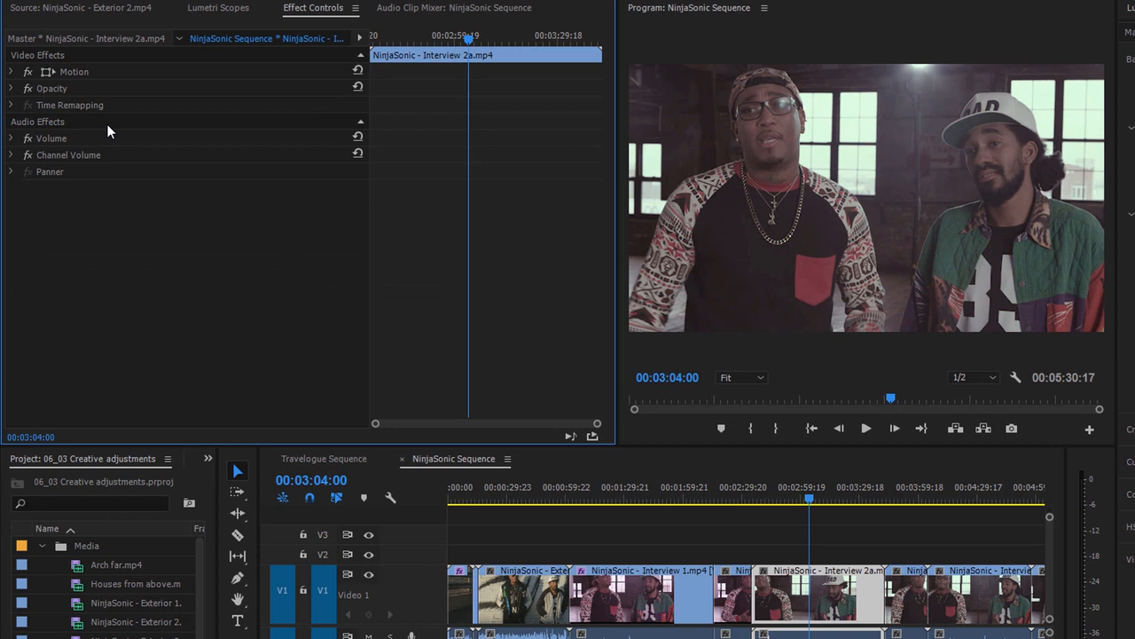
key("ctrl+z")
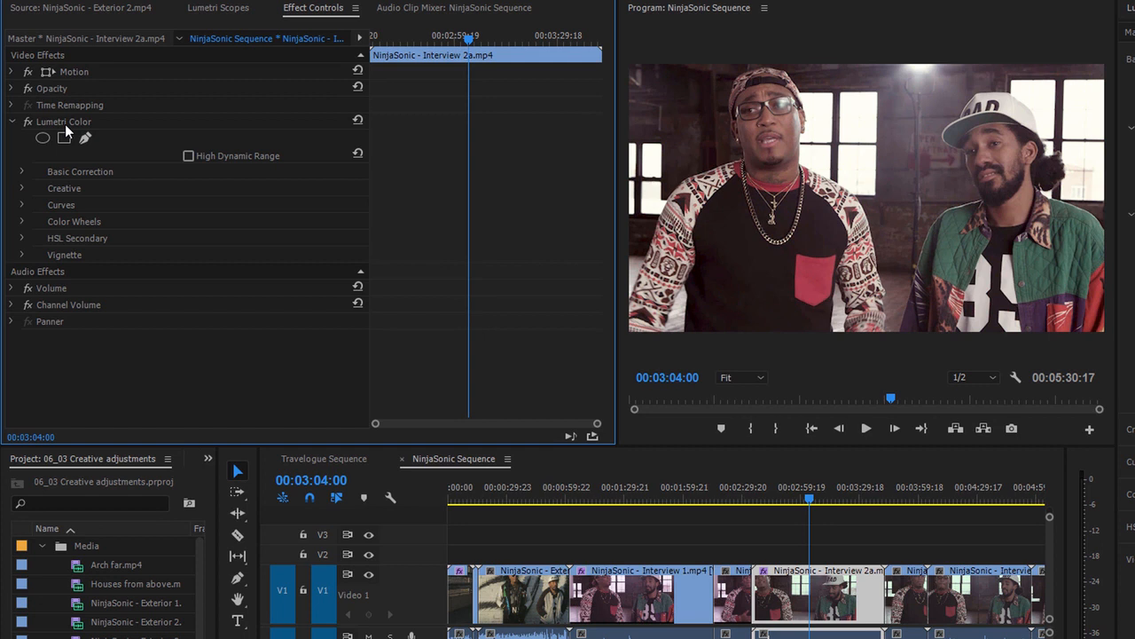
Step: Copy the Lumetri Color effect from the Interview 2a clip and paste it onto the last three interview clips in the sequence
left_click(74, 122)
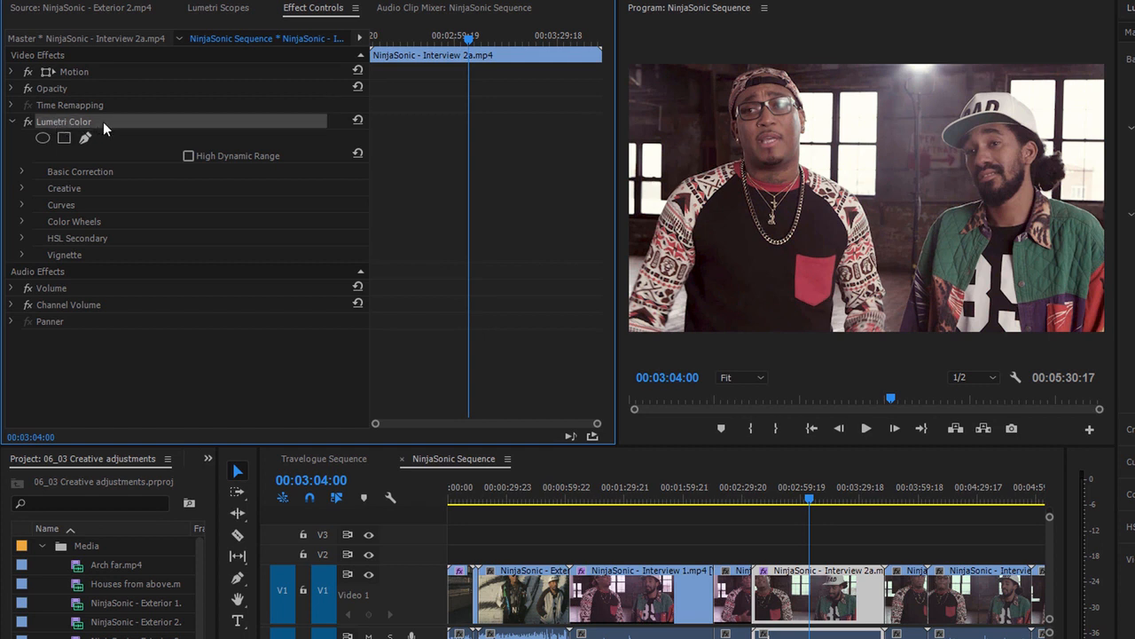
right_click(104, 129)
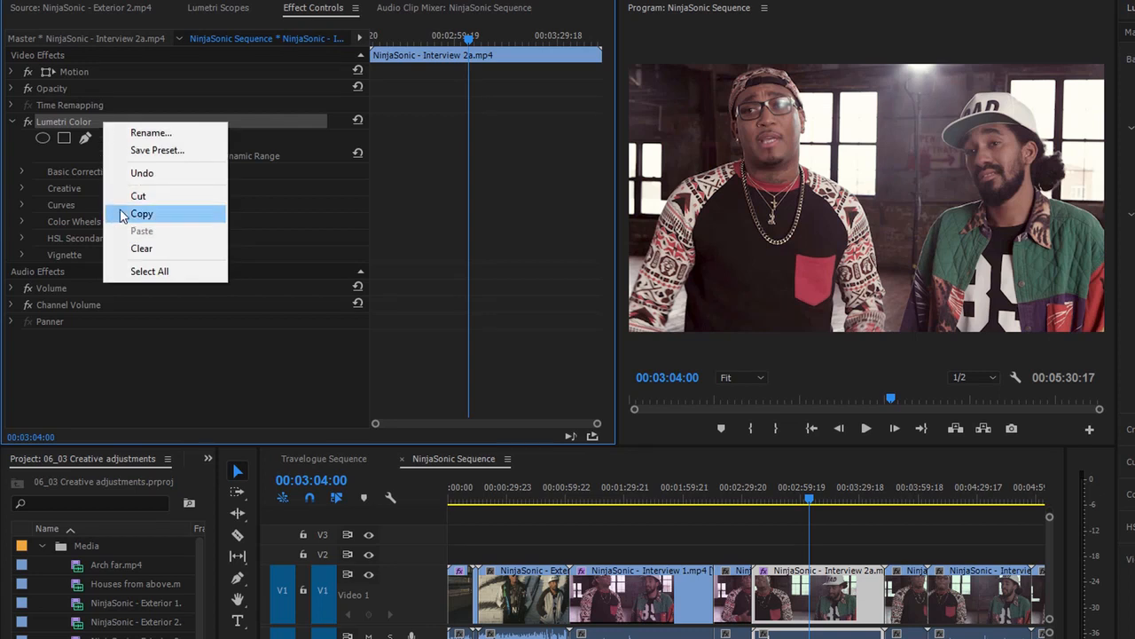
left_click(94, 122)
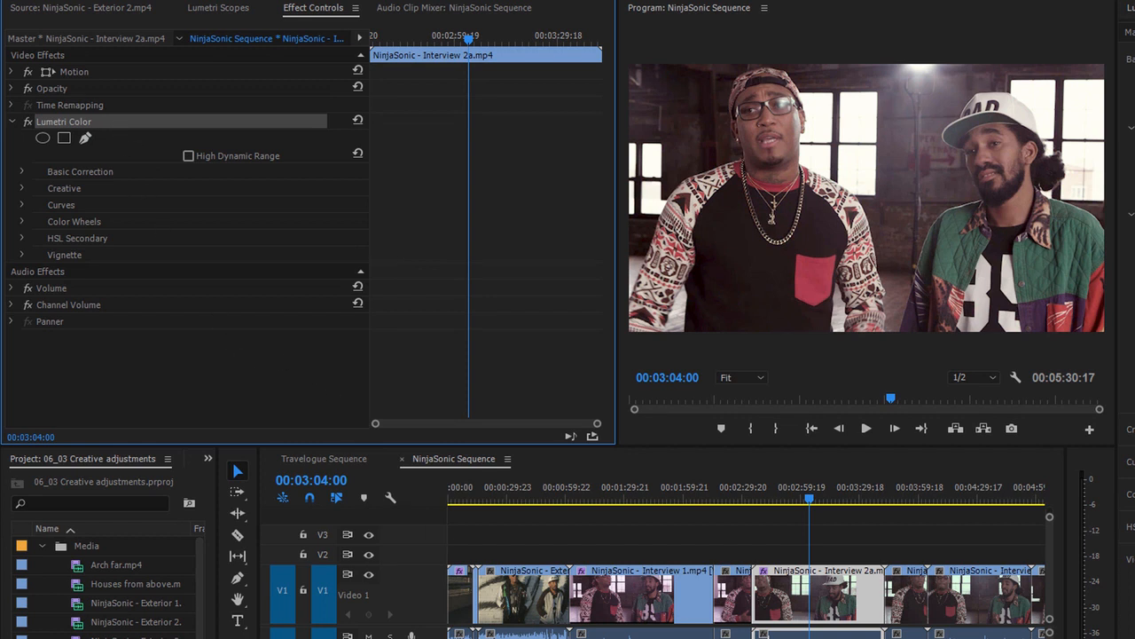
scroll(745, 568, "down", 5)
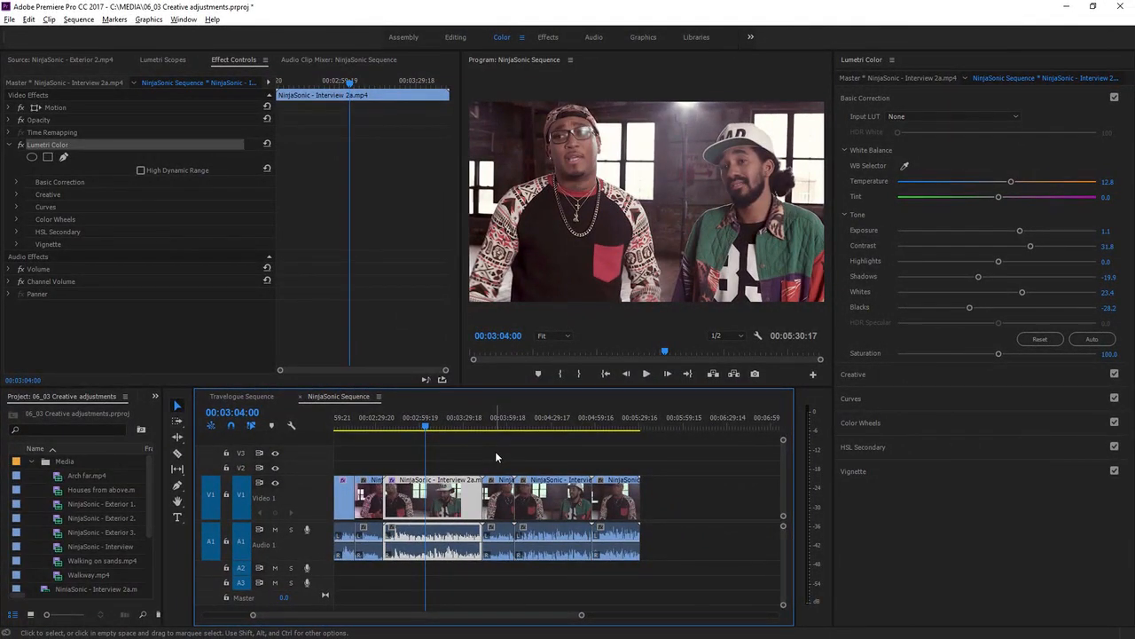
left_click_drag(495, 450, 616, 506)
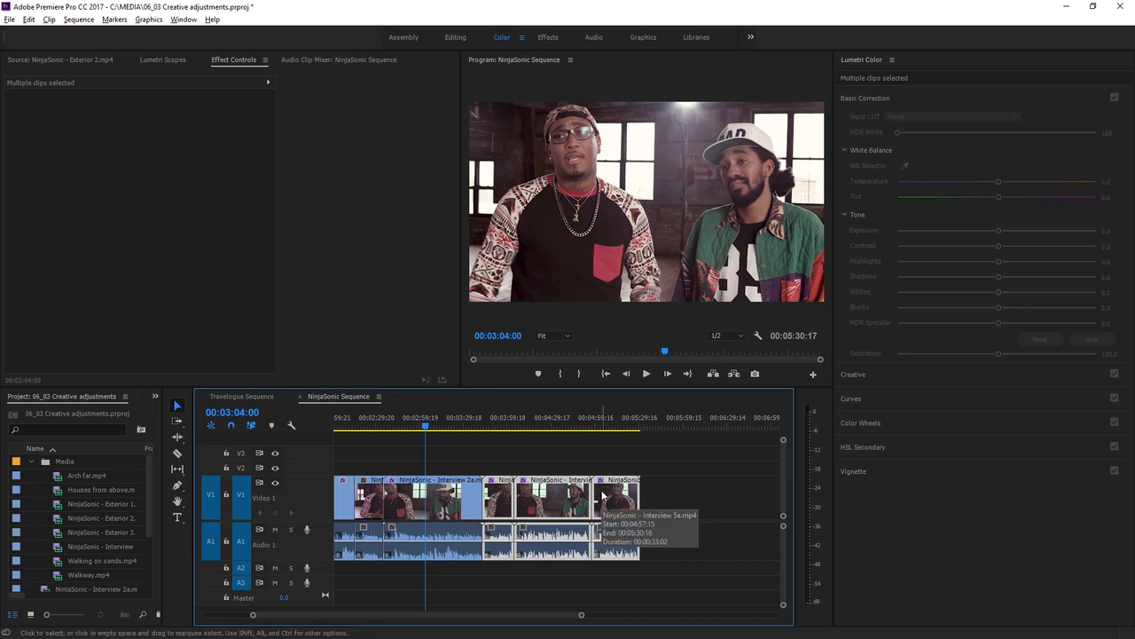
Step: Check the pasted correction at 00:03:54:03, 00:04:28:20 and 00:05:10:09, and undo the paste on the last three clips
left_click(500, 426)
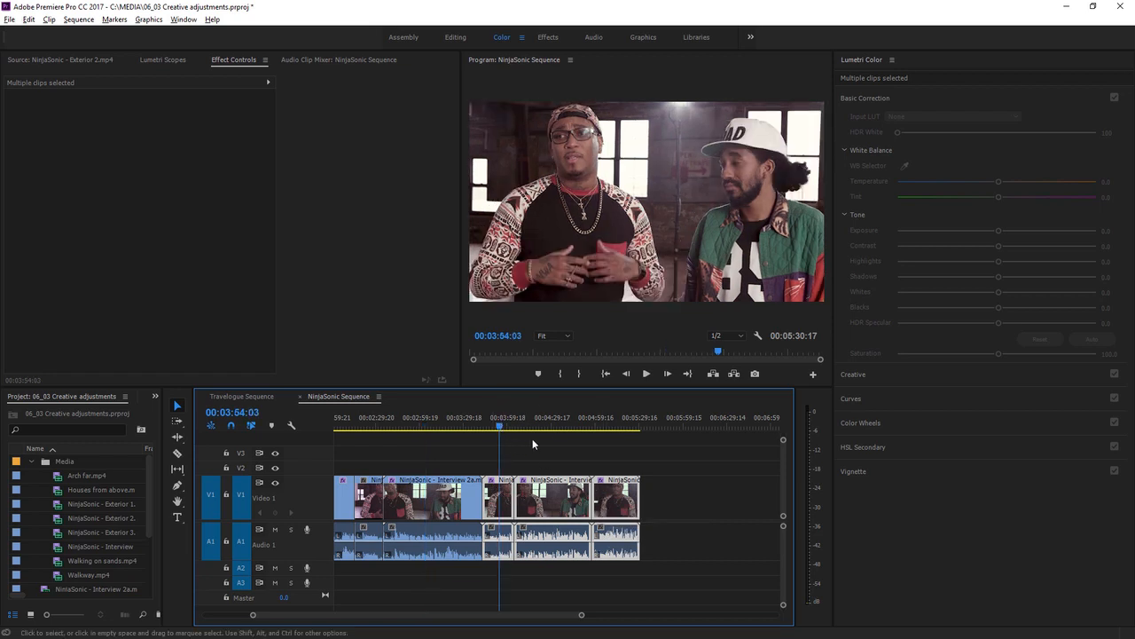
left_click(550, 426)
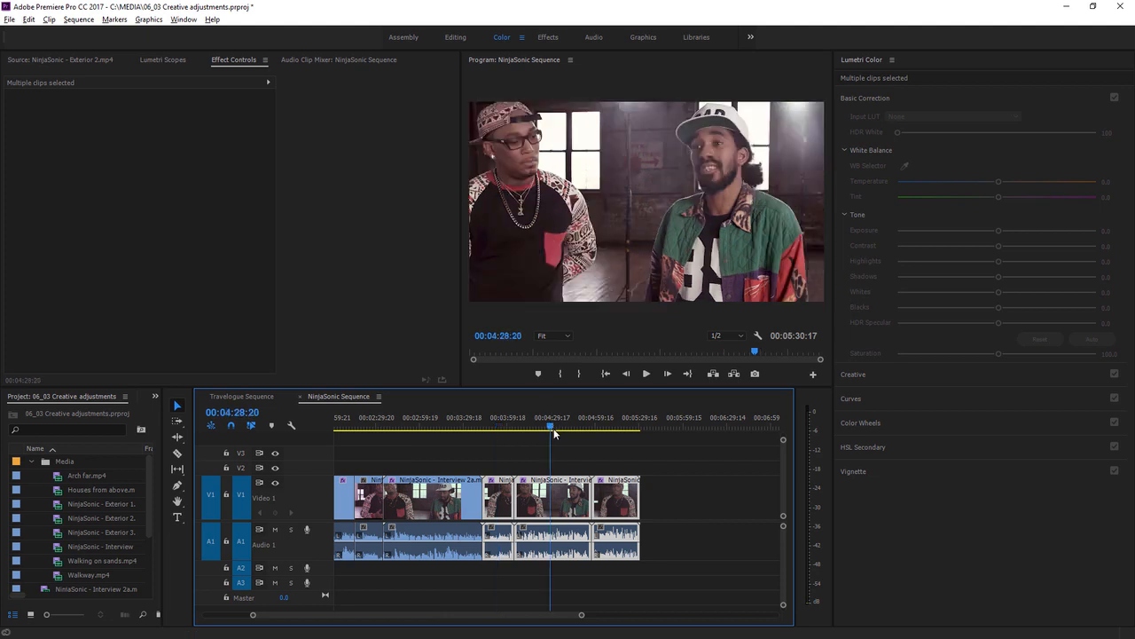
left_click(612, 425)
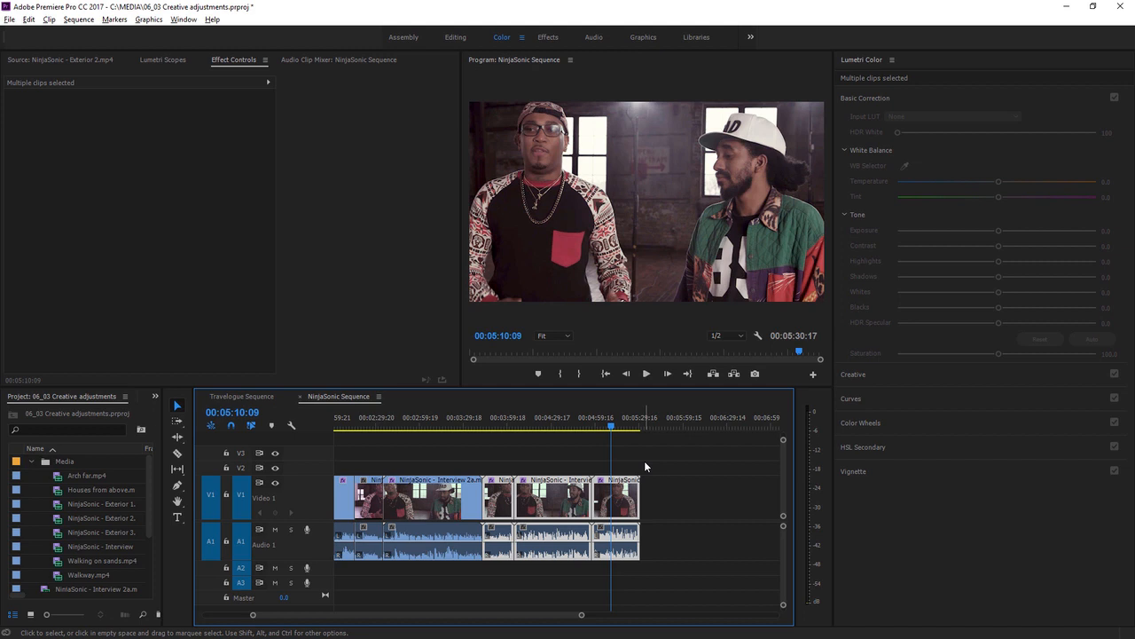
key("ctrl+z")
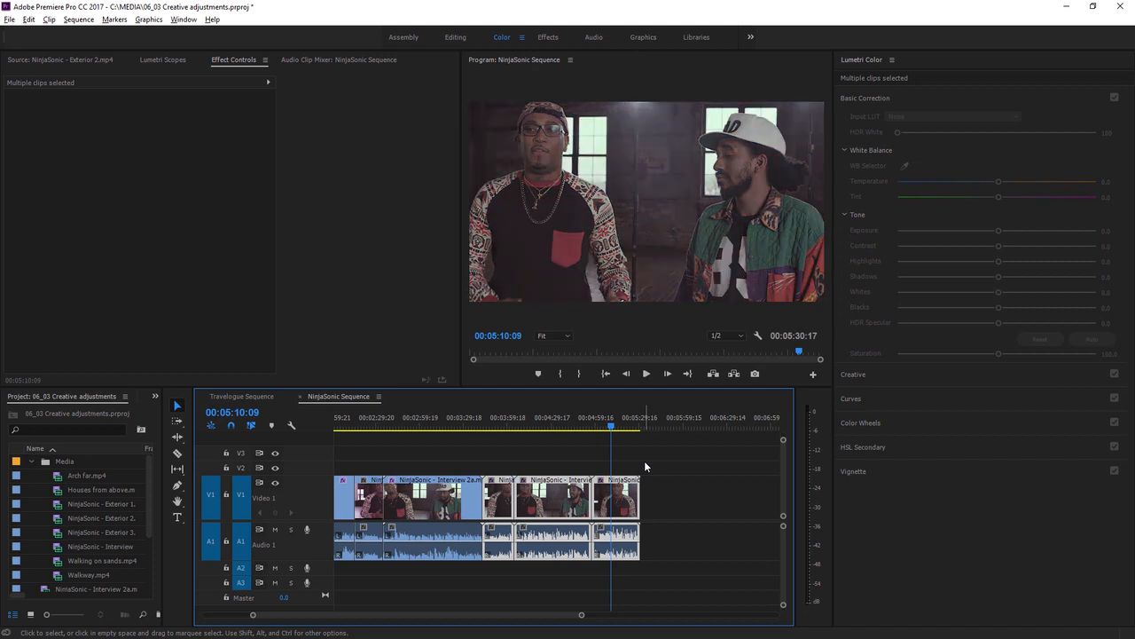
Step: Copy the Interview 2a clip, paste its attributes including Lumetri Color onto the last three interview clips, and check the result on each
left_click(425, 425)
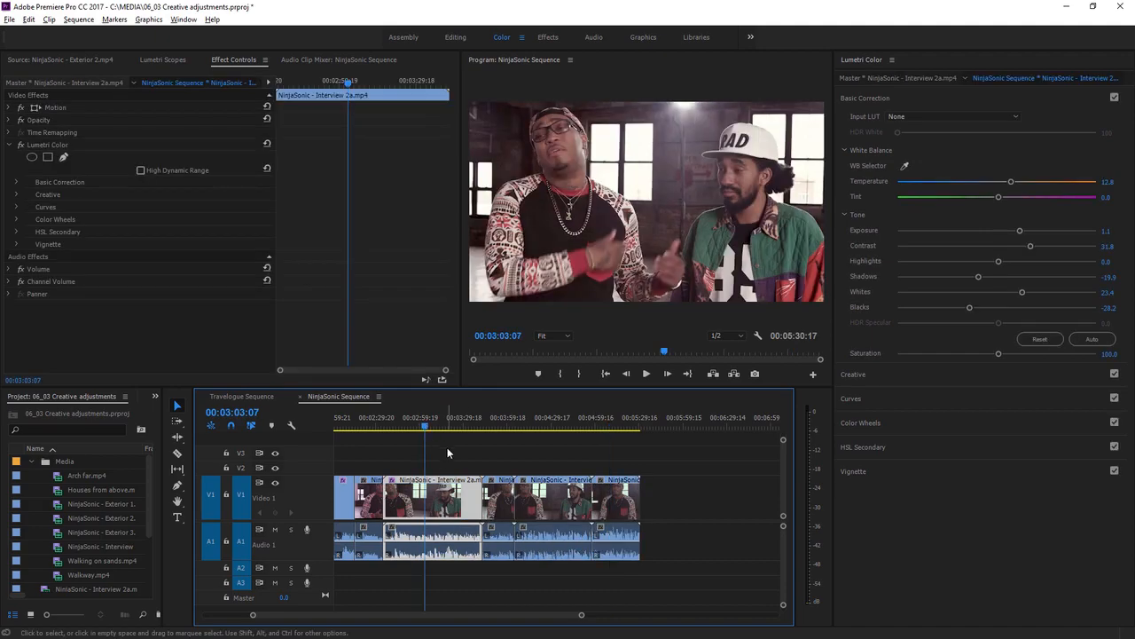
right_click(446, 501)
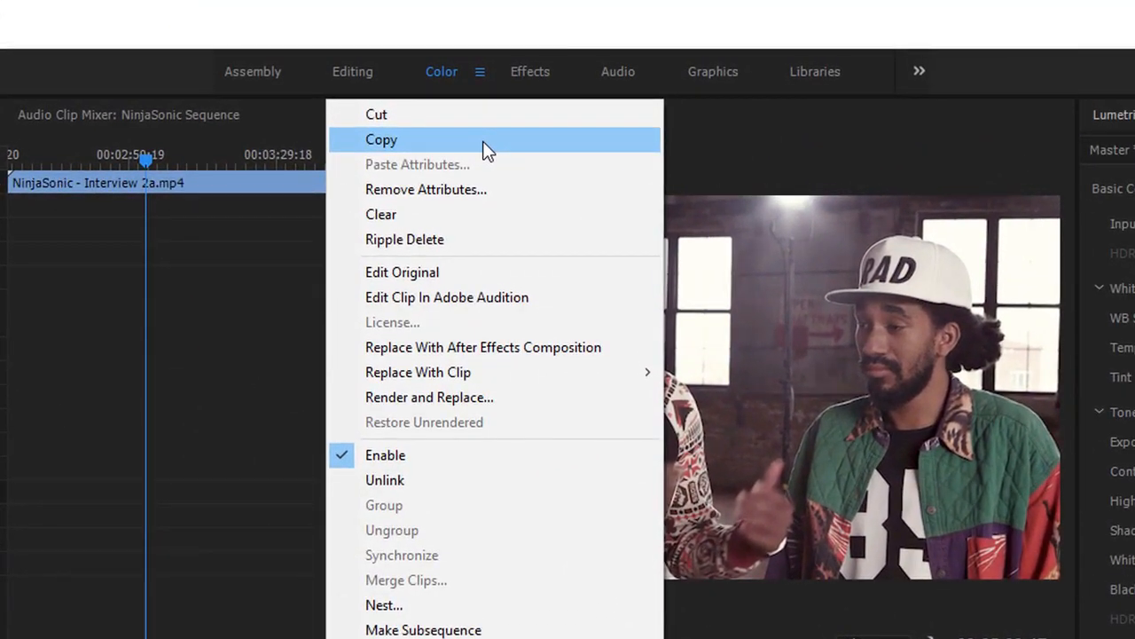
left_click(487, 150)
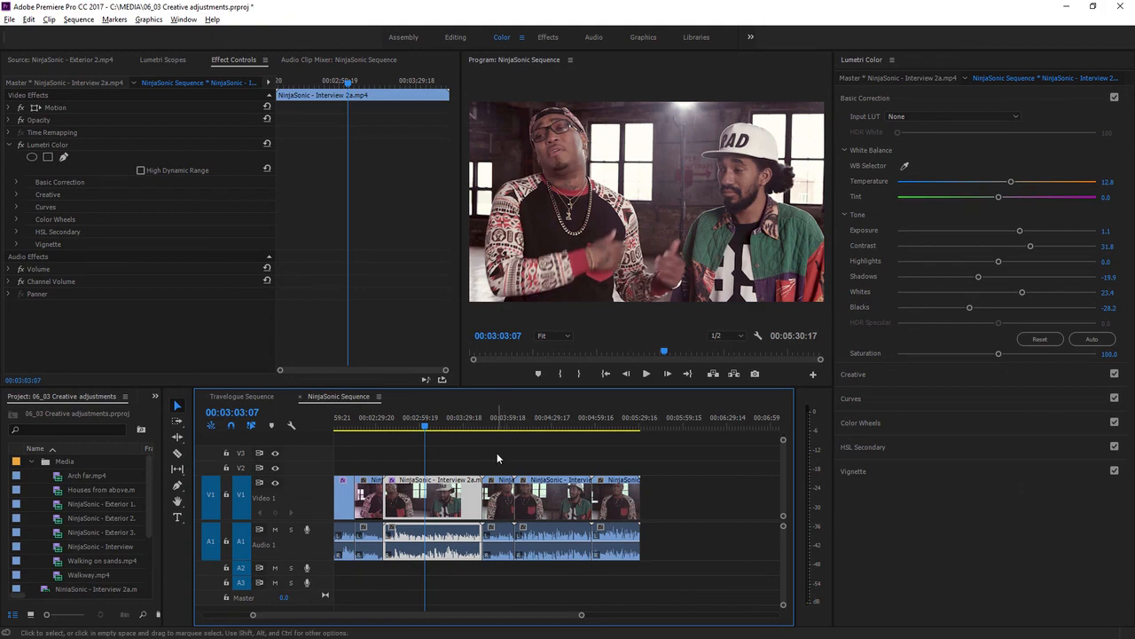
left_click_drag(496, 452, 627, 504)
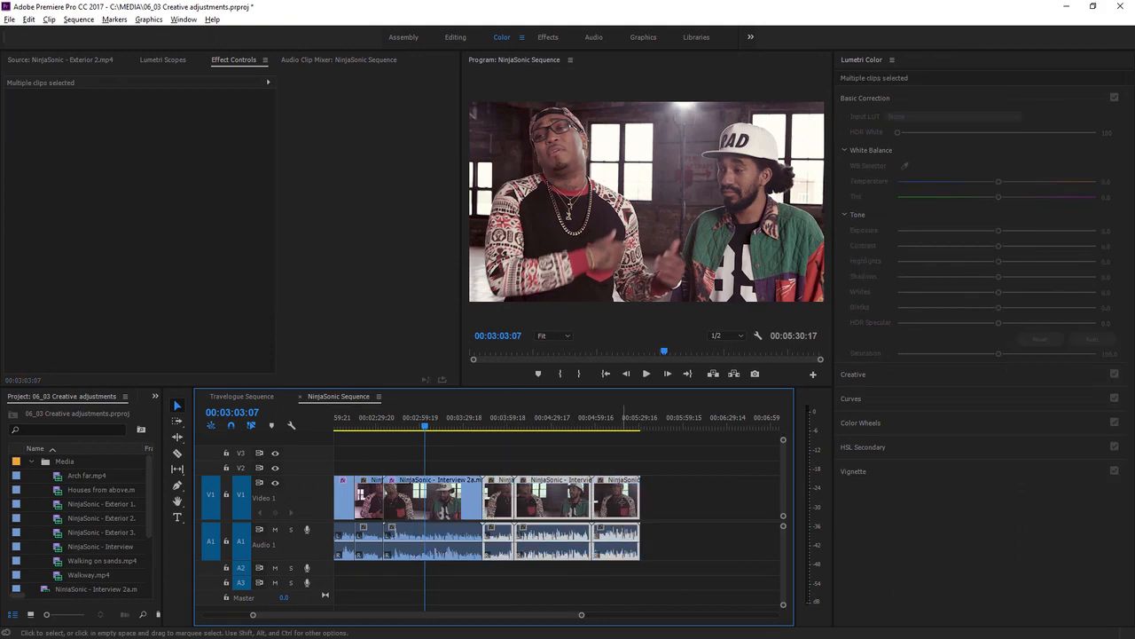
right_click(555, 497)
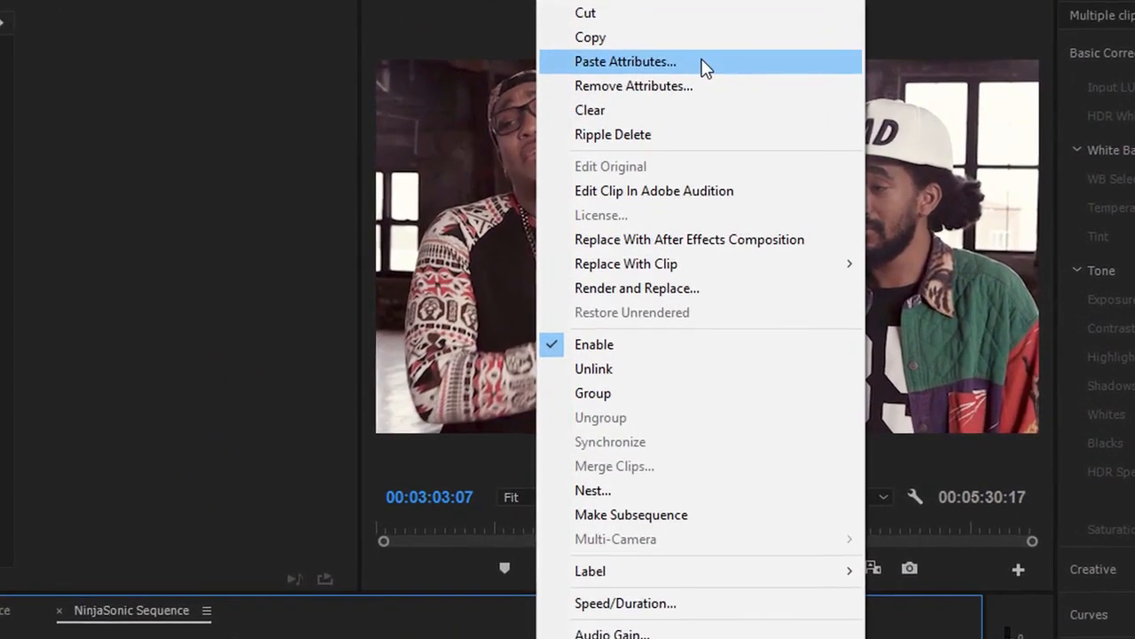
left_click(705, 63)
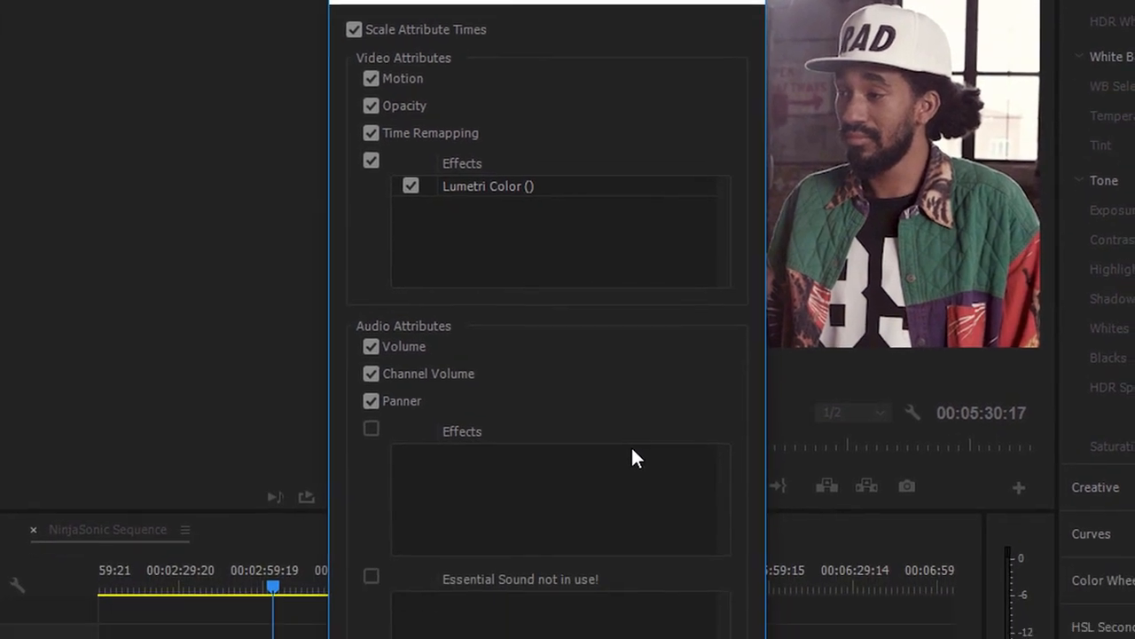
left_click(611, 577)
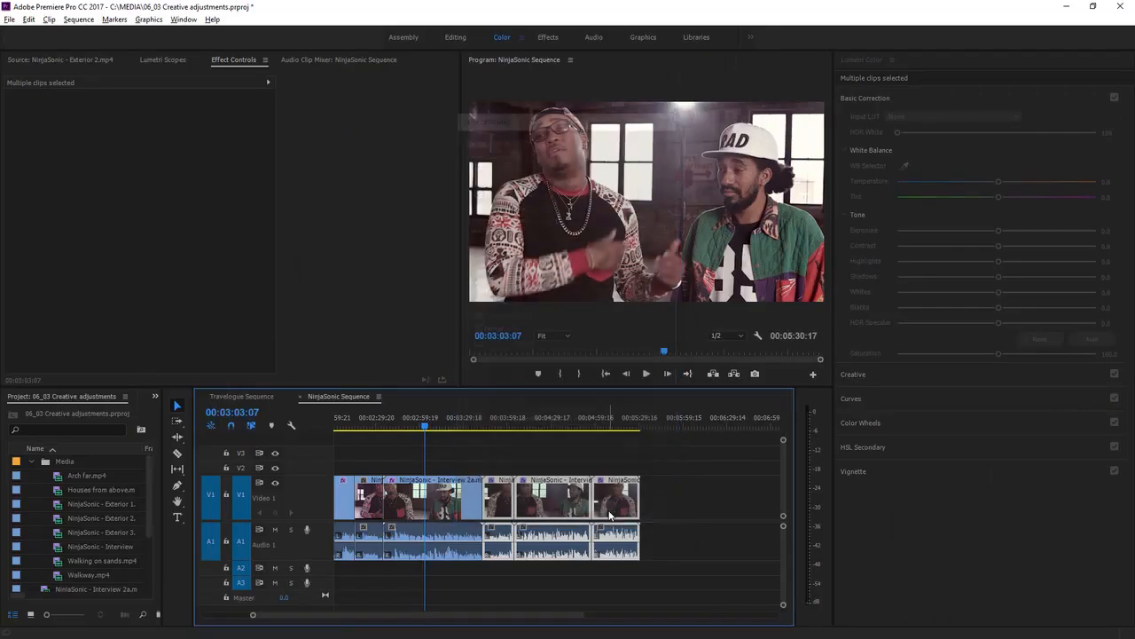
left_click(501, 430)
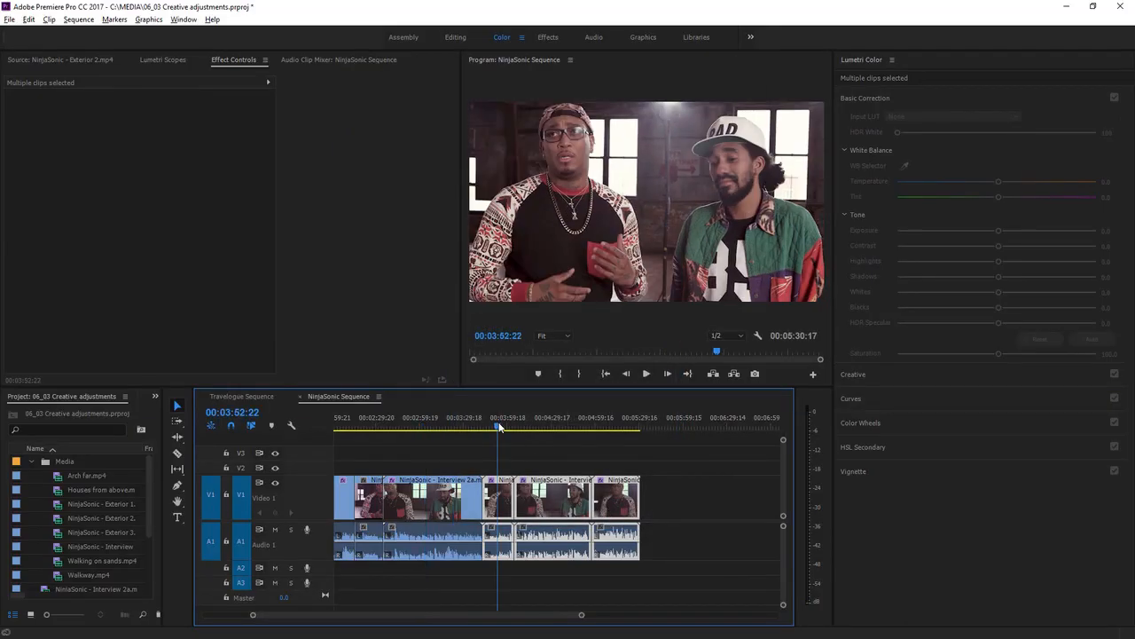
left_click(543, 430)
left_click(606, 426)
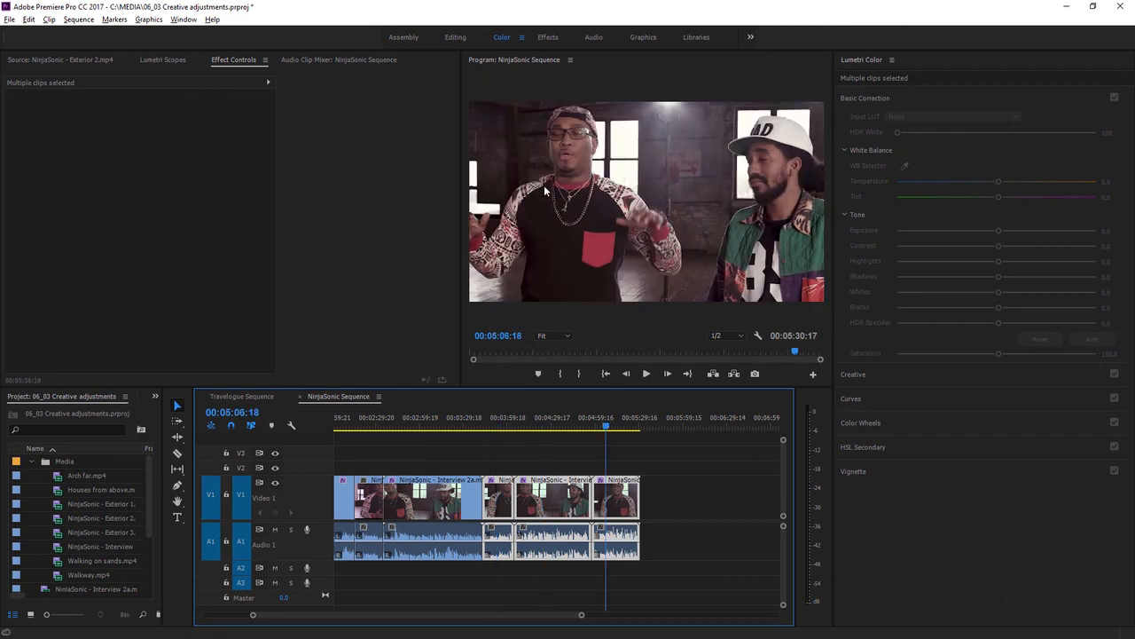
Step: In the Color workspace, show the Lumetri Color Wheels for the Walking on sands.mp4 clip in Travelogue Sequence
left_click(456, 37)
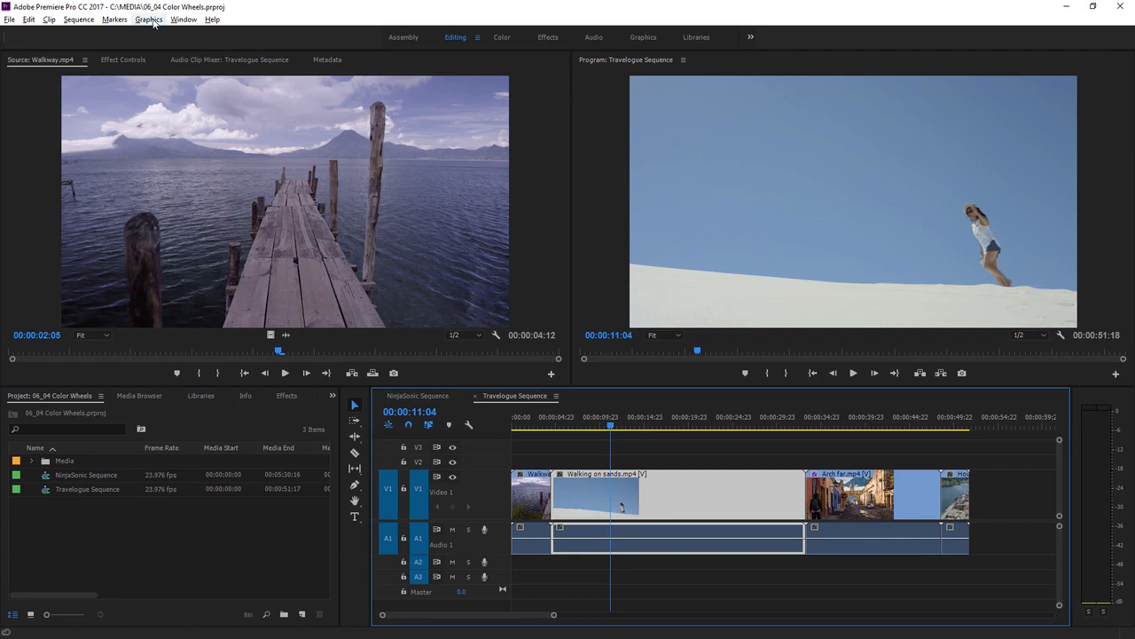
key("alt+Tab")
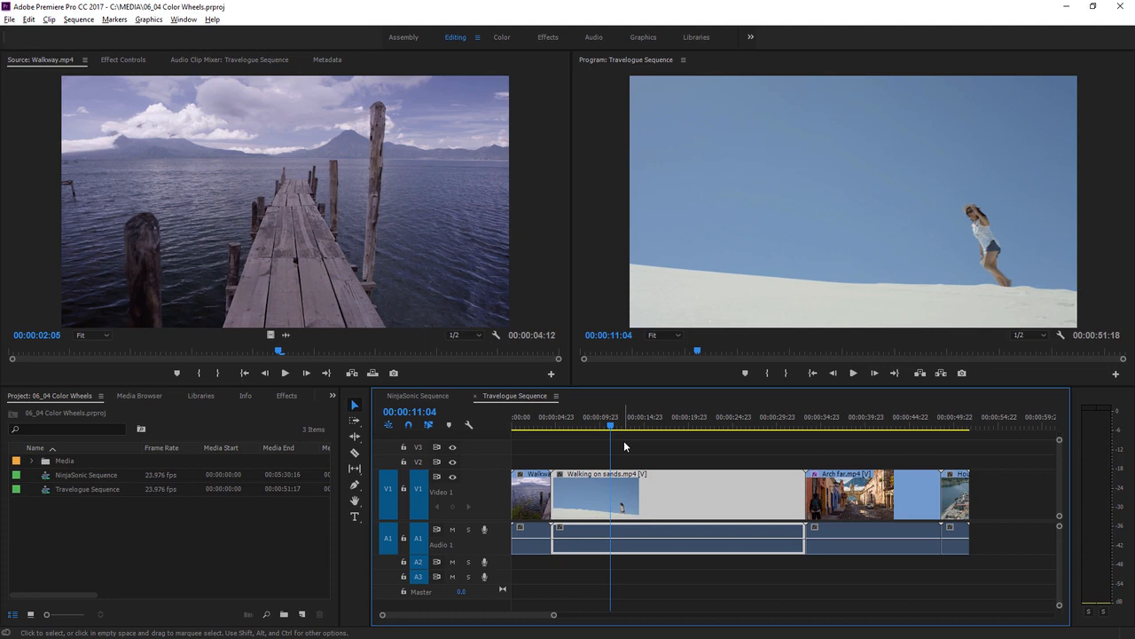
left_click(502, 36)
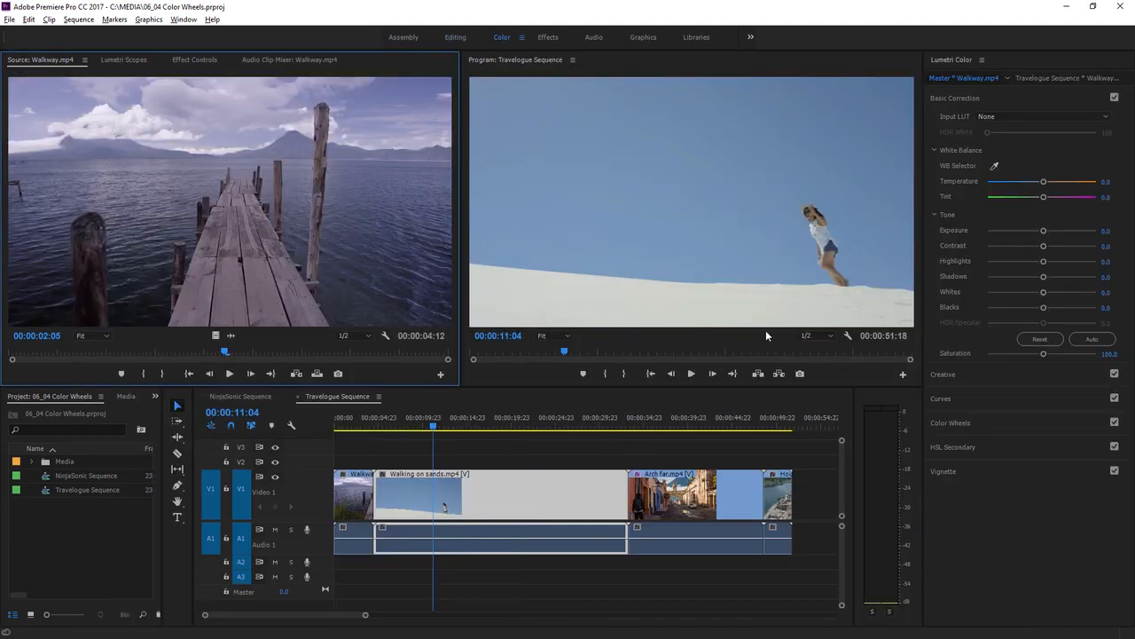
left_click(992, 423)
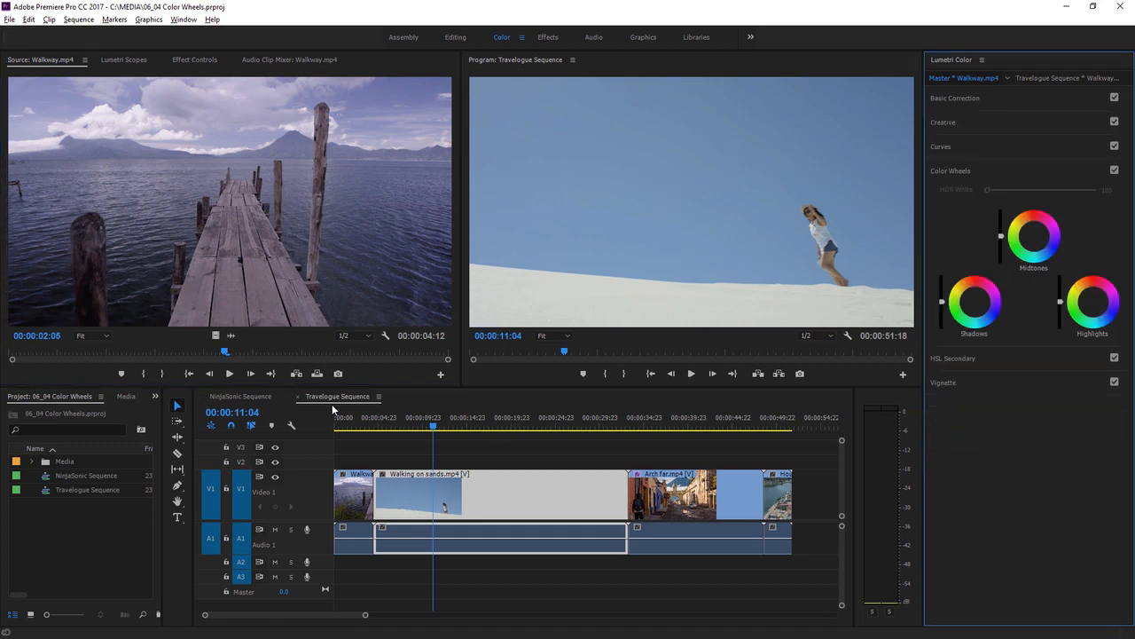
left_click(497, 490)
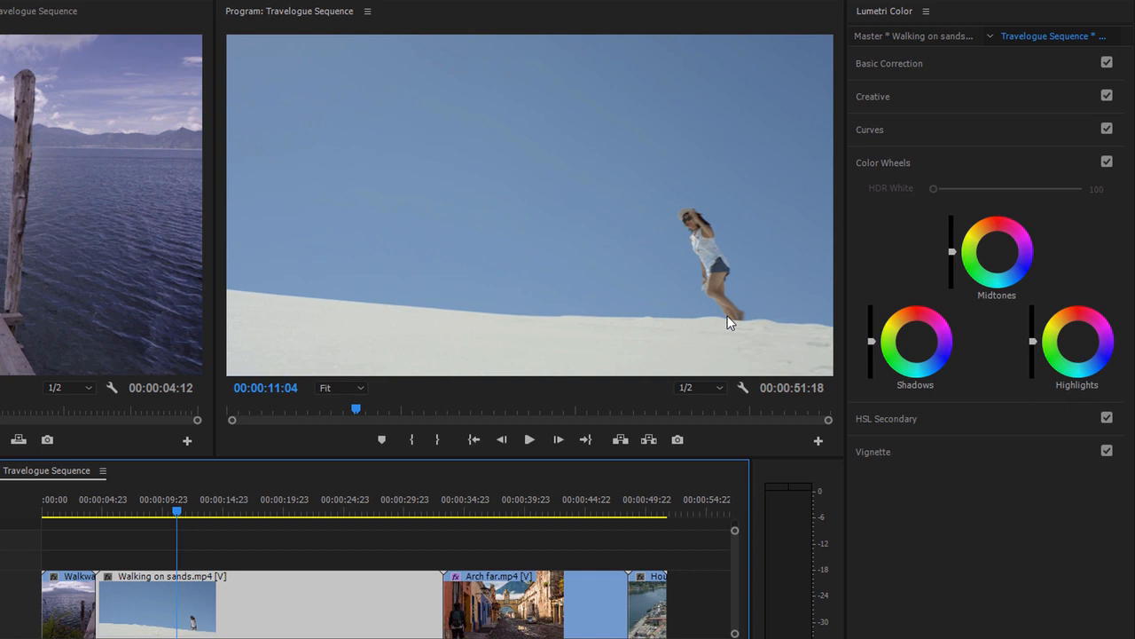
Step: Tint the Walking on sands.mp4 clip's midtones slightly toward blue and its highlights toward red with the color wheels
left_click(1000, 256)
left_click_drag(998, 252, 1002, 258)
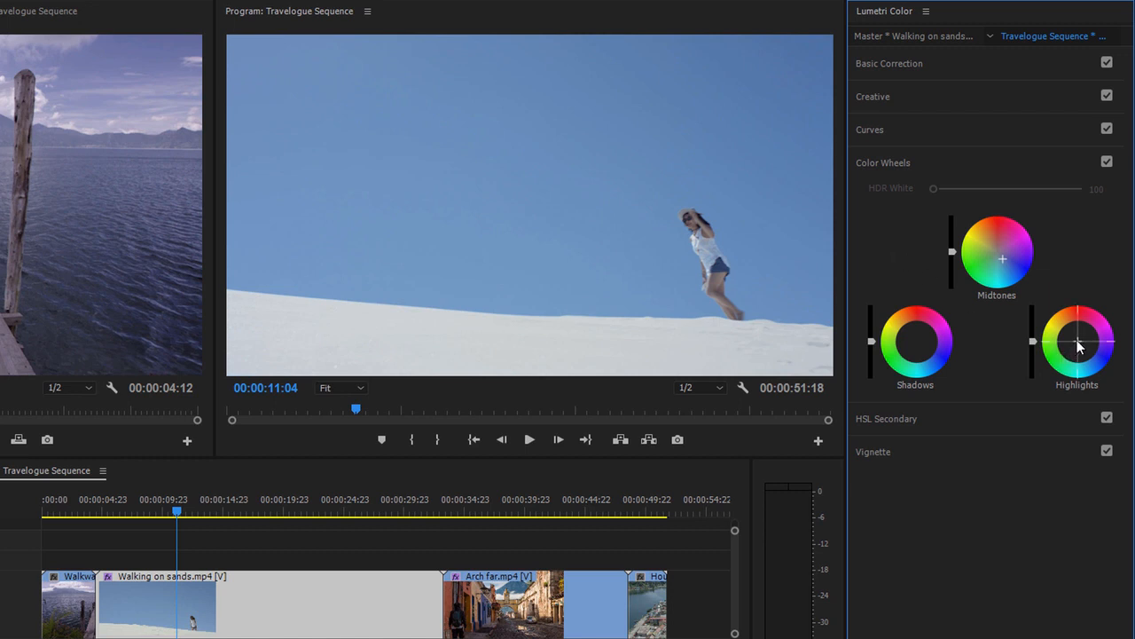
left_click_drag(1078, 346, 1073, 326)
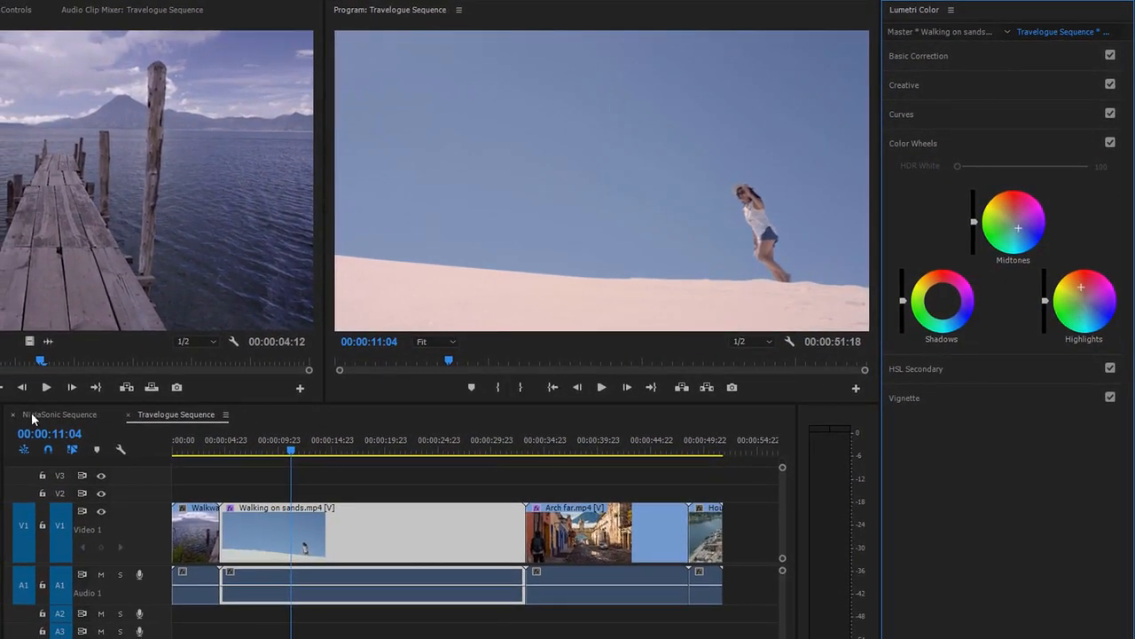
Step: Remove the Lumetri Color effect from the NinjaSonic - Interview 1.mp4 clip at 00:01:32:10 in NinjaSonic Sequence
left_click(57, 415)
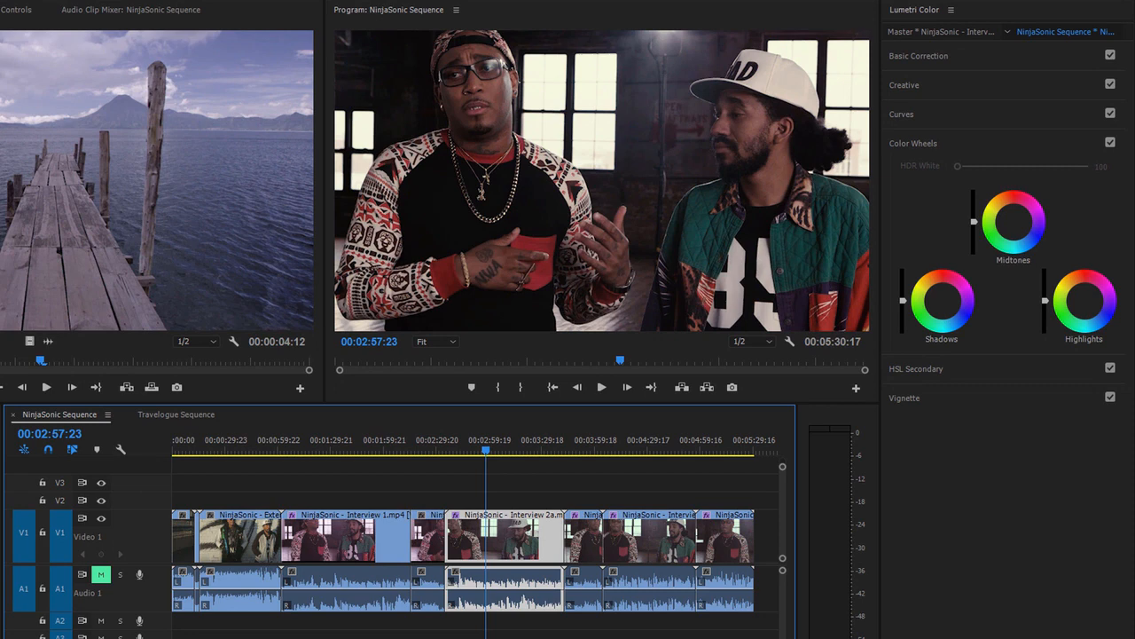
left_click(336, 449)
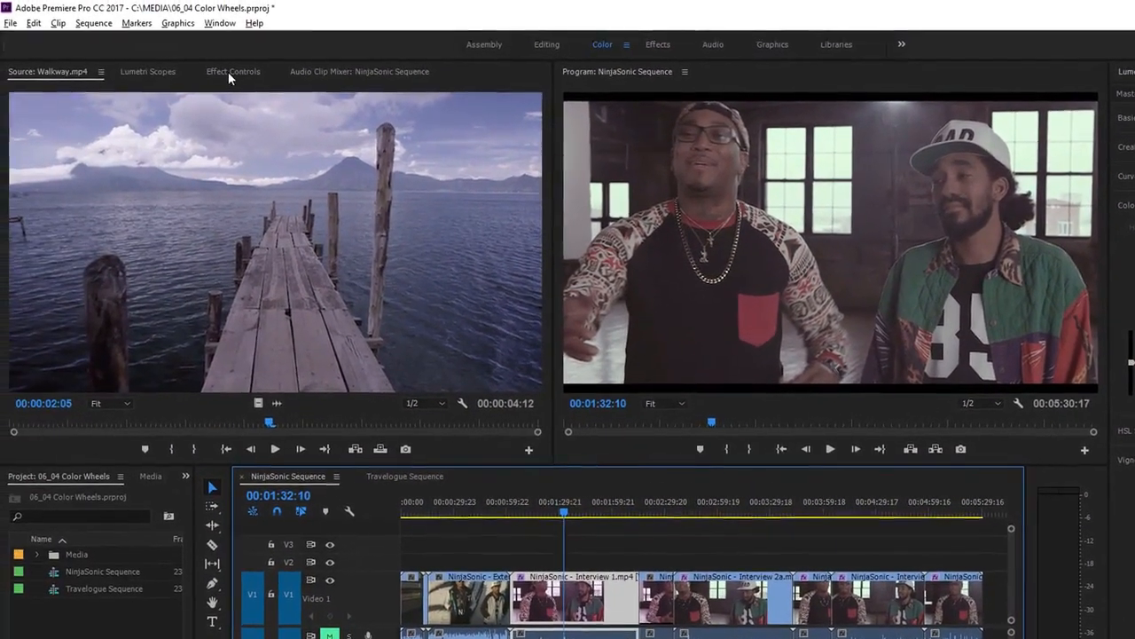
left_click(228, 72)
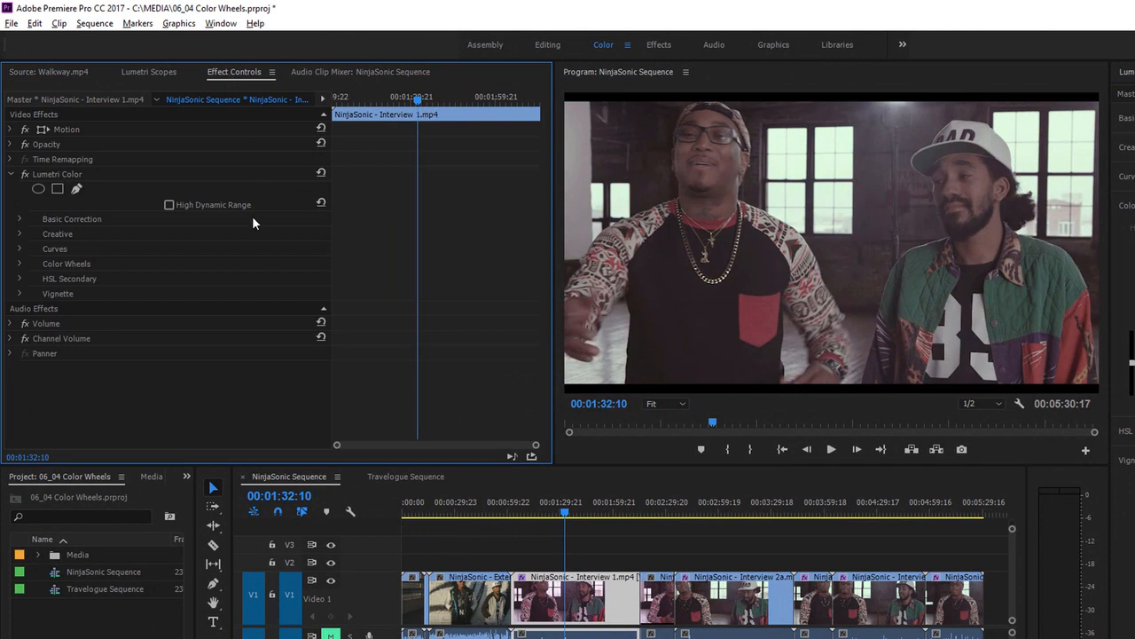
left_click(82, 176)
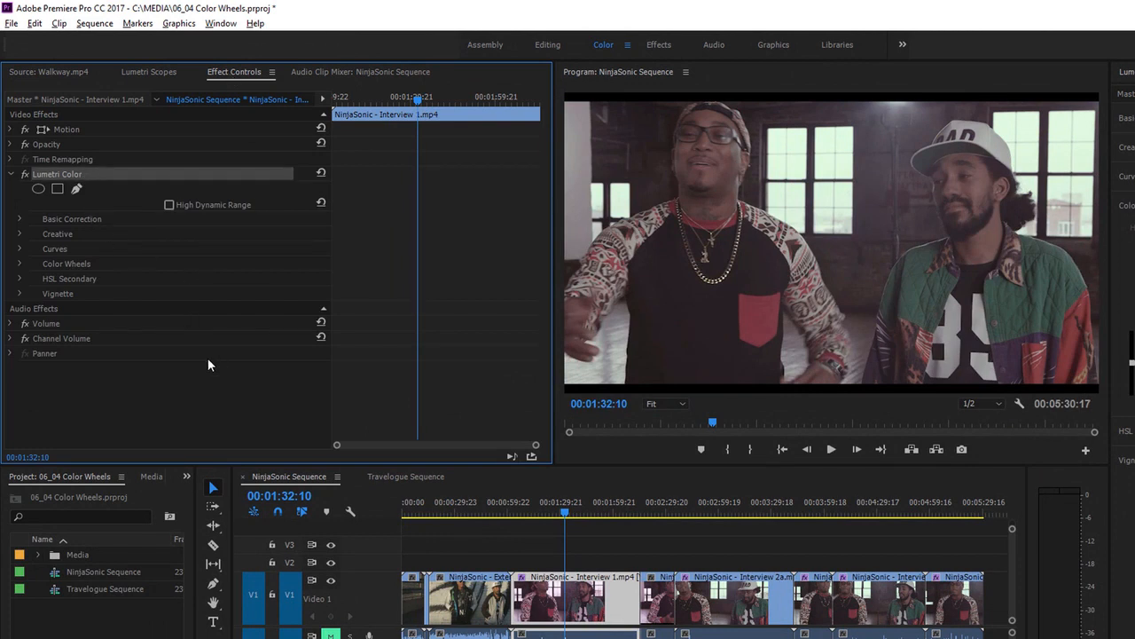
key("Delete")
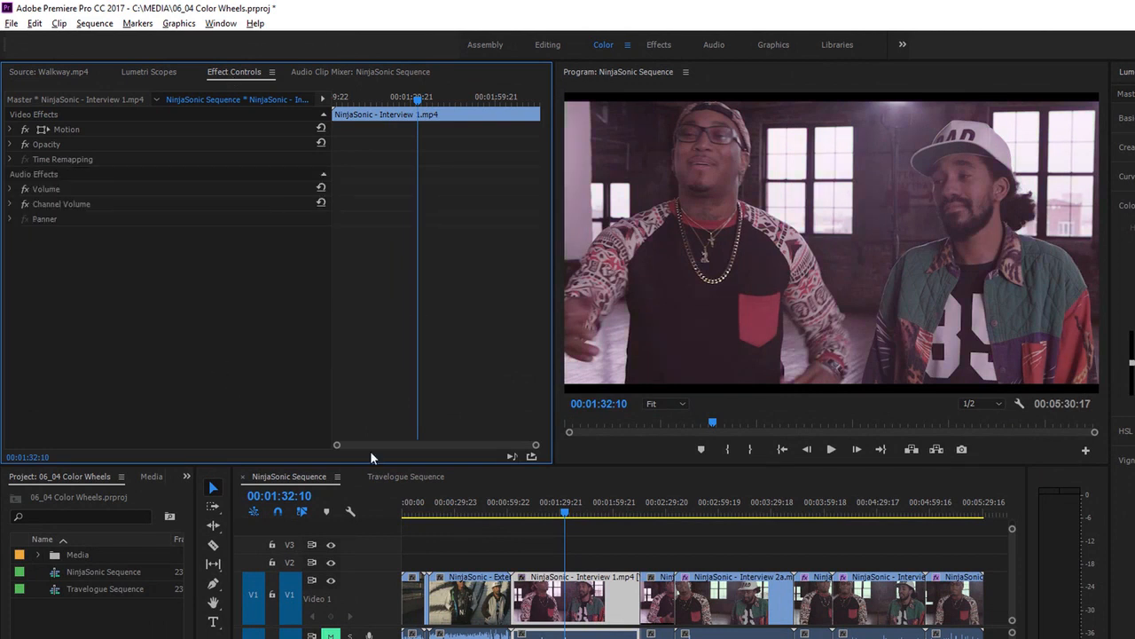
Step: With the color wheels, shift Interview 1's midtones slightly toward green, darken its shadows and brighten its highlights
left_click(618, 607)
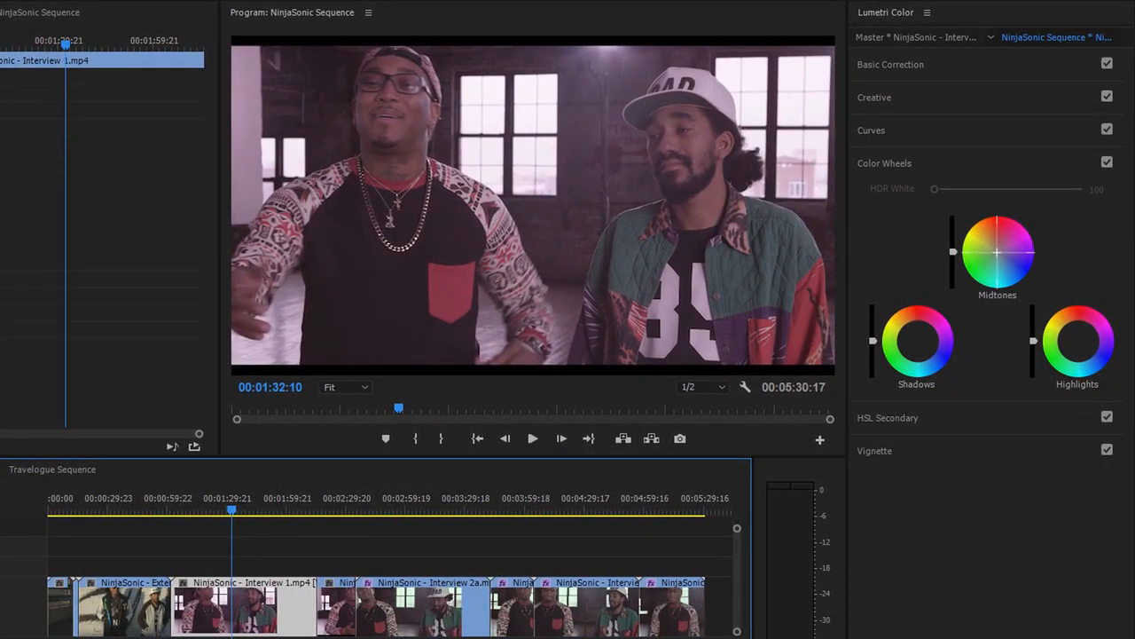
left_click_drag(997, 252, 994, 254)
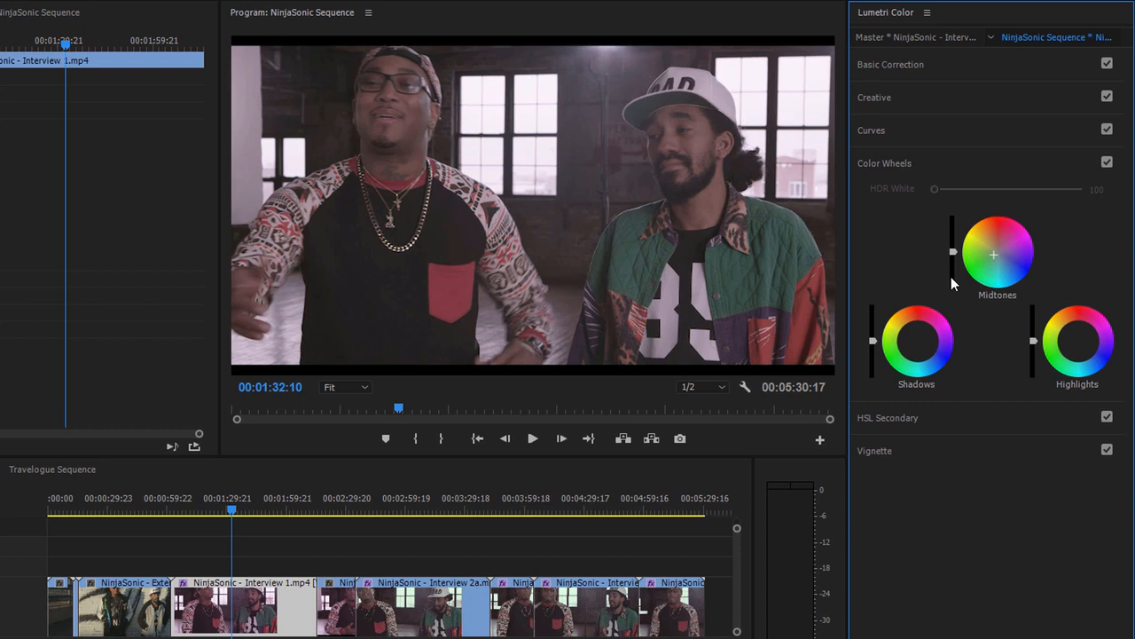
left_click_drag(872, 339, 872, 358)
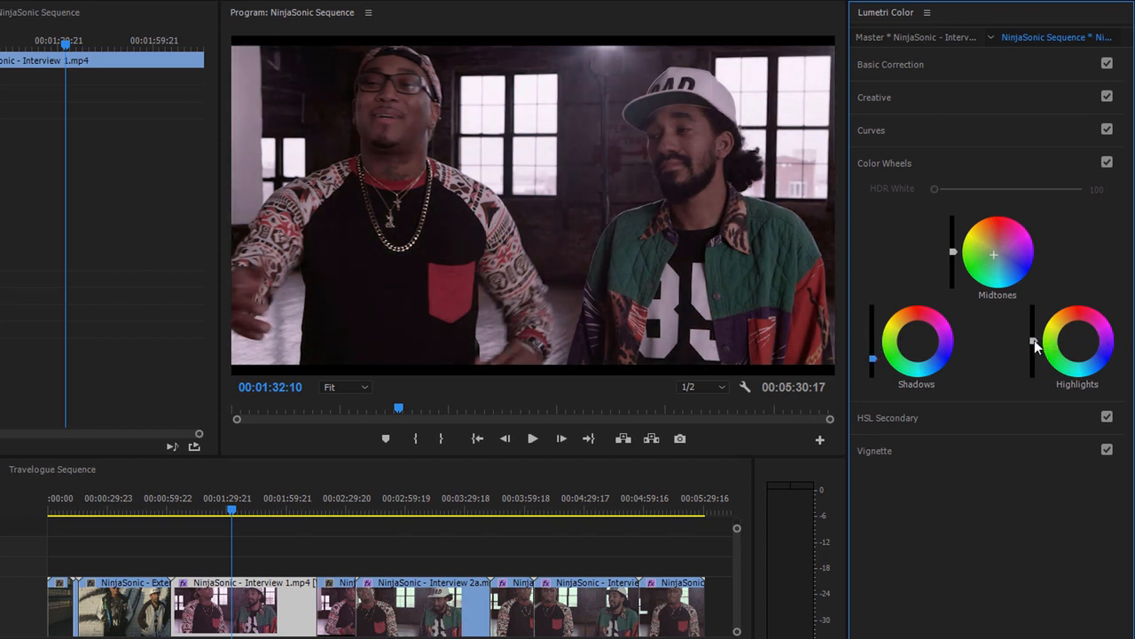
left_click_drag(1034, 340, 1033, 320)
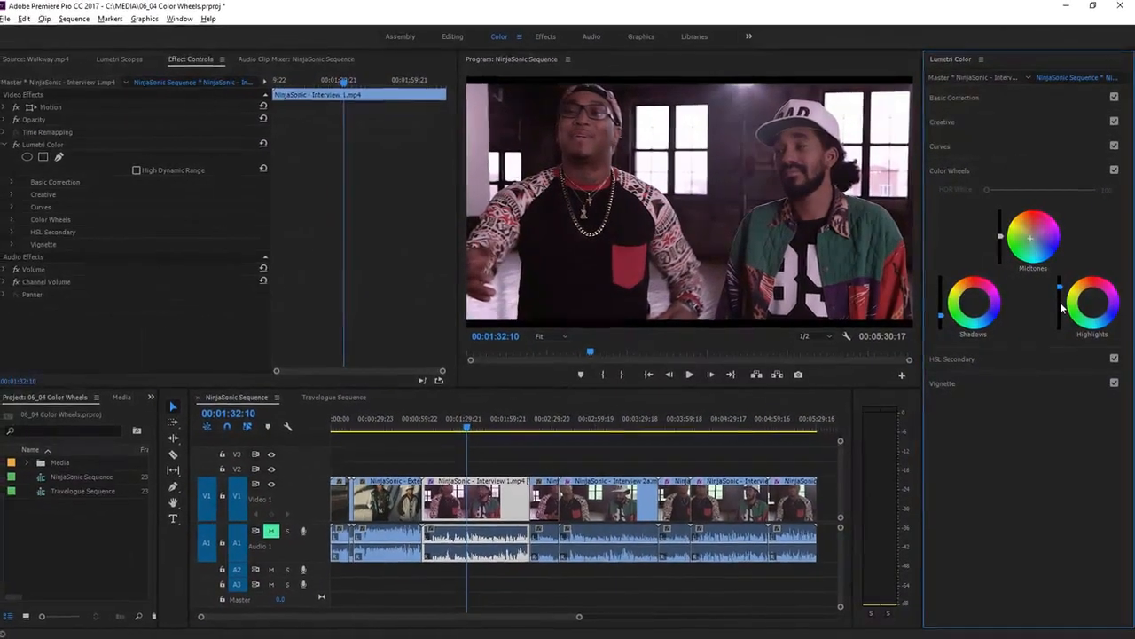
Step: In the Editing workspace, play Going Home from 00:00:27:06 to 00:00:30:08 across the cut from Kids rolling a tire to Forest Timelapse
left_click(456, 37)
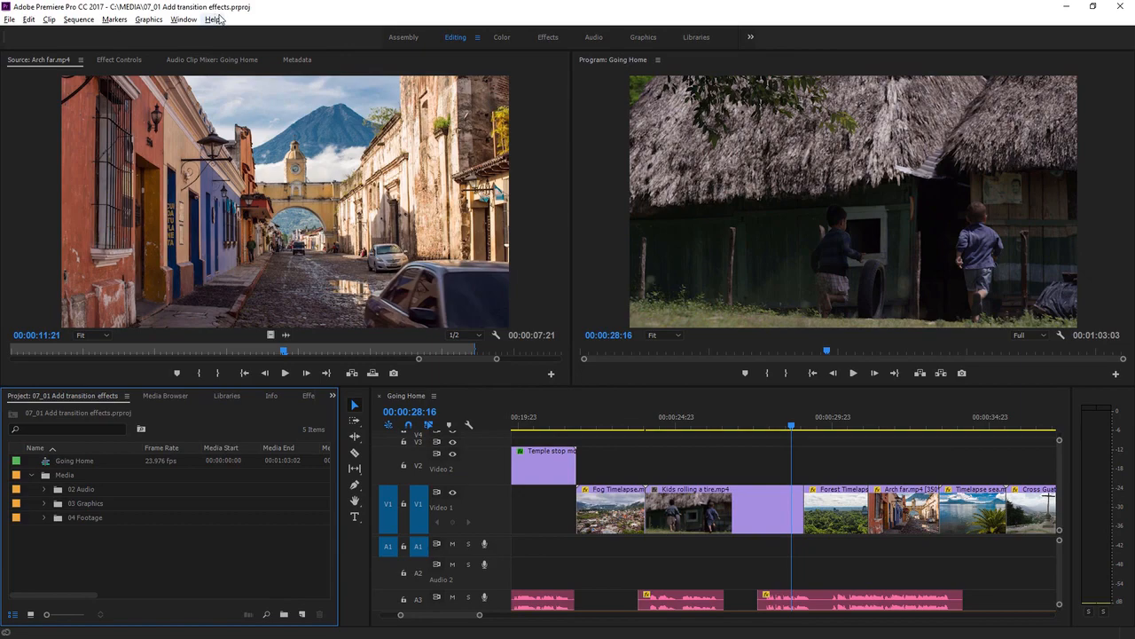
key("alt+Tab")
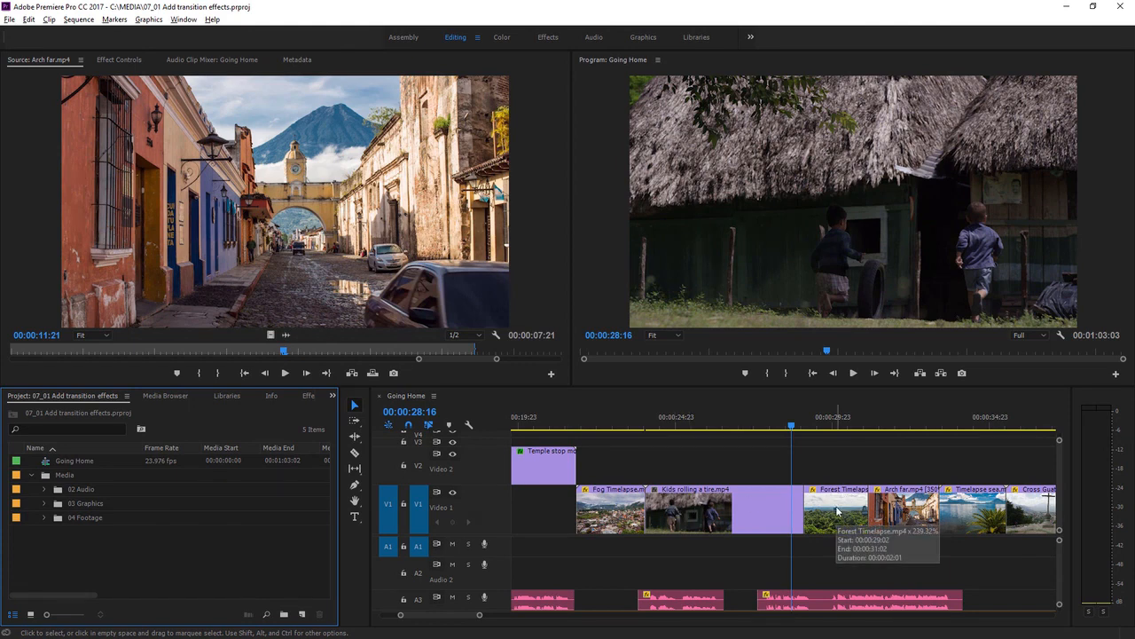
left_click(749, 429)
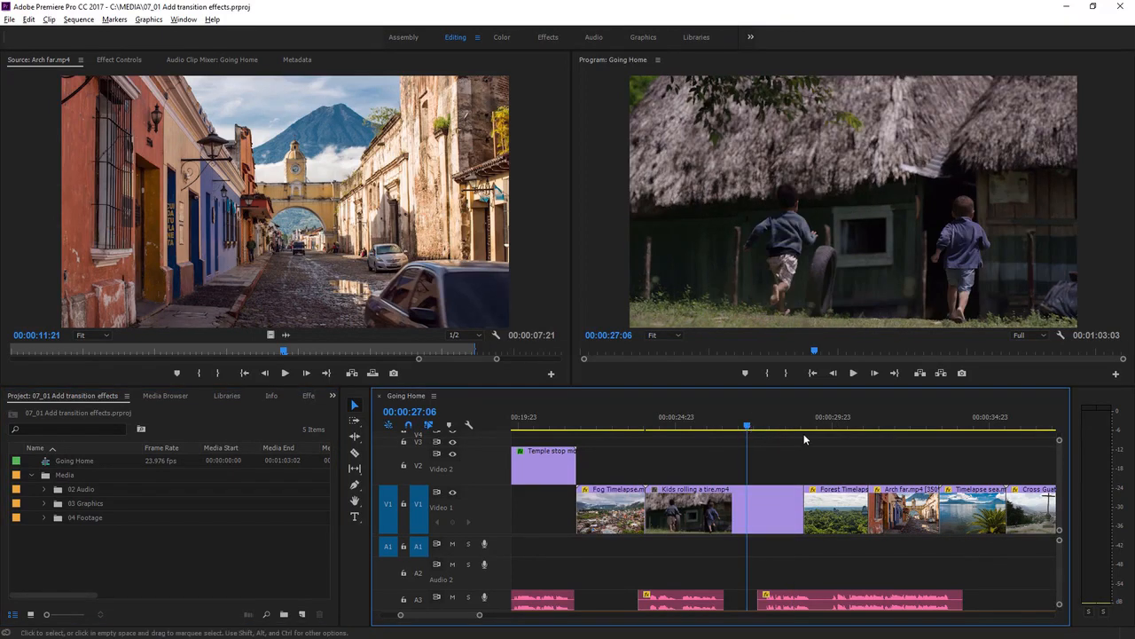
left_click(853, 374)
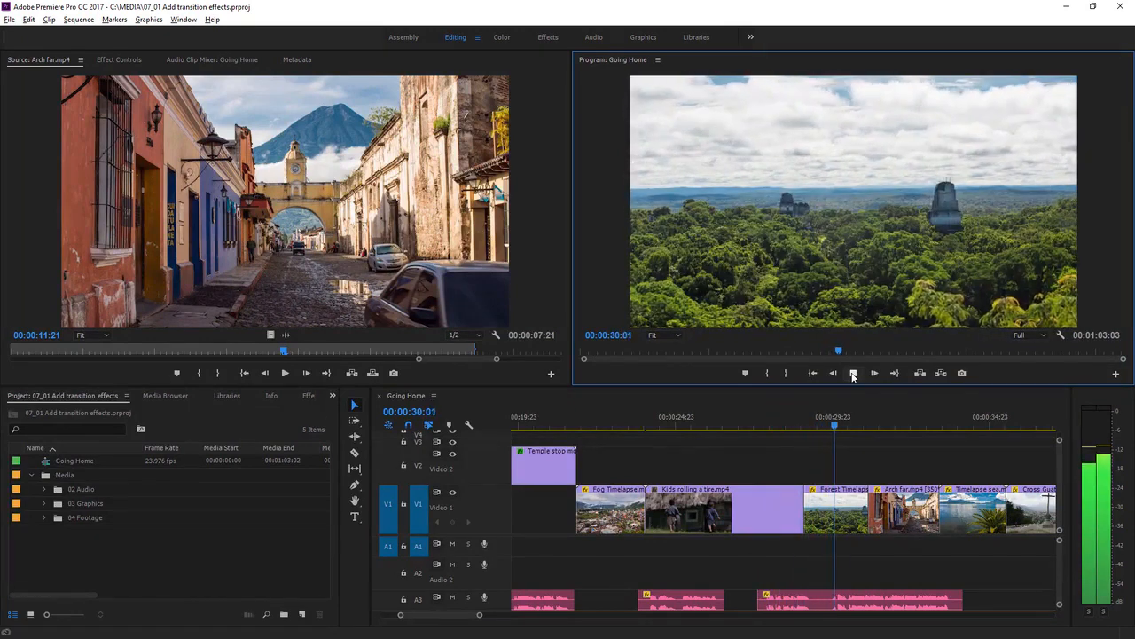
left_click(853, 374)
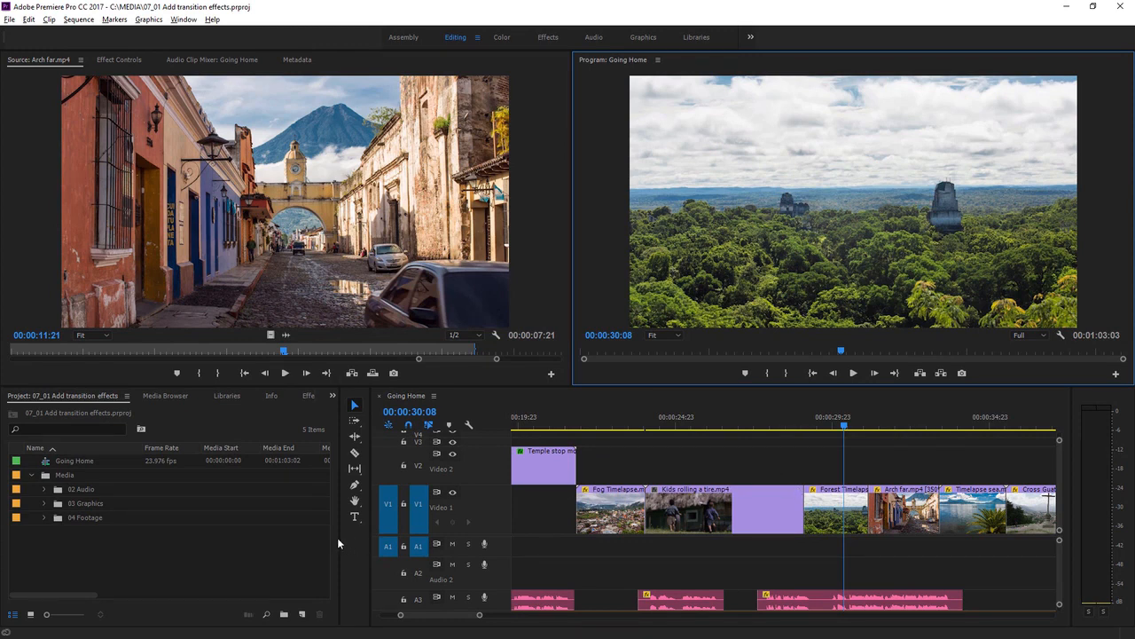
Step: Apply the Cross Dissolve video transition to the cut between Kids rolling a tire.mp4 and Forest Timelapse.mp4
left_click_drag(340, 543, 350, 541)
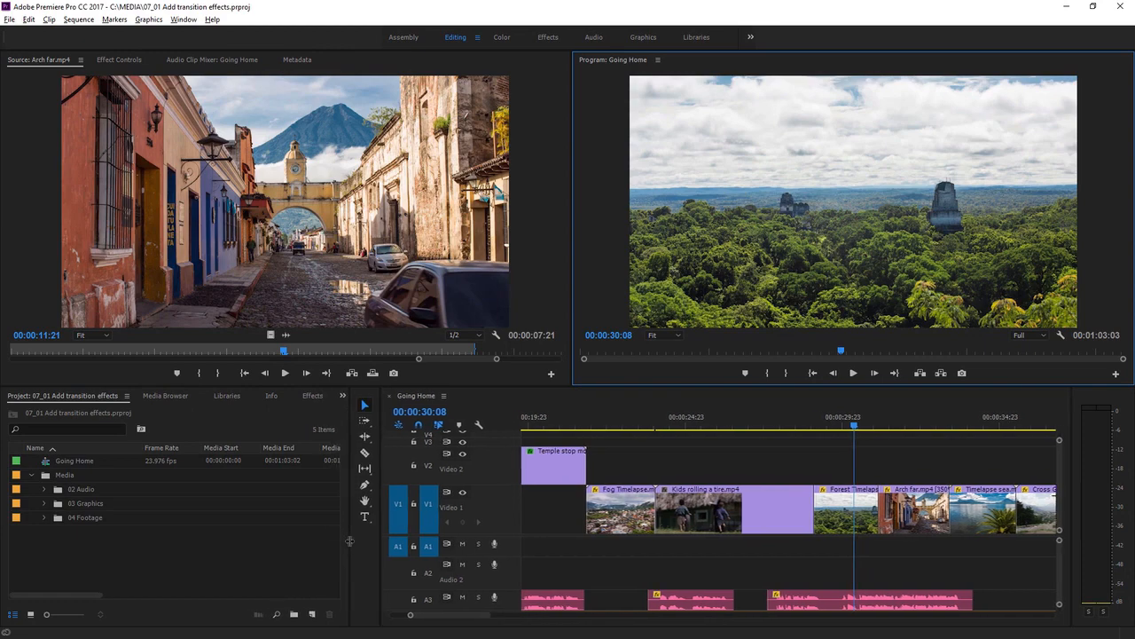
left_click(311, 397)
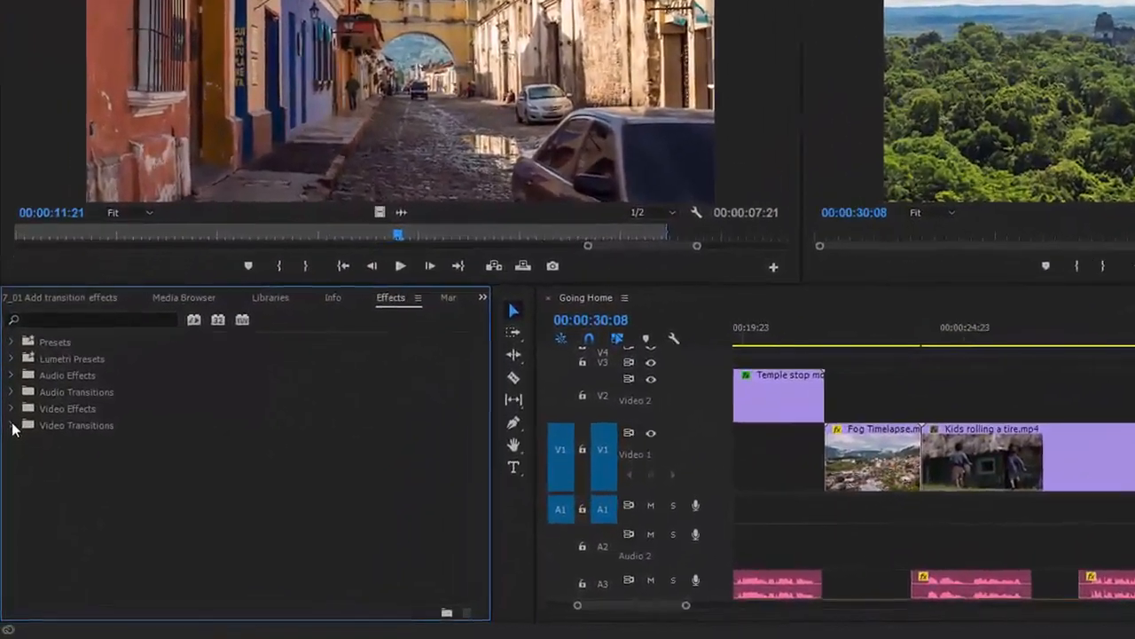
left_click(9, 479)
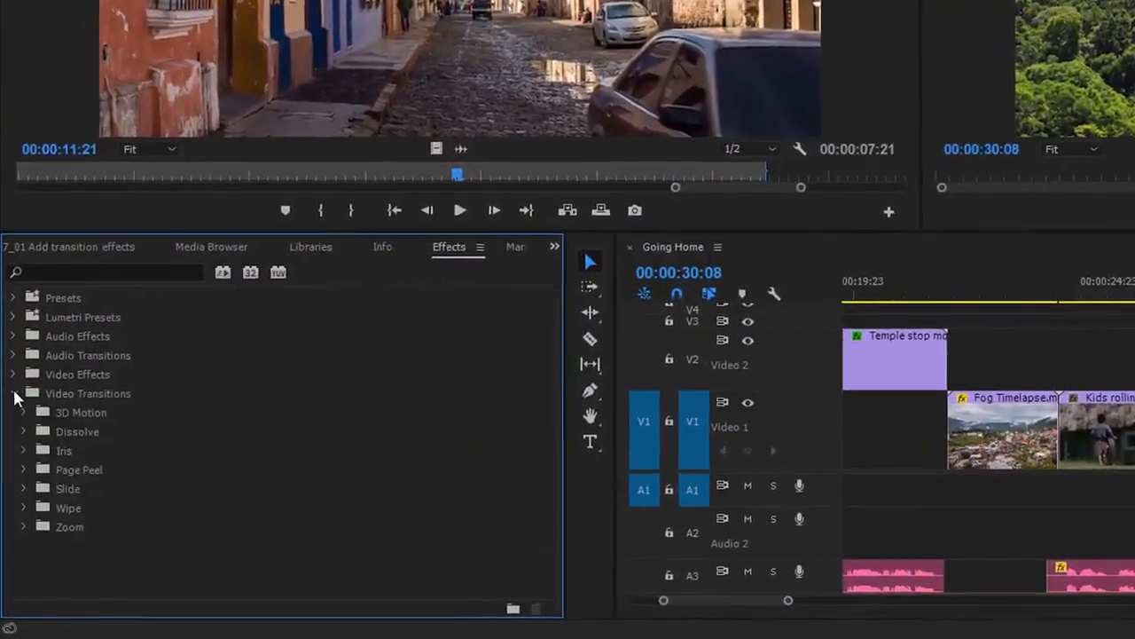
left_click(24, 416)
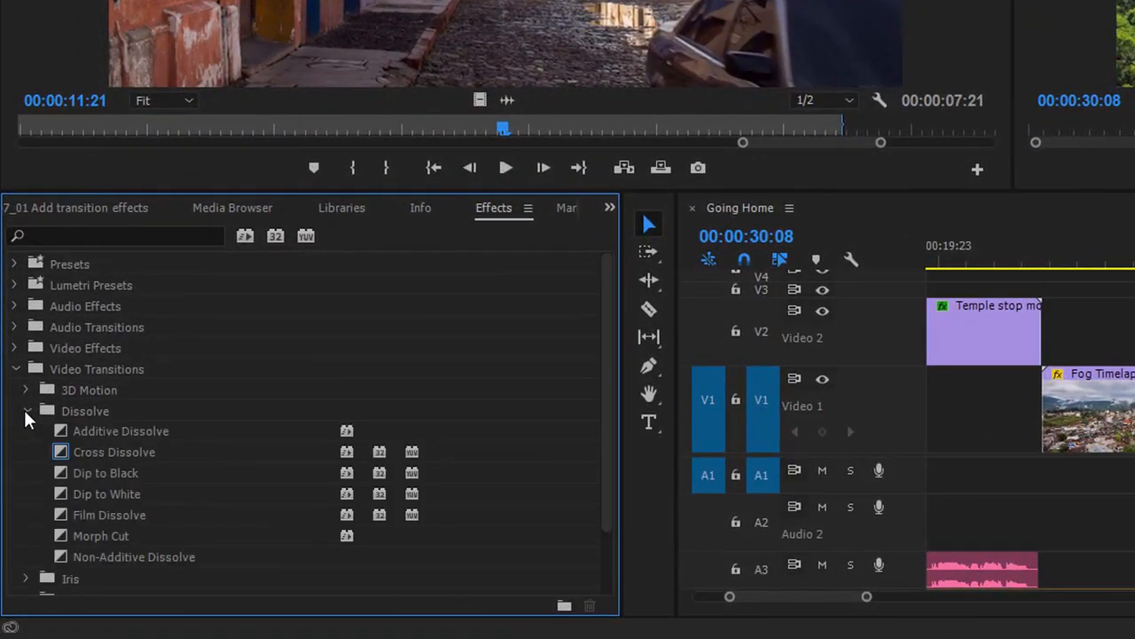
left_click_drag(65, 452, 636, 459)
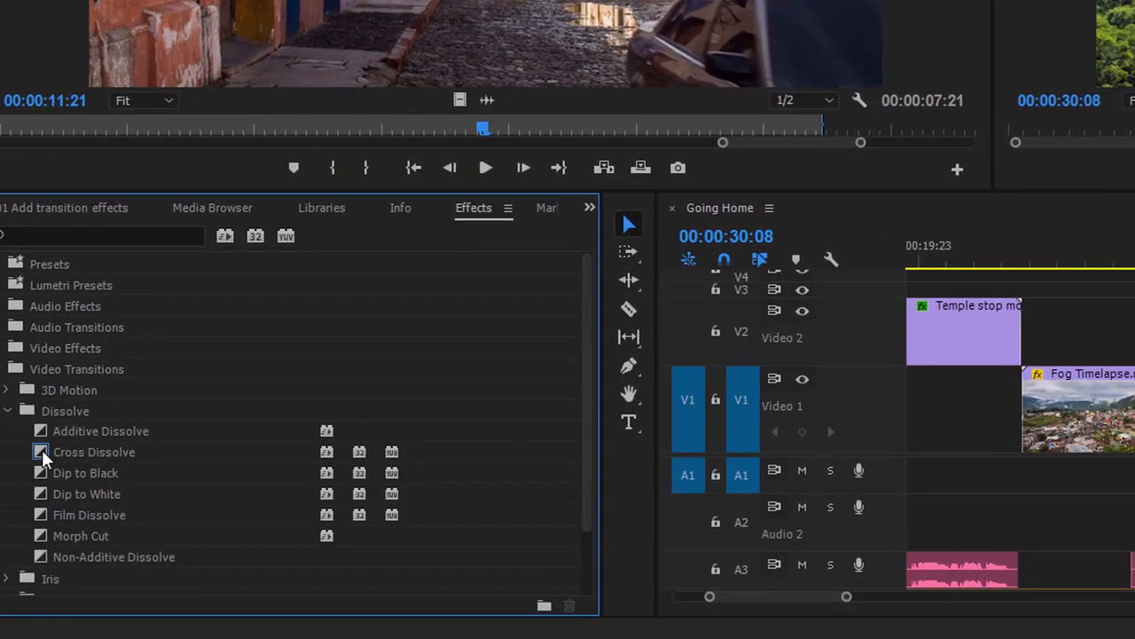
left_click_drag(358, 458, 1134, 433)
mouse_move(784, 434)
left_mouse_down()
mouse_move(796, 434)
mouse_move(774, 433)
mouse_move(802, 433)
mouse_move(792, 433)
left_mouse_up()
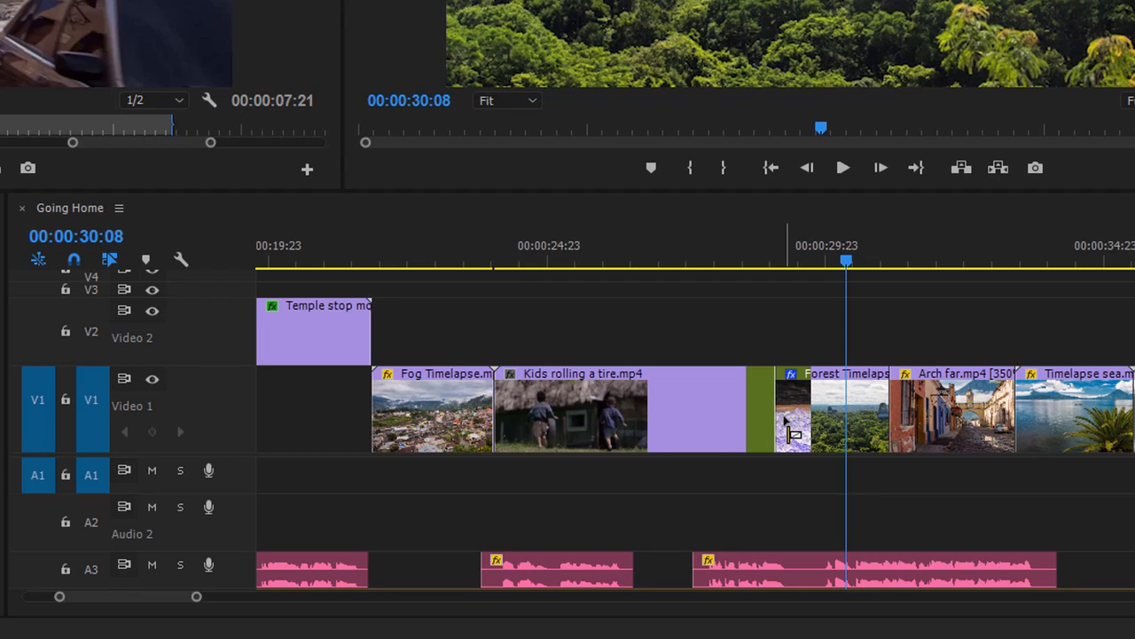
left_click_drag(784, 419, 770, 417)
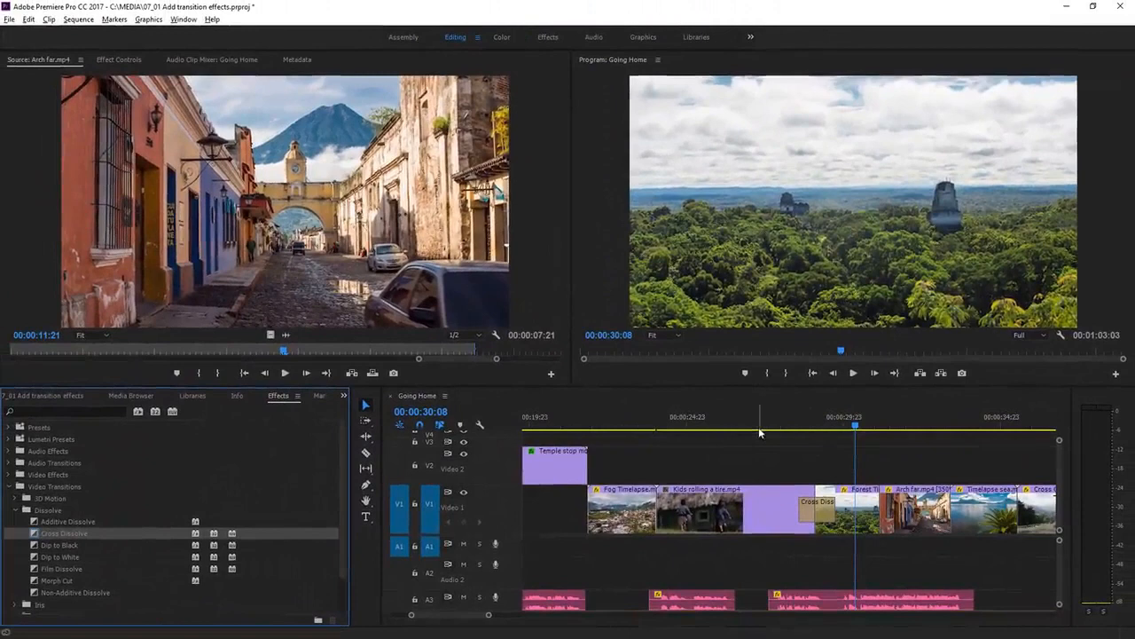
Step: Play Going Home from 00:00:27:08 to 00:00:30:13 across the Cross Dissolve
left_click(759, 427)
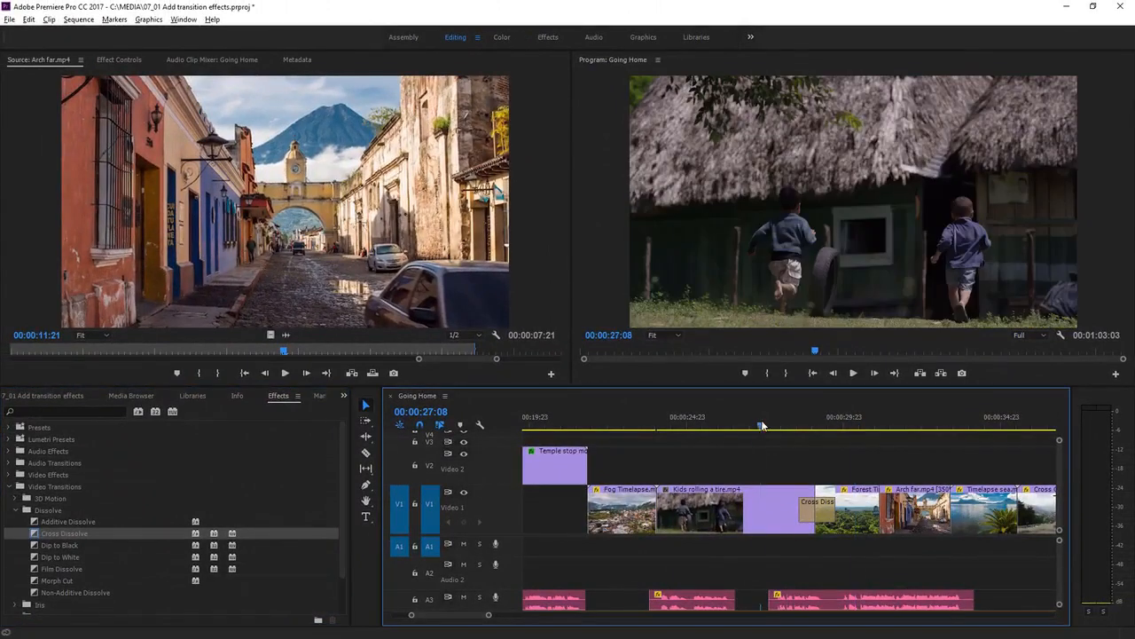
left_click(854, 373)
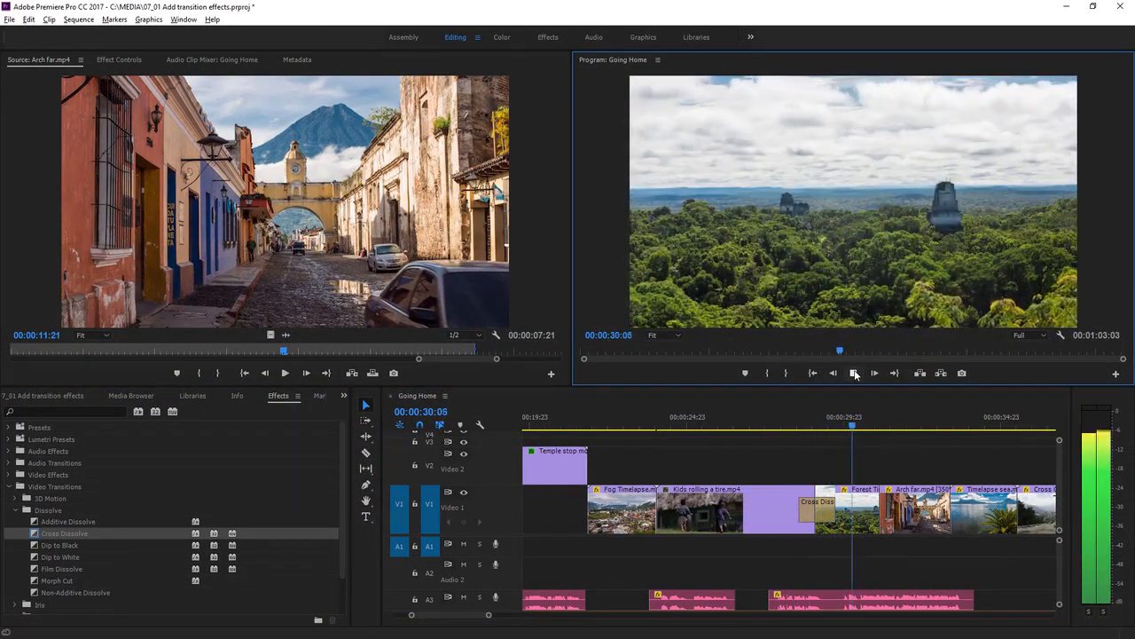
left_click(855, 374)
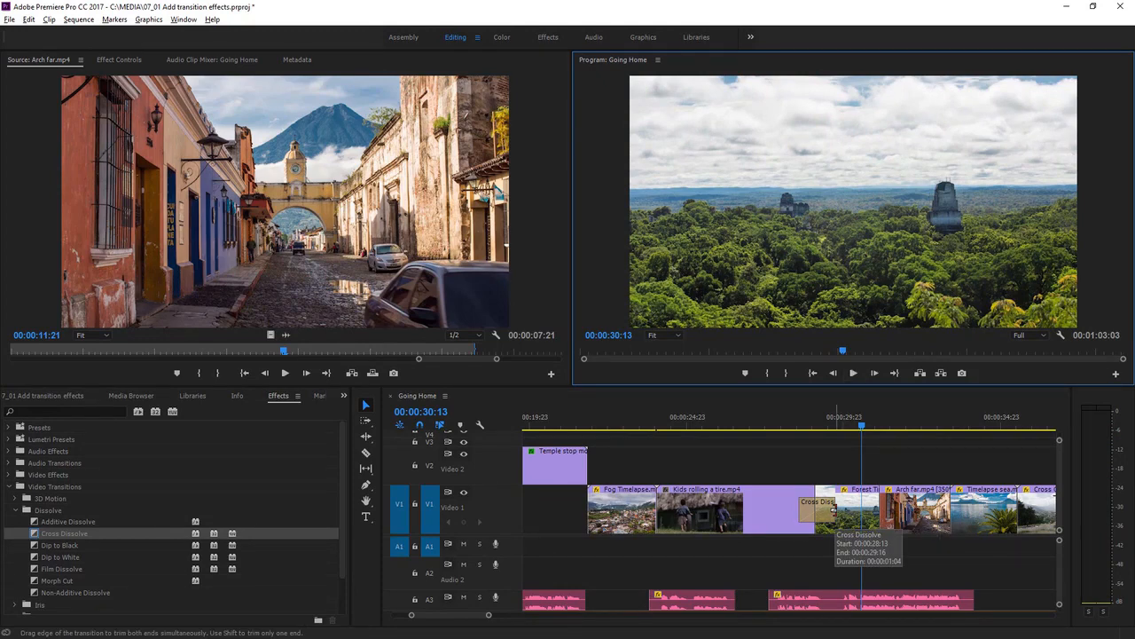
Step: Shorten the Cross Dissolve to about 00:00:00:14 and play the sequence across it from 00:00:28:08 to 00:00:29:23
left_click_drag(834, 510, 817, 510)
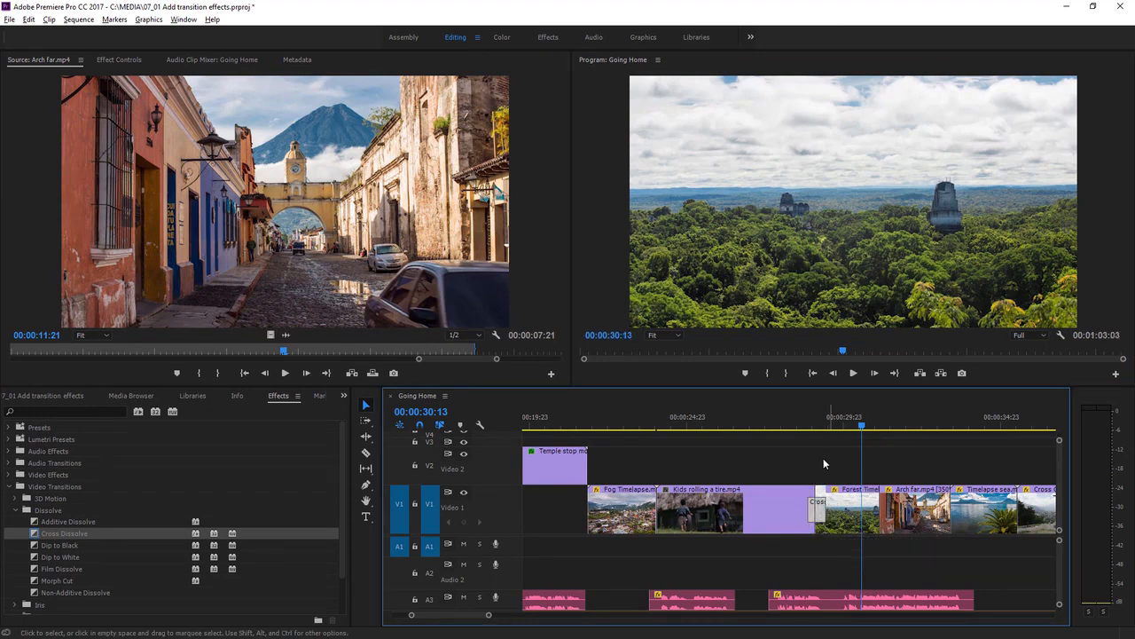
left_click(793, 418)
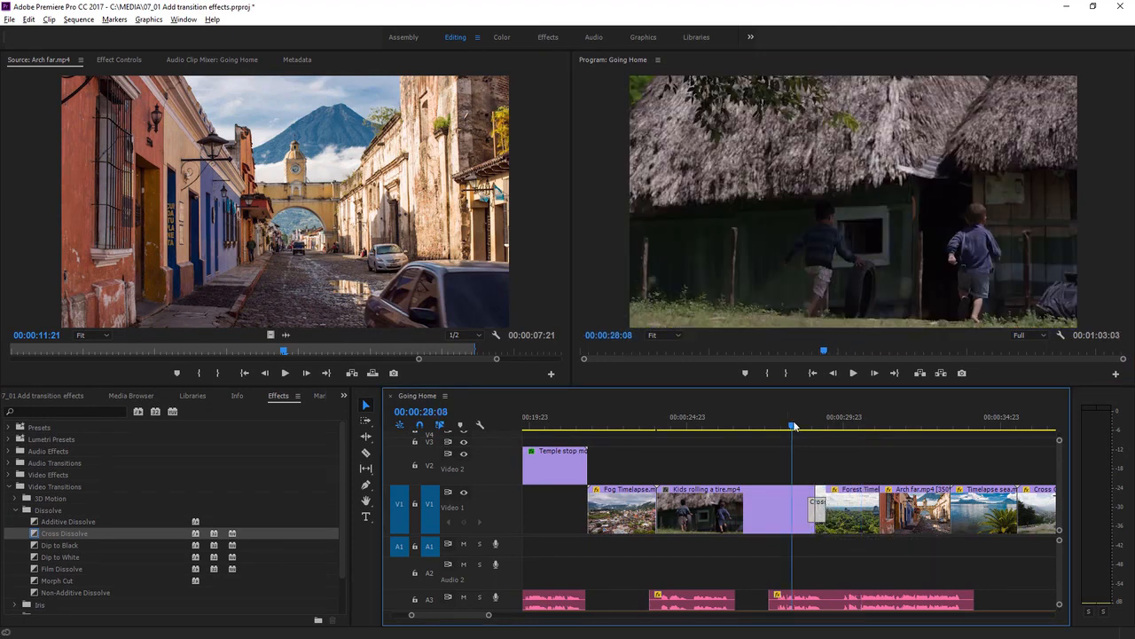
left_click(854, 373)
left_click(855, 373)
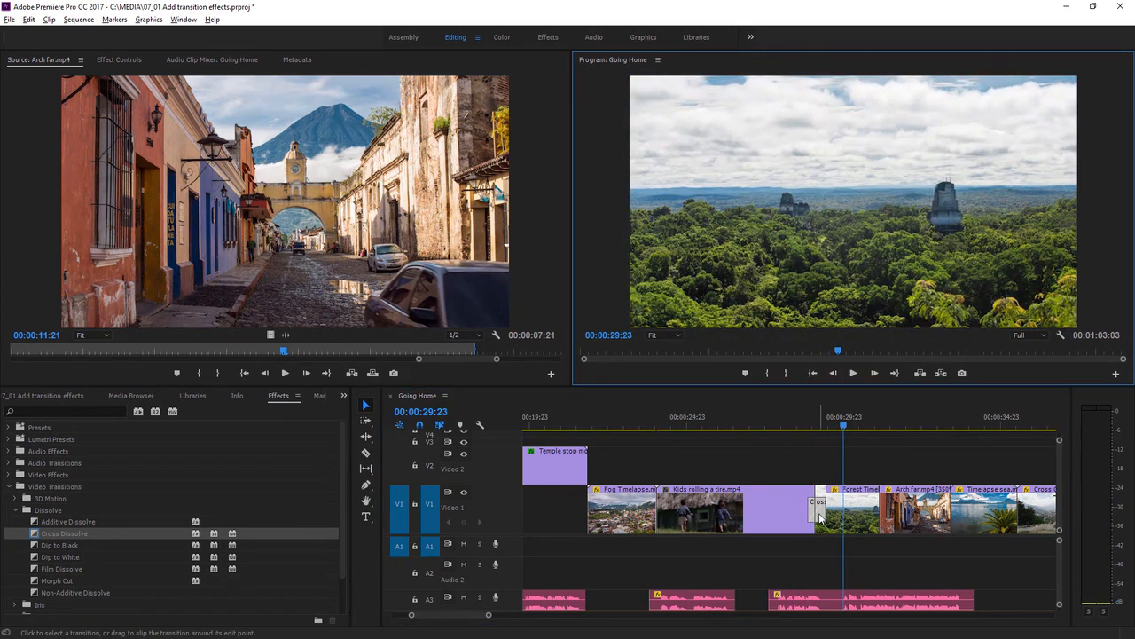
Step: Slide the Cross Dissolve slightly earlier over the cut and show the actual sources in its effect controls
left_click_drag(821, 519, 815, 519)
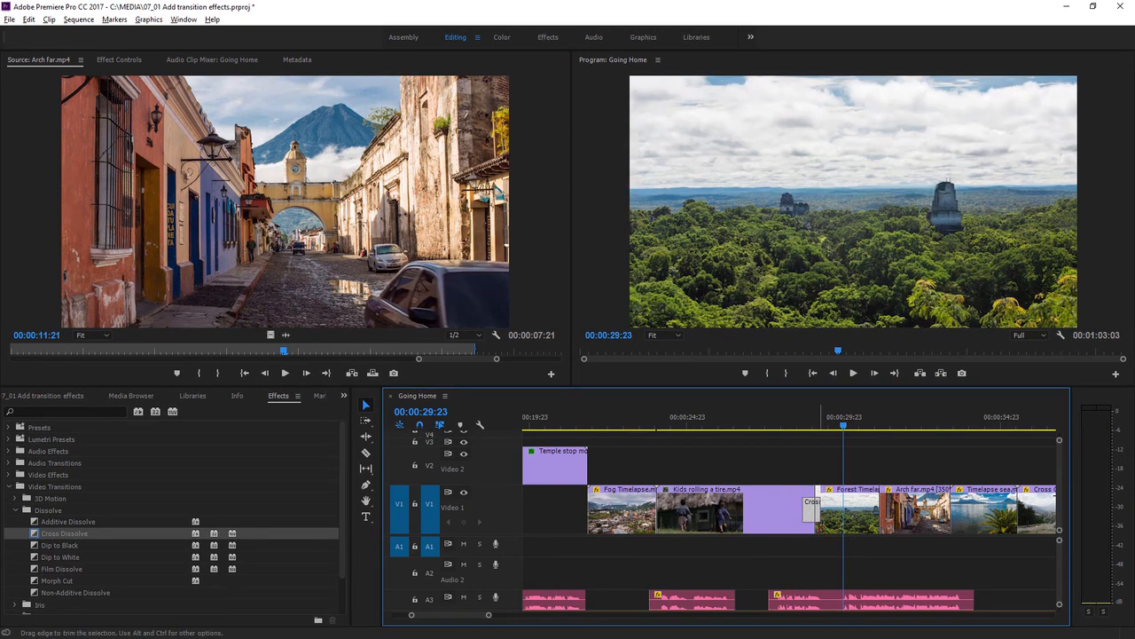
left_click(126, 60)
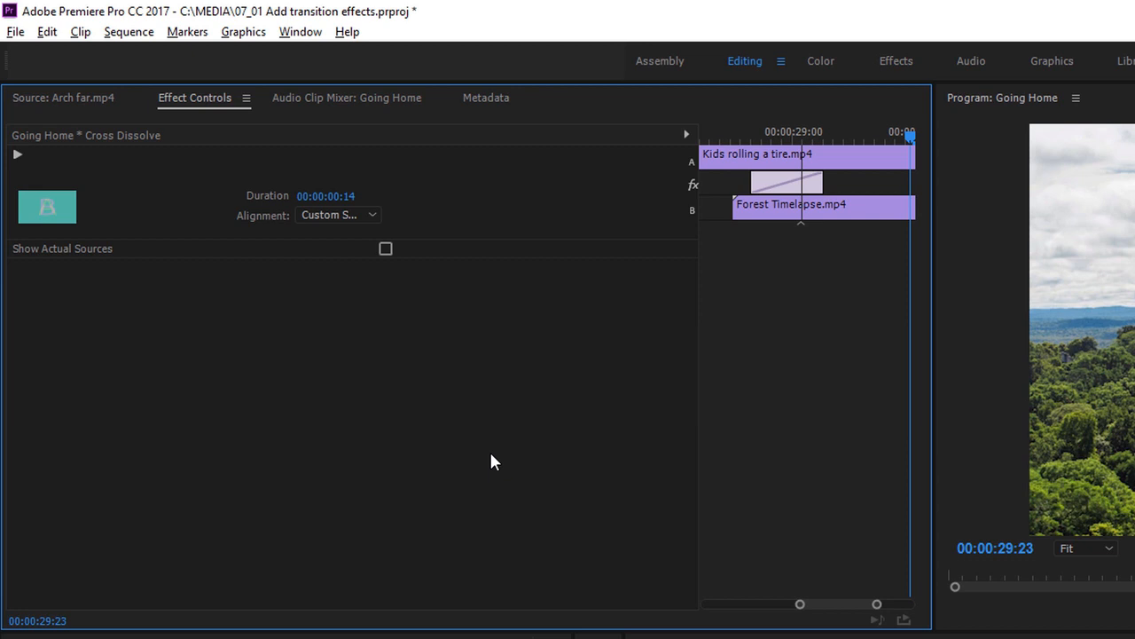
left_click(386, 250)
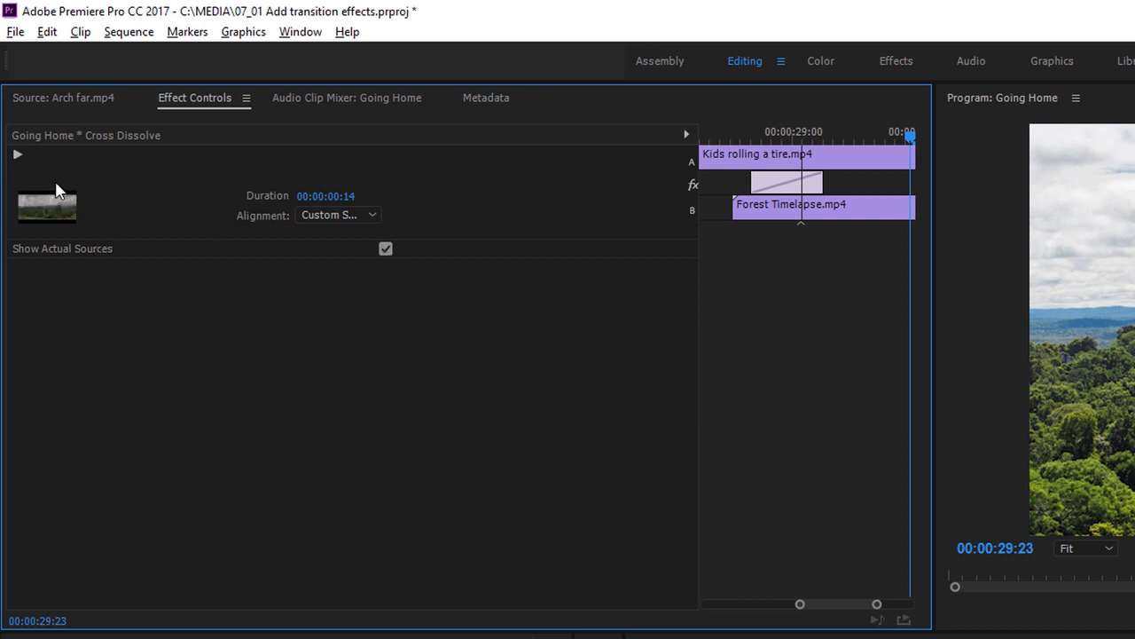
Step: Review the Cross Dissolve's alignment options, slide it later over the cut in its effect controls, and move it back earlier
left_click(306, 216)
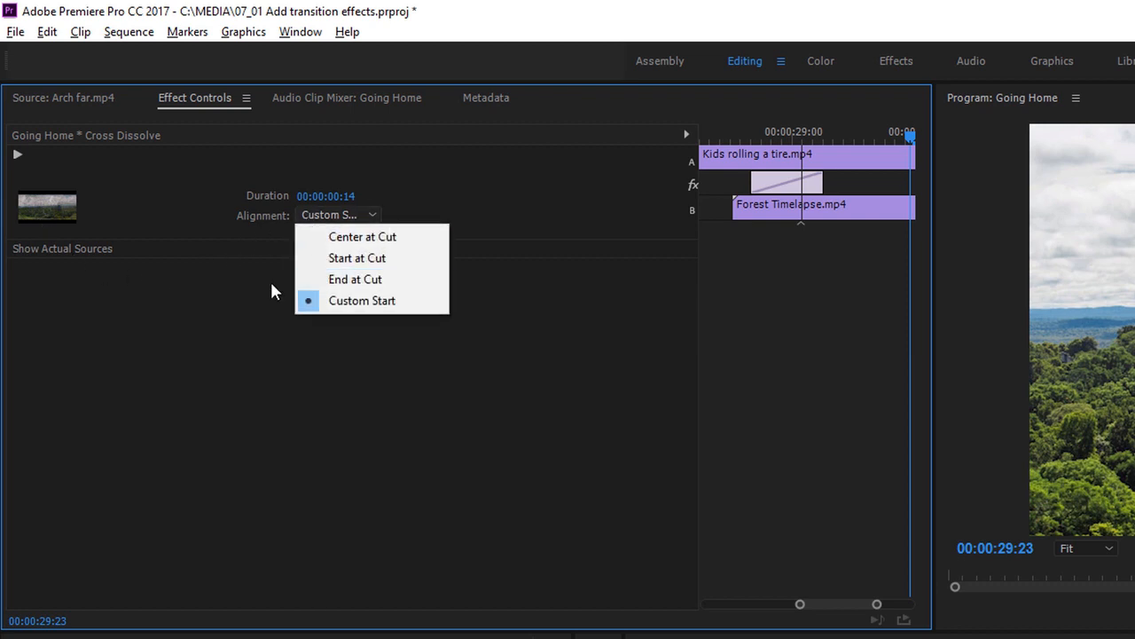
left_click(278, 248)
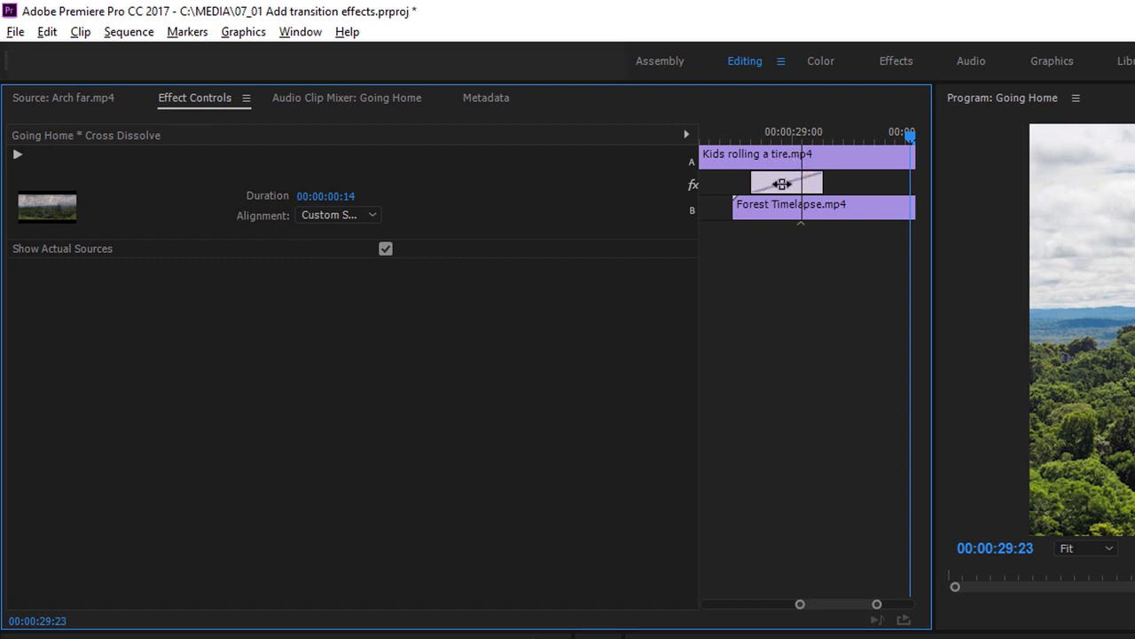
left_click_drag(777, 183, 803, 181)
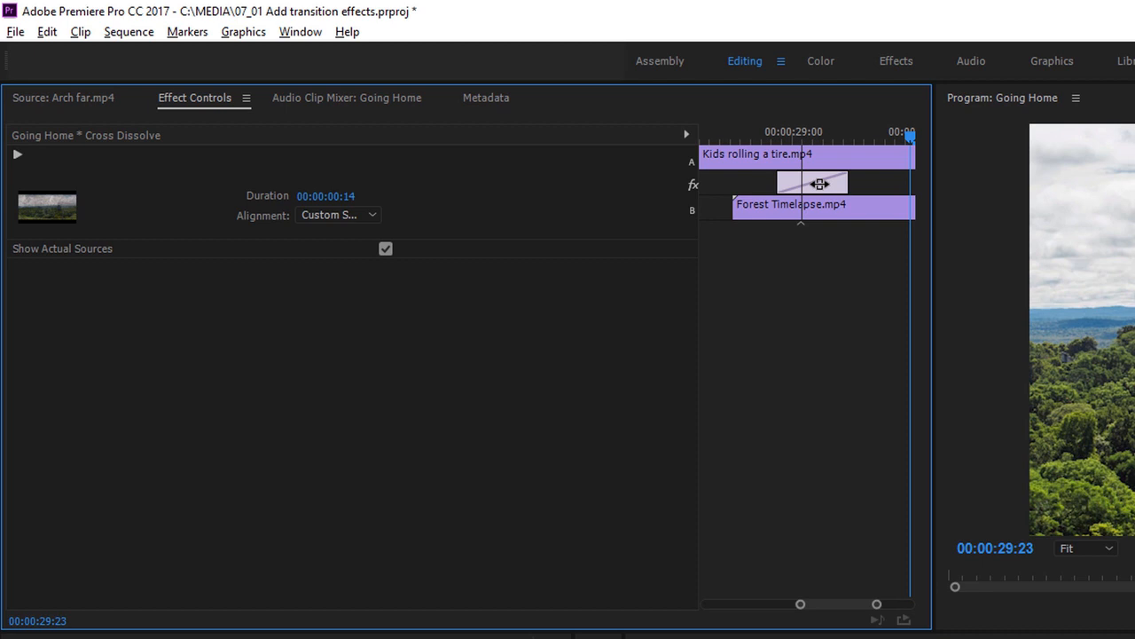
left_click_drag(819, 184, 797, 184)
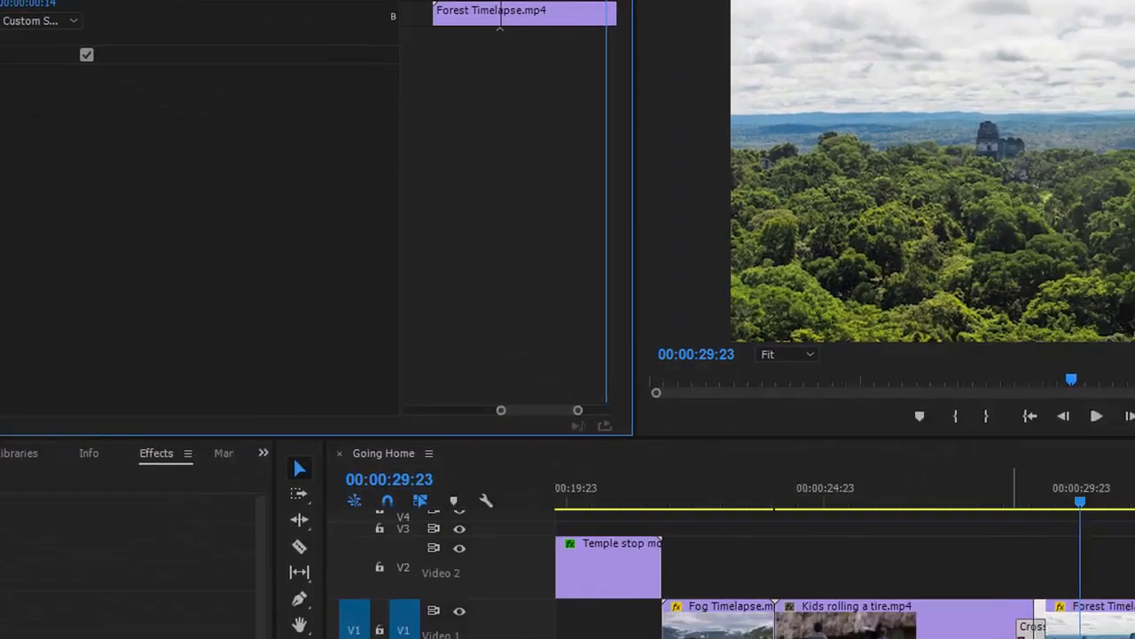
Step: Delete the Cross Dissolve between Kids rolling a tire.mp4 and Forest Timelapse.mp4
left_click(1031, 635)
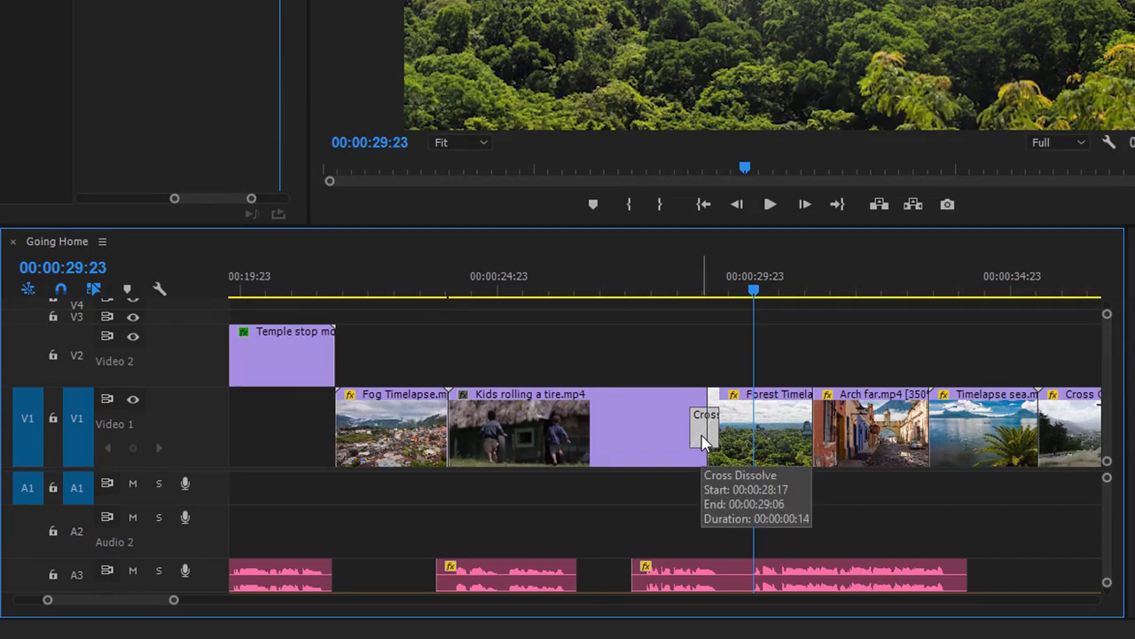
left_click(703, 441)
key("Delete")
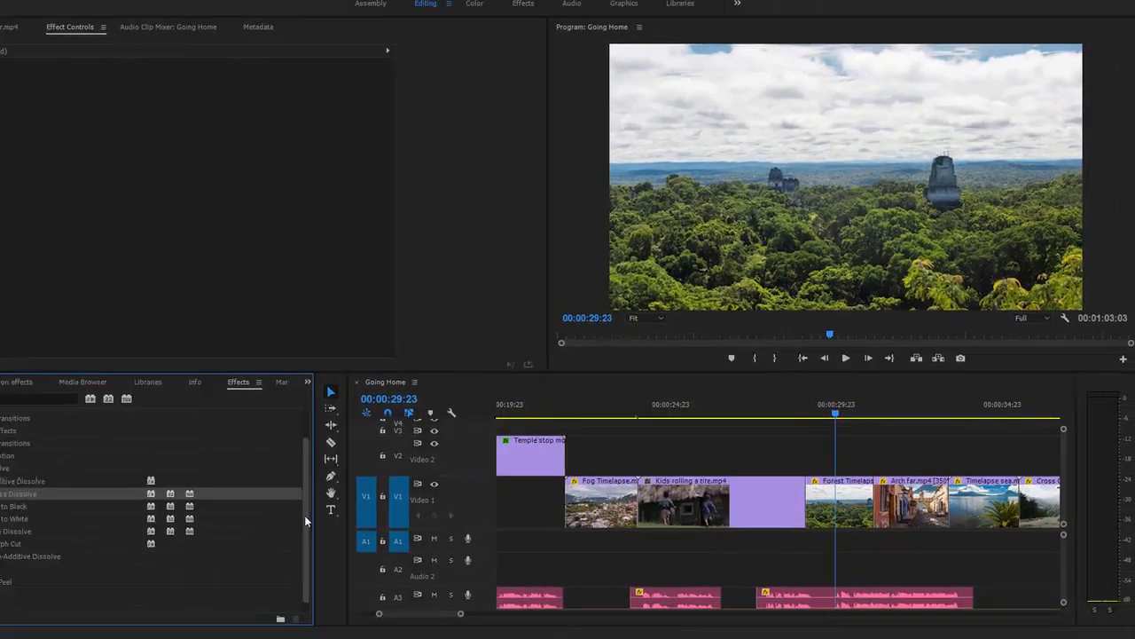
Step: Try a Radial Wipe transition at the start of the Timelapse sea.mp4 clip and undo it
left_click(13, 597)
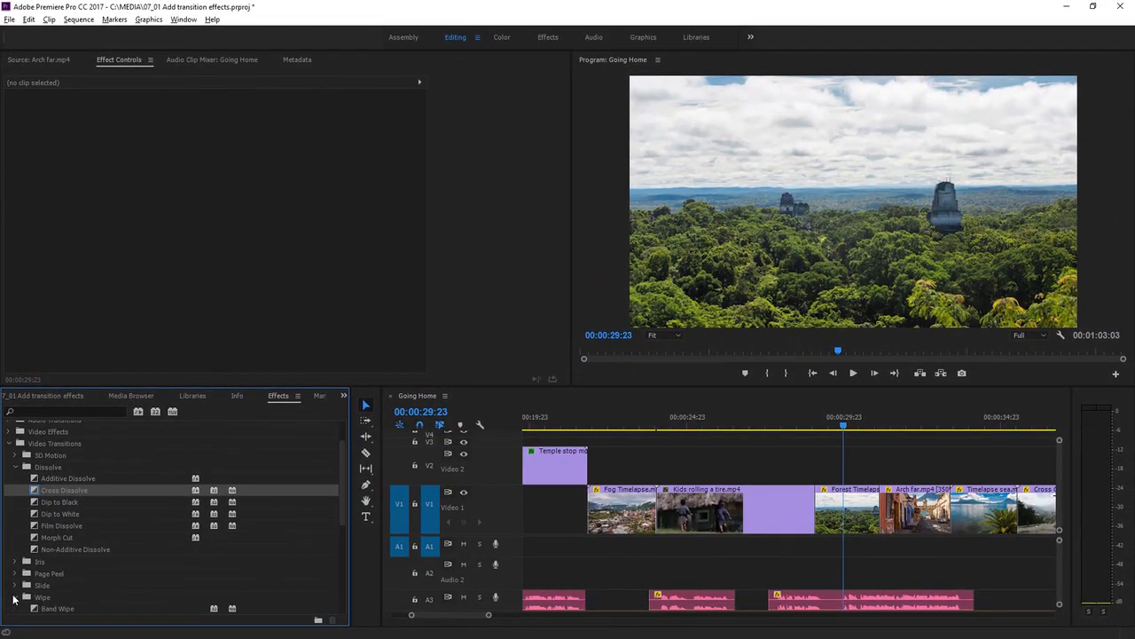
left_click_drag(342, 511, 343, 551)
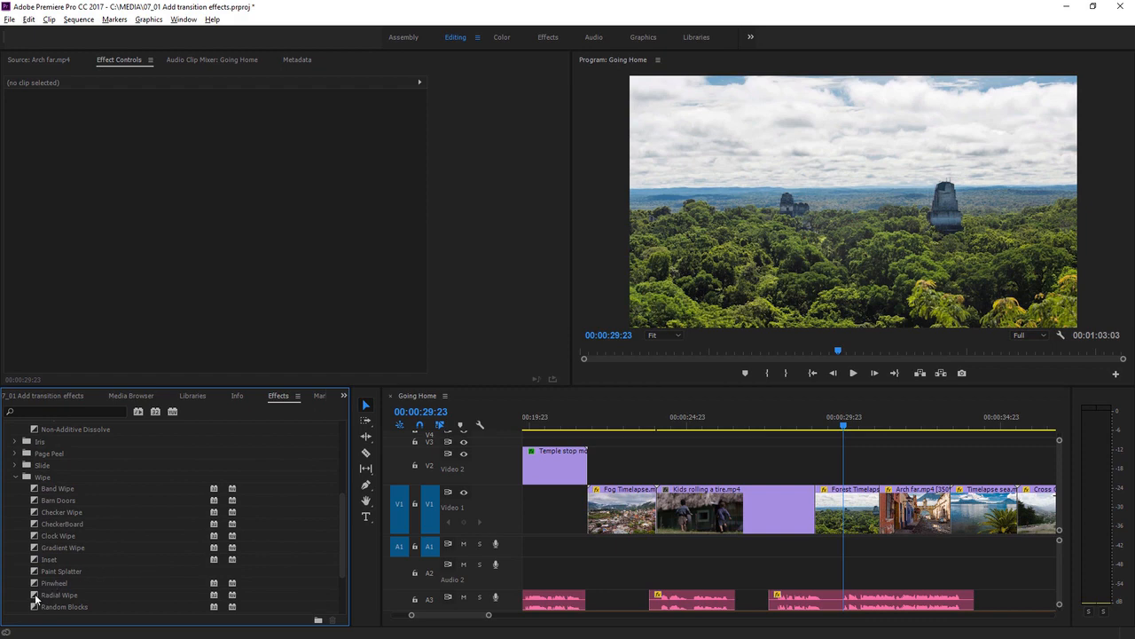
left_click_drag(46, 596, 940, 521)
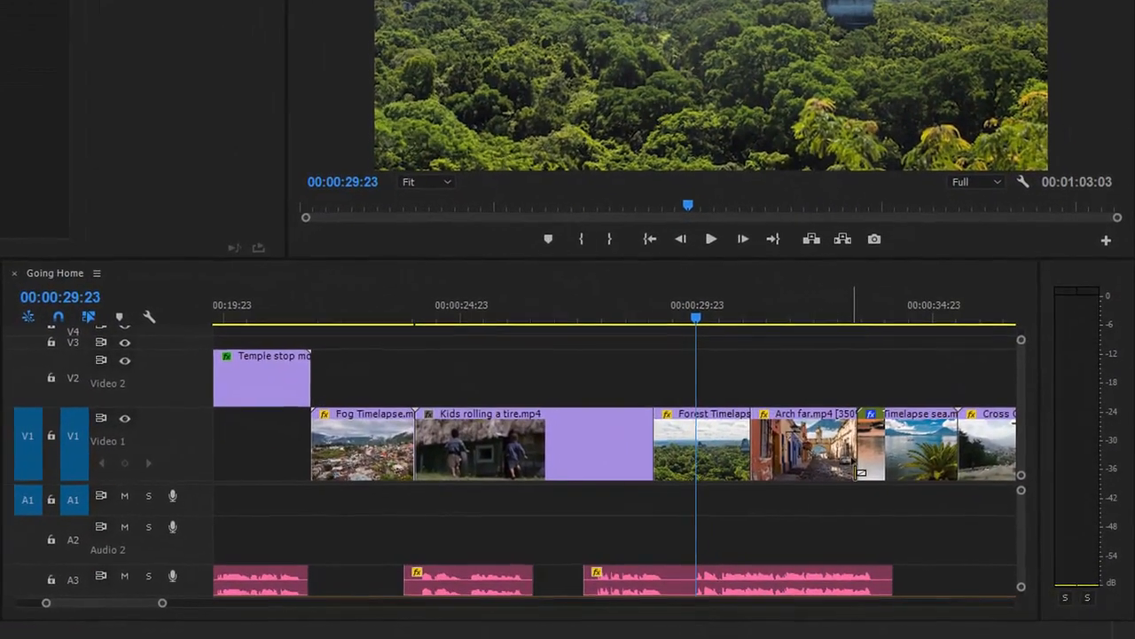
left_click_drag(861, 472, 868, 460)
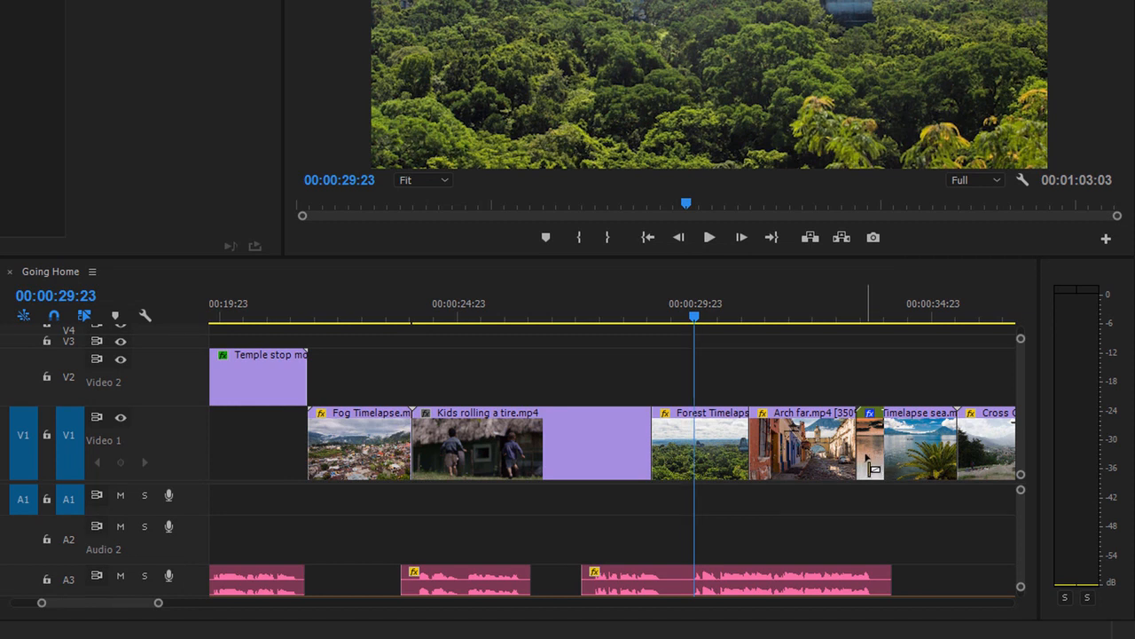
left_click_drag(867, 456, 868, 457)
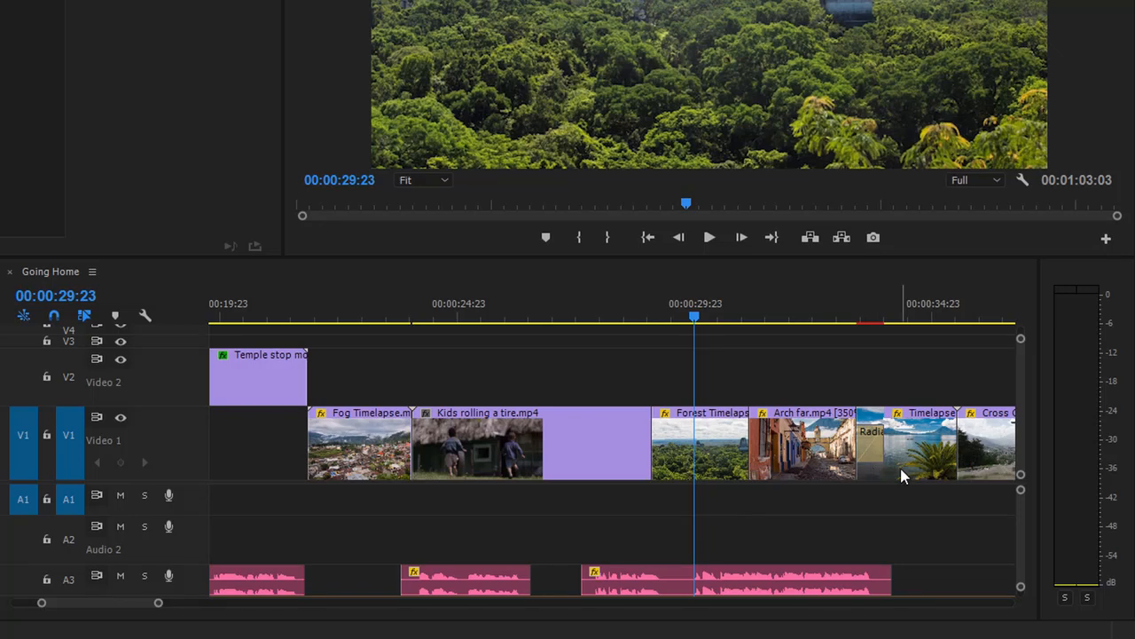
key("ctrl+z")
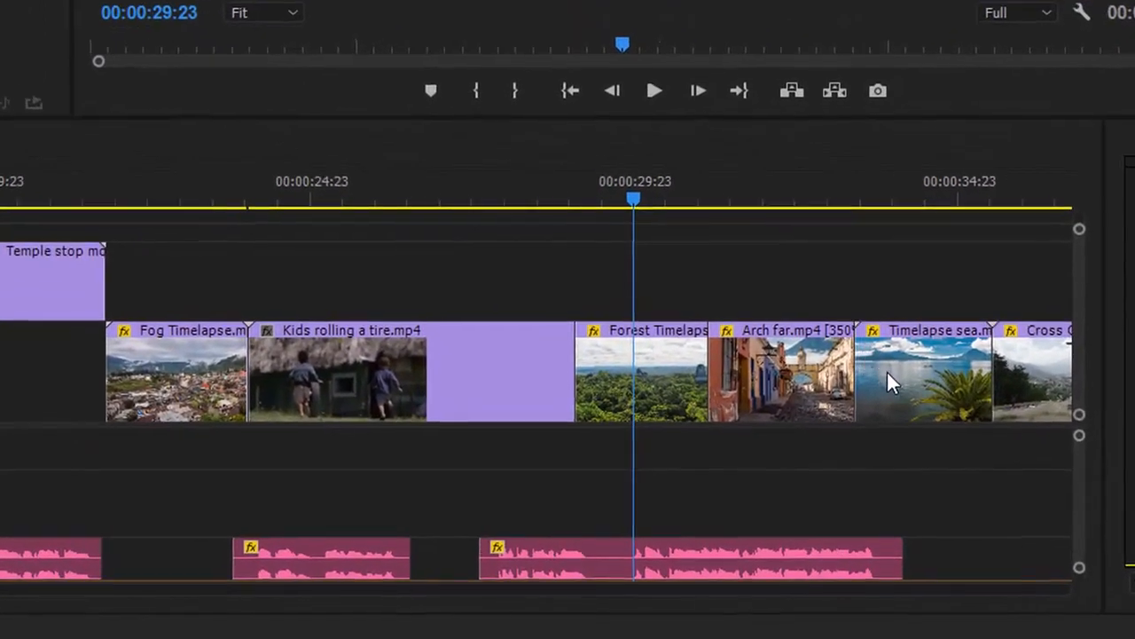
Step: Apply a 00:00:00:09 Radial Wipe between Arch far.mp4 and Timelapse sea.mp4, aligned to start at the cut
left_click(885, 419)
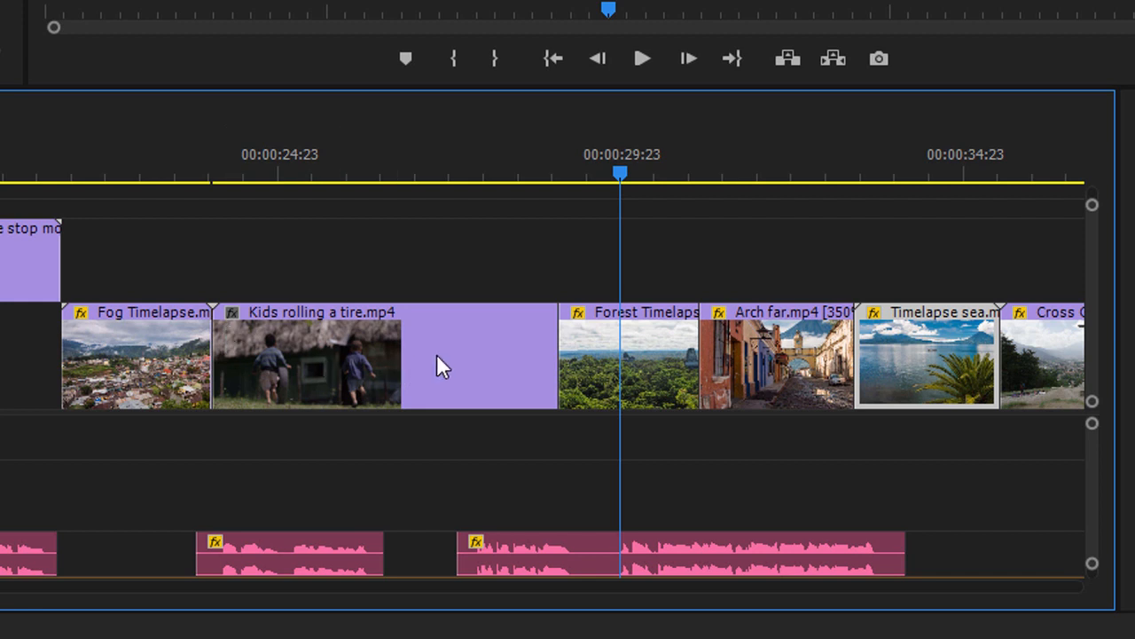
mouse_move(436, 354)
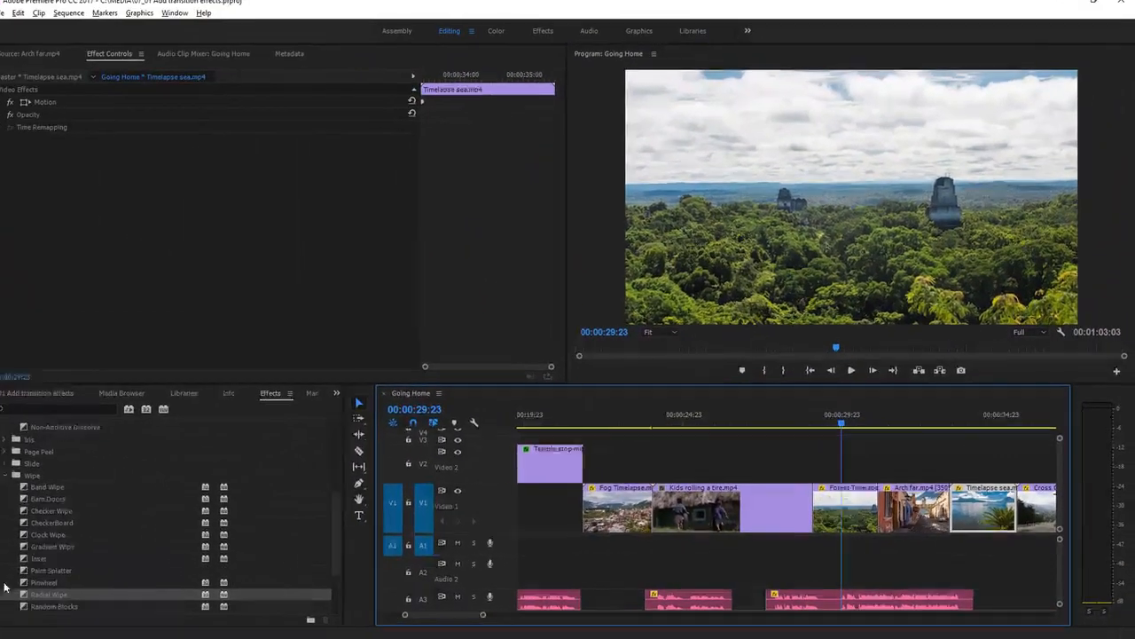
left_click(36, 599)
left_click_drag(35, 599, 964, 511)
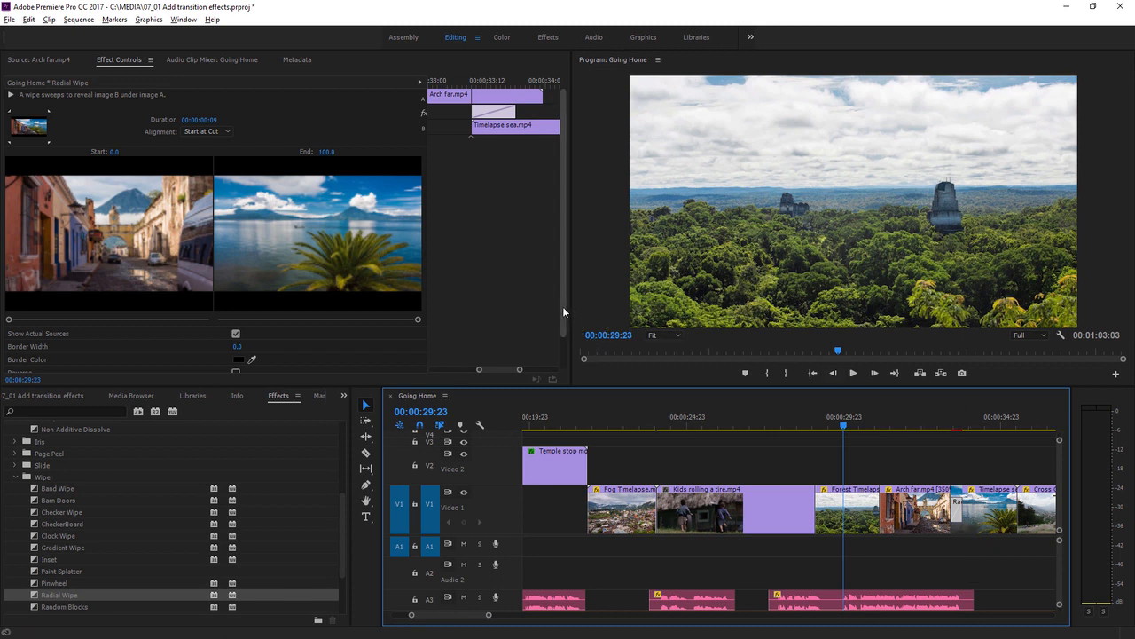
mouse_move(562, 306)
left_mouse_down()
mouse_move(561, 358)
mouse_move(561, 292)
left_mouse_up()
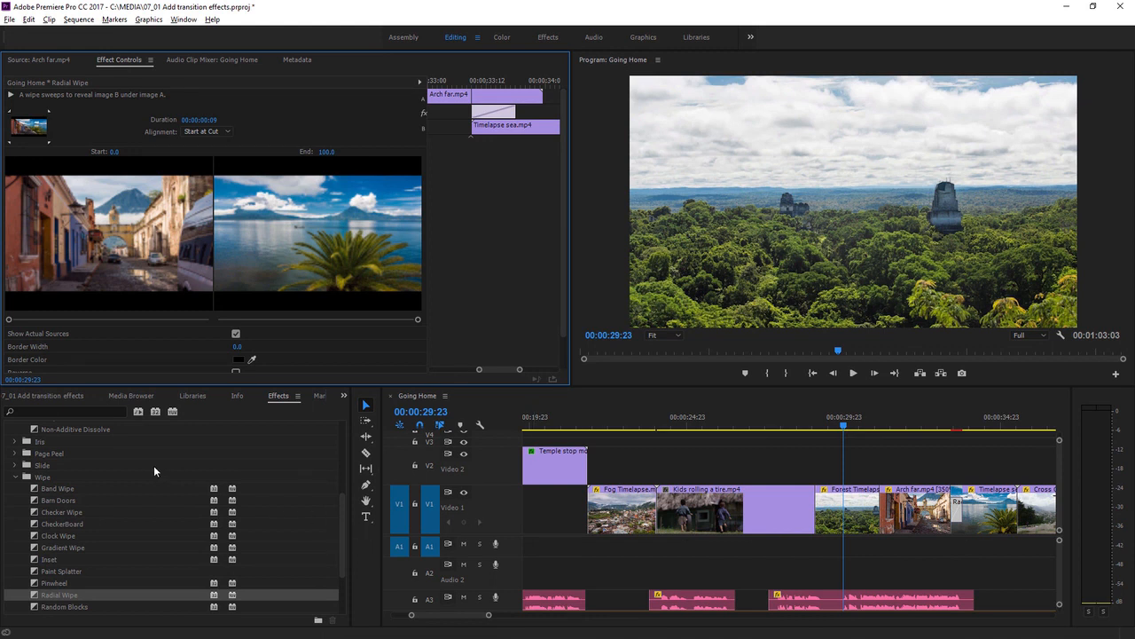
Step: Replace the Radial Wipe with the Iris Diamond transition and place the playhead before it at 00:00:32:17
left_click(15, 441)
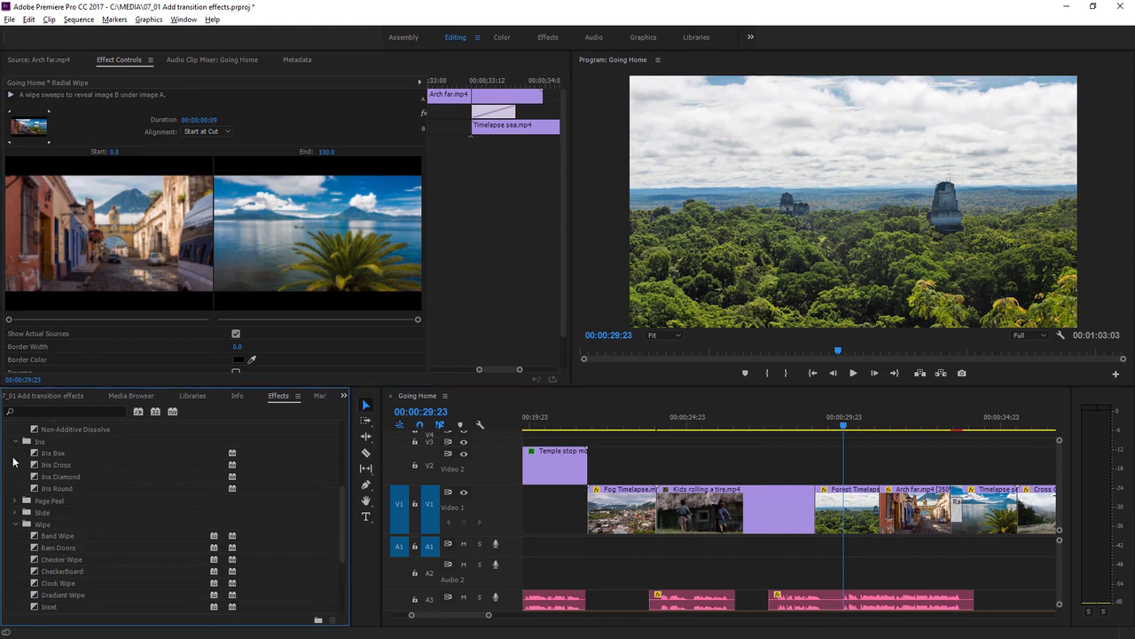
left_click_drag(37, 477, 958, 513)
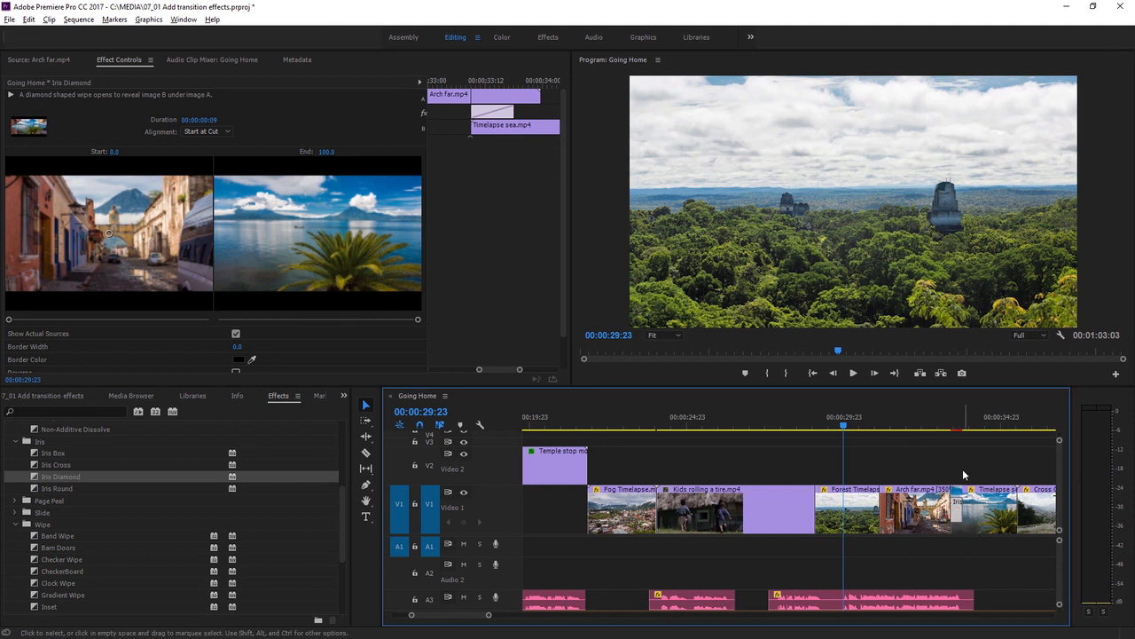
left_click(931, 428)
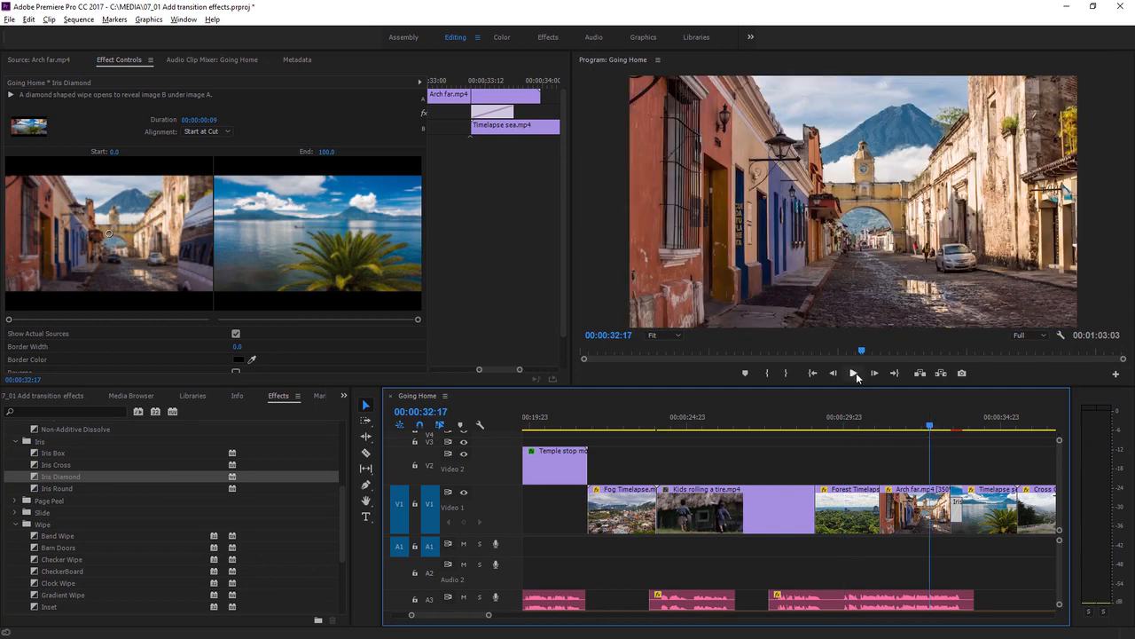
Step: Play the sequence through the Iris Diamond transition between Arch far.mp4 and Timelapse sea.mp4
left_click(854, 373)
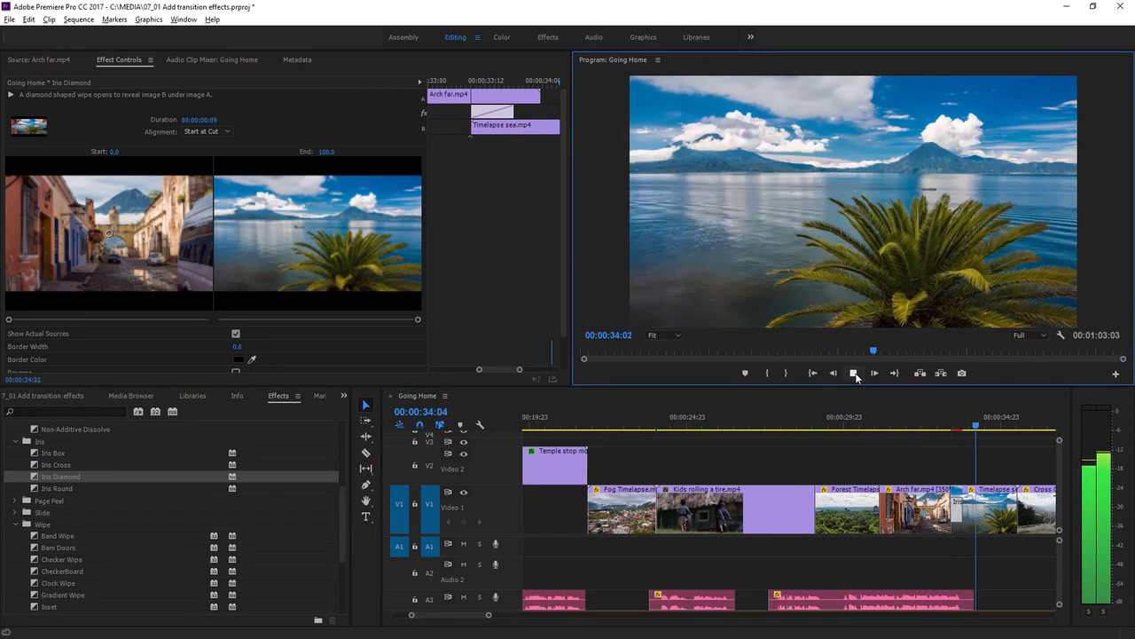
left_click(855, 374)
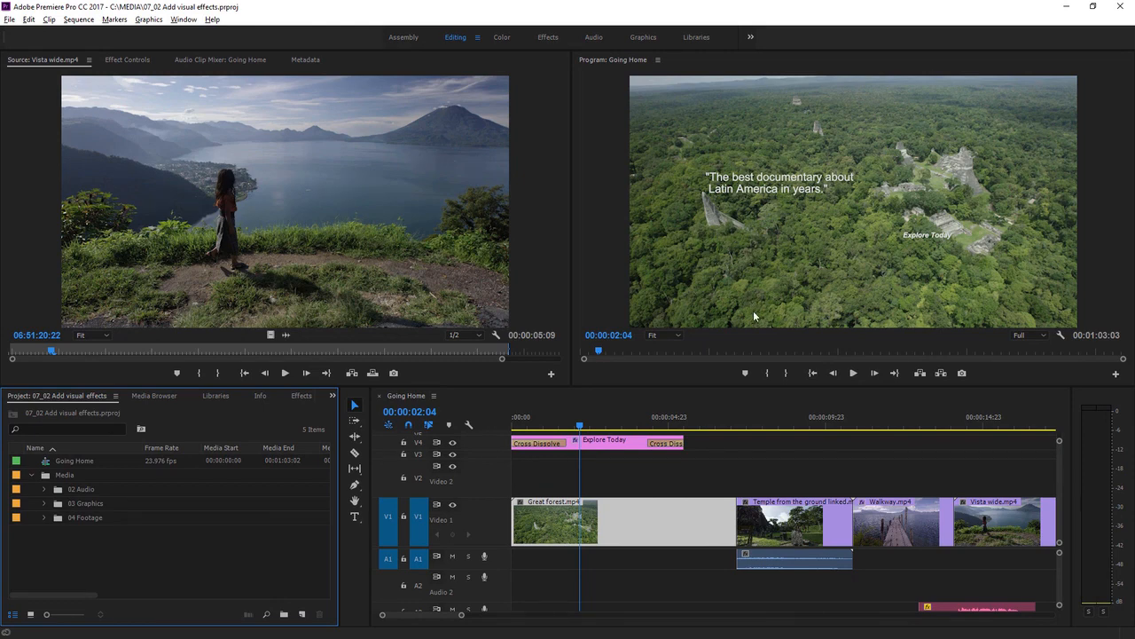
Step: Play the opening titles over Great forest.mp4, and look through the Blur & Sharpen video effects
left_click(854, 372)
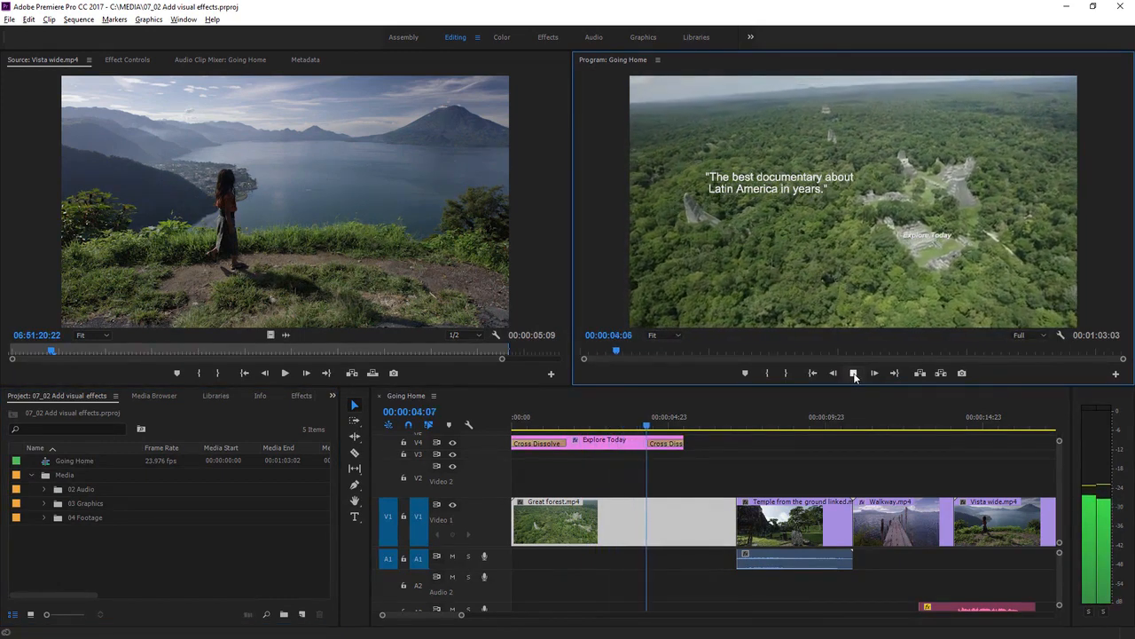
left_click(855, 372)
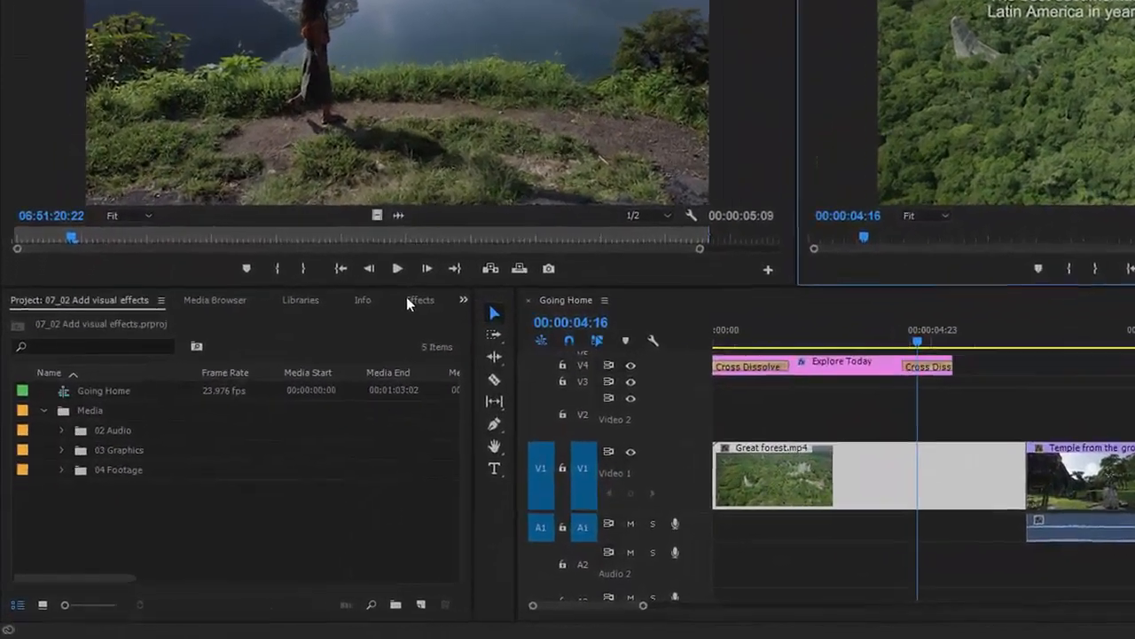
left_click(412, 301)
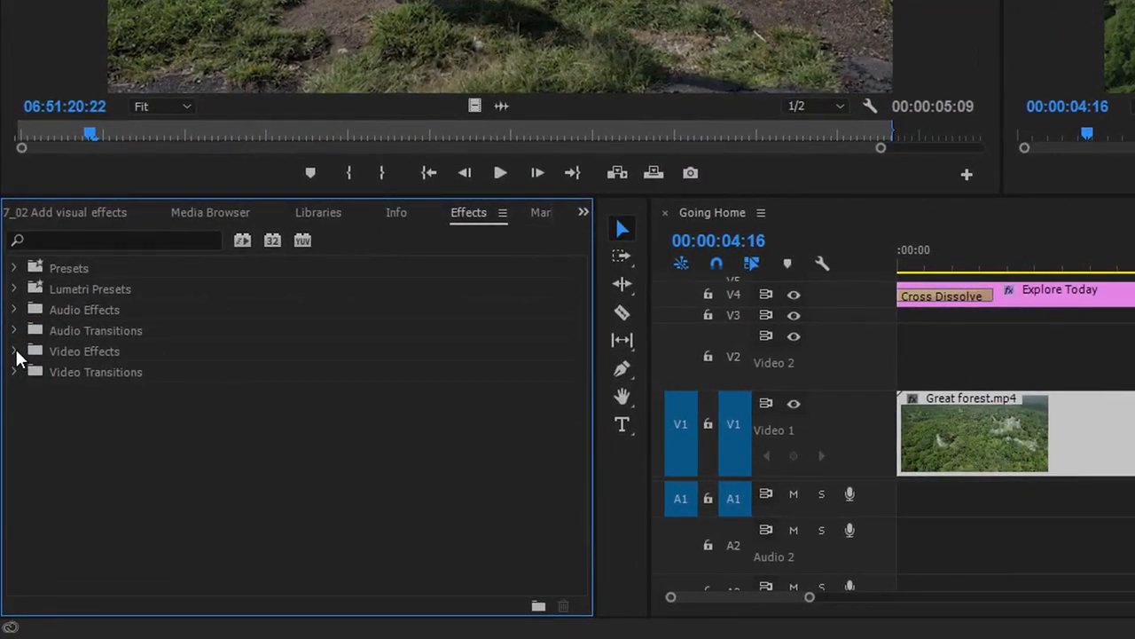
left_click(15, 351)
left_click(26, 393)
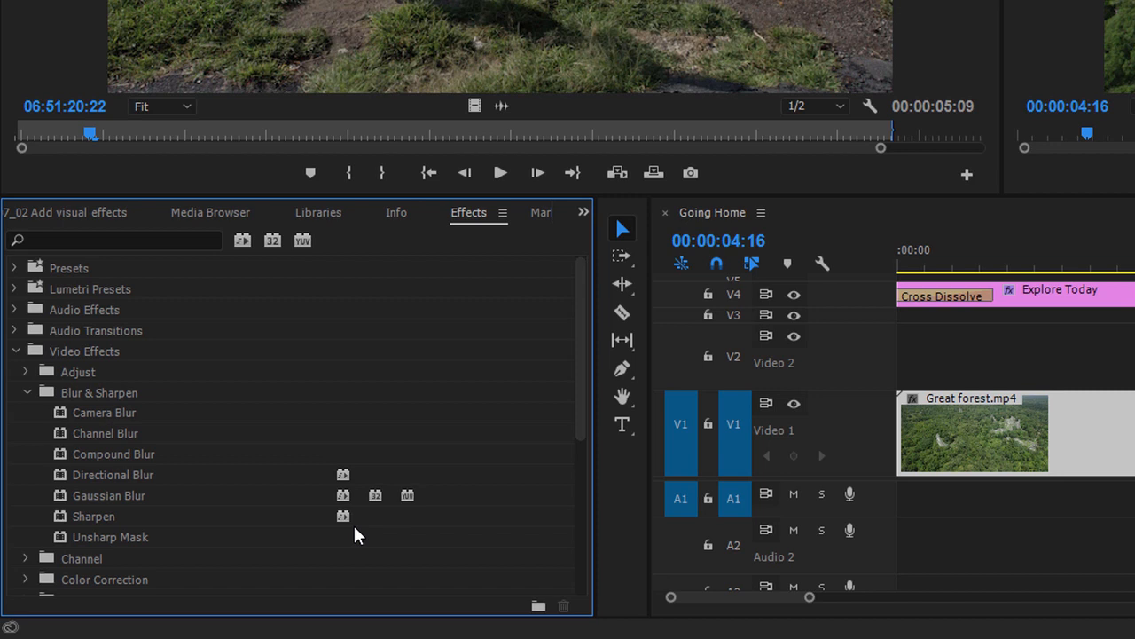
left_click(142, 241)
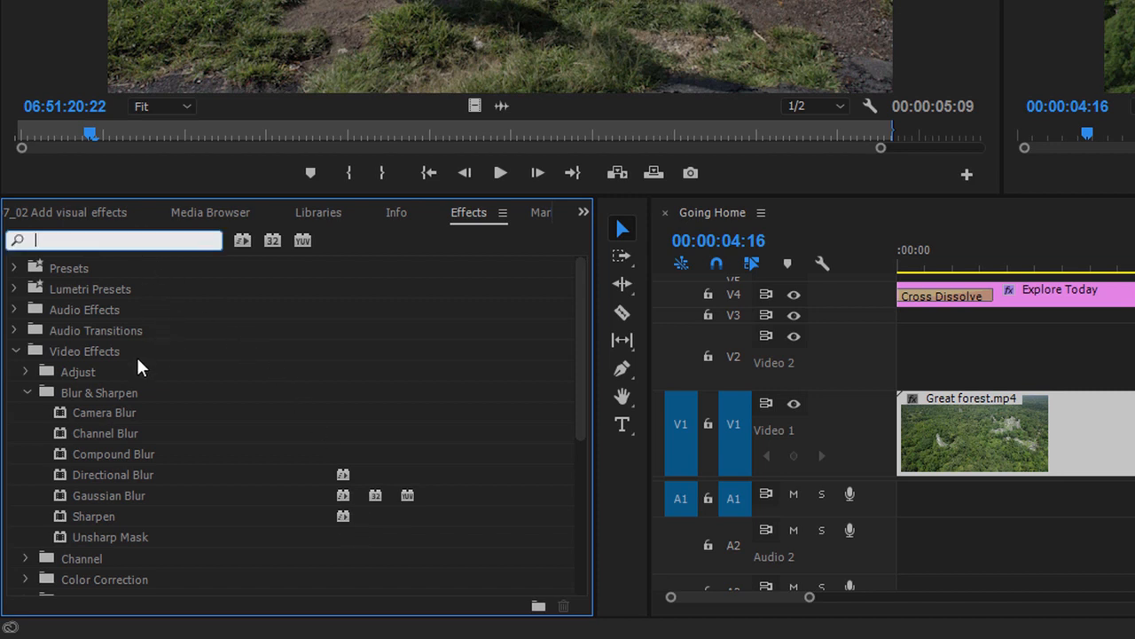
left_click(16, 350)
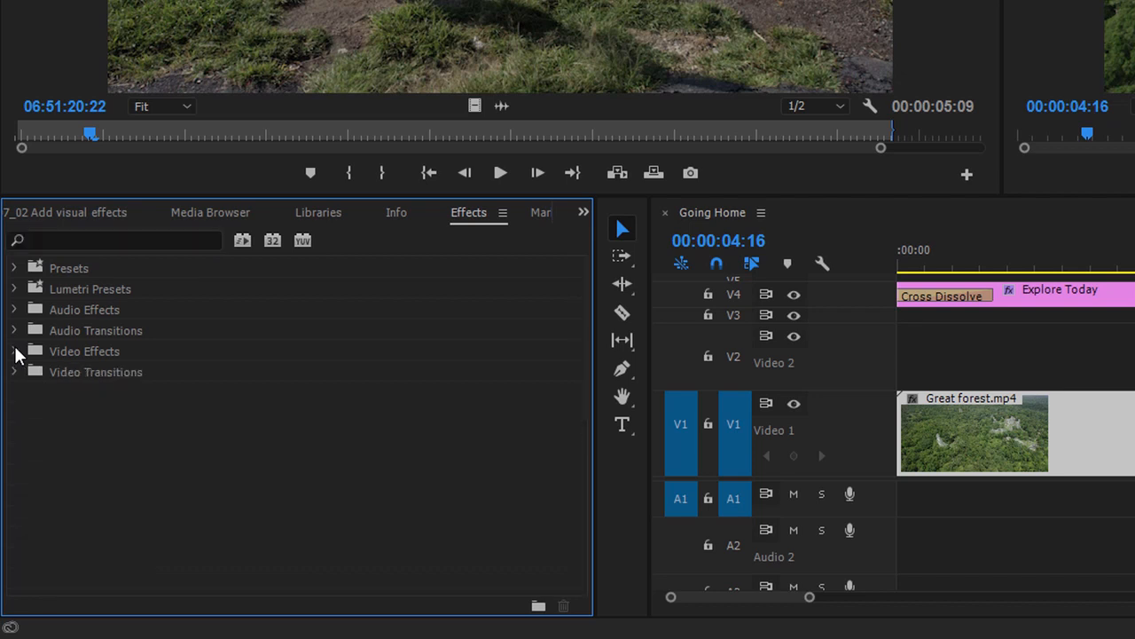
Step: Search the effects for "blur" and apply Gaussian Blur to the Great forest.mp4 clip
left_click(77, 242)
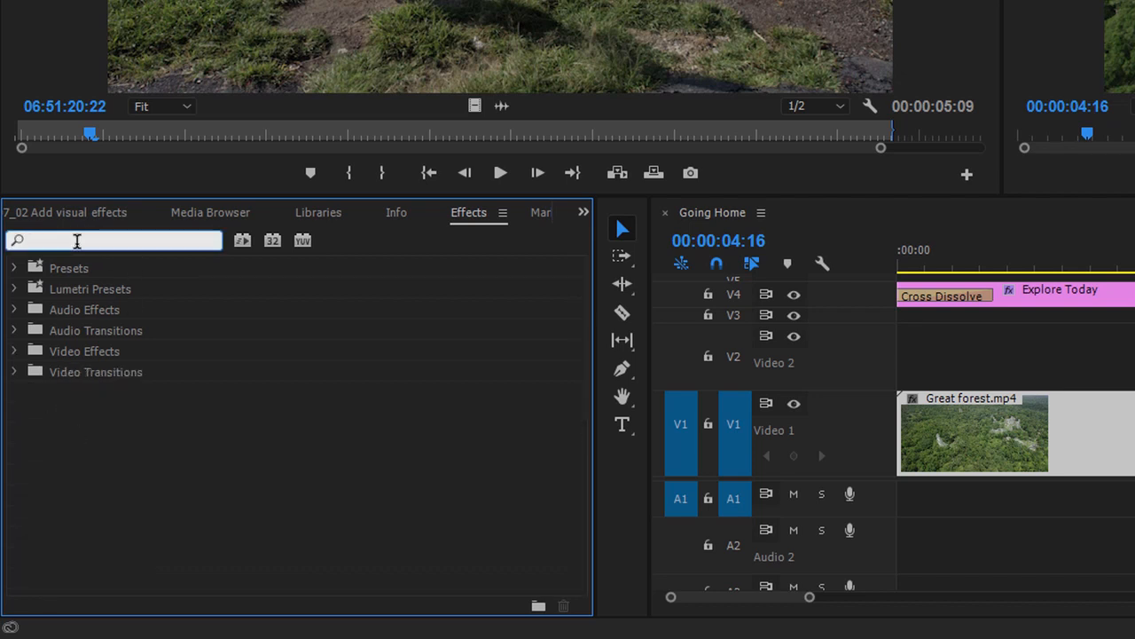
type("blur")
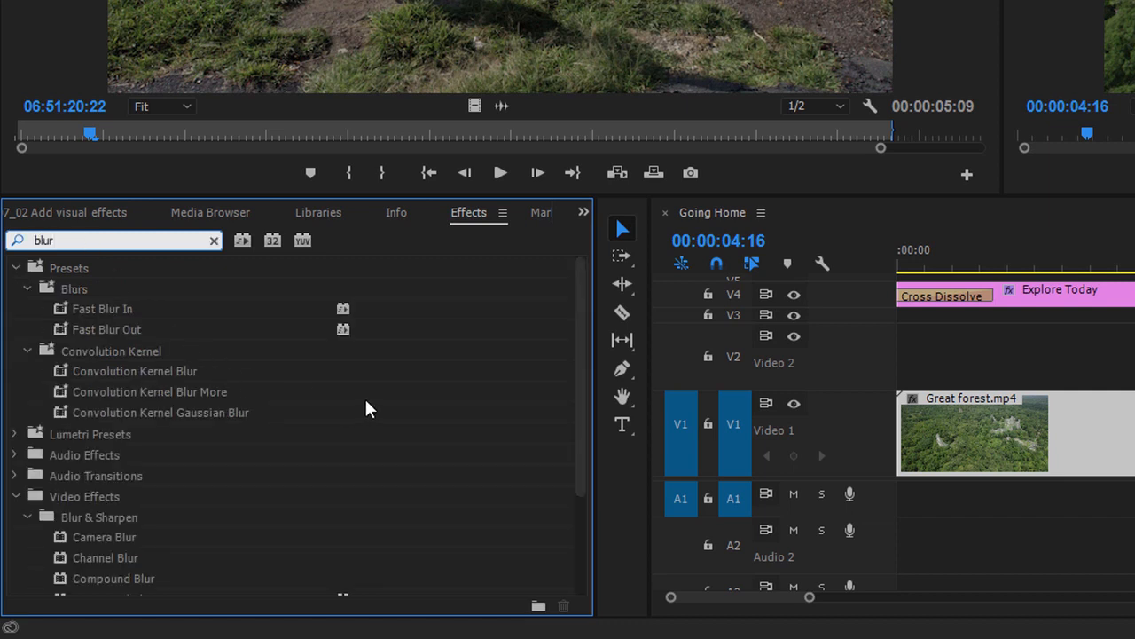
left_click_drag(577, 344, 570, 466)
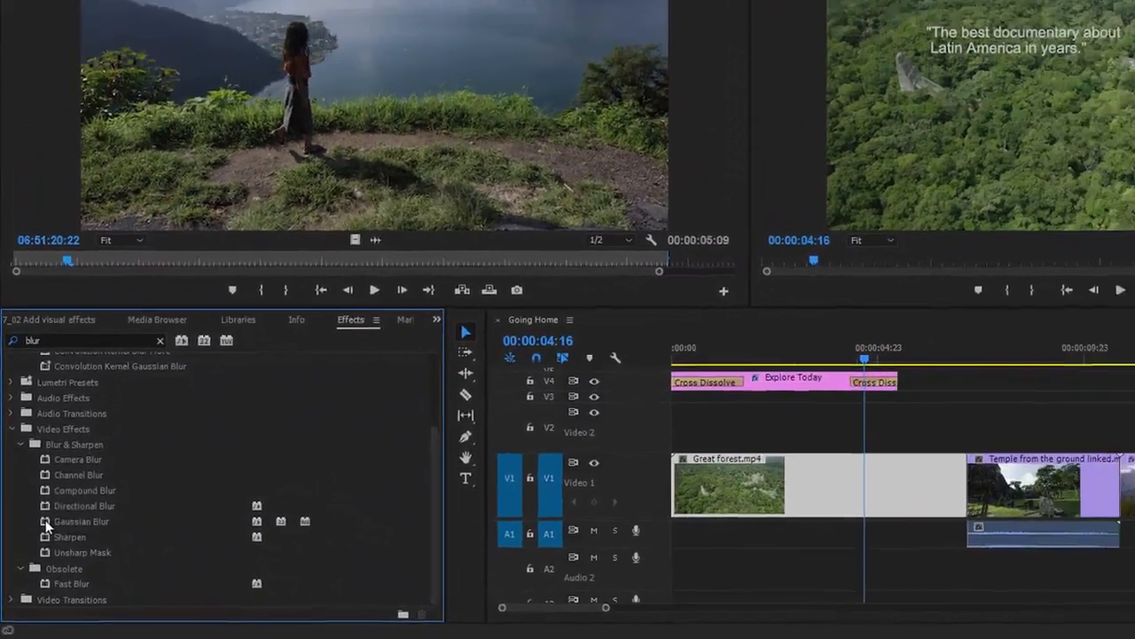
left_click_drag(47, 526, 818, 490)
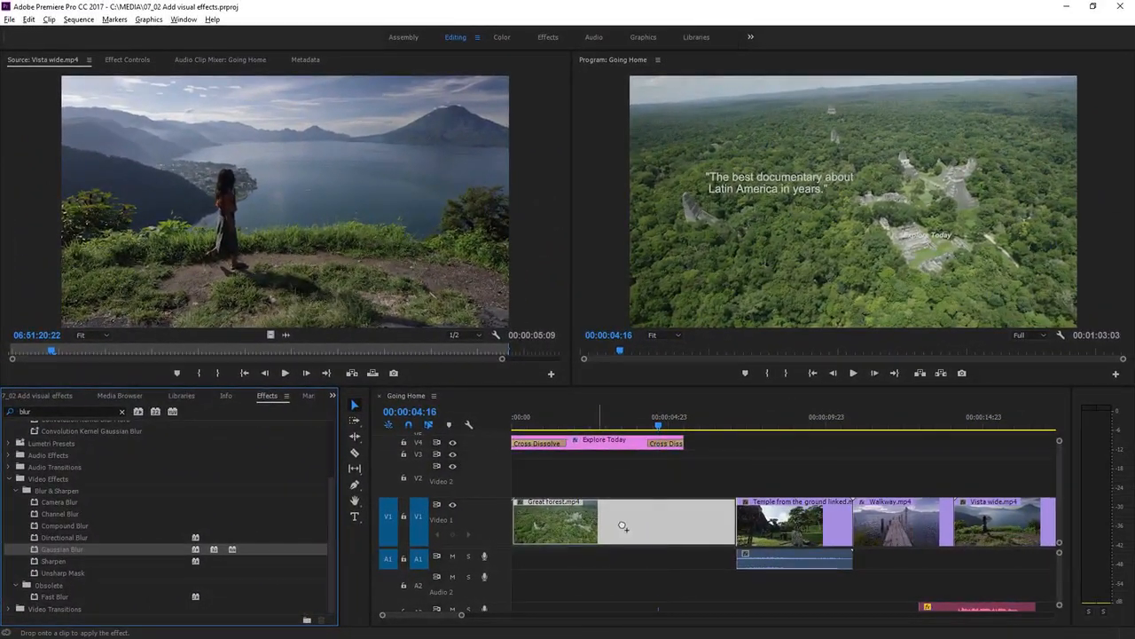
left_click_drag(623, 526, 621, 527)
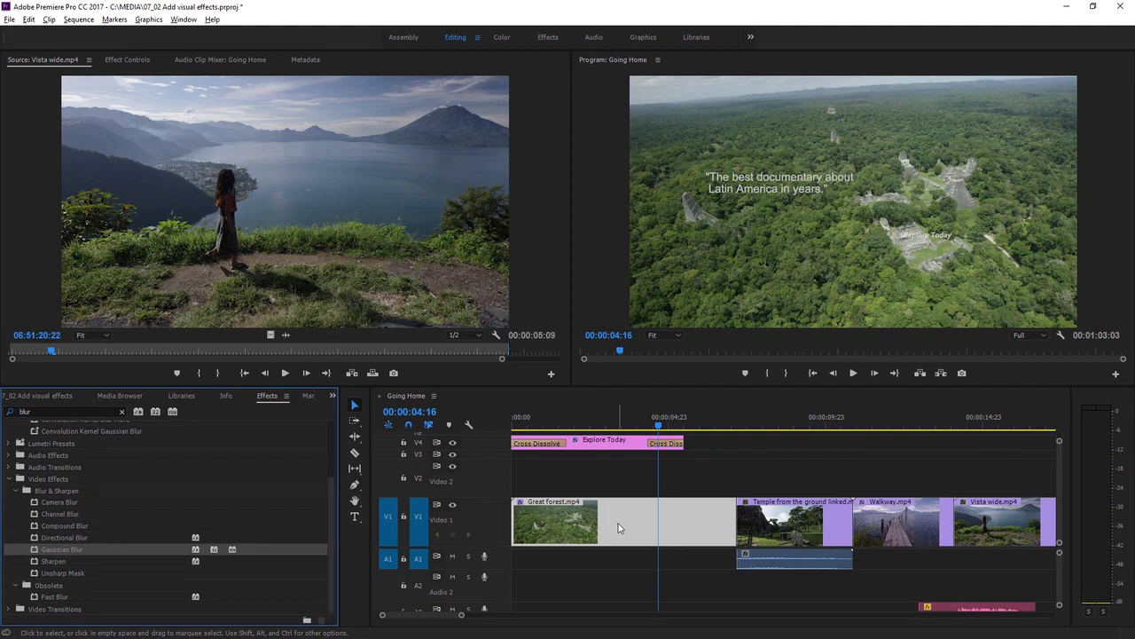
Step: Switch to the Effects workspace and set the Gaussian Blur's Blurriness on Great forest.mp4 to 32.0
left_click(546, 38)
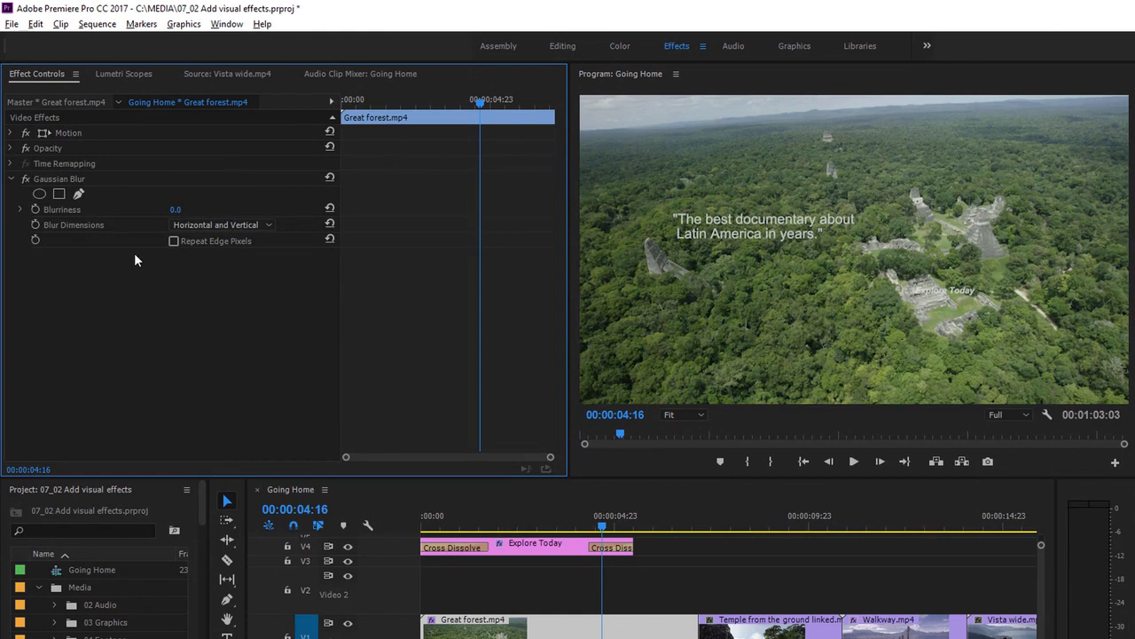
left_click(60, 178)
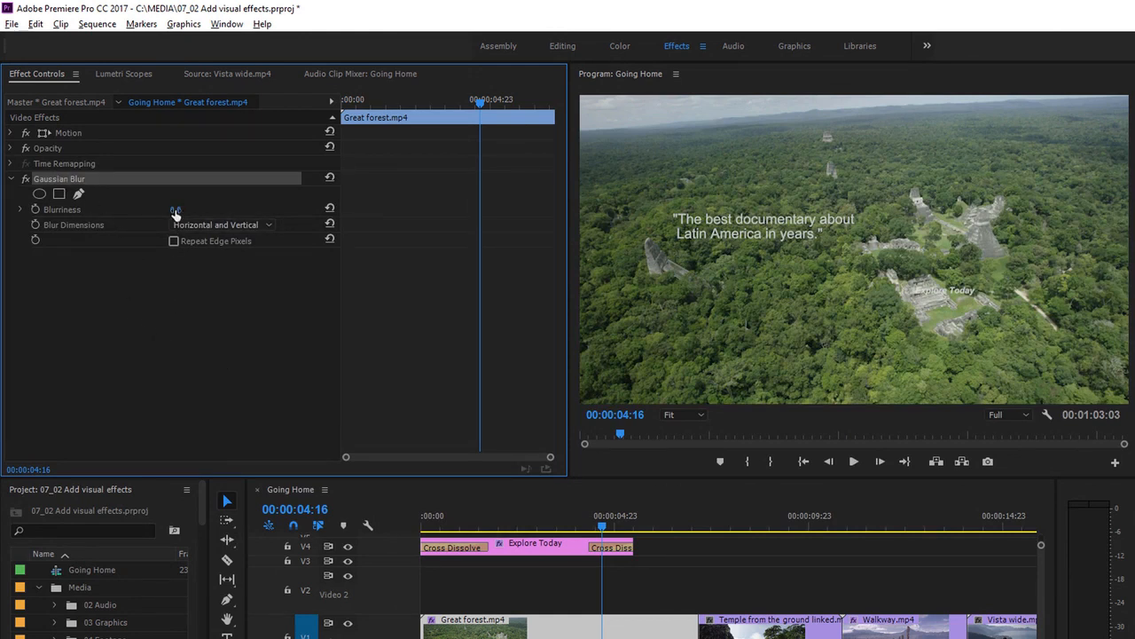
left_click_drag(175, 211, 237, 261)
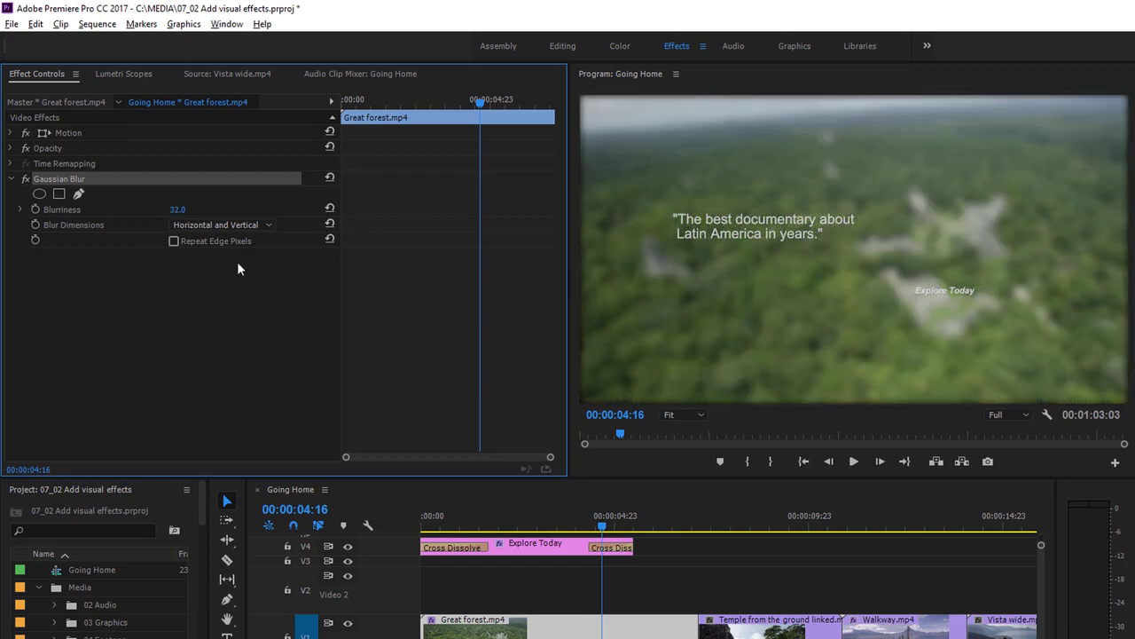
Step: Reset the Blurriness, undo that reset, and enable Repeat Edge Pixels for the Gaussian Blur
left_click(330, 210)
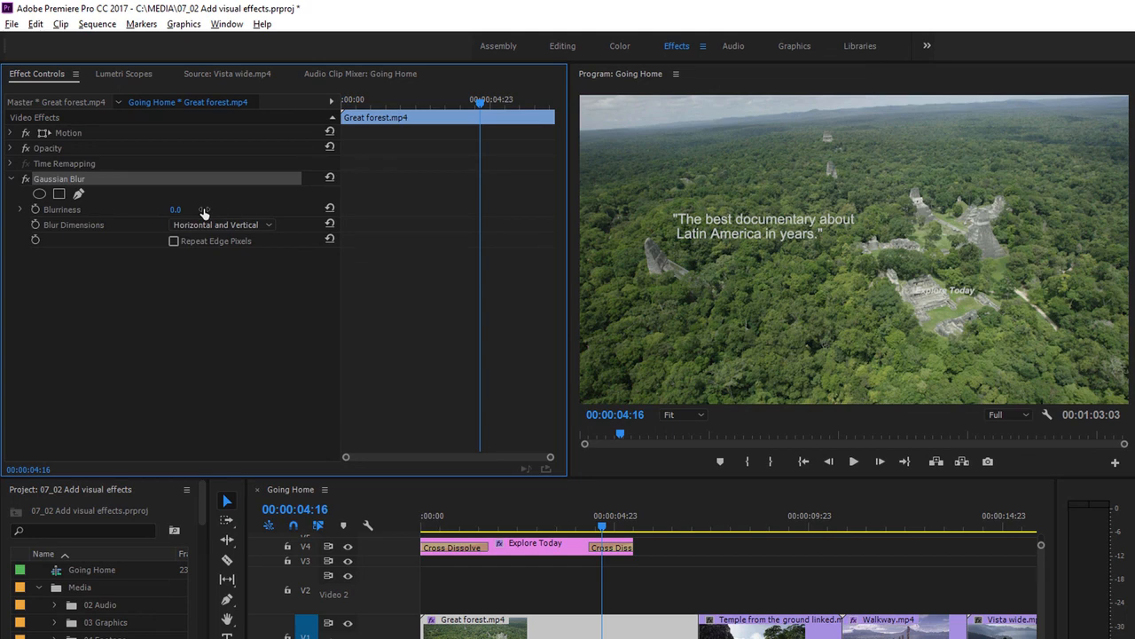
key("ctrl+z")
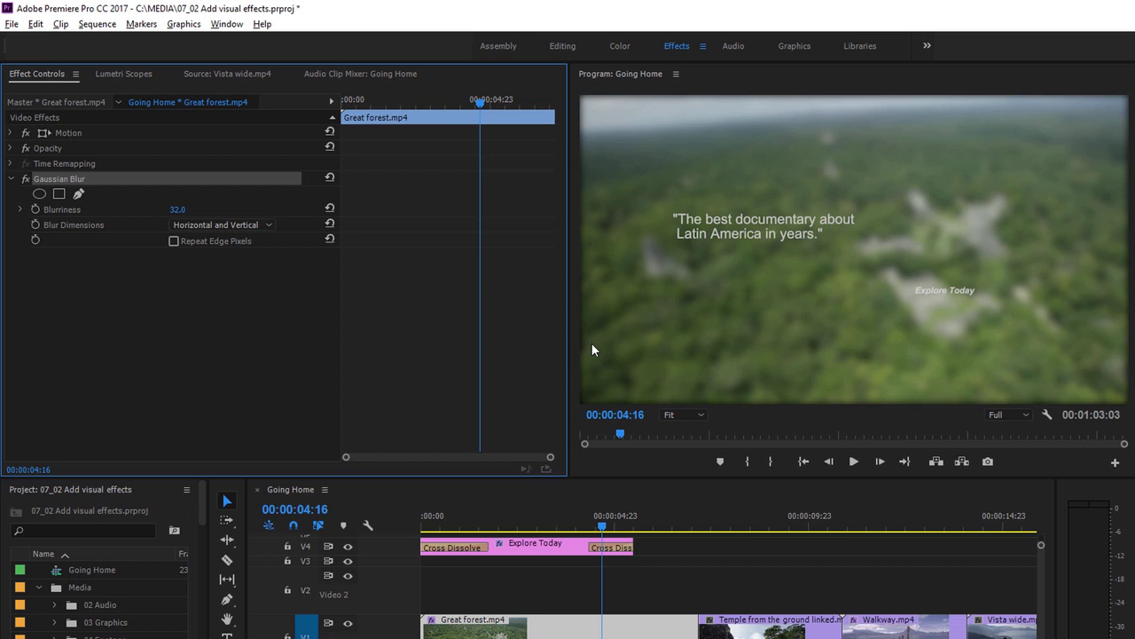
left_click(174, 242)
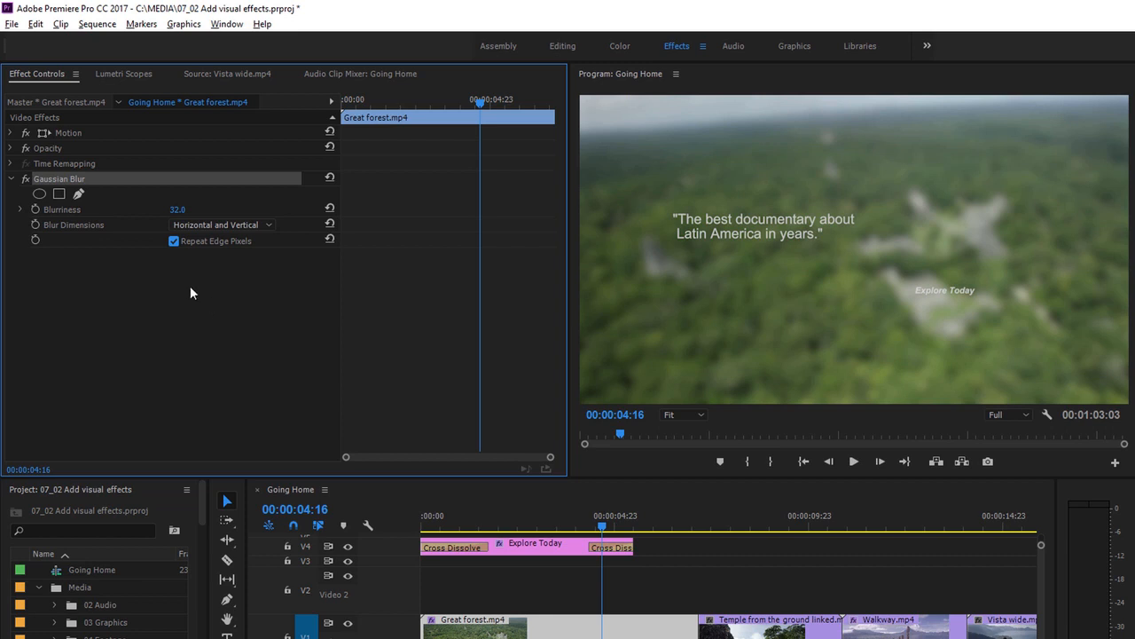
Step: Delete the Gaussian Blur from Great forest.mp4 and undo the deletion
key("Delete")
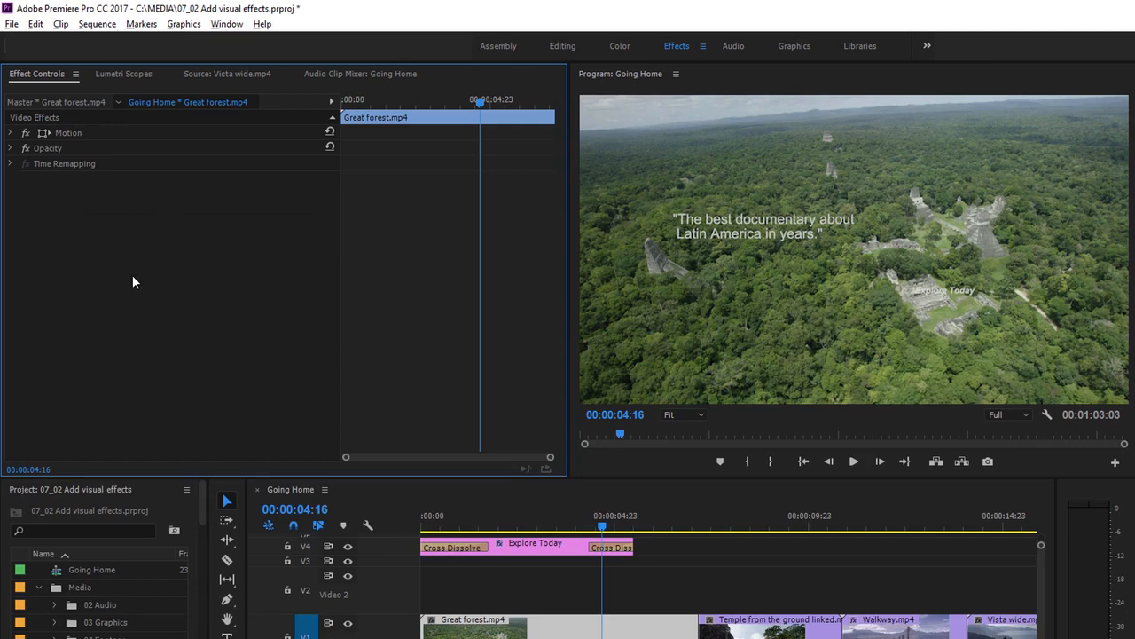
key("ctrl+z")
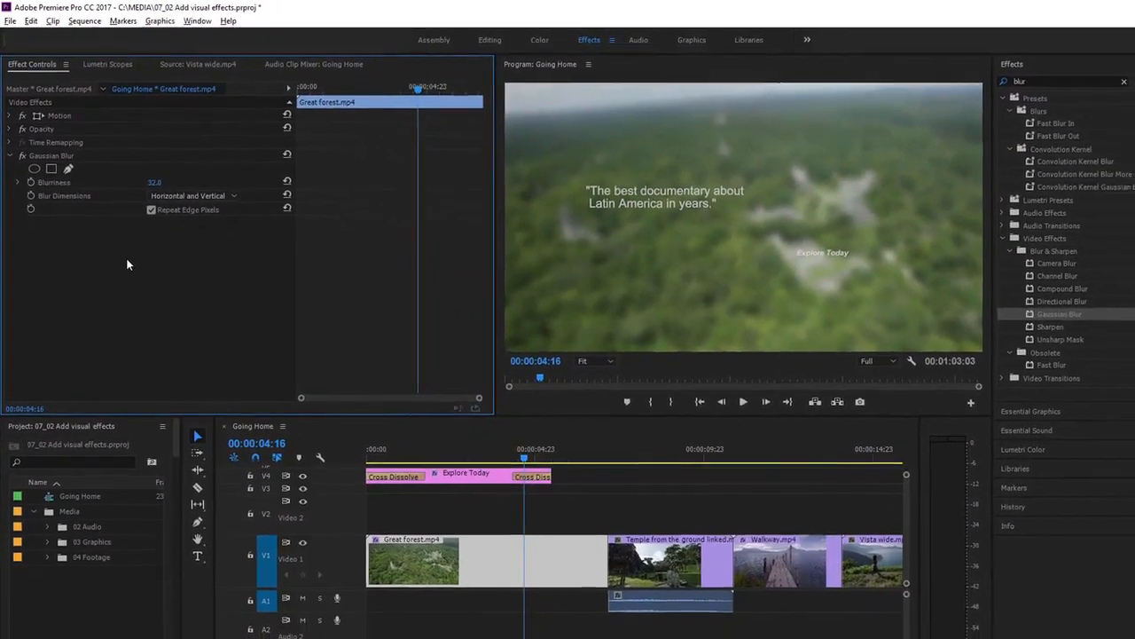
Step: Play the blurred Great forest.mp4 shot from about 00:00:02:12, and return to the Editing workspace
left_click(450, 455)
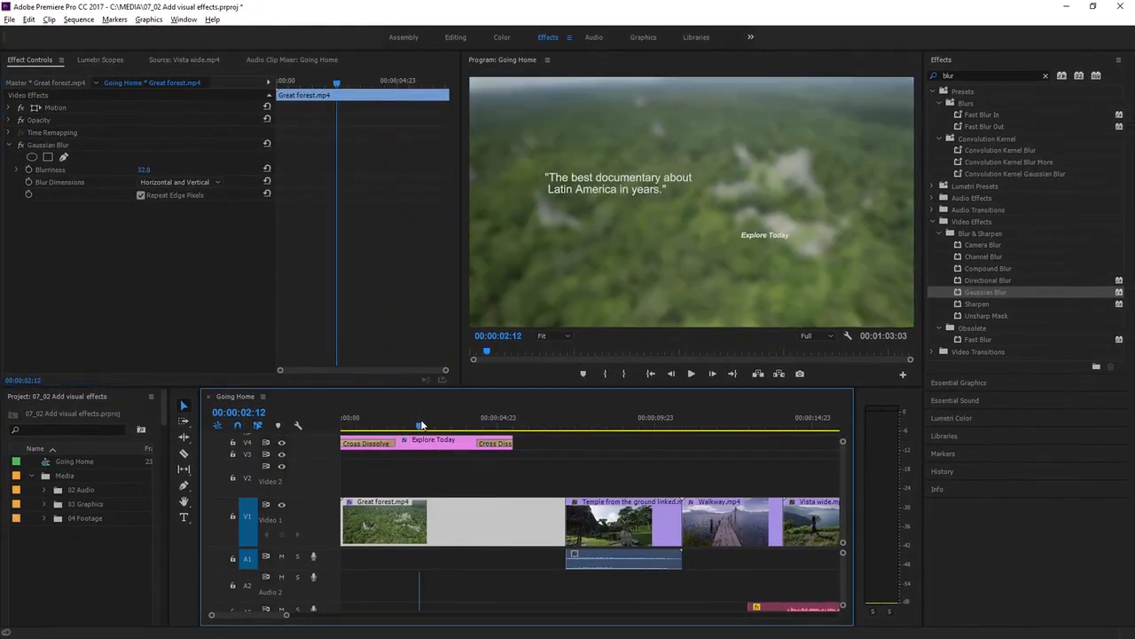
left_click(691, 374)
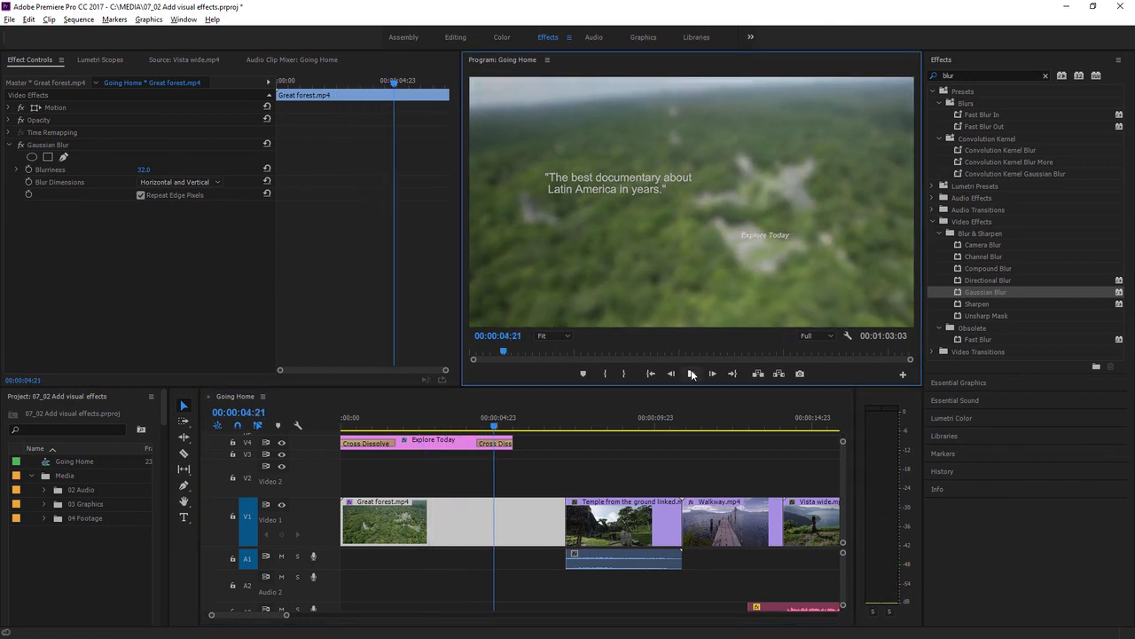
left_click(692, 374)
left_click(456, 37)
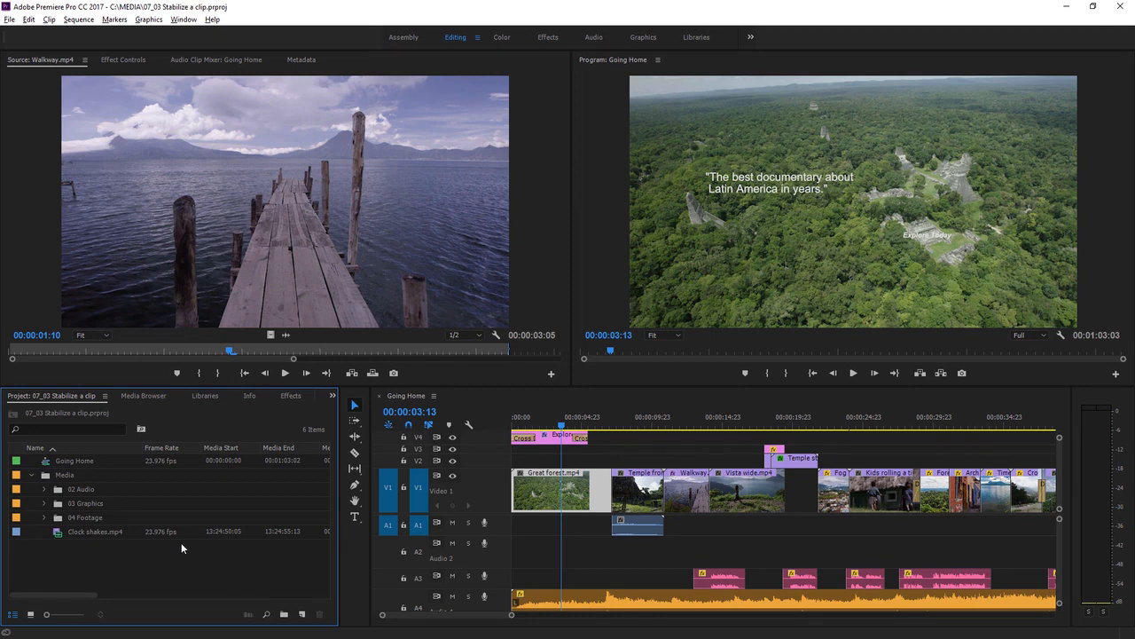
Step: Open Clock shakes.mp4 in the Source Monitor and play it to check the camera shake
double_click(57, 532)
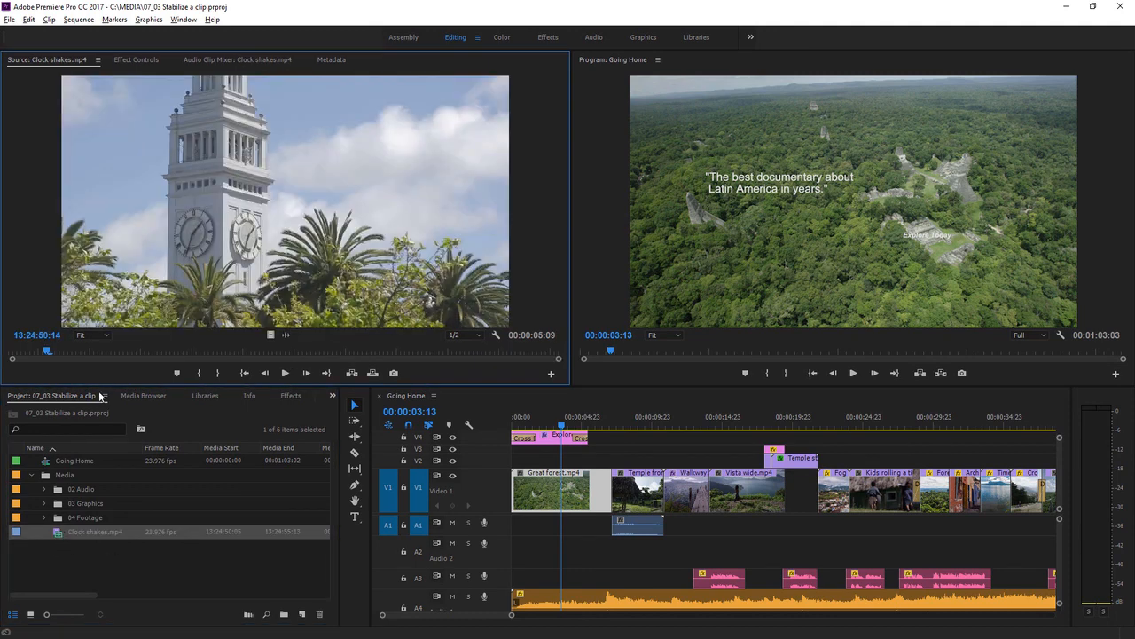
left_click(285, 373)
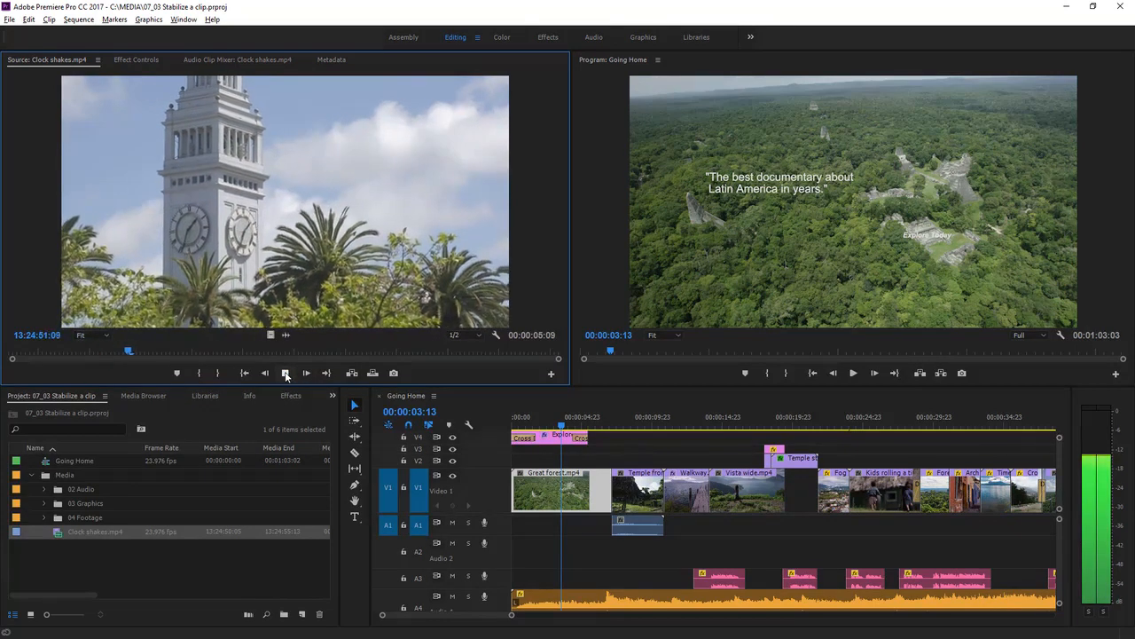
left_click(284, 373)
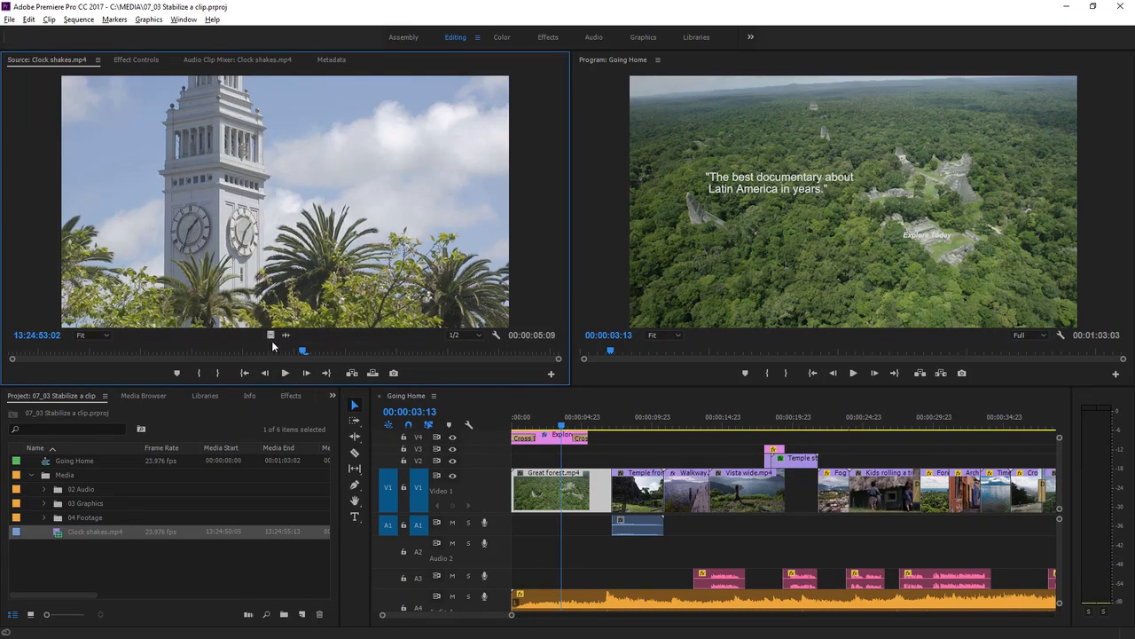
Step: Overwrite Kids rolling a tire.mp4 on V1 with only the video of Clock shakes.mp4, and place the playhead on it at 00:00:24:18
left_click_drag(268, 337, 854, 499)
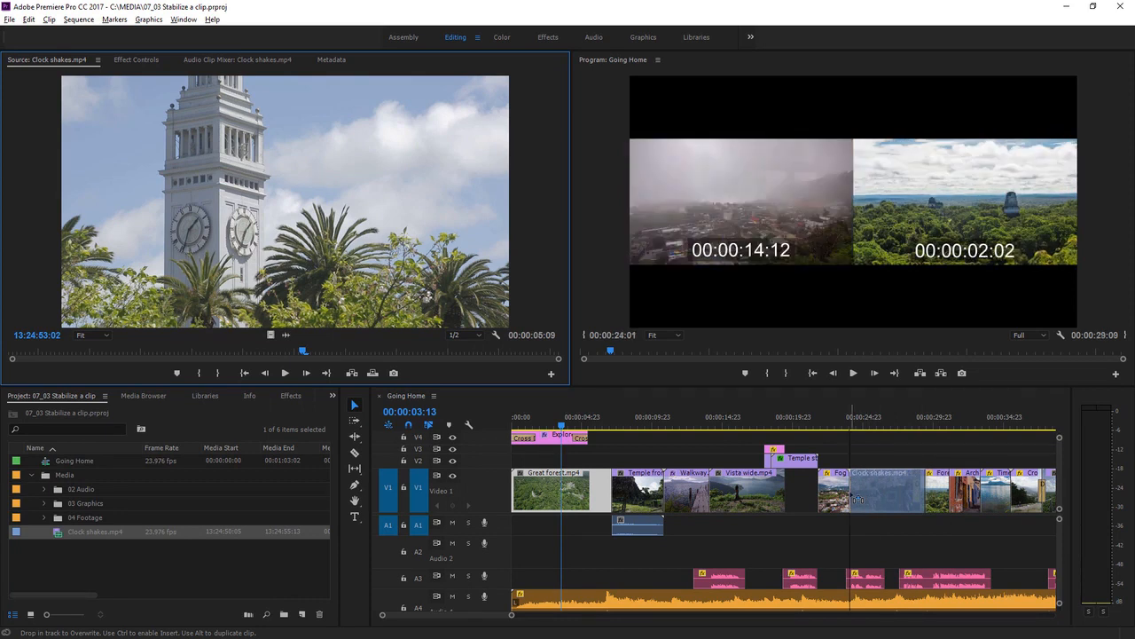
left_click_drag(853, 498, 853, 499)
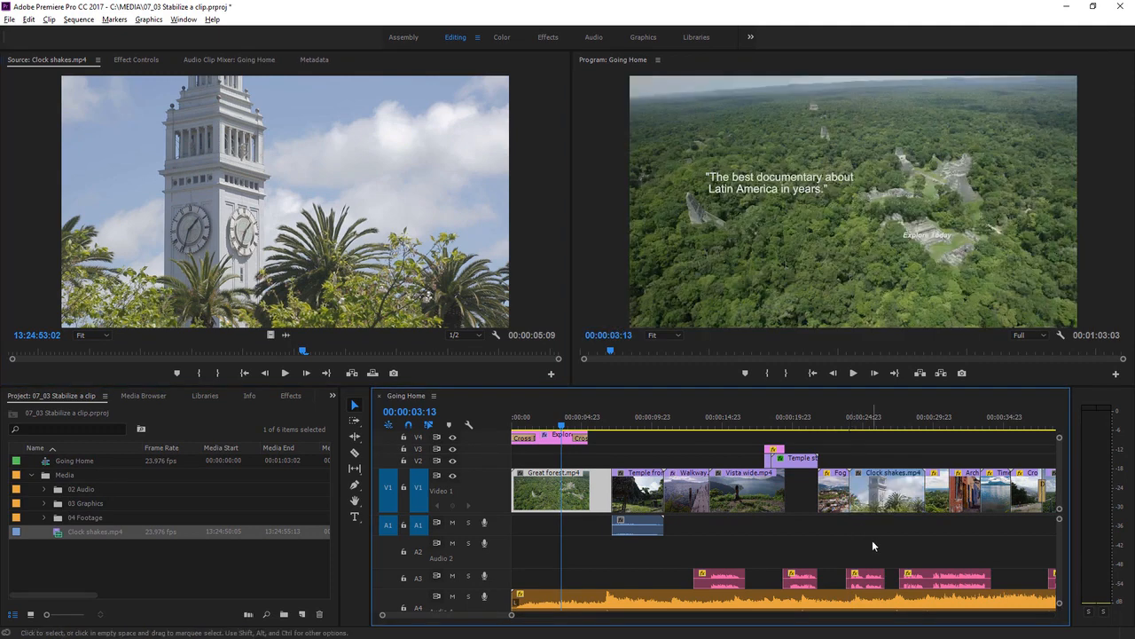
left_click(860, 428)
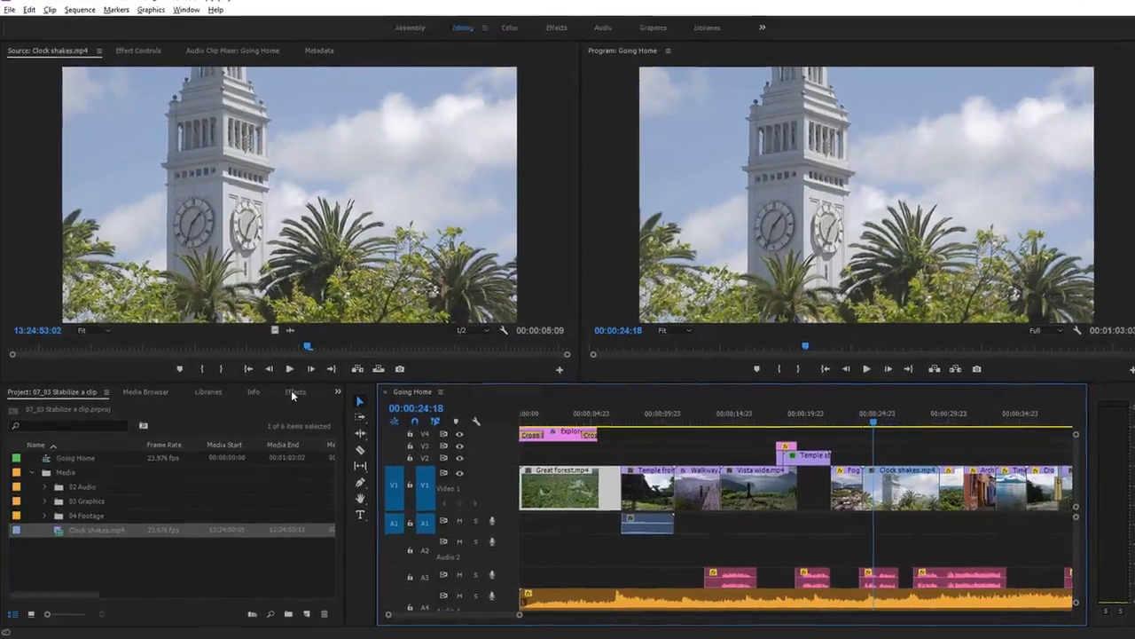
Step: Search the effects for "warp", apply Warp Stabilizer to the Clock shakes.mp4 clip in the sequence, and show its effect settings
left_click(291, 395)
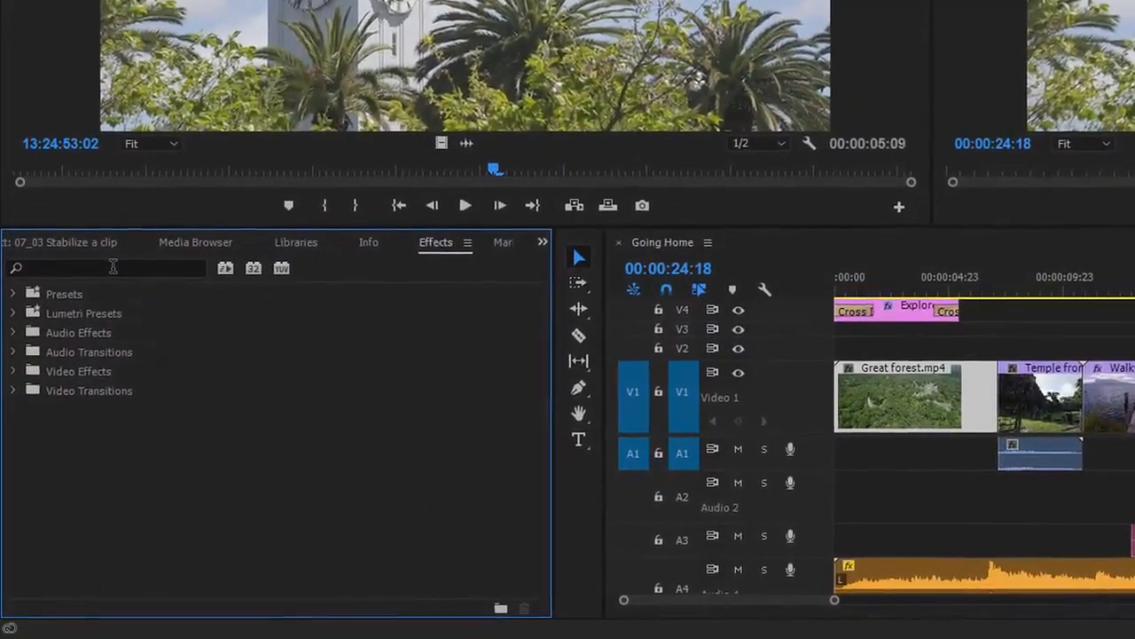
left_click(112, 266)
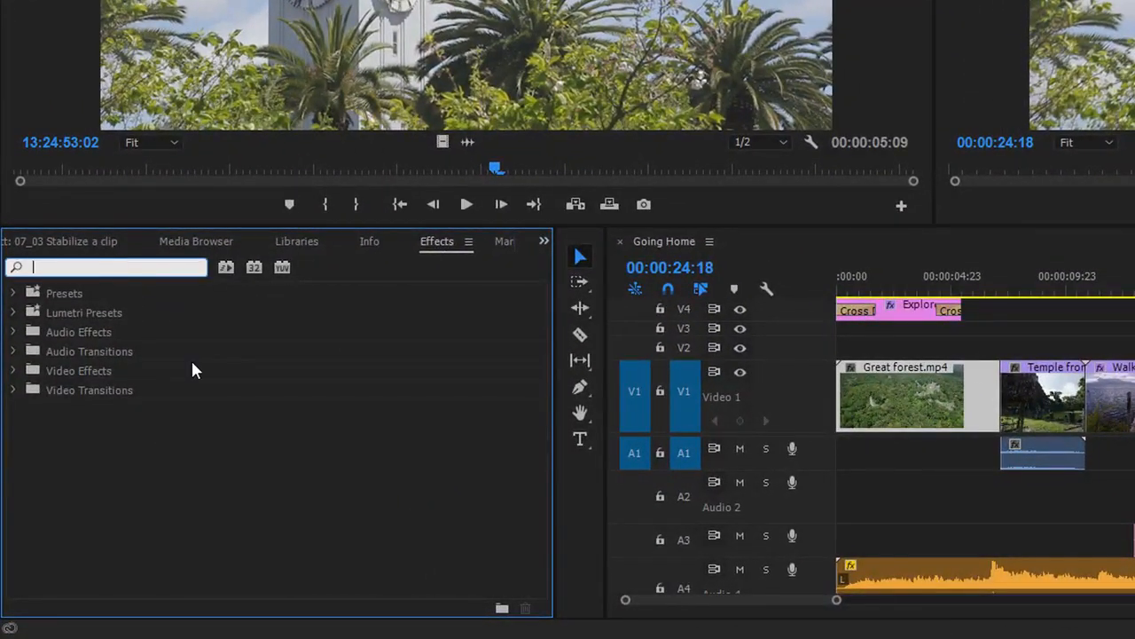
type("warp")
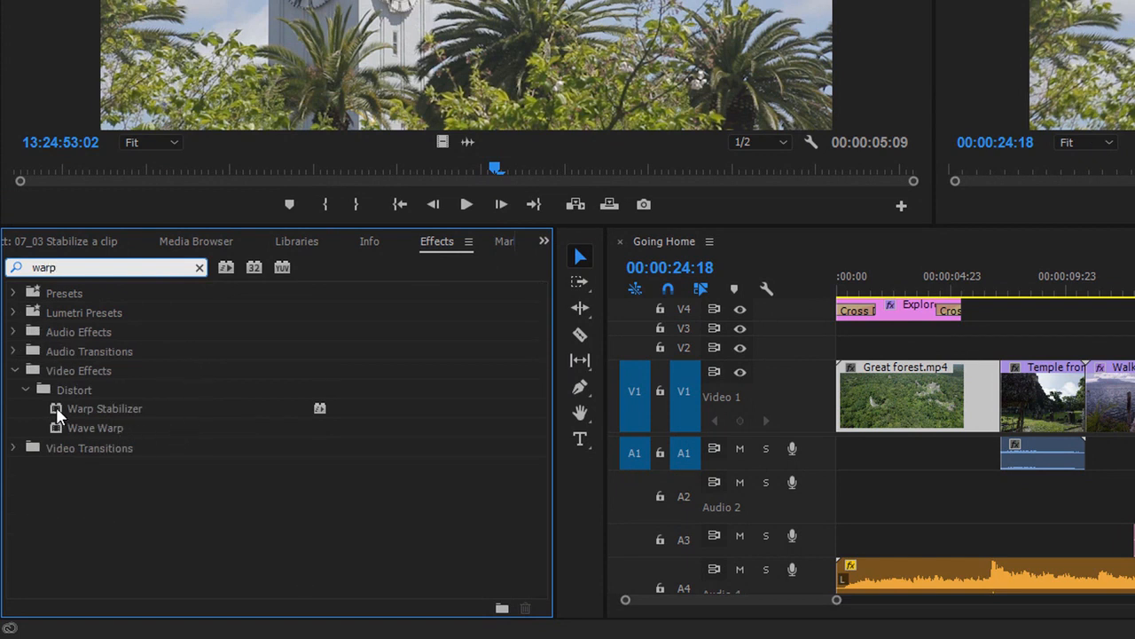
left_click_drag(56, 406, 1134, 445)
left_click_drag(968, 482, 887, 497)
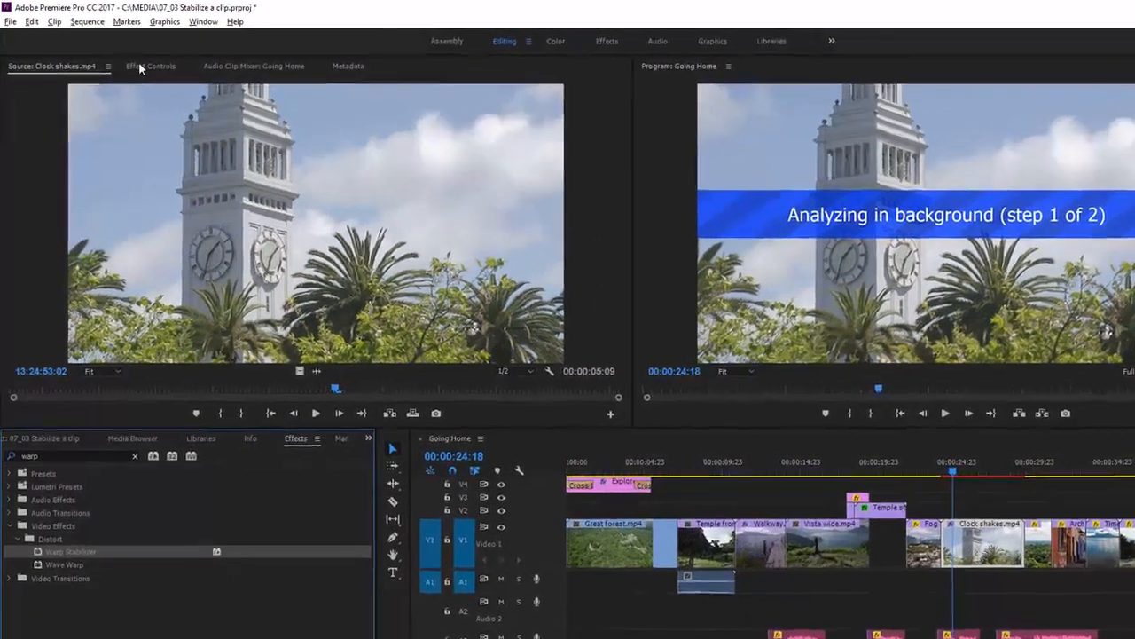
left_click(135, 60)
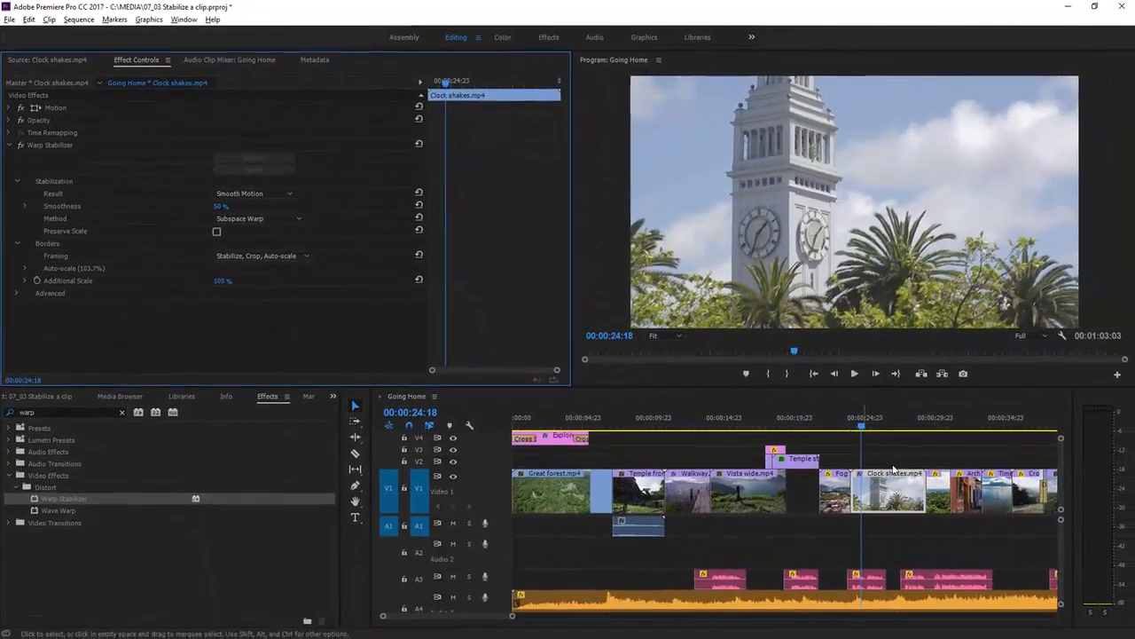
Step: Play the stabilized Clock shakes.mp4 shot from 00:00:24:18, stop near its end, and return to its effect settings
left_click(853, 373)
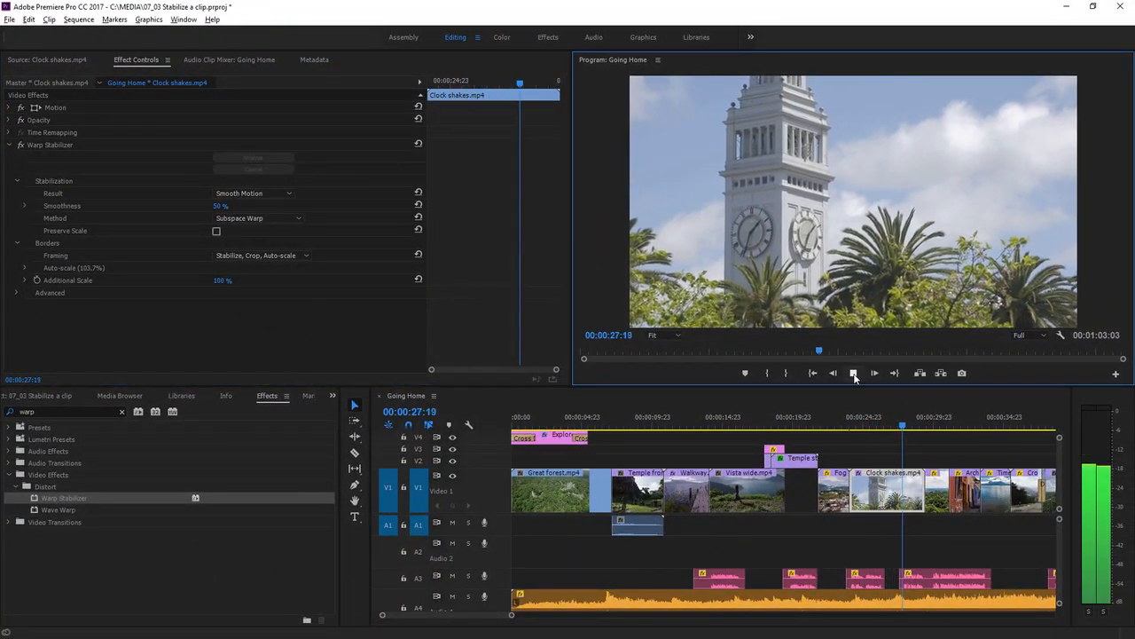
left_click(853, 374)
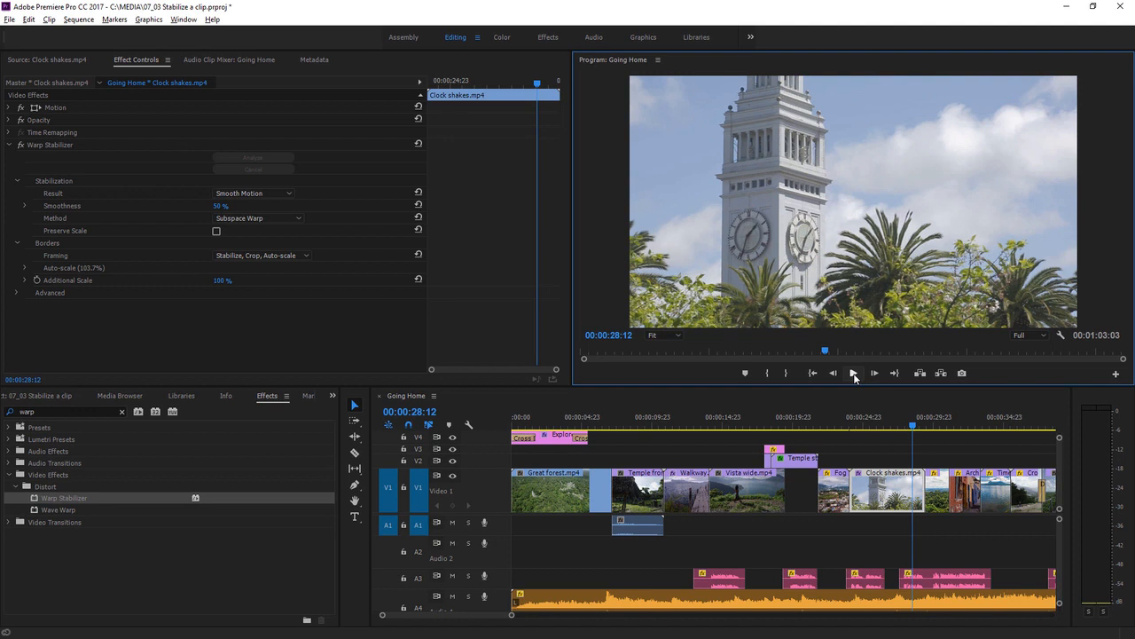
left_click(368, 330)
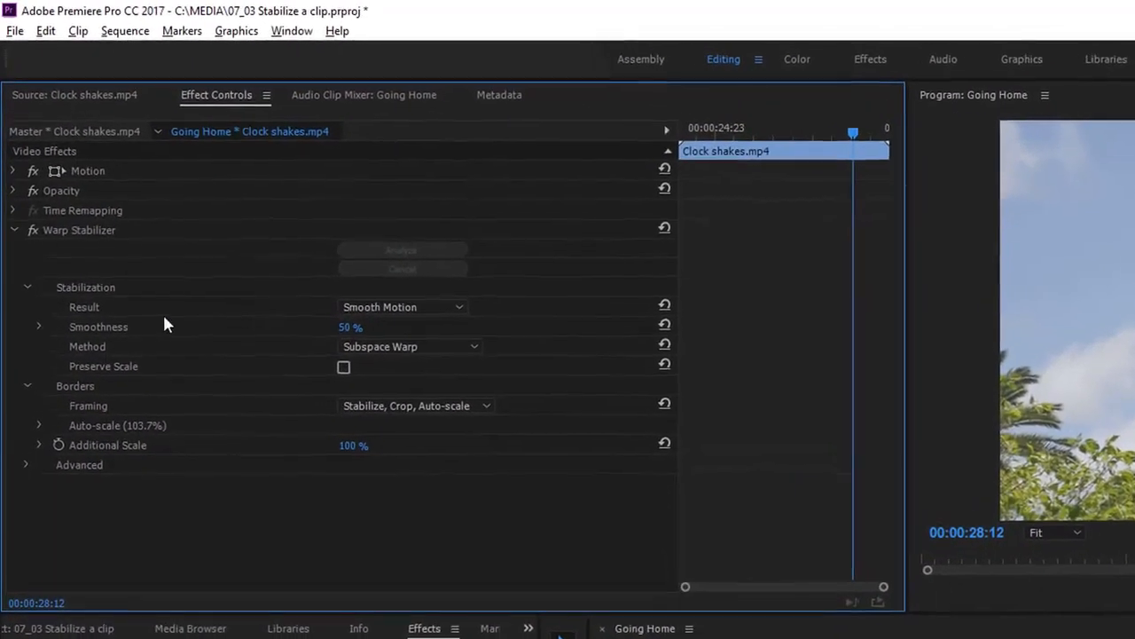
Step: Set the Warp Stabilizer Result on Clock shakes.mp4 to No Motion and play the shot from its beginning to check it
left_click(475, 319)
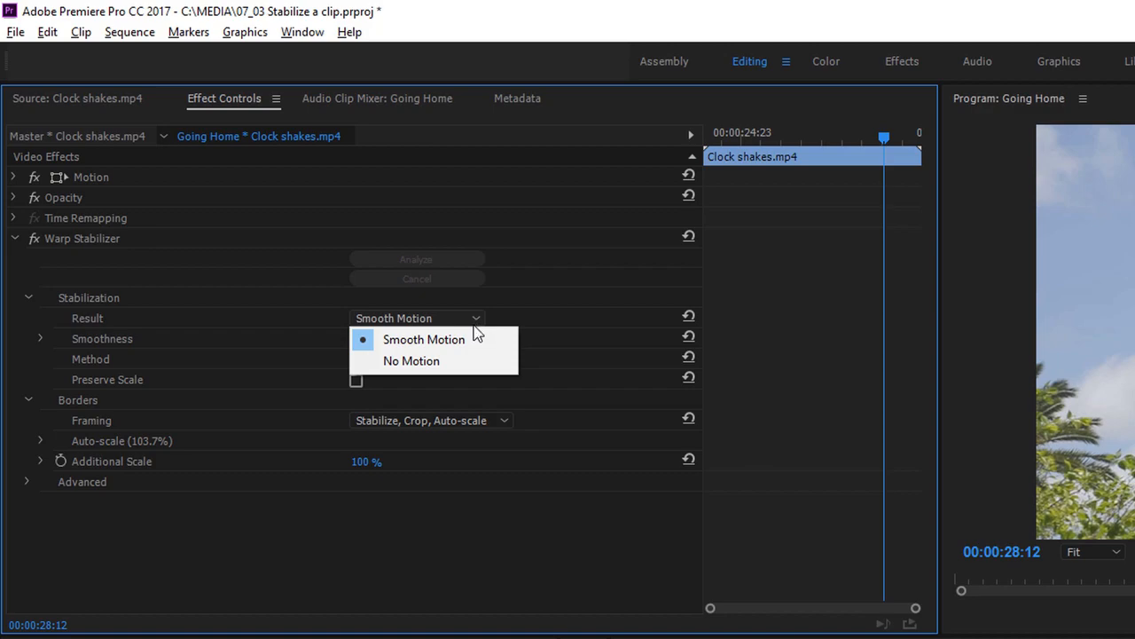
left_click(479, 363)
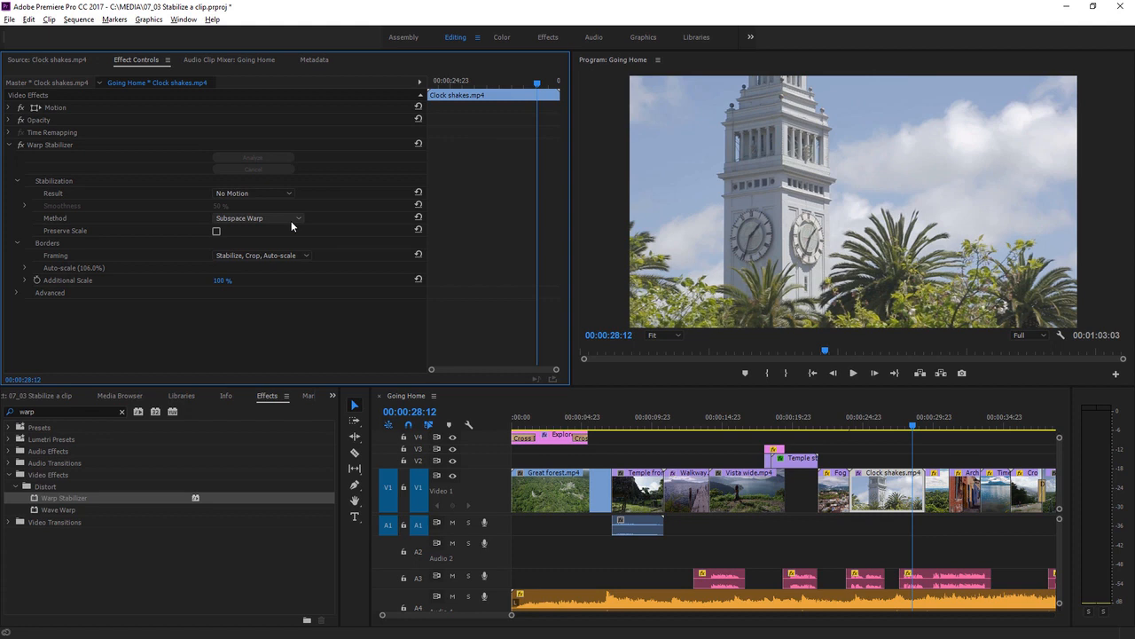
left_click(867, 429)
left_click(853, 373)
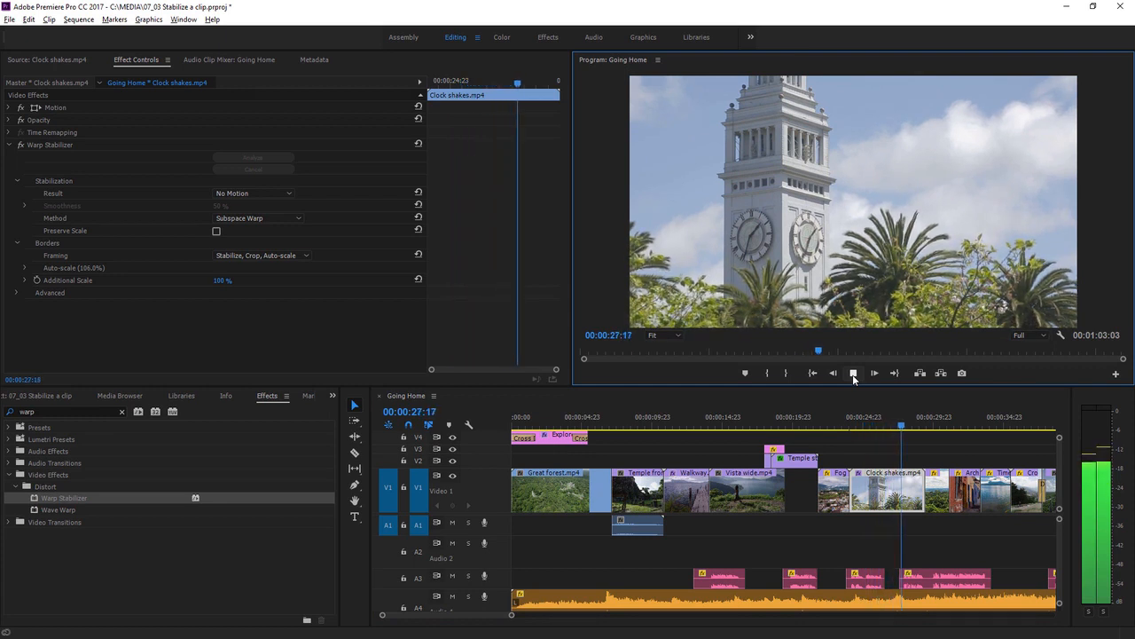
left_click(852, 373)
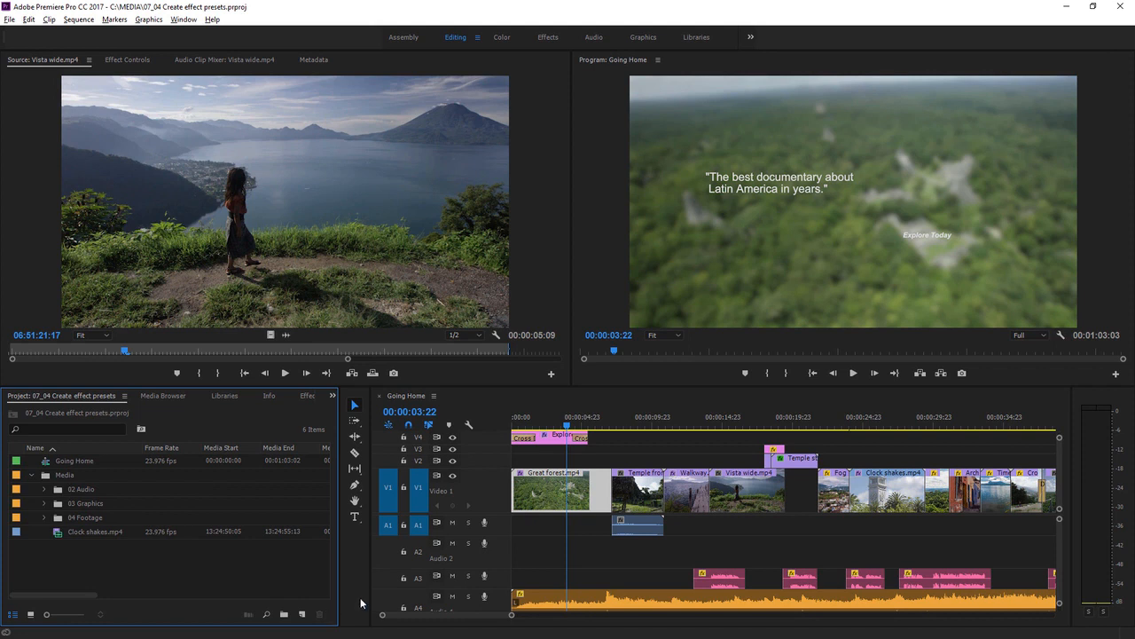
Step: Show the effect settings of Great forest.mp4 in the 07_04 Create effect presets project and set its Gaussian Blur Blurriness to 40
left_click(543, 493)
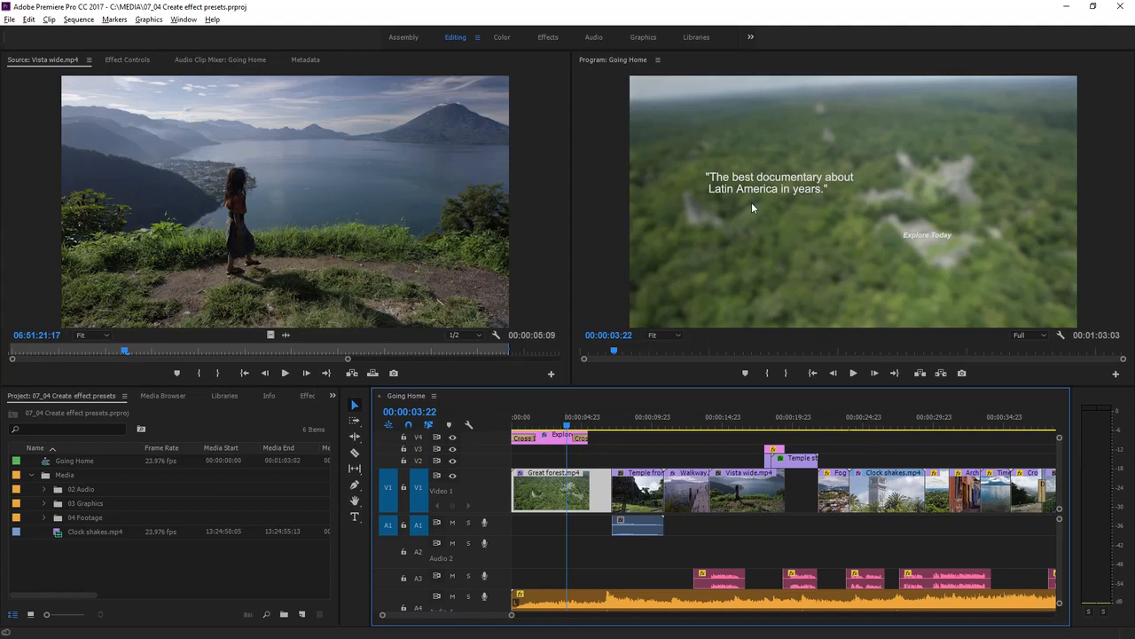
left_click(119, 58)
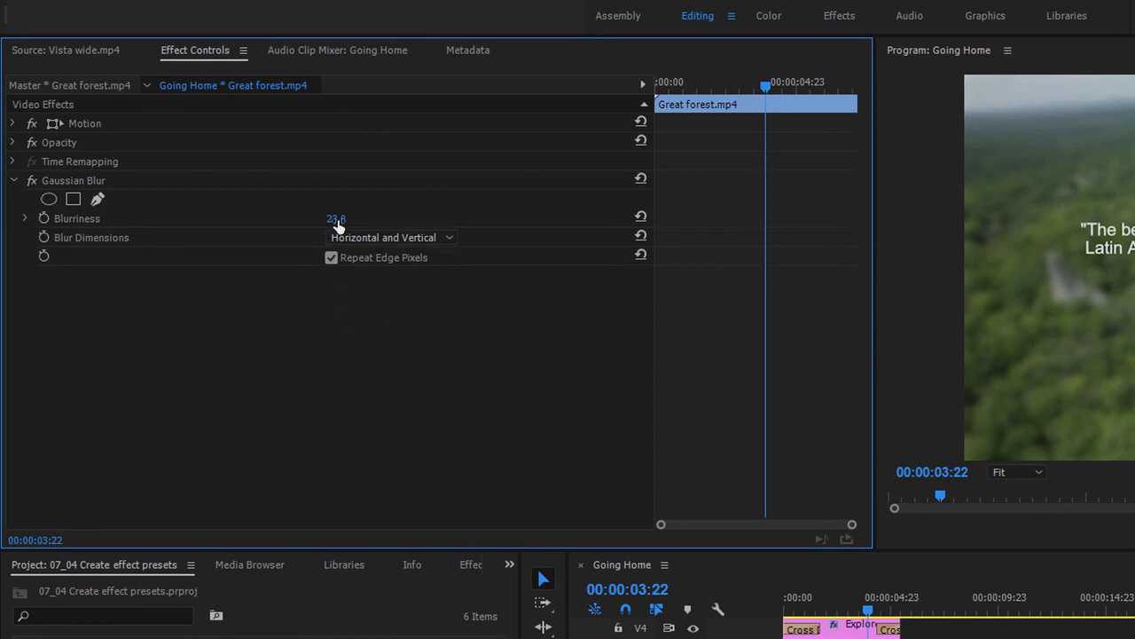
left_click(336, 219)
type("4")
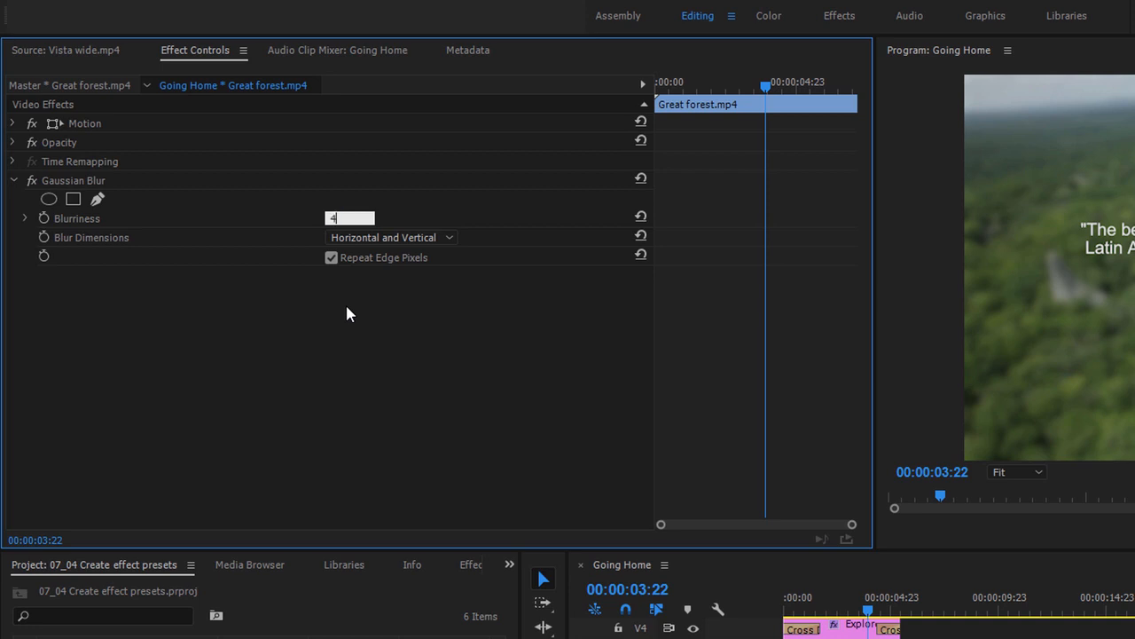
type("0")
key("Return")
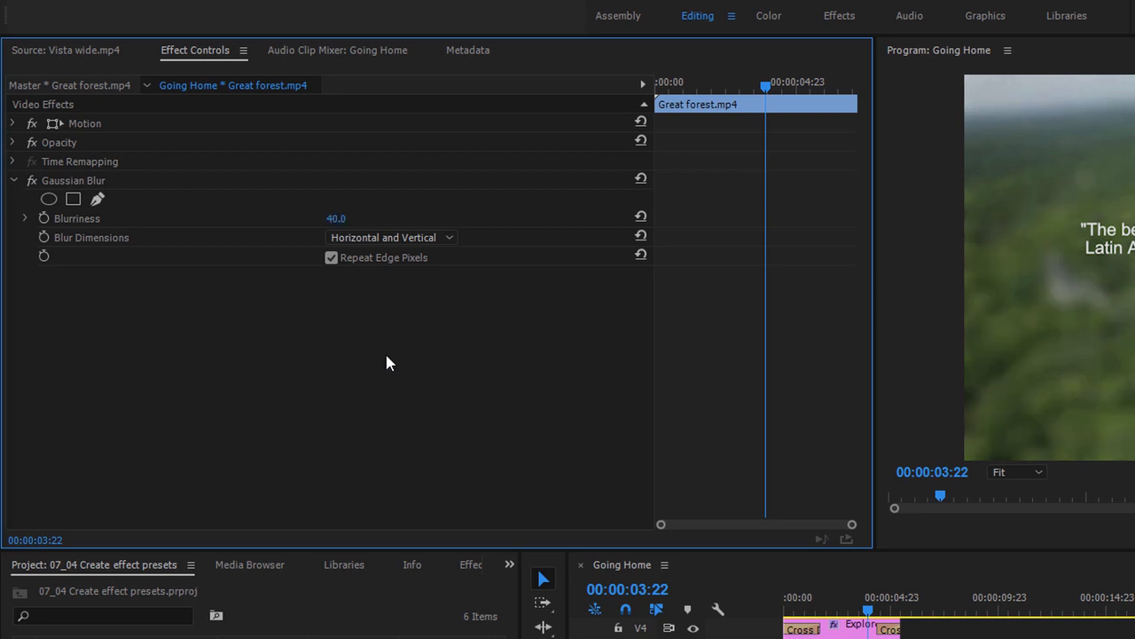
Step: Save the Gaussian Blur settings of Great forest.mp4 as an effect preset named "First Blur", keeping the Scale type
right_click(110, 183)
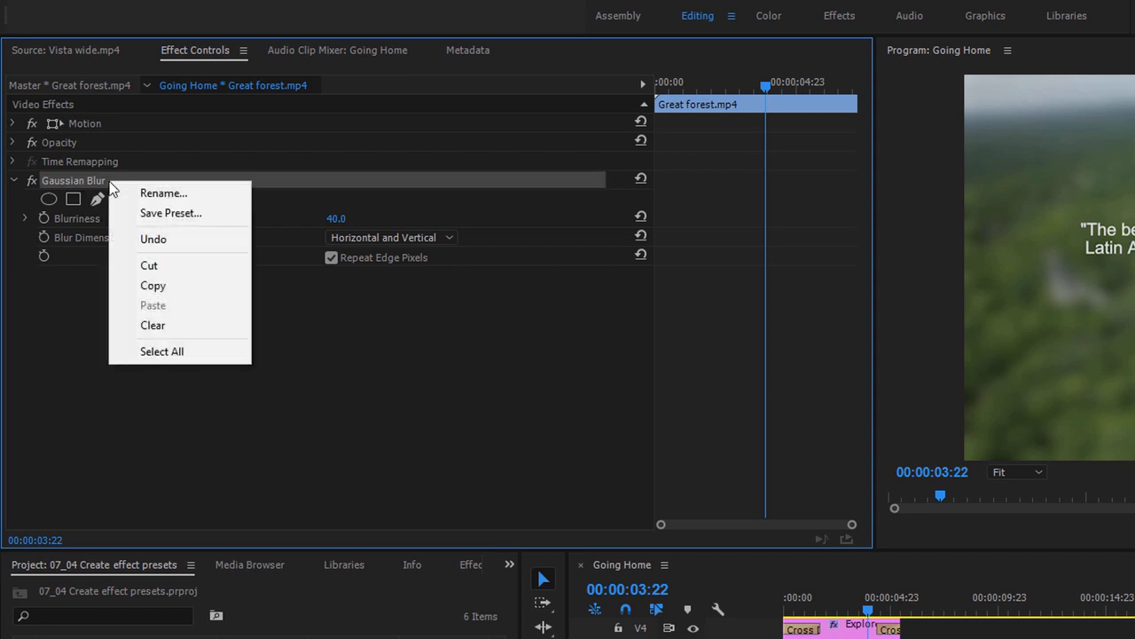
left_click(233, 224)
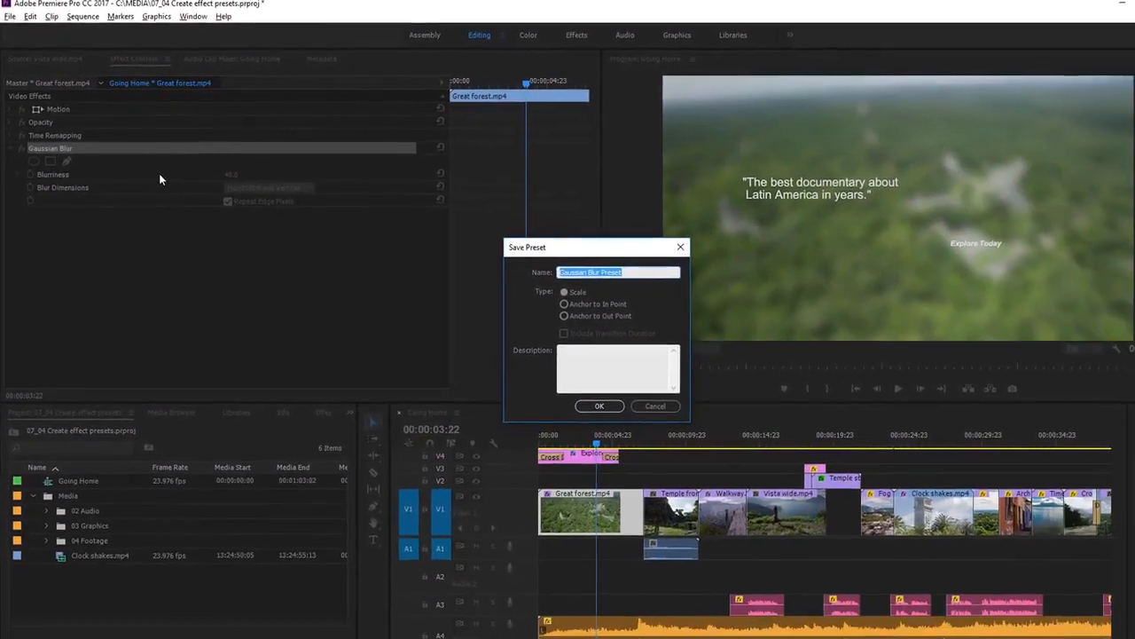
type("Blur")
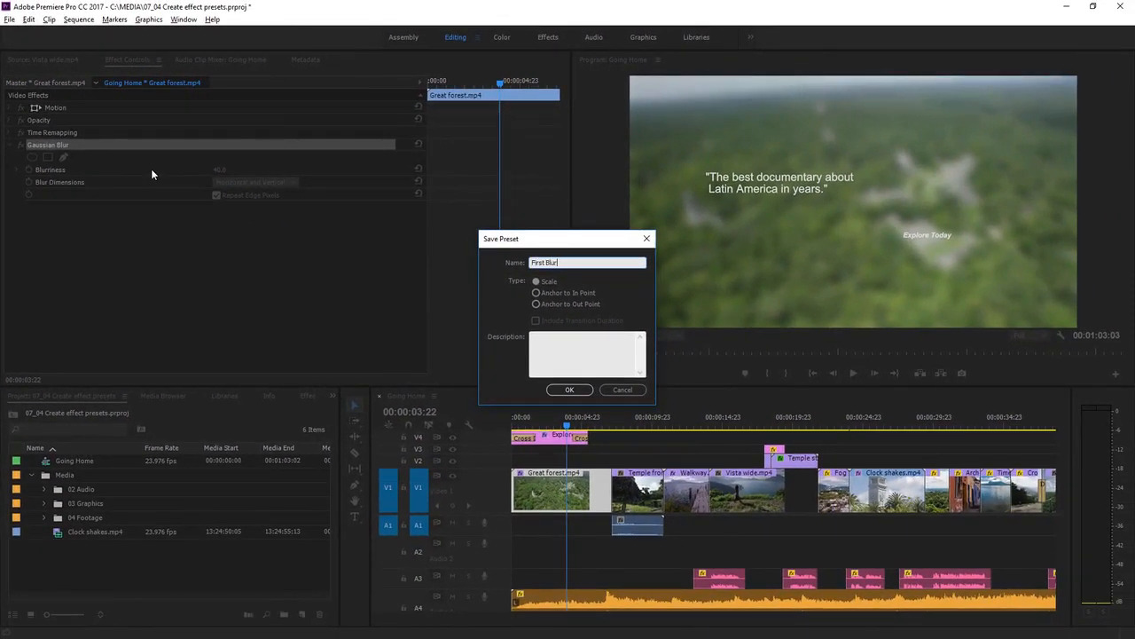
left_click(569, 390)
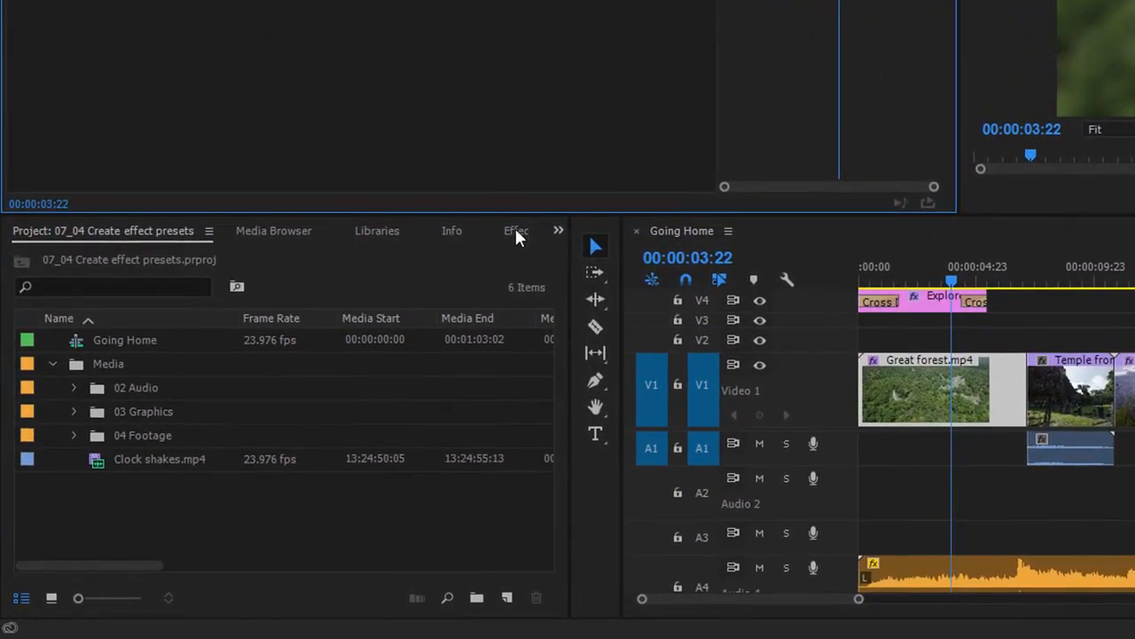
Step: Place the playhead at 00:00:54:21 and apply the First Blur preset to Great vista.mp4 on V1
left_click(517, 232)
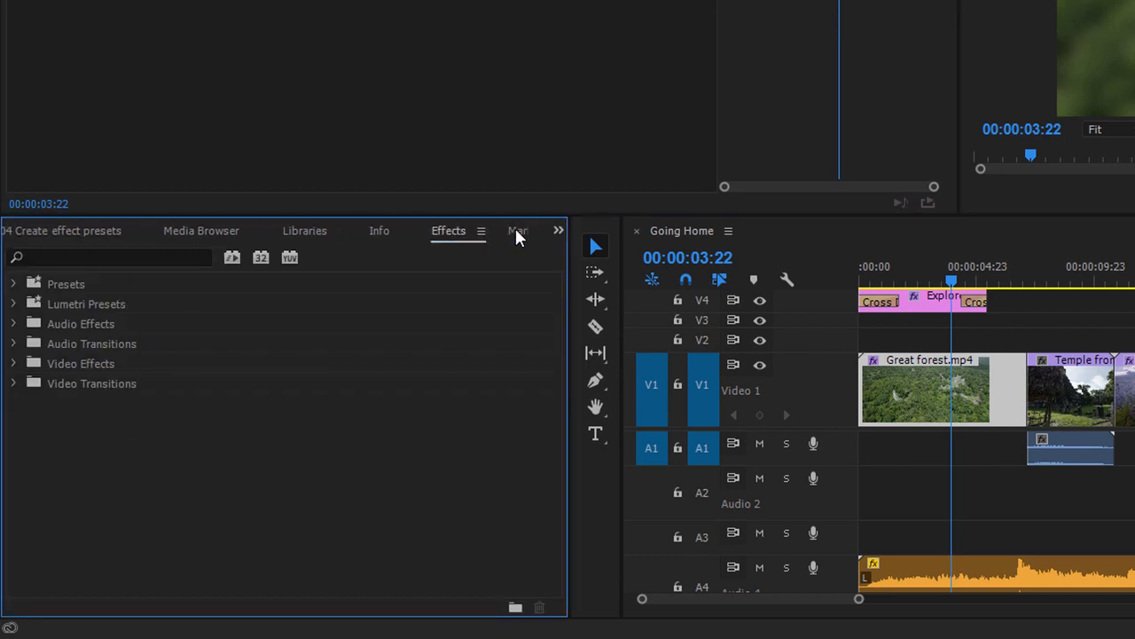
left_click(15, 284)
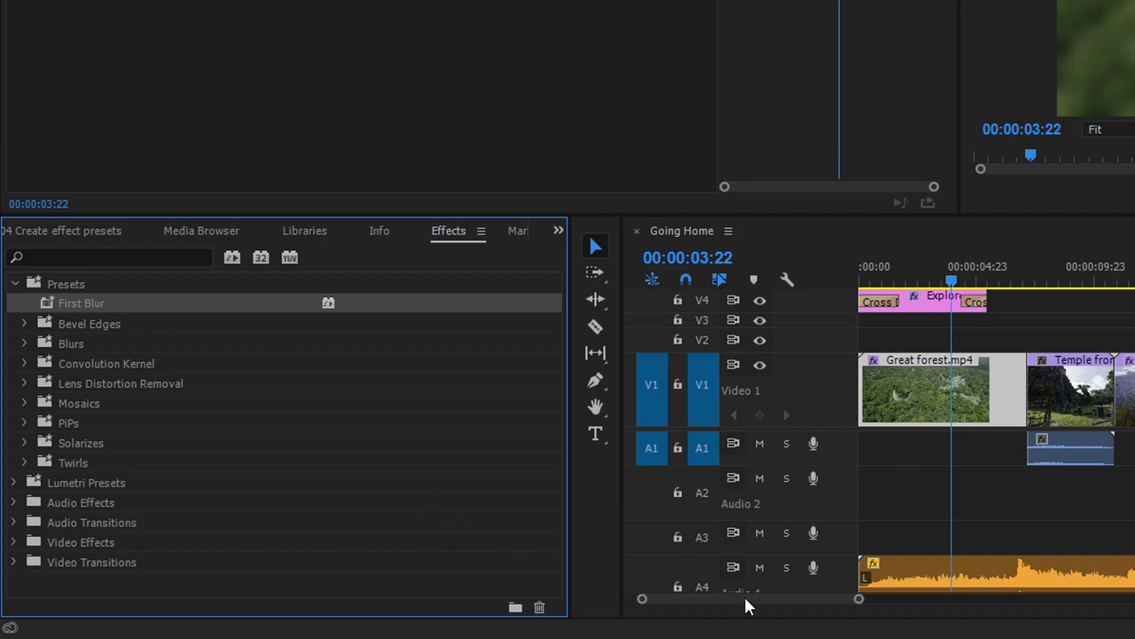
left_click_drag(745, 599, 804, 598)
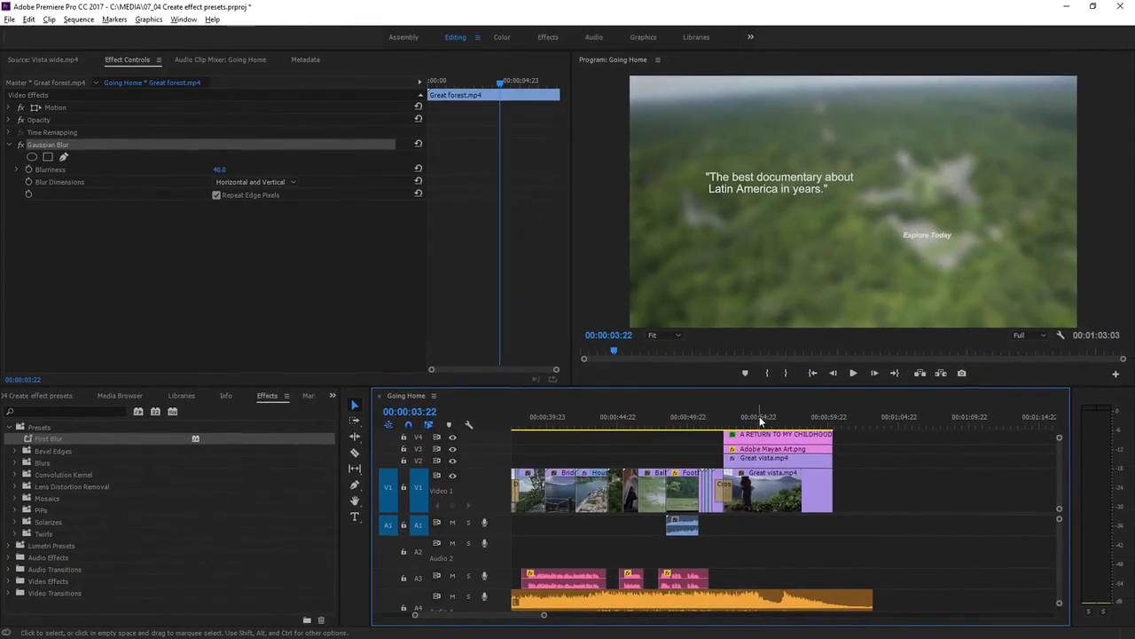
left_click(759, 422)
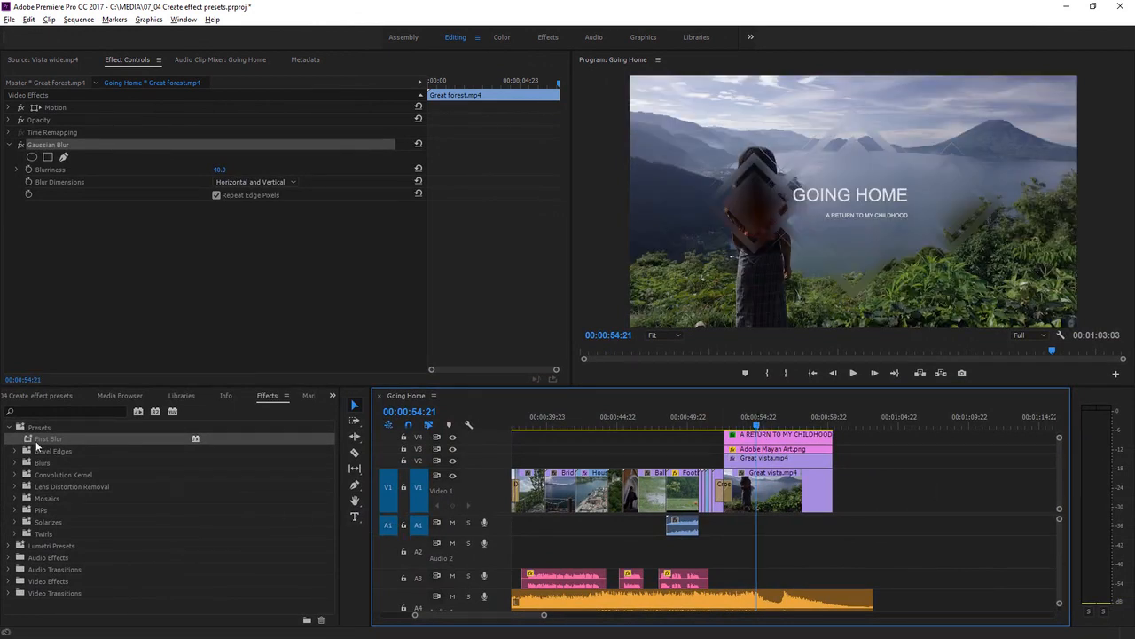
left_click_drag(29, 443, 771, 489)
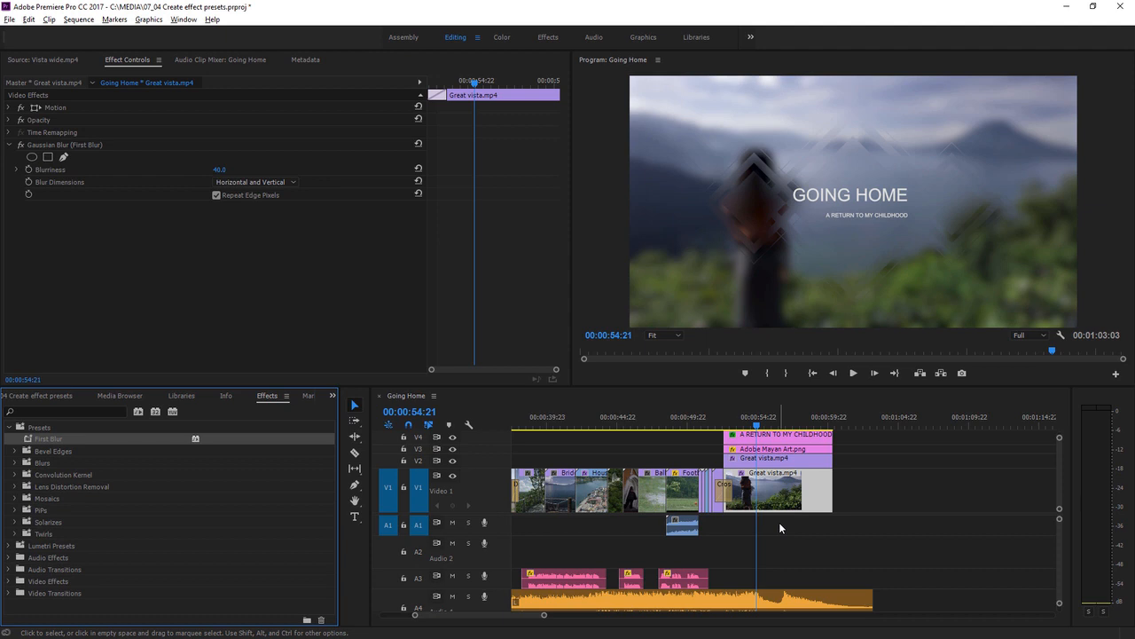
Step: Play the closing title section from just before Great vista.mp4 to check its blurred background, stopping at 00:00:55:21
left_click(714, 426)
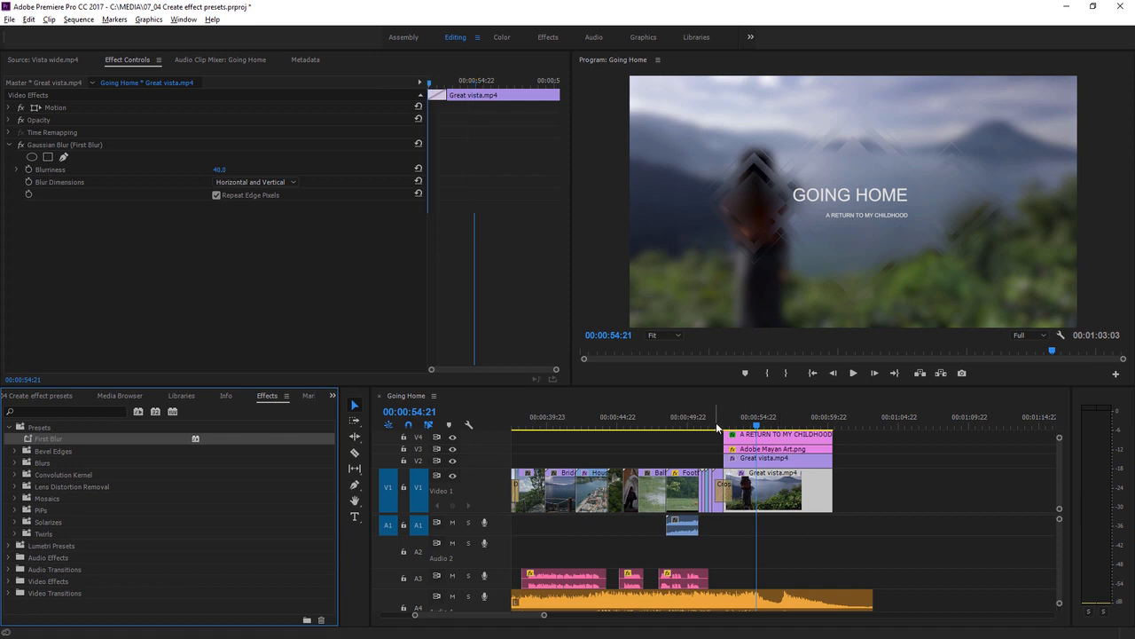
left_click(855, 373)
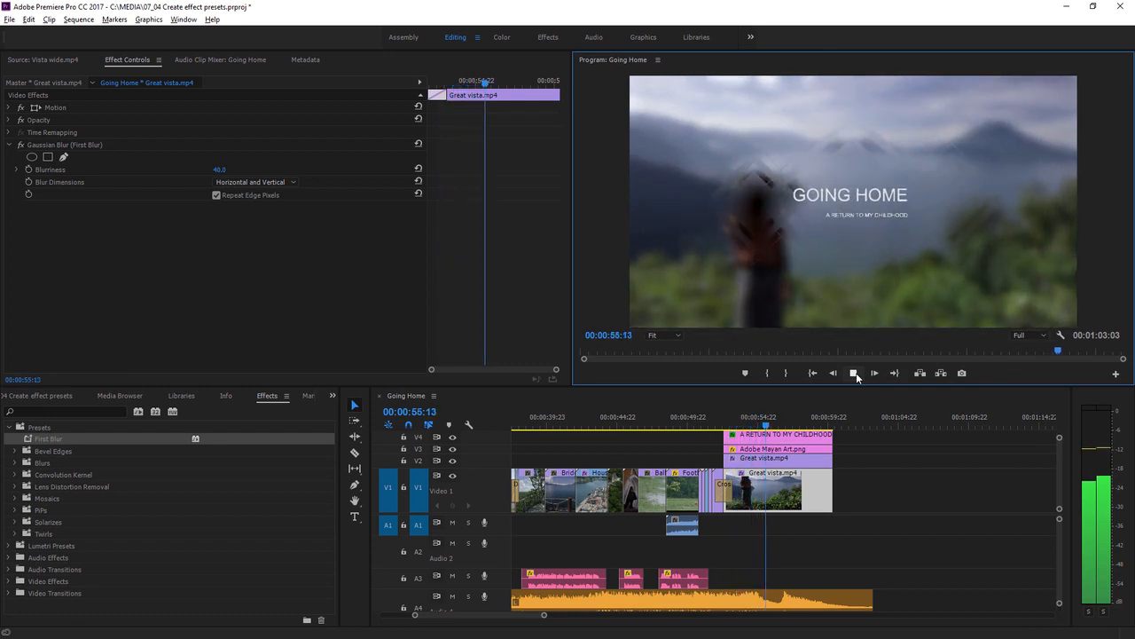
left_click(855, 372)
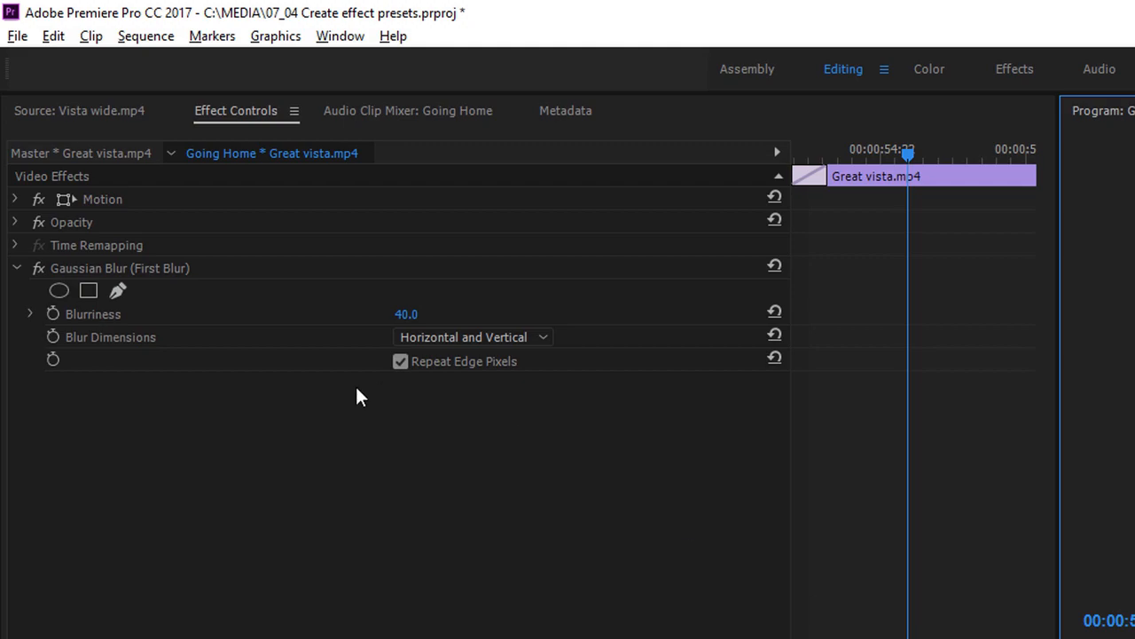
Step: Expand the Motion settings of Great vista.mp4 on V1 and reduce its Scale to 85
left_click(15, 200)
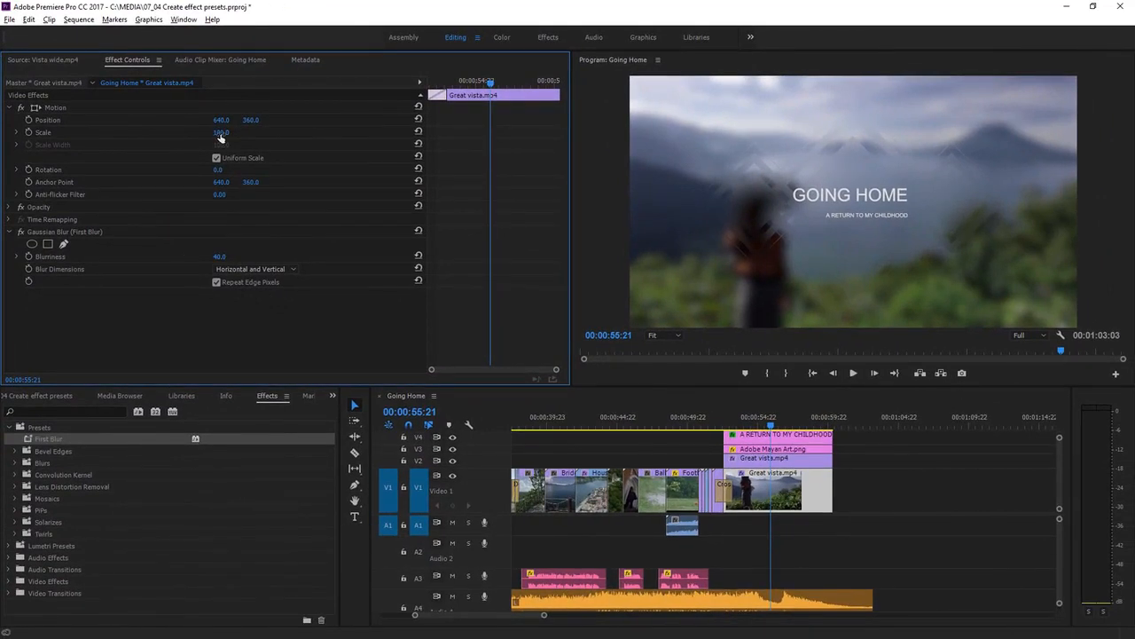
left_click_drag(220, 138, 187, 138)
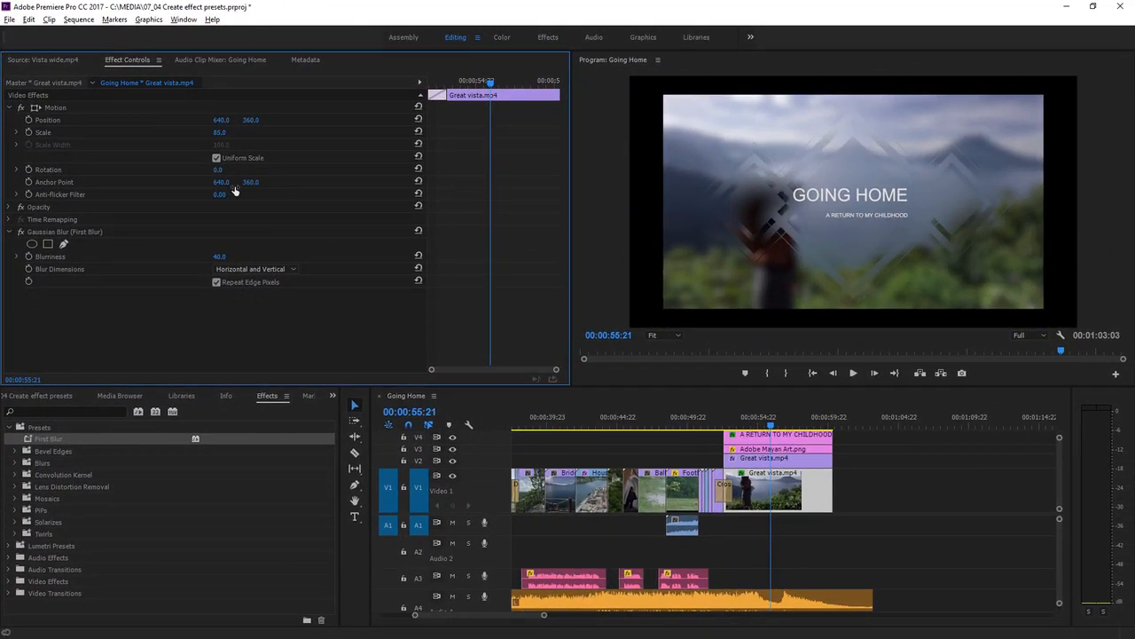
Step: Save the Motion and Gaussian Blur settings of Great vista.mp4 together as one preset named "Blur and scale"
left_click(81, 232)
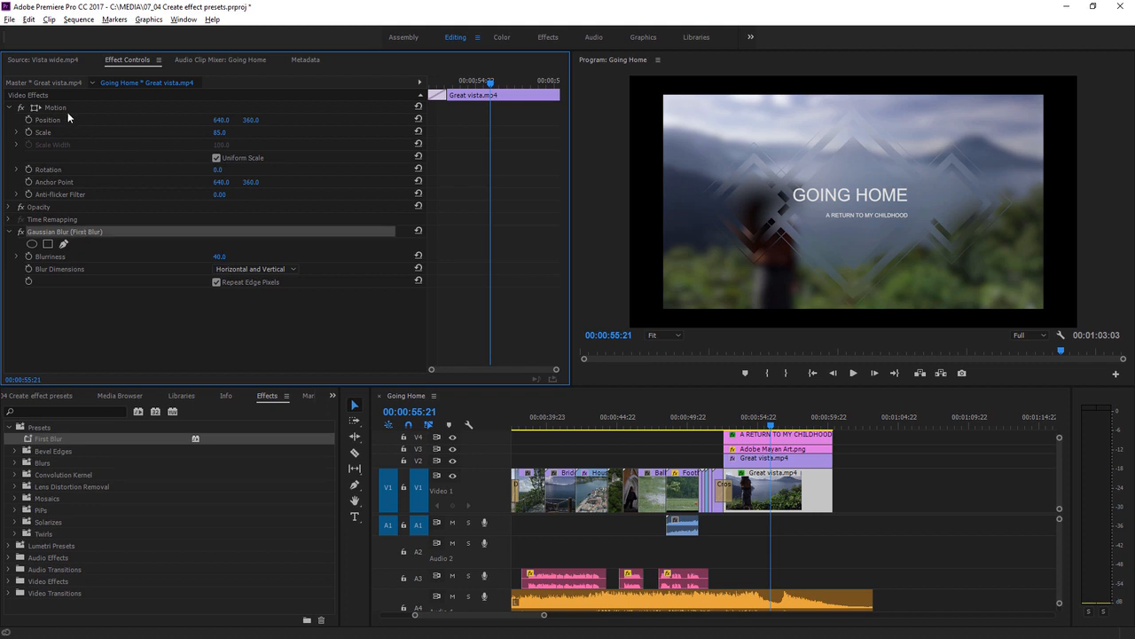
left_click(56, 110)
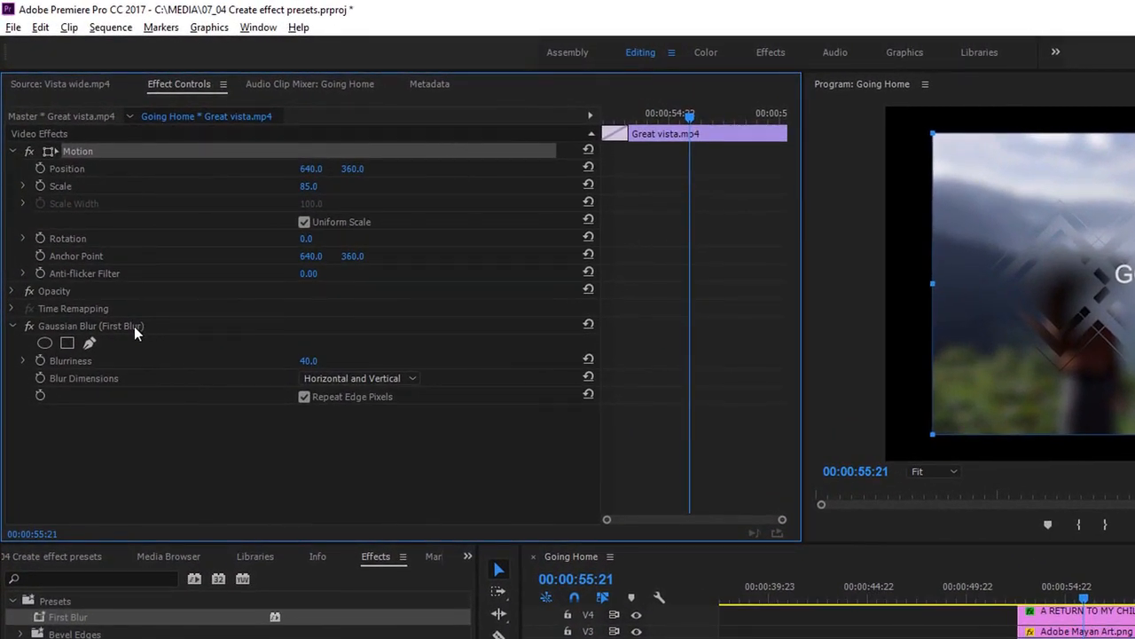
left_click(134, 327)
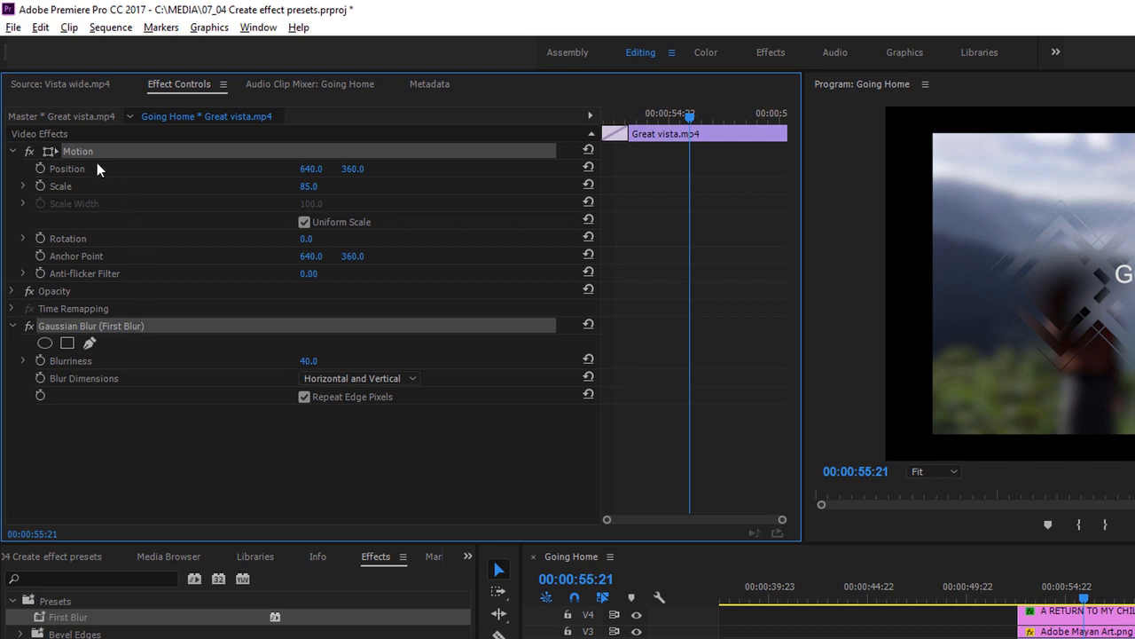
right_click(166, 324)
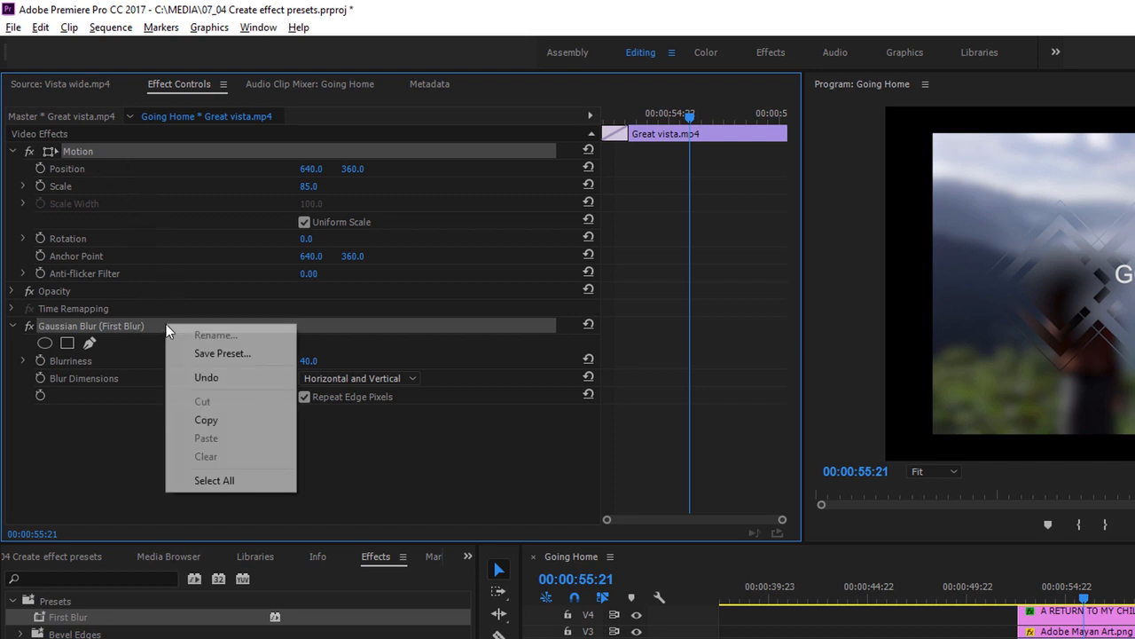
left_click(275, 362)
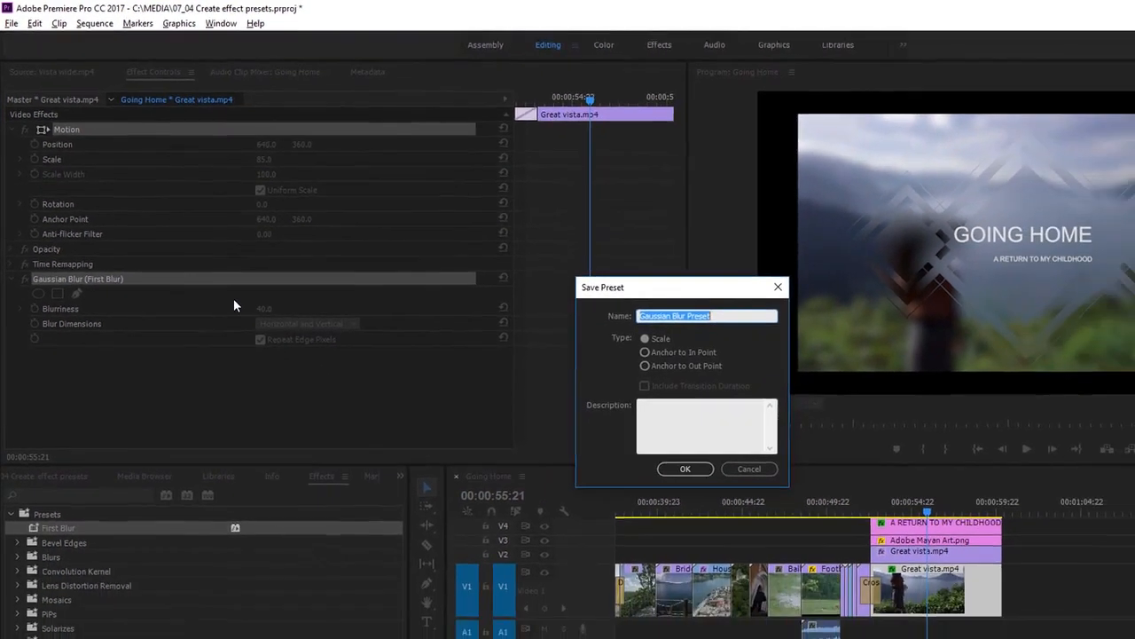
type("Blu")
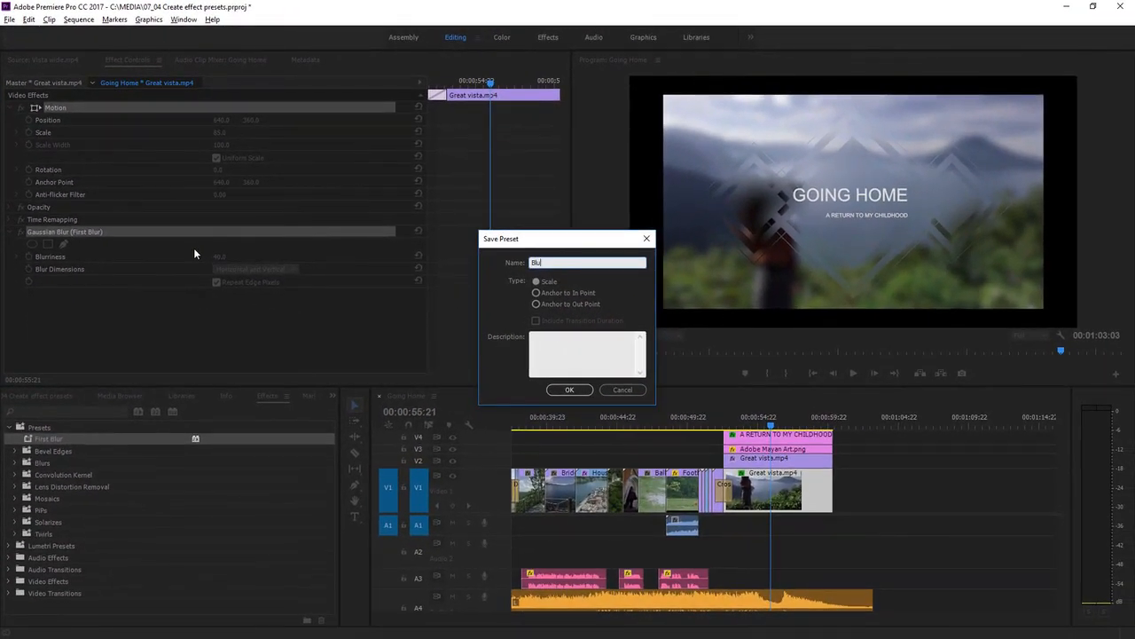
type("r and scale")
left_click(570, 390)
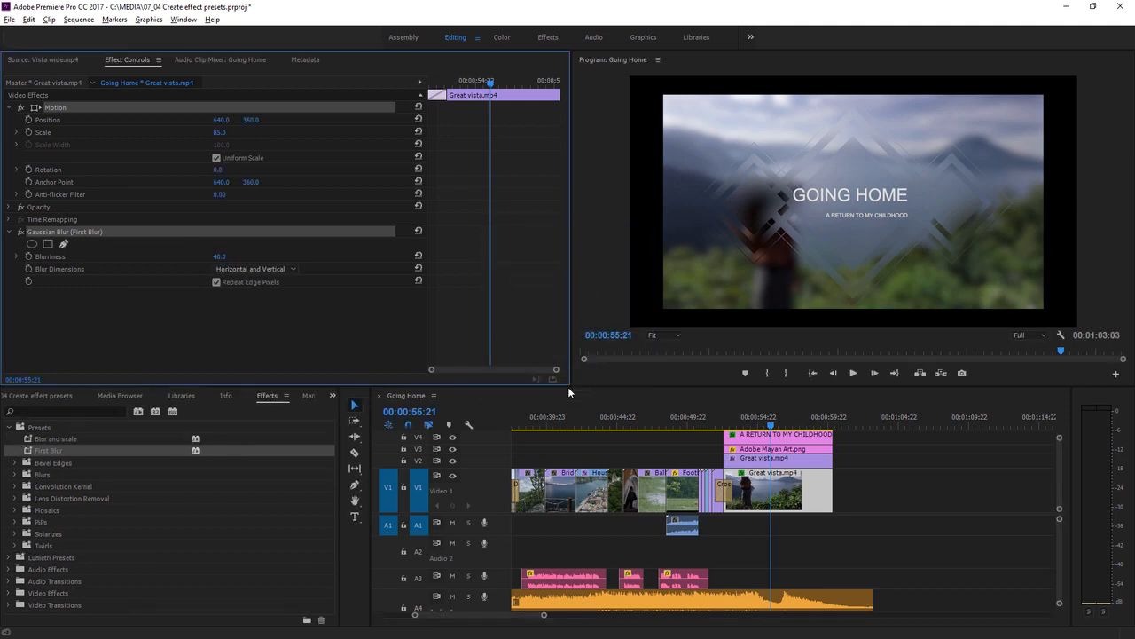
Step: Place the playhead at 00:00:40:21 and apply the Blur and scale preset to Bridge track.mp4 on V1
left_click(29, 439)
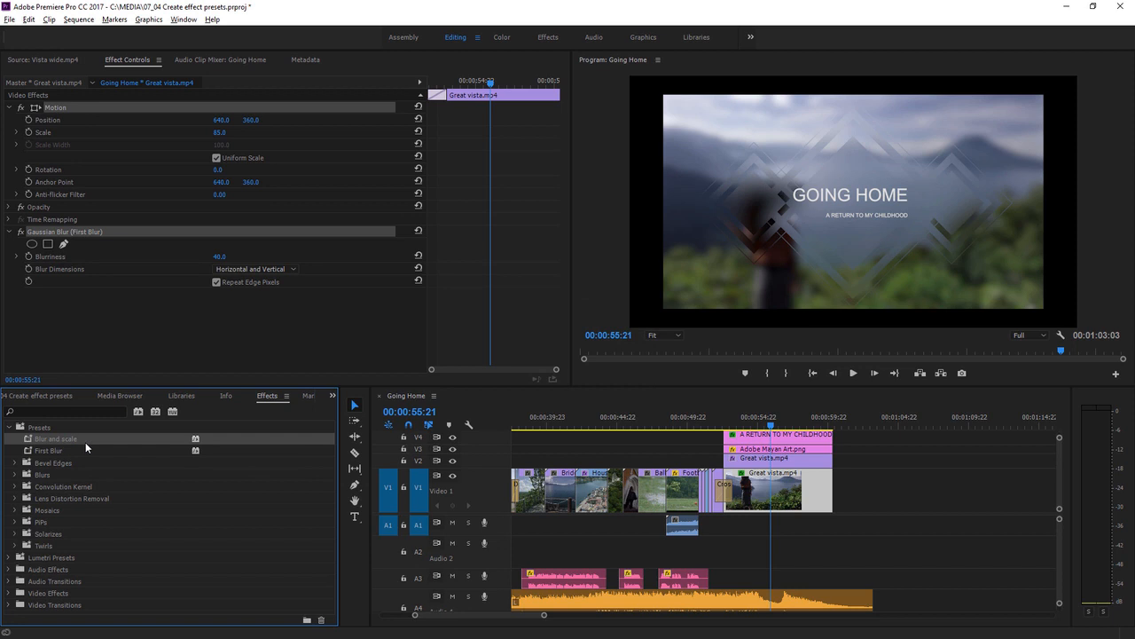
left_click(561, 424)
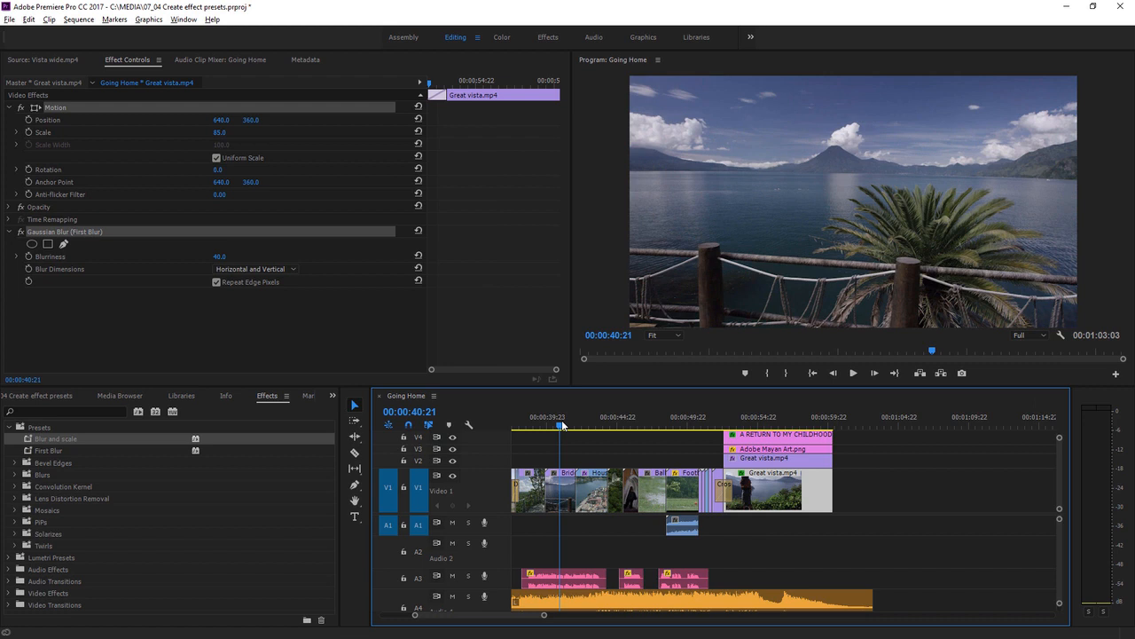
left_click(30, 439)
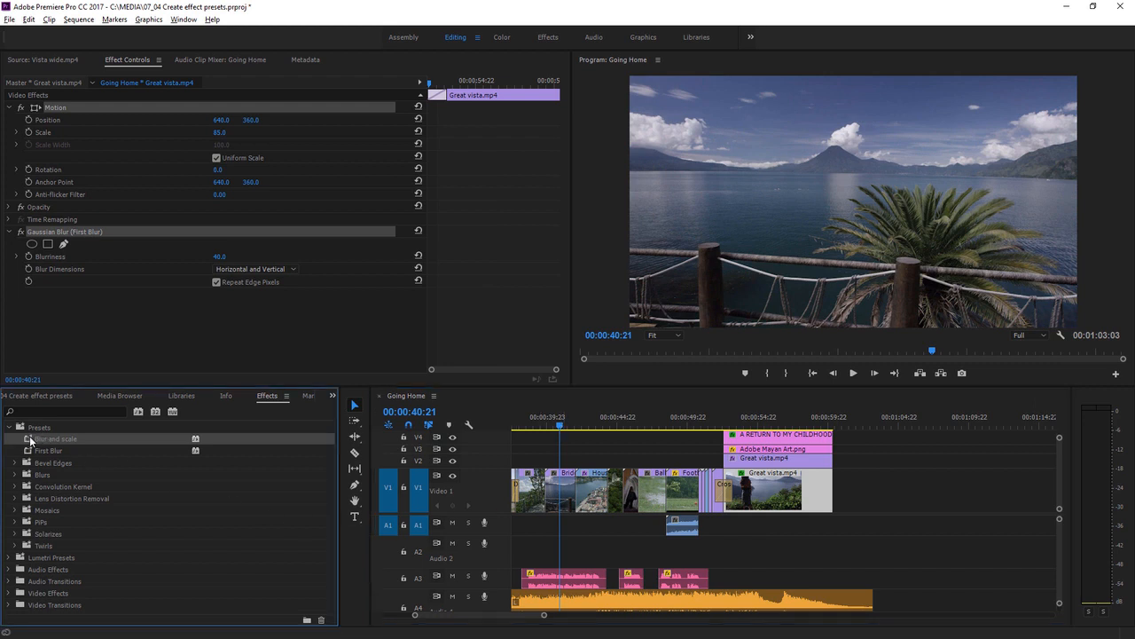
left_click_drag(30, 440, 565, 490)
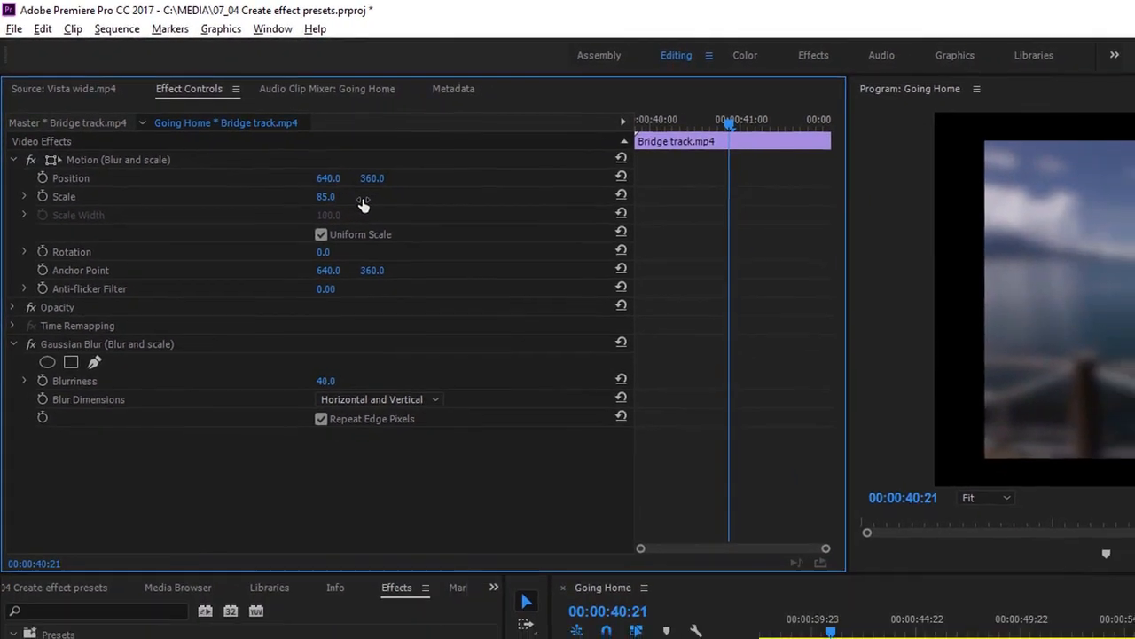
Step: Set the Scale of Bridge track.mp4 to 92 and lower its Gaussian Blur Blurriness to about 13
mouse_move(363, 203)
left_mouse_down()
mouse_move(382, 203)
mouse_move(369, 203)
left_mouse_up()
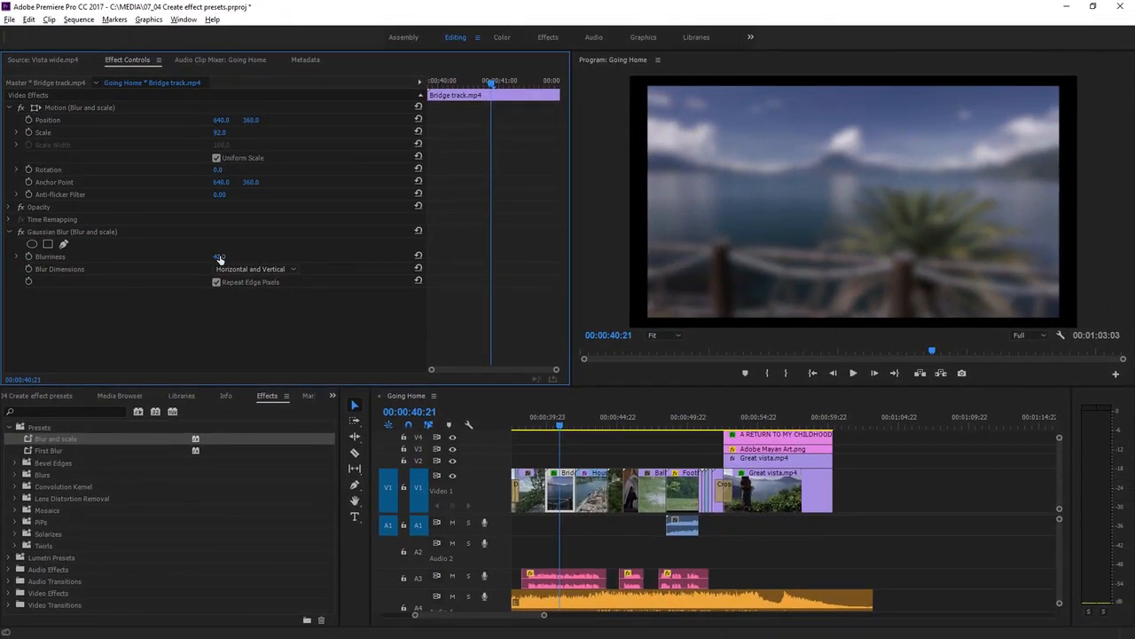
left_click_drag(220, 258, 175, 261)
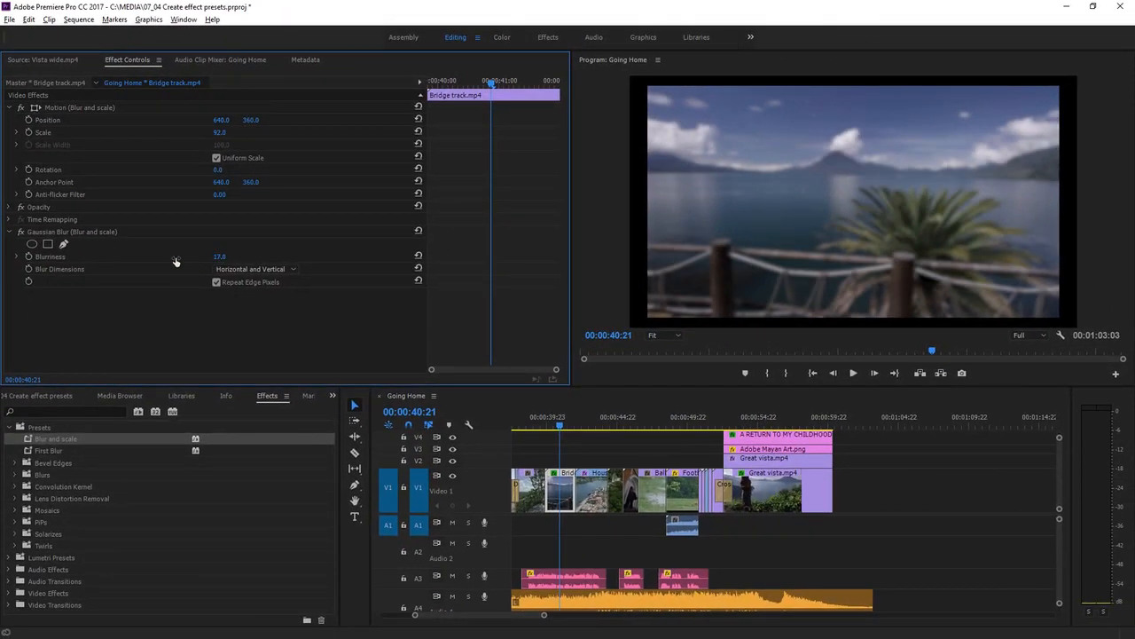